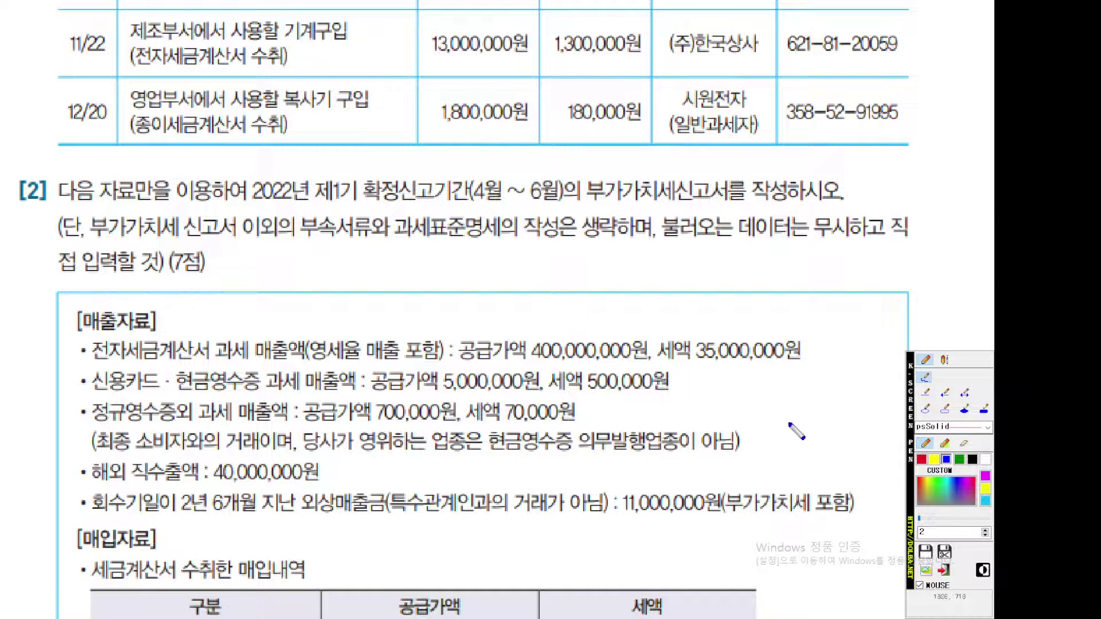
Underline in red the closing direct-entry instruction of question [2], "접 입력할 것) (7점)", on the exam page.
click(921, 459)
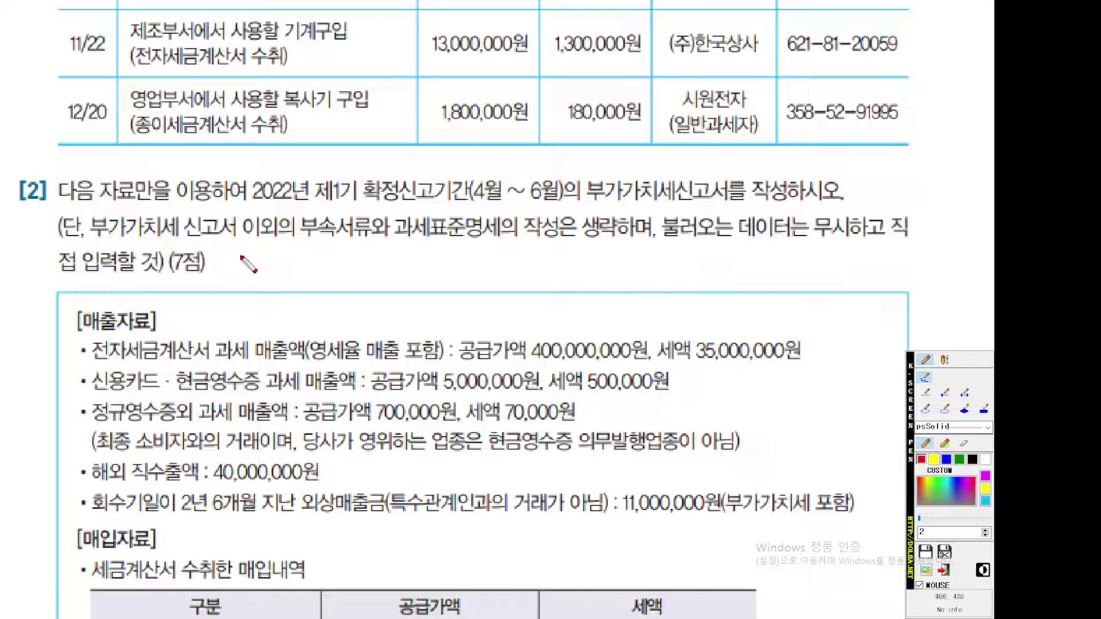
drag(57, 278, 209, 278)
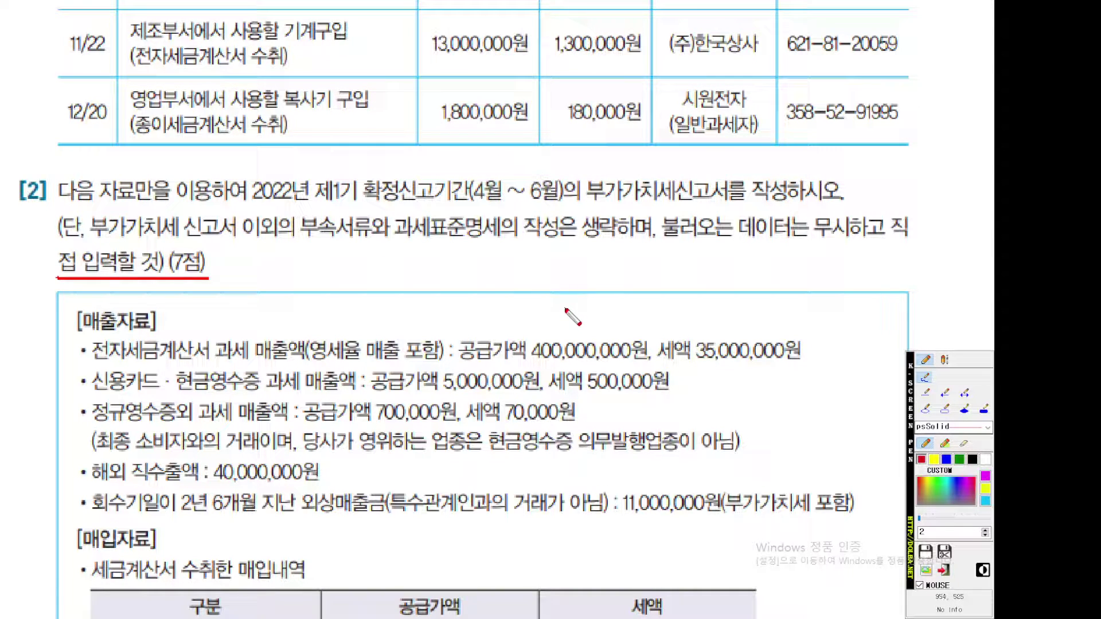
scroll(576, 315, down, 3)
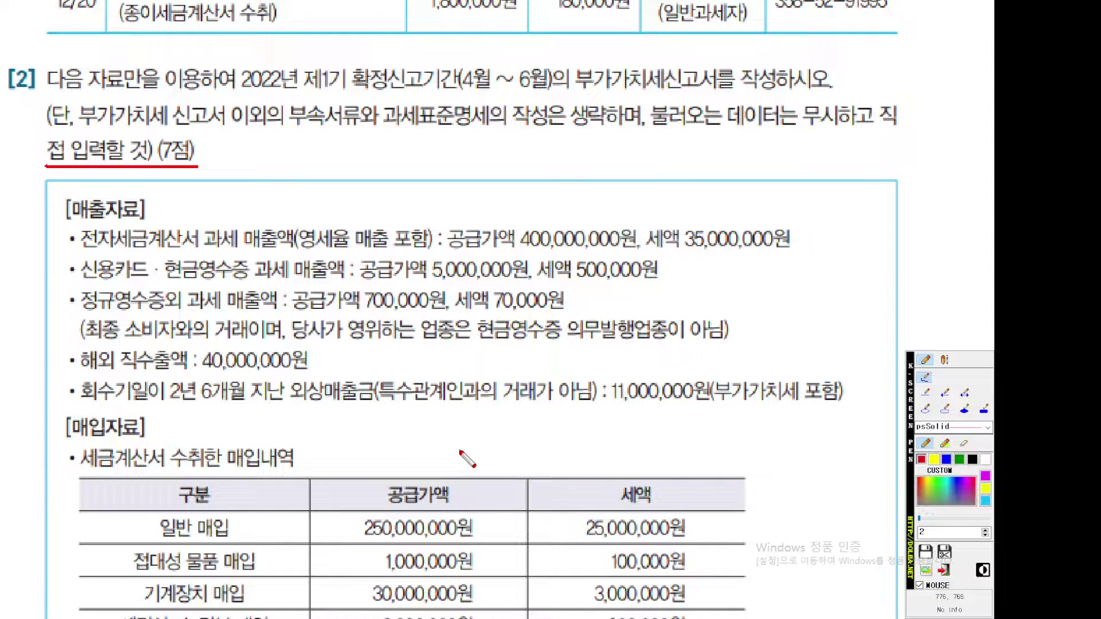
key(Escape)
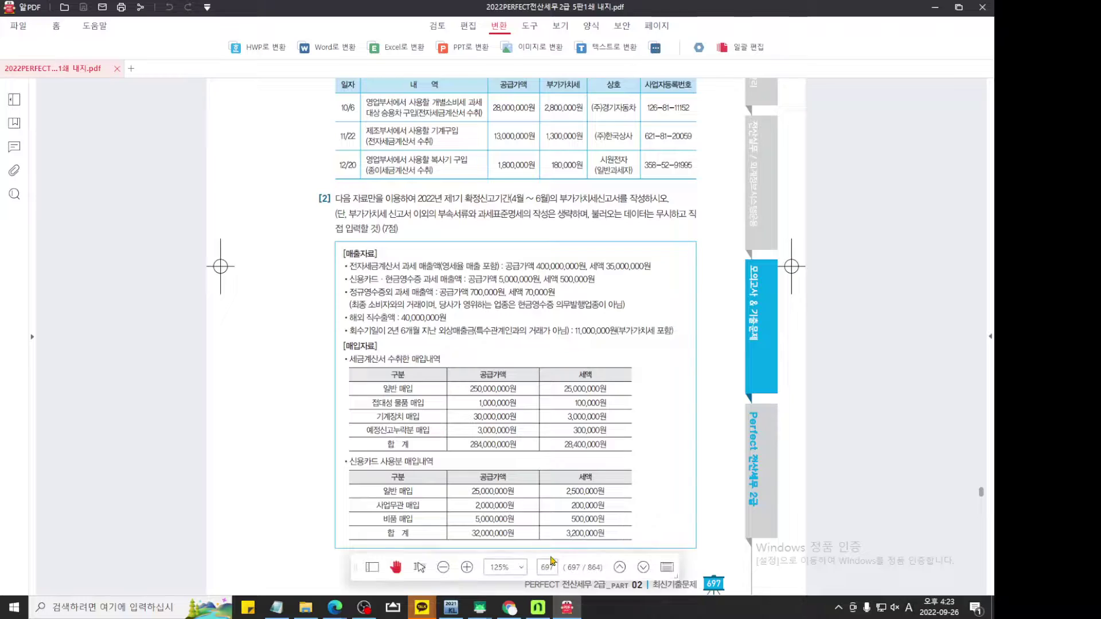
Switch to KcLep and draw a red box around the 부가가치세신고서 entry.
click(451, 608)
key(ctrl+1)
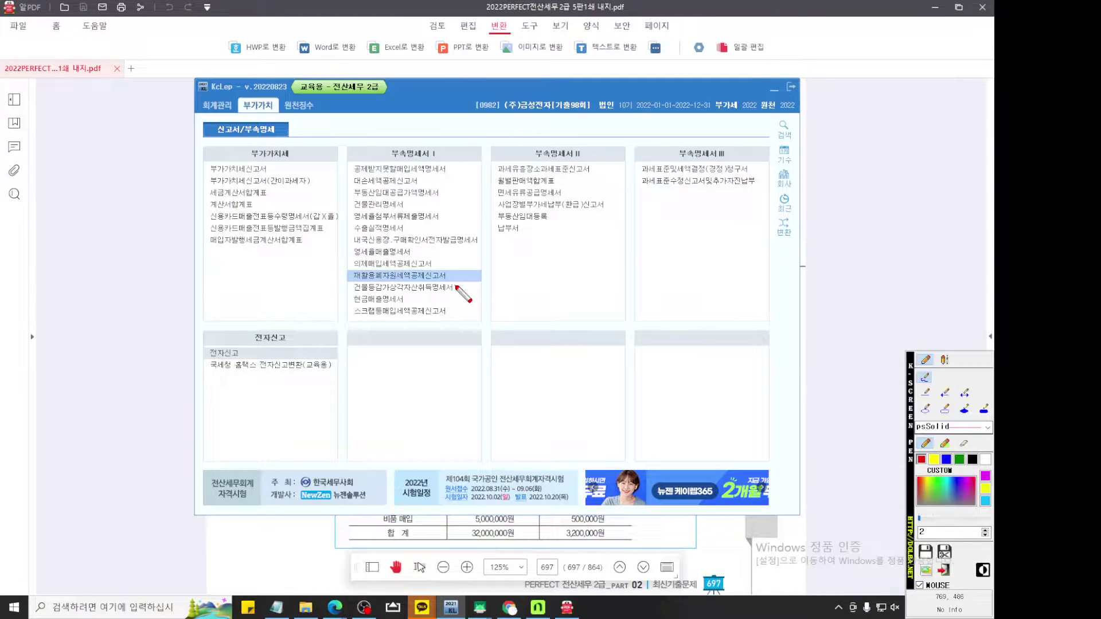
scroll(457, 287, up, 3)
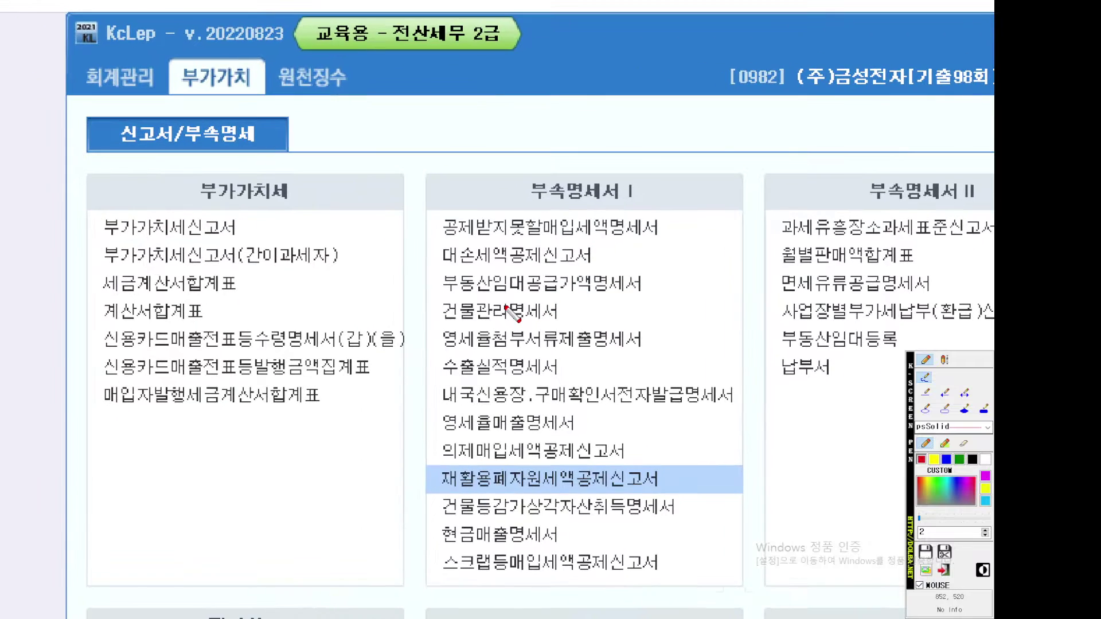
mouse_move(100, 237)
mouse_down()
mouse_move(249, 238)
mouse_move(266, 208)
mouse_move(115, 206)
mouse_move(89, 226)
mouse_move(123, 242)
mouse_up()
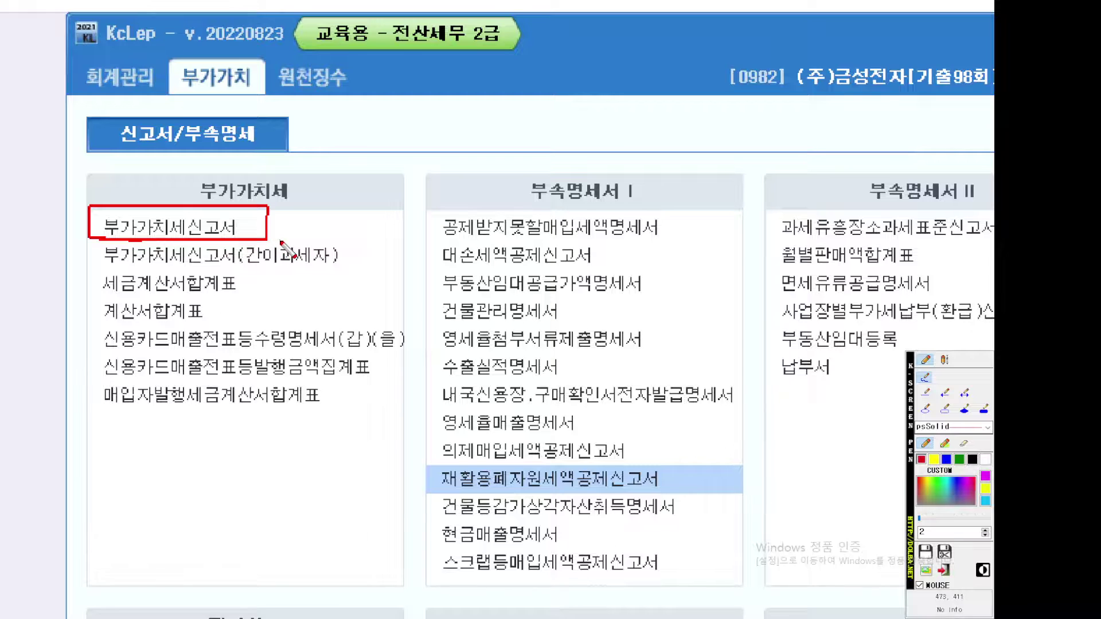
key(Escape)
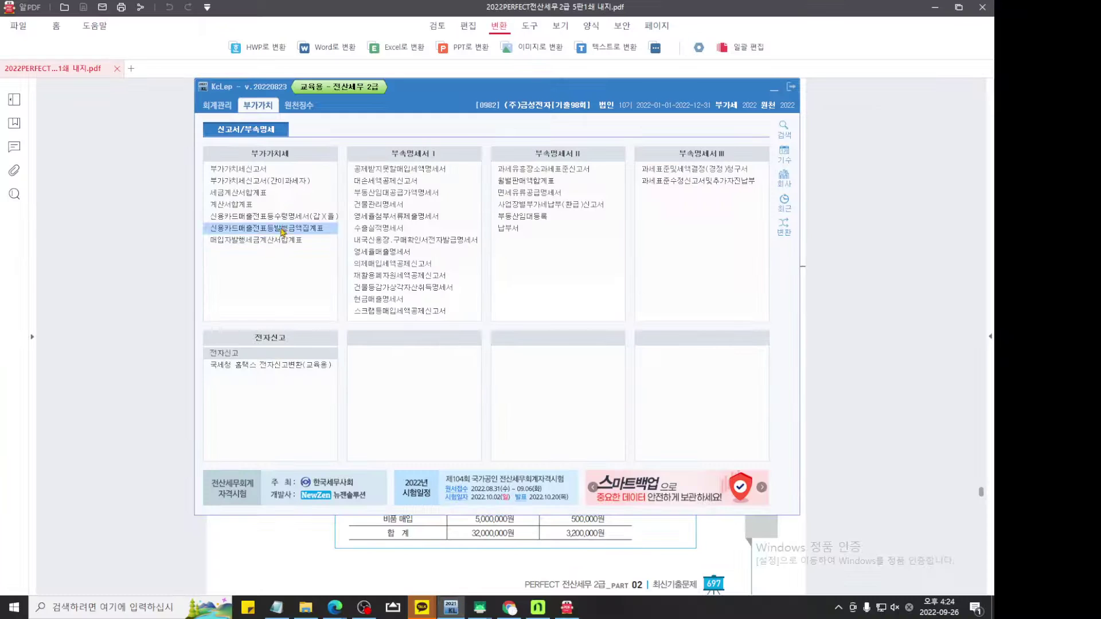
Open 부가가치세신고서 for the period 1 April to 30 June 2022 and examine its blank form.
click(263, 172)
text(6)
key(Return)
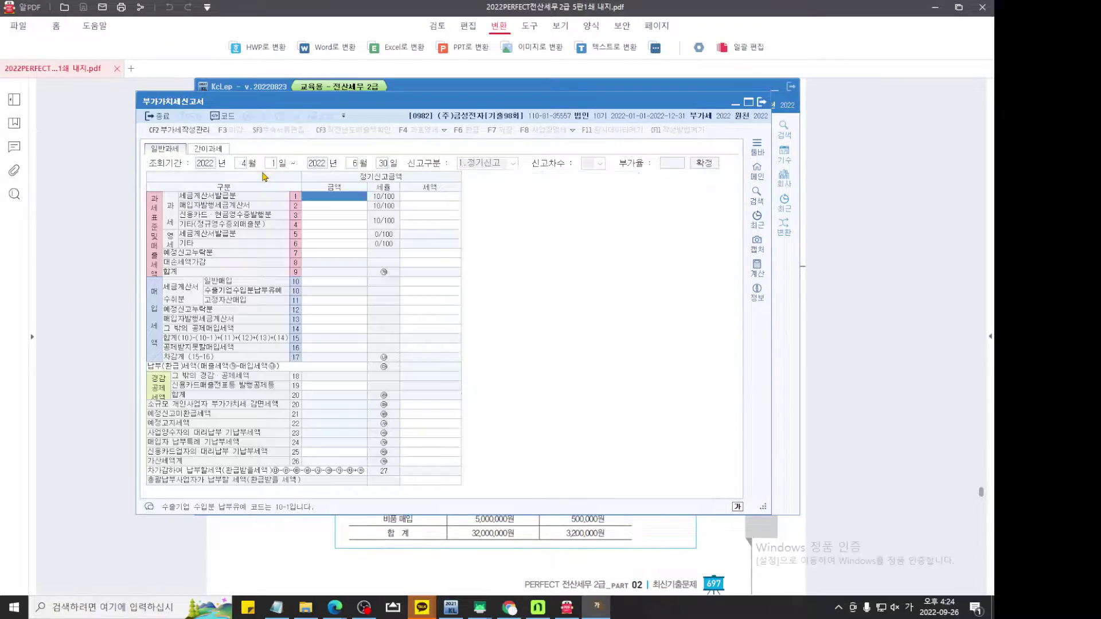
key(ctrl+F12)
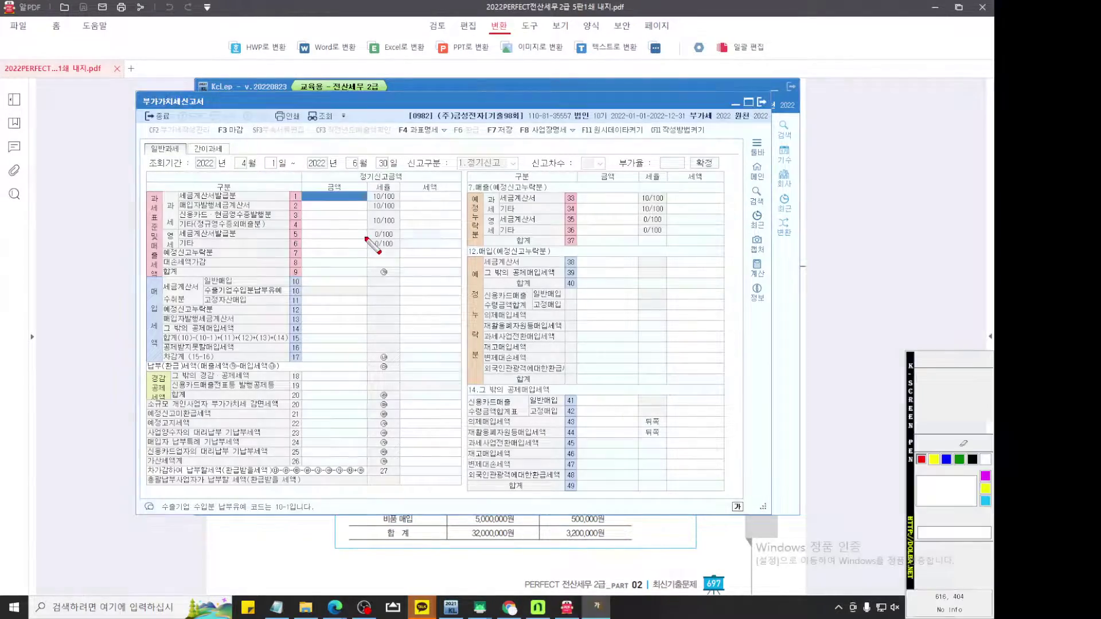
scroll(367, 239, up, 5)
drag(403, 249, 460, 287)
scroll(460, 286, up, 1)
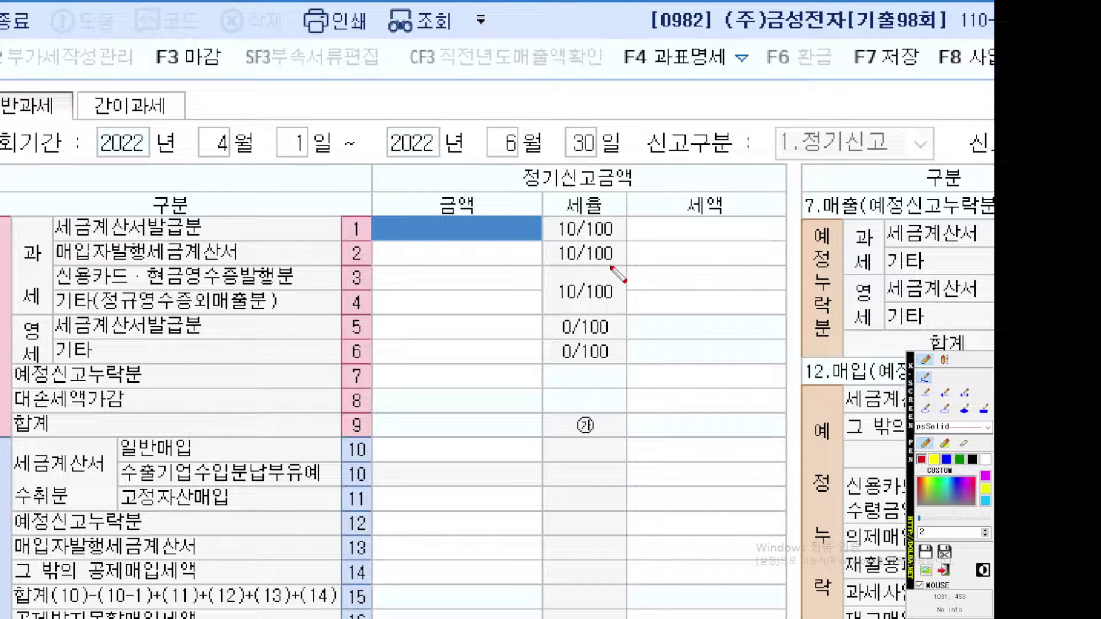
key(Escape)
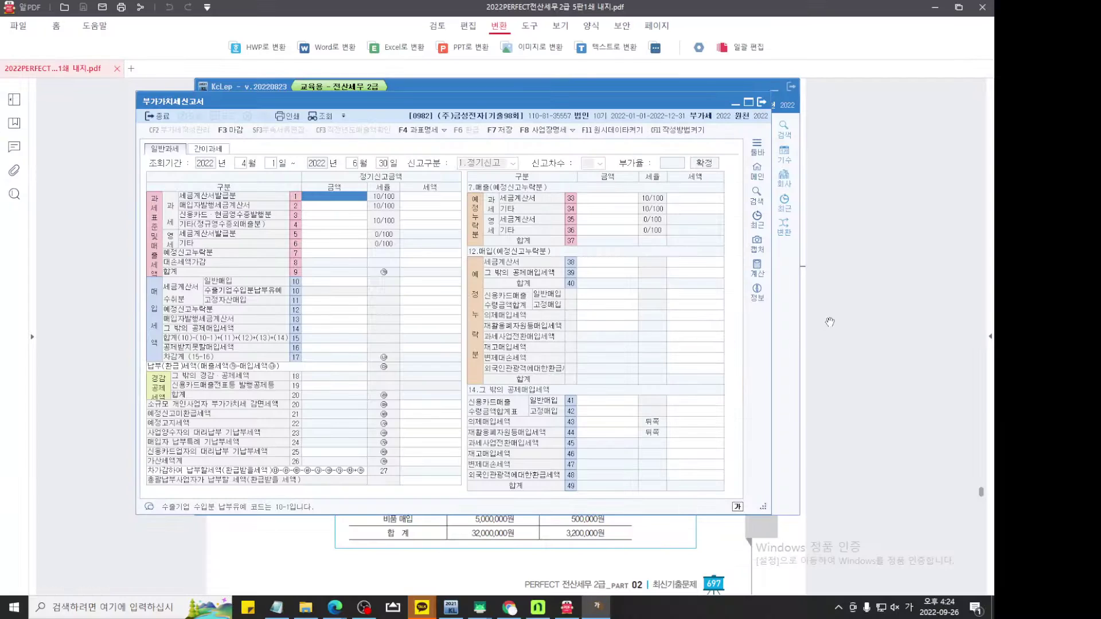
Return to the exam PDF and underline the electronic tax invoice sales item with its supply value and tax amount.
key(alt+Tab)
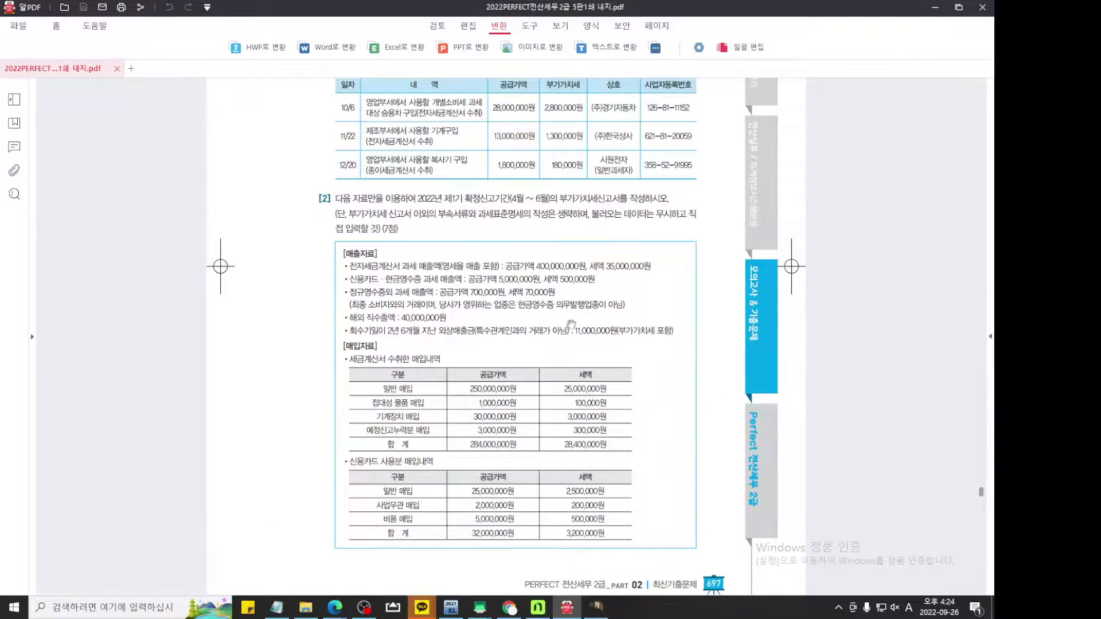
key(ctrl+1)
scroll(556, 319, up, 9)
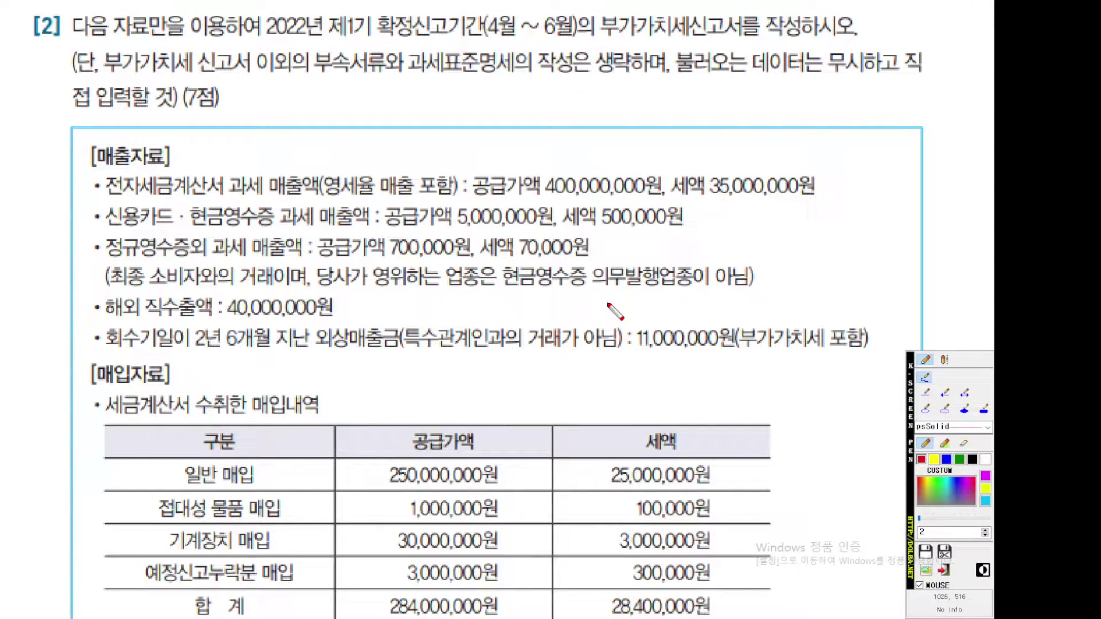
scroll(611, 316, up, 1)
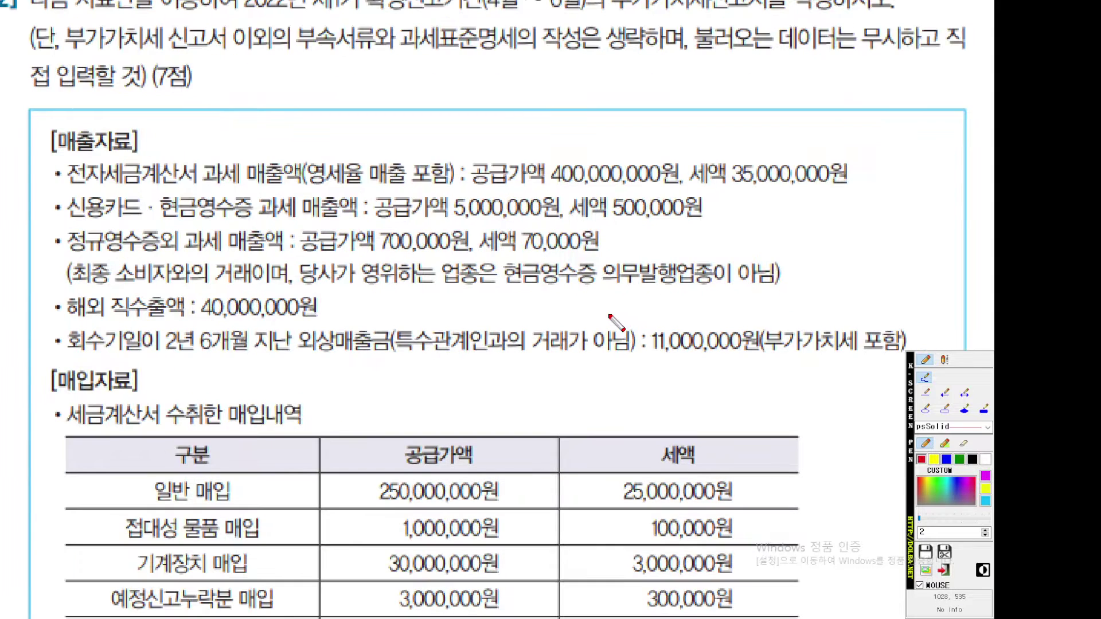
scroll(611, 318, up, 1)
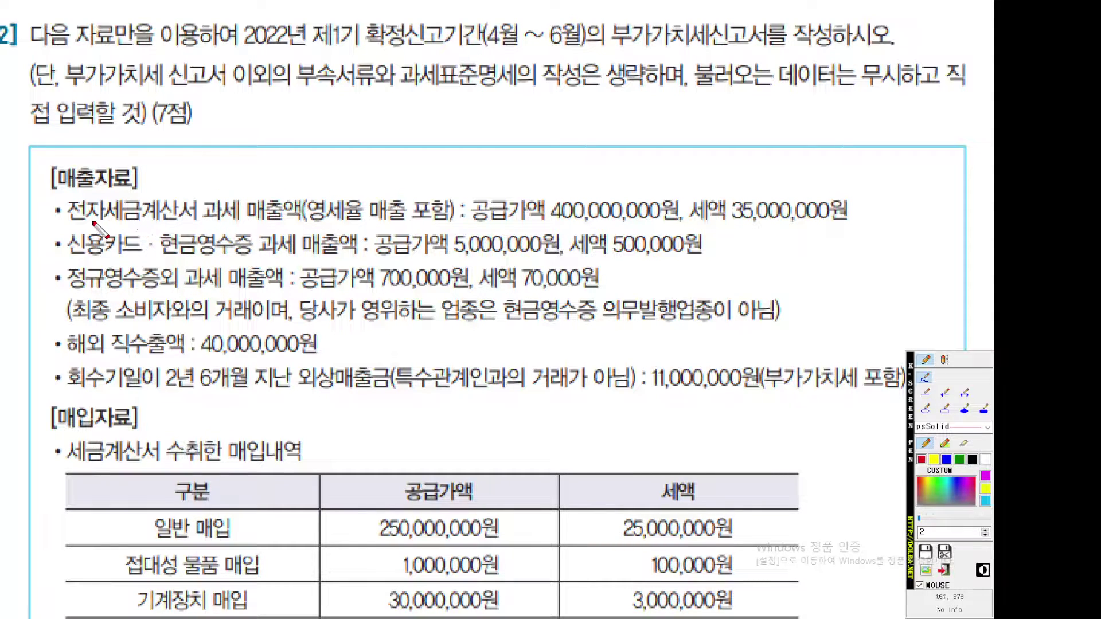
drag(67, 226, 449, 225)
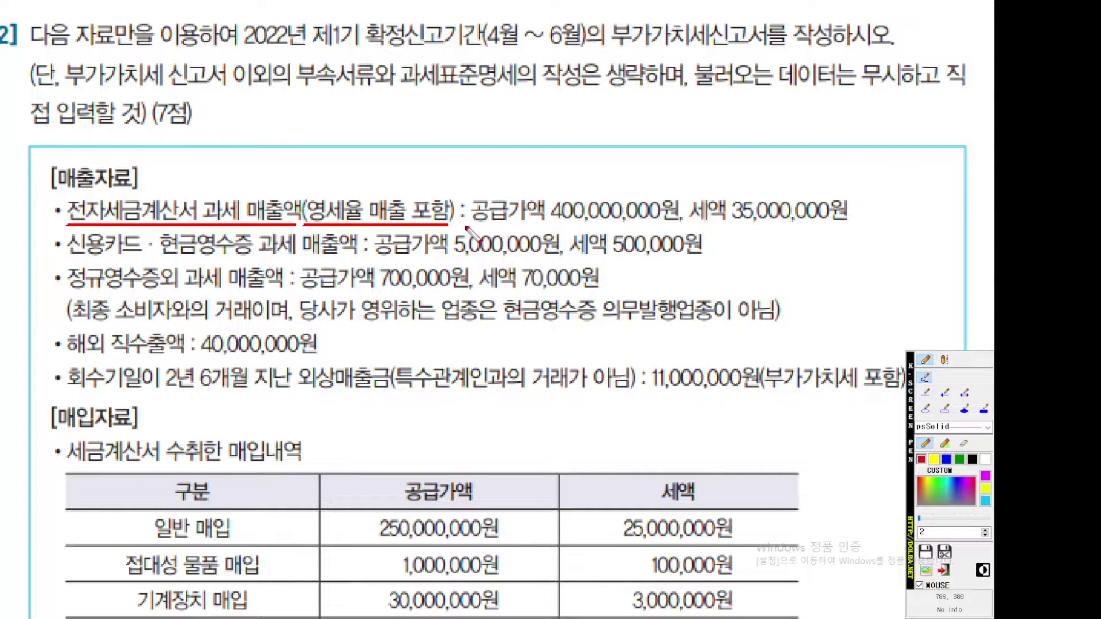
drag(471, 226, 861, 227)
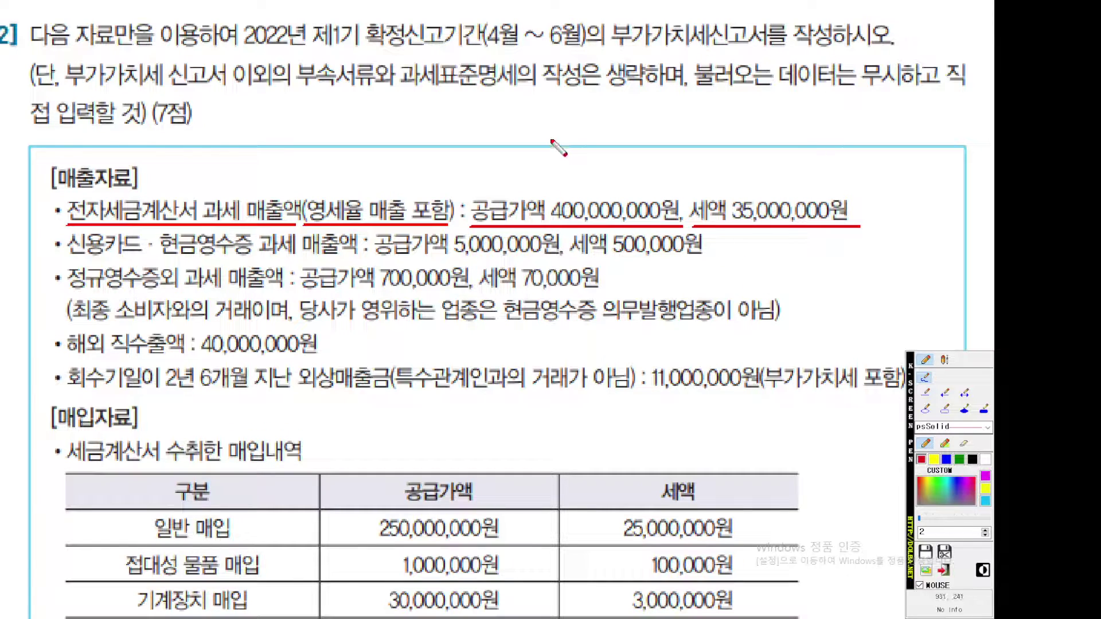
Handwrite 400 above the electronic tax invoice item, branching into two lines with 350 on the upper one.
mouse_move(558, 125)
mouse_down()
mouse_move(566, 145)
mouse_move(607, 140)
mouse_move(611, 125)
mouse_move(631, 141)
mouse_move(624, 127)
mouse_up()
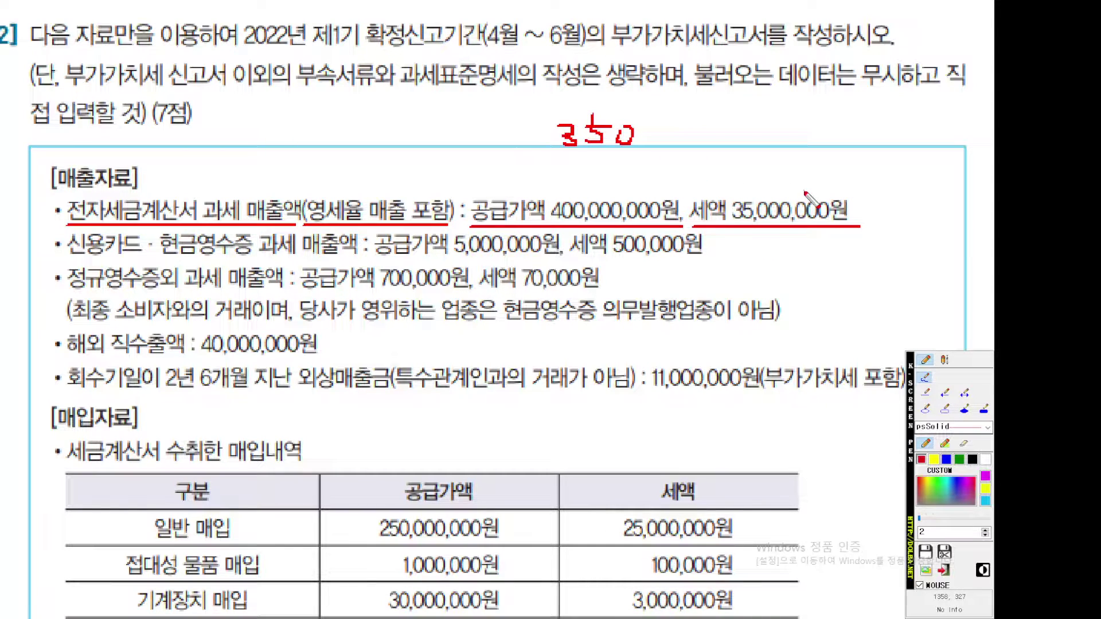
mouse_move(543, 128)
mouse_down()
mouse_move(489, 170)
mouse_move(534, 191)
mouse_up()
mouse_move(356, 118)
mouse_down()
mouse_move(321, 135)
mouse_move(351, 143)
mouse_up()
drag(344, 119, 343, 152)
mouse_move(387, 133)
mouse_down()
mouse_move(372, 144)
mouse_move(385, 132)
mouse_move(433, 156)
mouse_move(428, 128)
mouse_up()
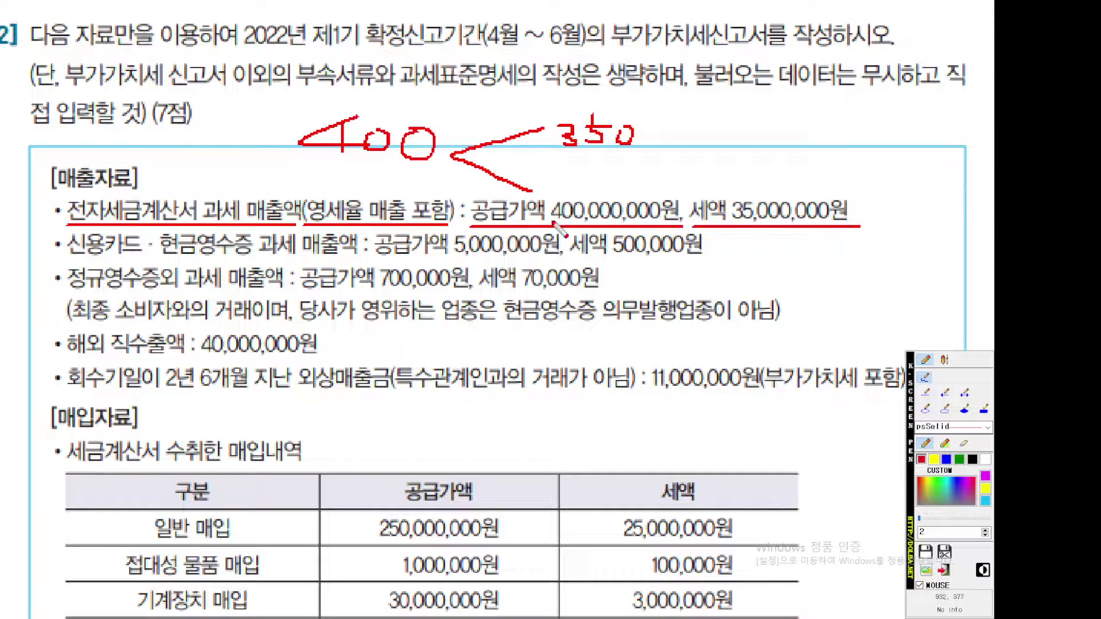
Annotate the 350 branch with (10%) and write 50 (0%) on the lower branch.
mouse_move(660, 114)
mouse_down()
mouse_move(651, 150)
mouse_move(698, 131)
mouse_move(695, 148)
mouse_move(728, 143)
mouse_up()
mouse_move(735, 115)
mouse_down()
mouse_move(746, 133)
mouse_move(722, 156)
mouse_up()
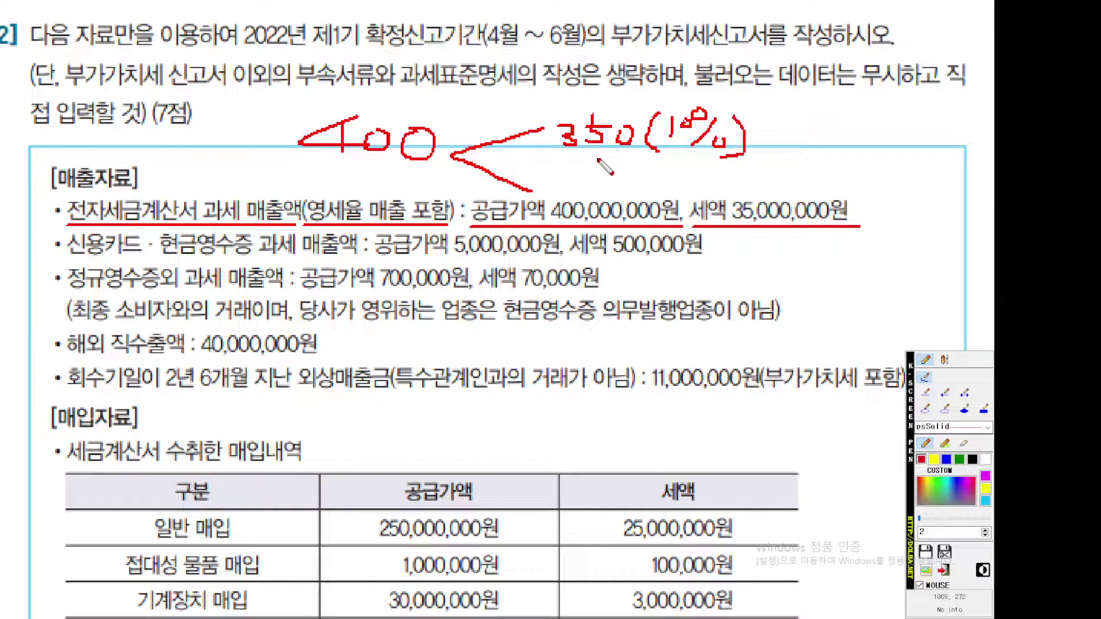
mouse_move(595, 165)
mouse_down()
mouse_move(590, 190)
mouse_move(617, 163)
mouse_move(636, 172)
mouse_up()
drag(666, 162, 665, 192)
mouse_move(681, 179)
mouse_down()
mouse_move(698, 194)
mouse_move(704, 165)
mouse_move(730, 195)
mouse_move(762, 195)
mouse_move(713, 203)
mouse_up()
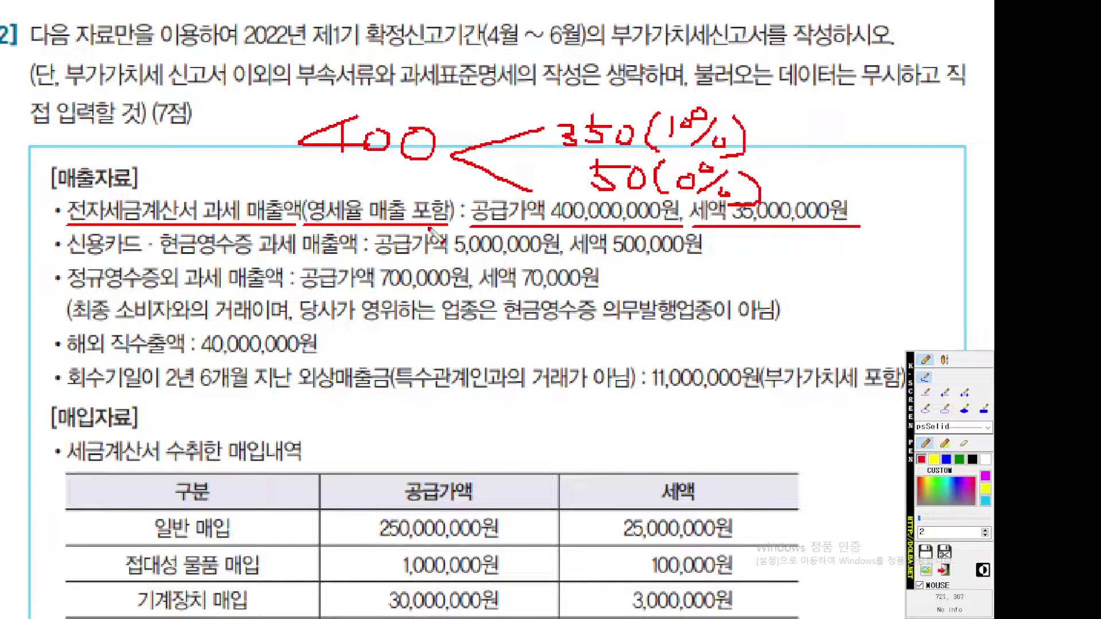
drag(427, 187, 433, 239)
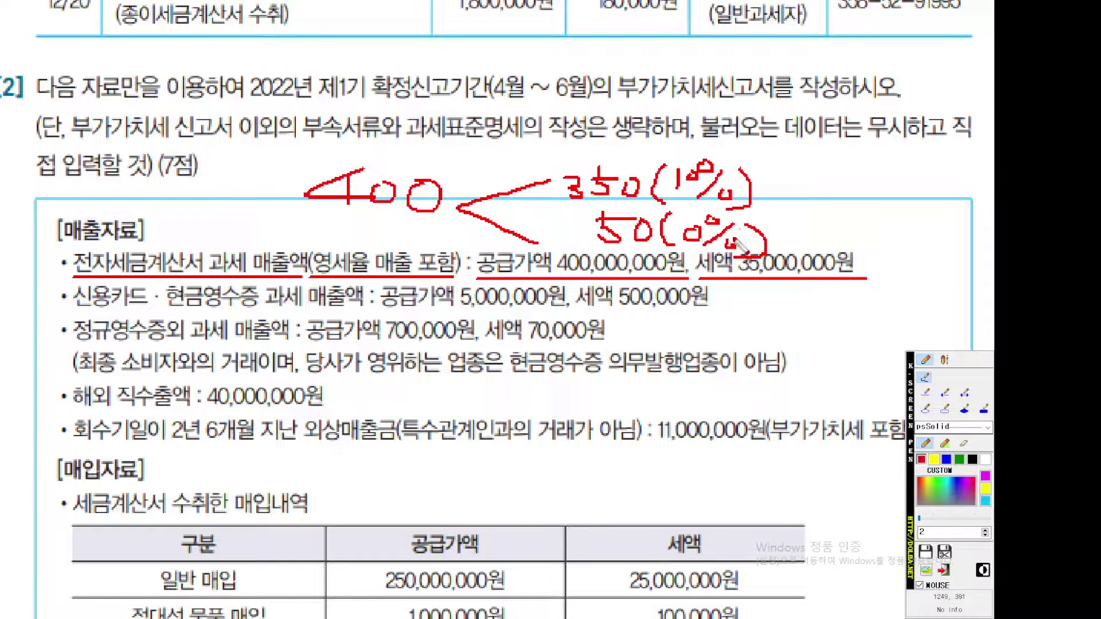
Switch to the KcLep VAT return, then box the 과세 group and underline row 1, 세금계산서발급분.
key(Escape)
click(602, 614)
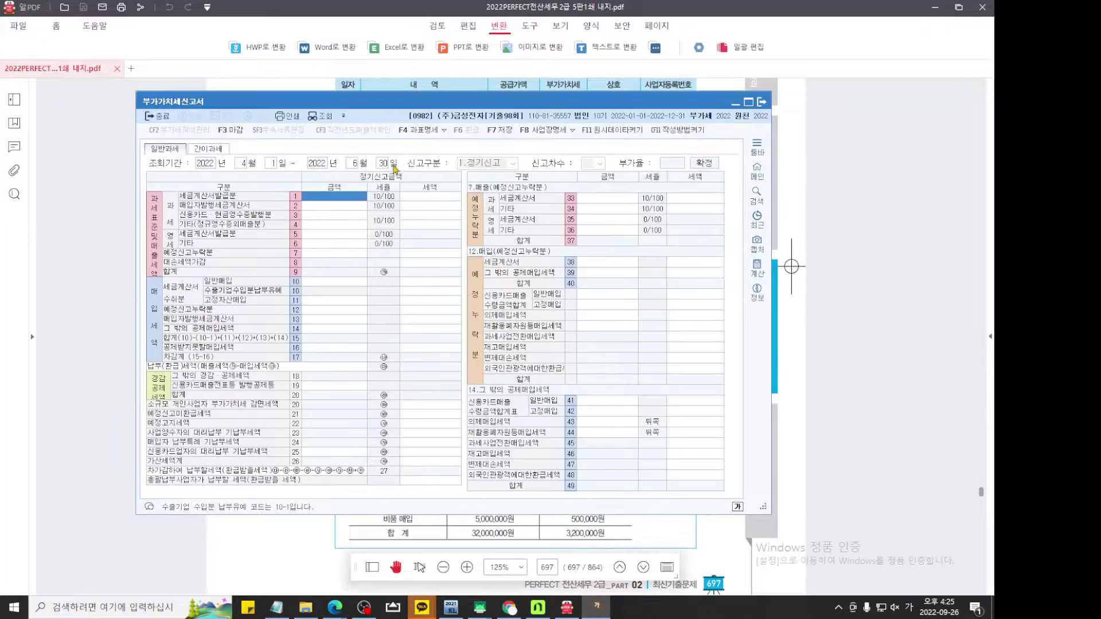
key(ctrl+shift+a)
scroll(313, 199, up, 5)
drag(313, 197, 400, 224)
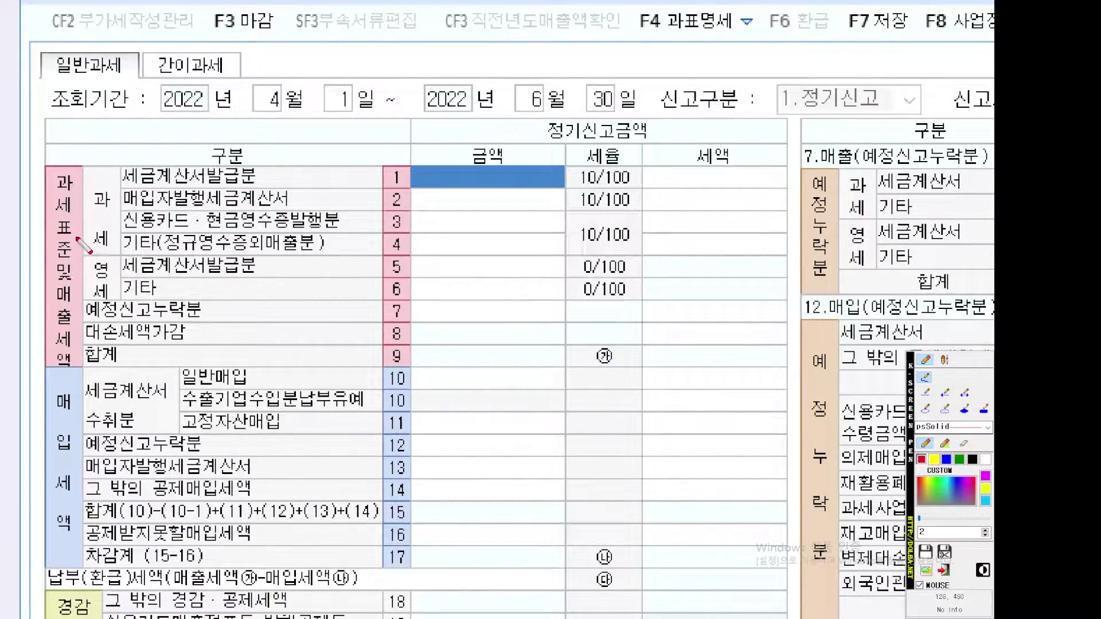
scroll(115, 218, up, 1)
mouse_move(79, 246)
mouse_down()
mouse_move(45, 236)
mouse_move(76, 150)
mouse_move(80, 248)
mouse_up()
drag(91, 175, 573, 175)
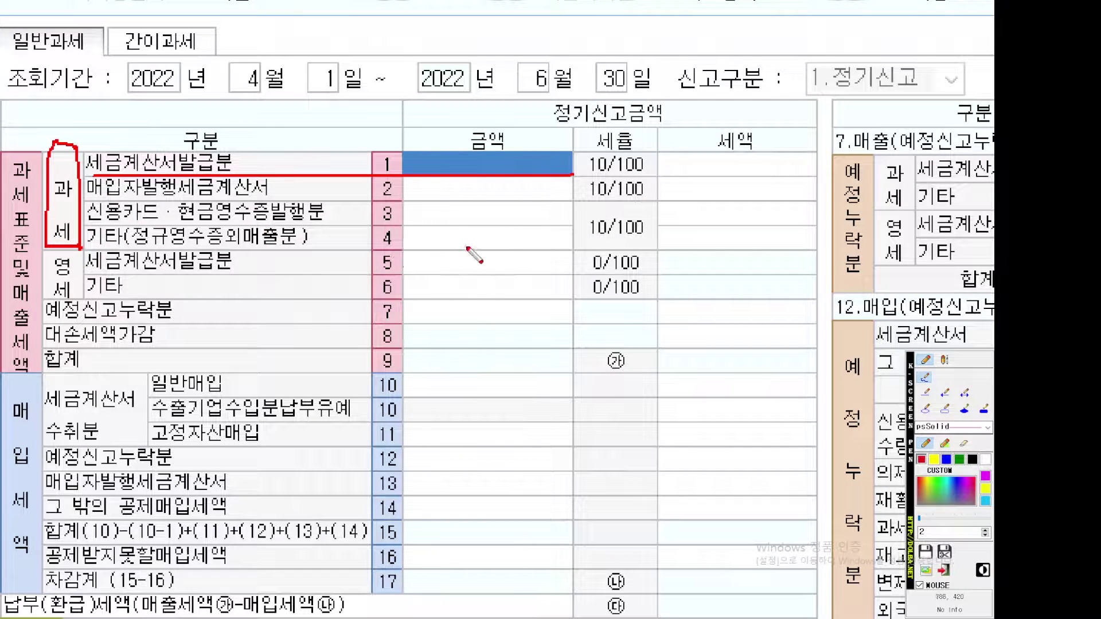
Underline the 세액 and 금액 column headings and mark the 금액 cell of row 1.
scroll(535, 244, up, 3)
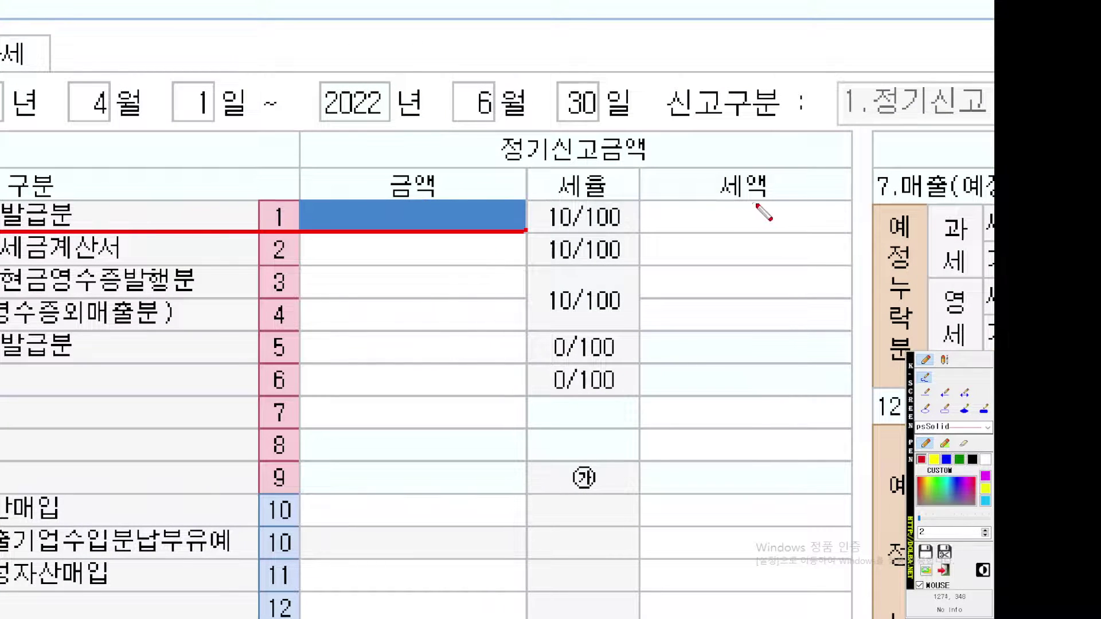
drag(714, 198, 777, 198)
mouse_move(390, 199)
mouse_down()
mouse_move(485, 199)
mouse_move(418, 213)
mouse_move(446, 220)
mouse_up()
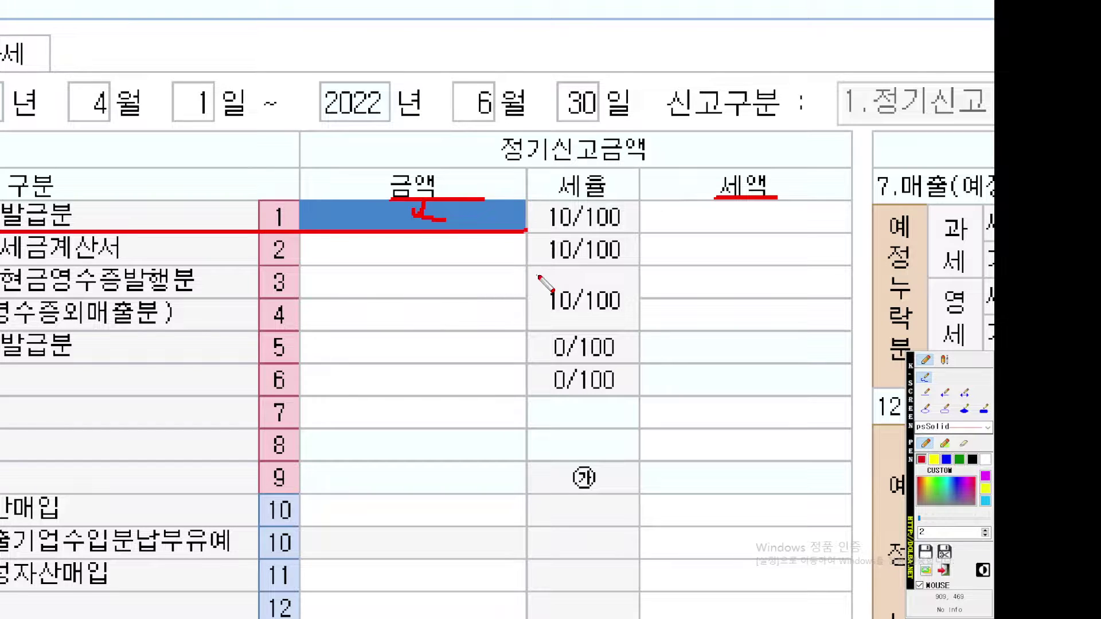
key(Escape)
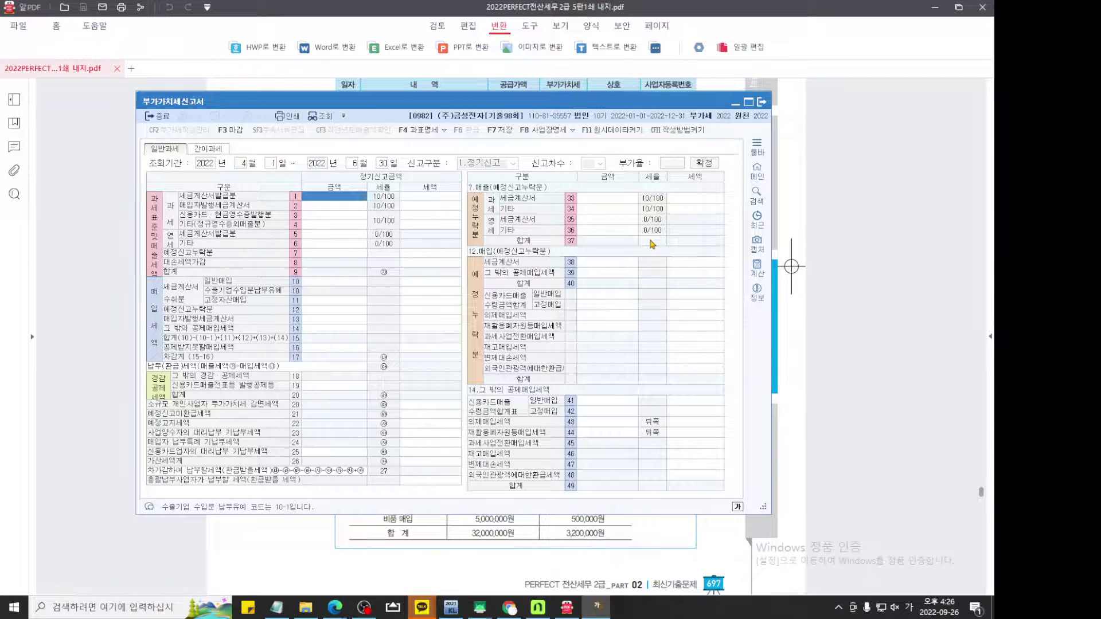
Enter 350,000,000 as the 금액 of row 1, taxable 세금계산서발급분.
text(2)
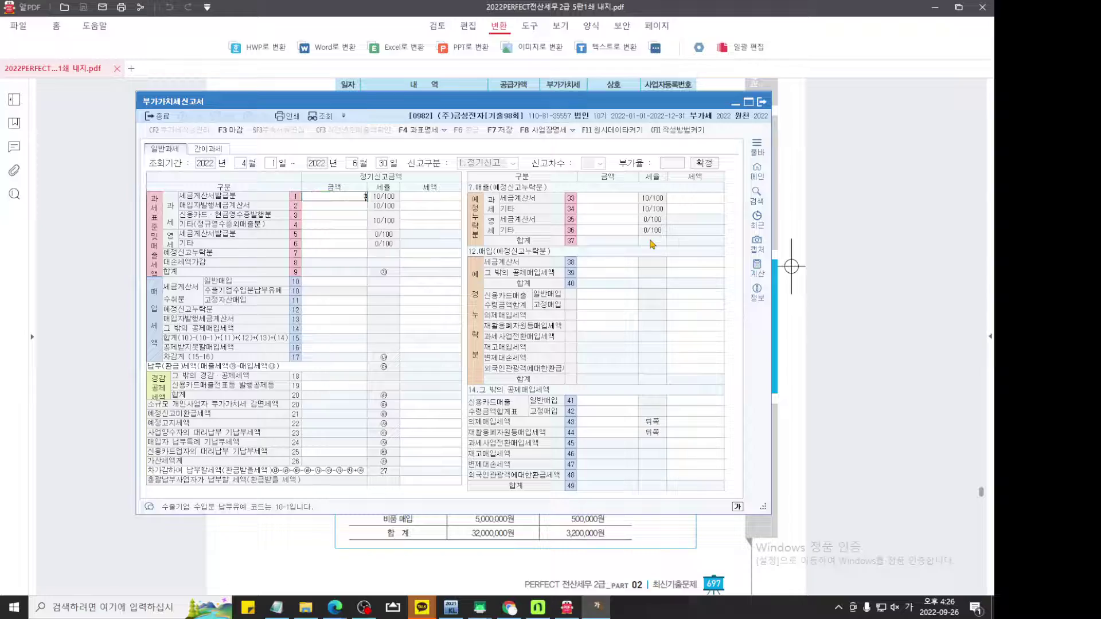
text(000)
key(Return)
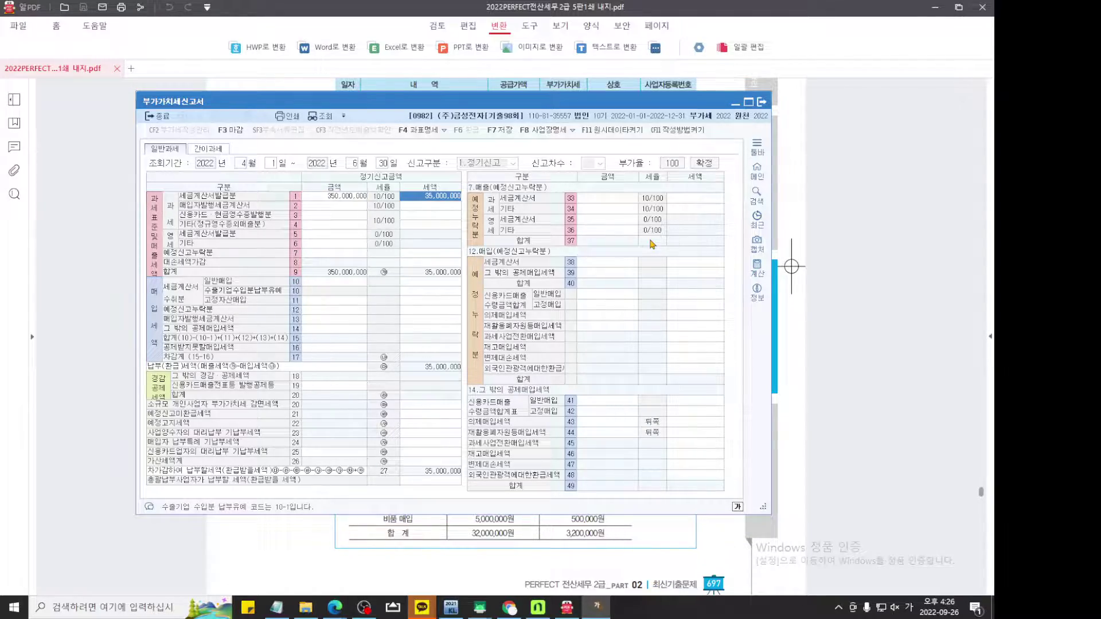
Underline the zero-rated 세금계산서발급분 label in row 5 of the VAT return.
key(ctrl+1)
scroll(455, 262, up, 6)
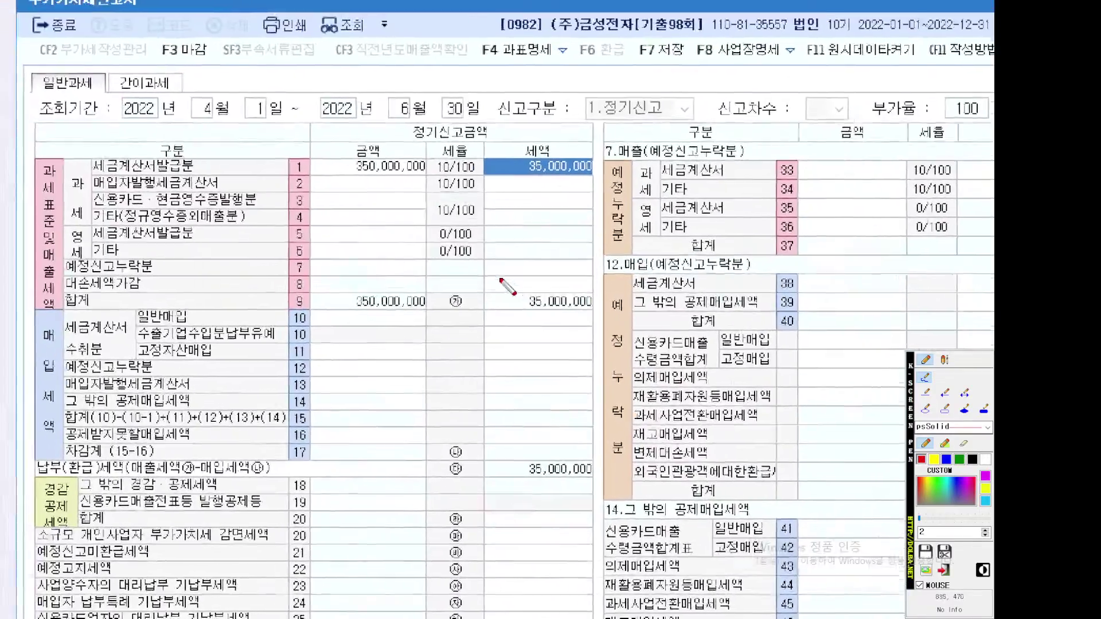
scroll(504, 281, up, 2)
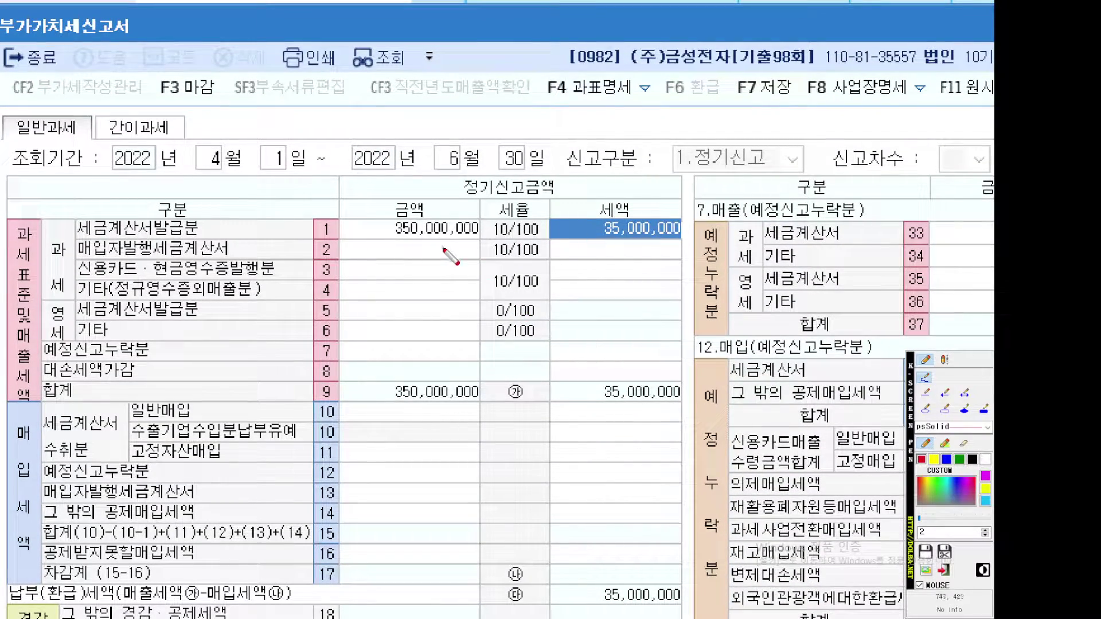
key(ctrl)
scroll(396, 307, up, 2)
drag(193, 356, 493, 289)
scroll(321, 288, up, 2)
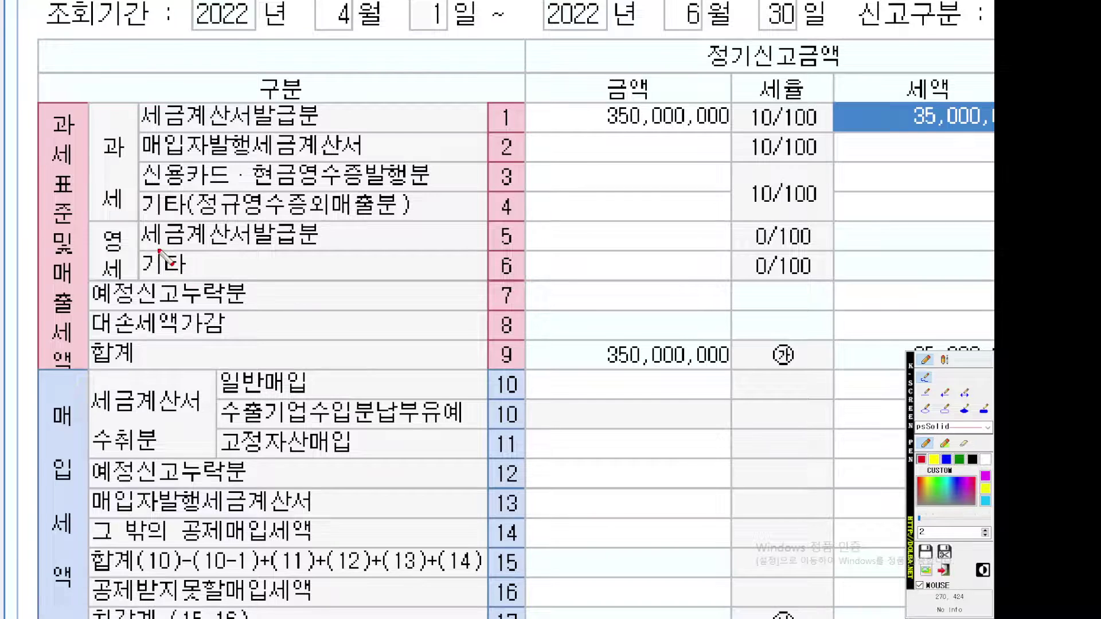
drag(152, 249, 345, 250)
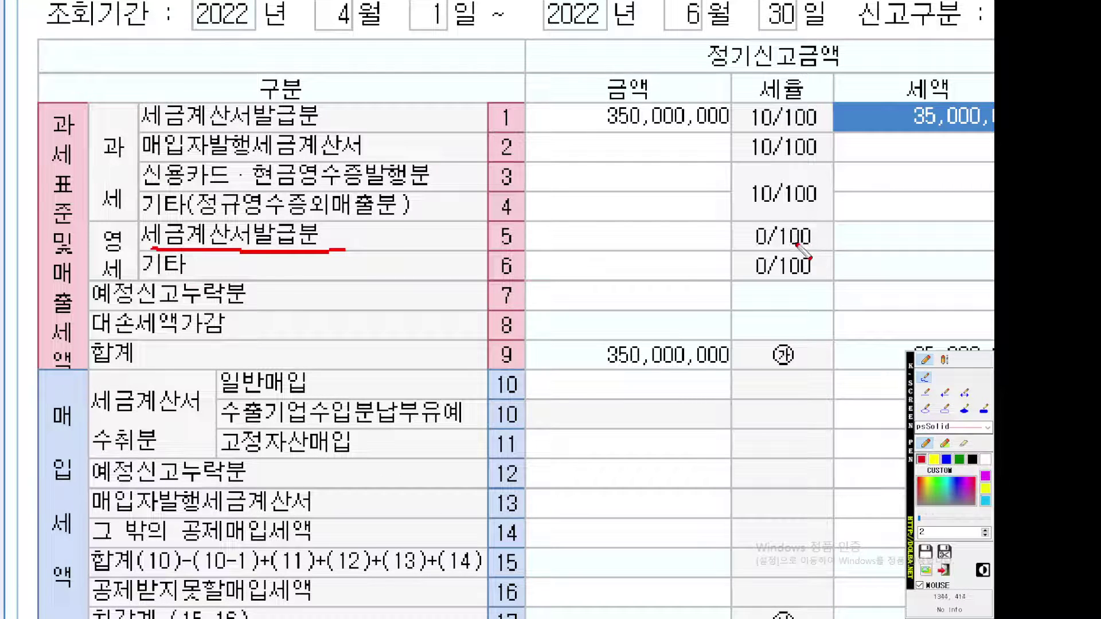
Enter 50,000,000 as the 금액 of row 5, zero-rated 세금계산서발급분, and check the entry.
key(Escape)
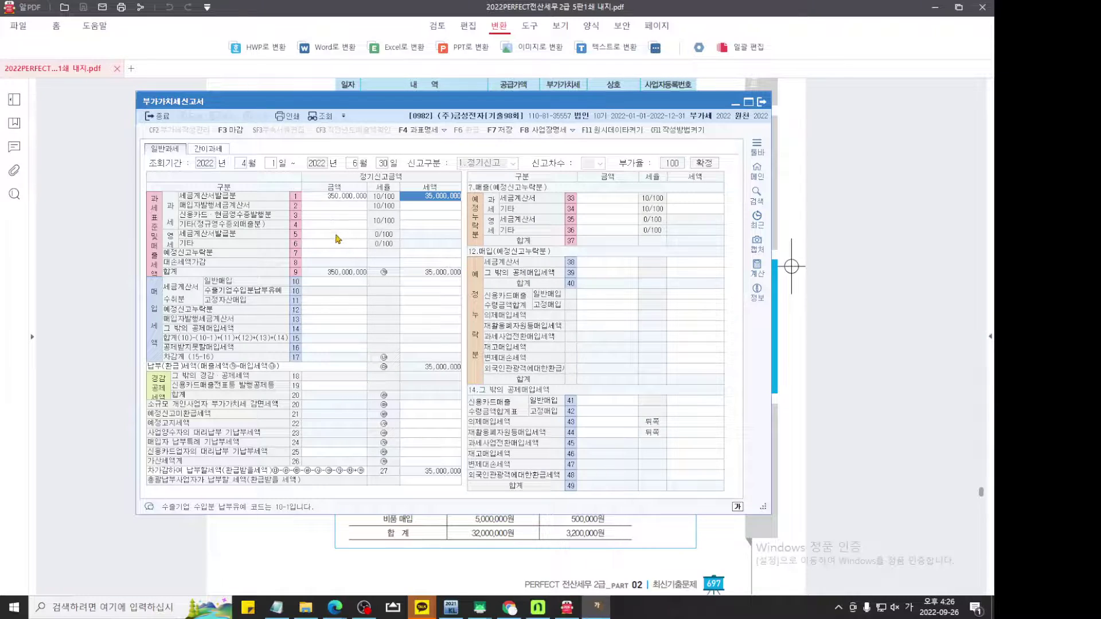
click(337, 239)
text(50)
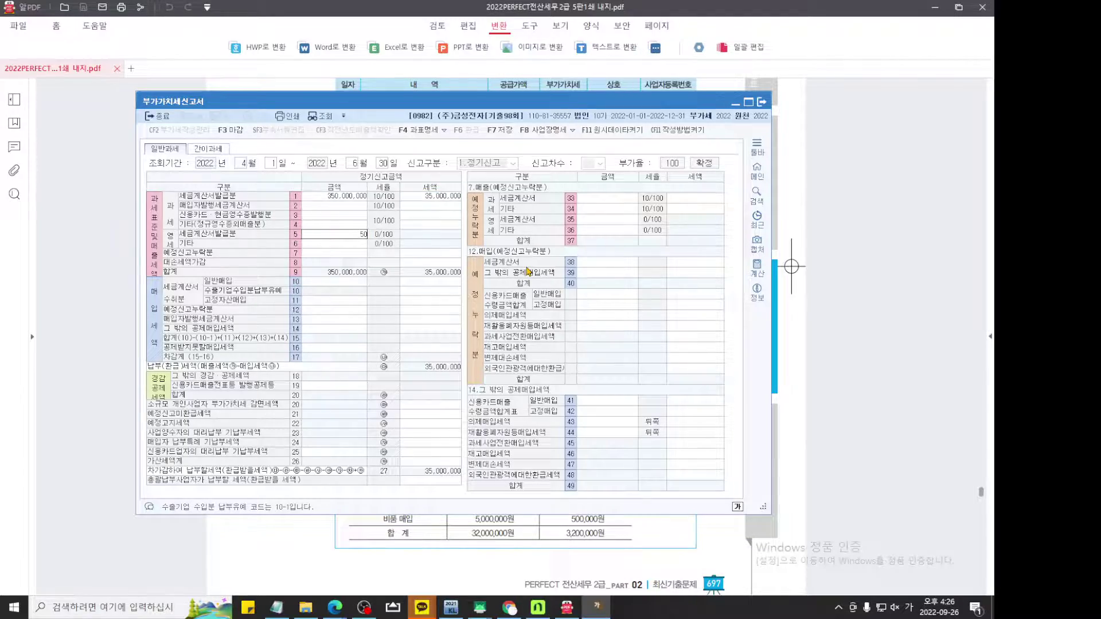
text(,000,000)
key(Return)
key(ctrl+1)
scroll(372, 236, up, 6)
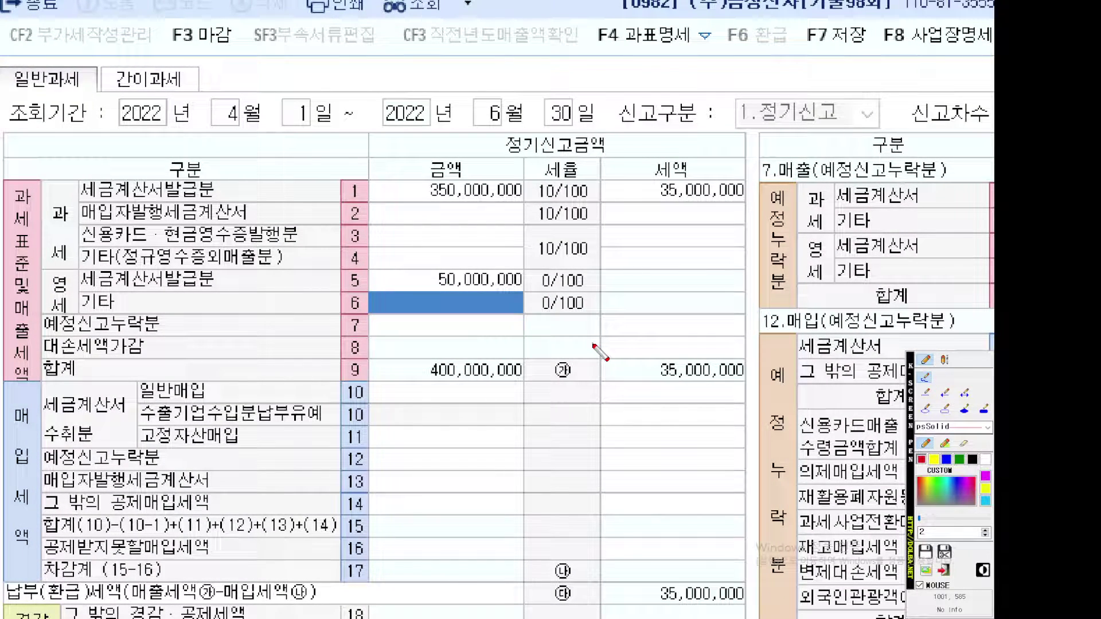
key(Escape)
Switch to the exam PDF and read the 신용카드·현금영수증 과세 매출액 line under 매출자료 in question [2].
click(866, 354)
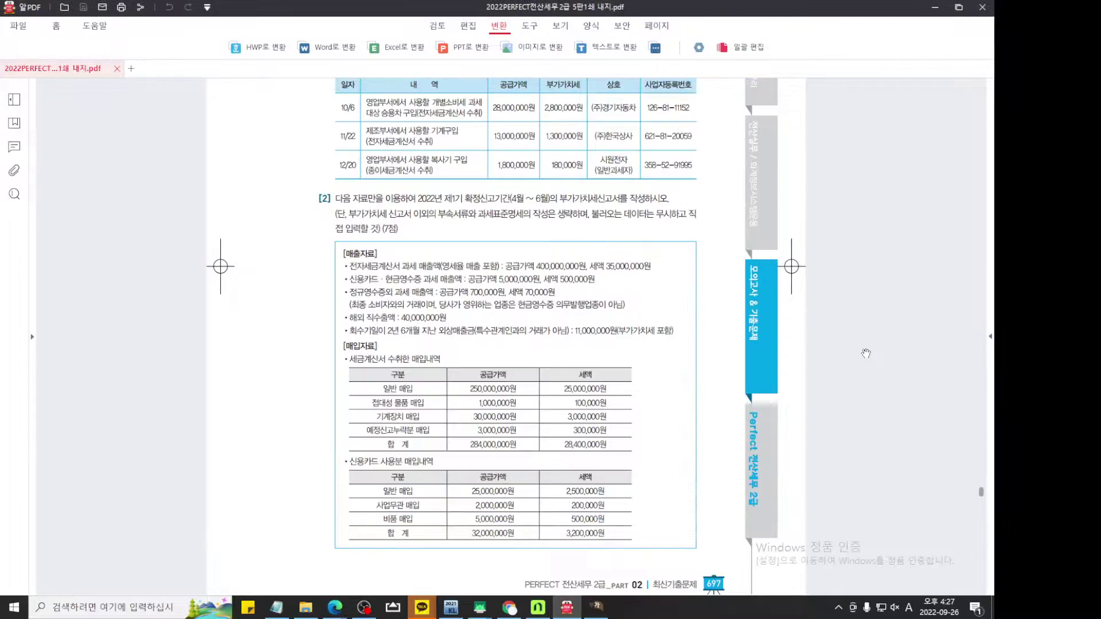
key(ctrl+2)
scroll(576, 313, up, 8)
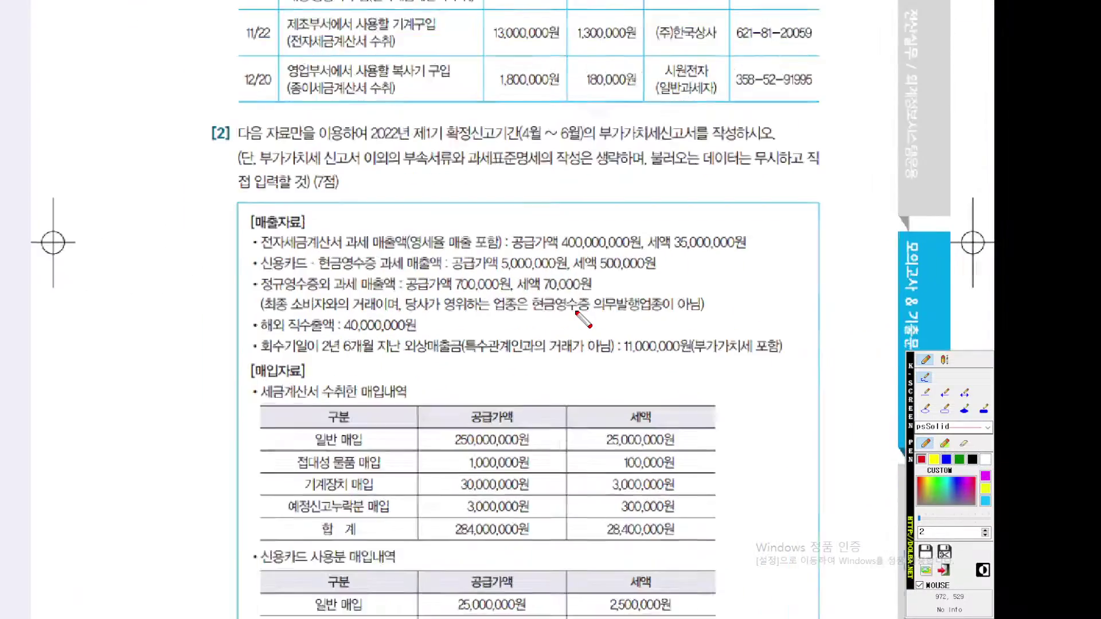
scroll(577, 312, up, 4)
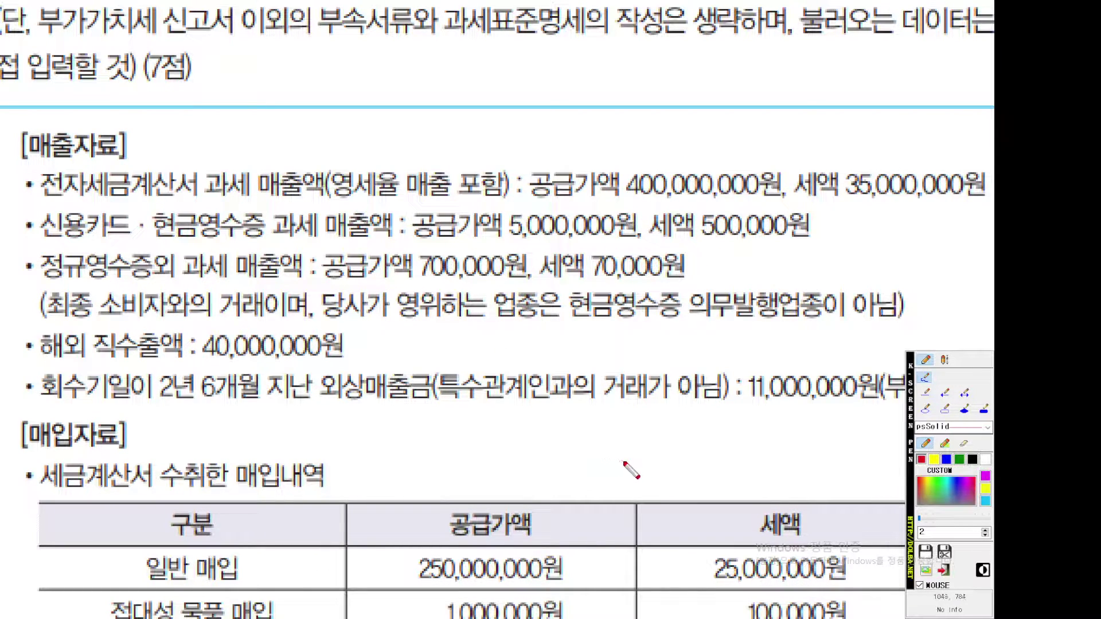
key(Escape)
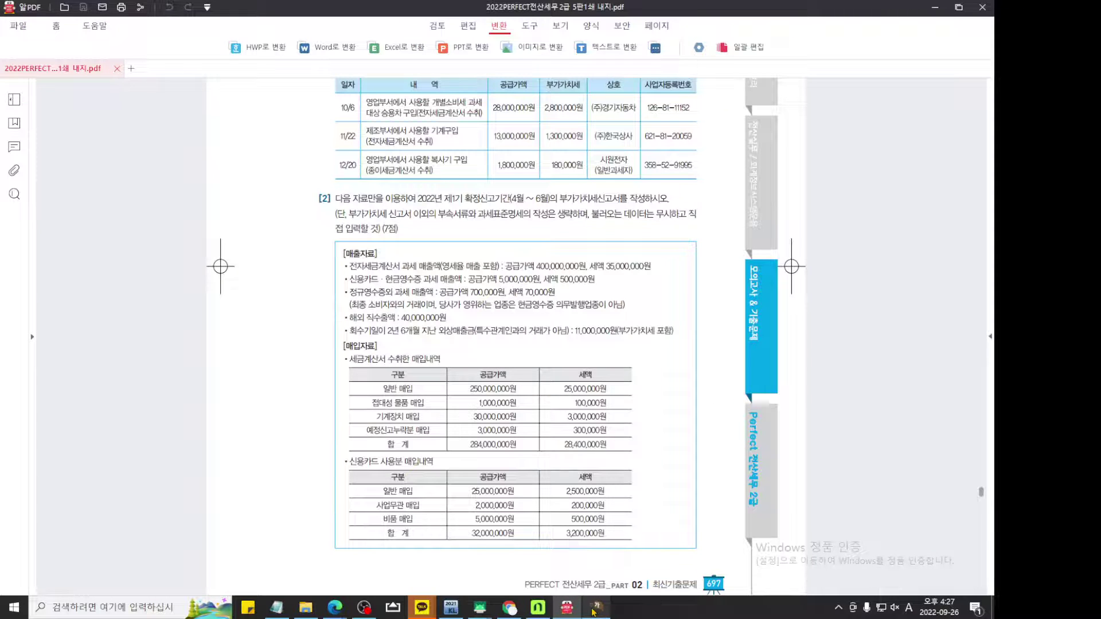
Switch to the KcLep VAT return, enter 5,000,000 as the 금액 of row 3, 신용카드·현금영수증발행분, and check its 세액.
click(597, 607)
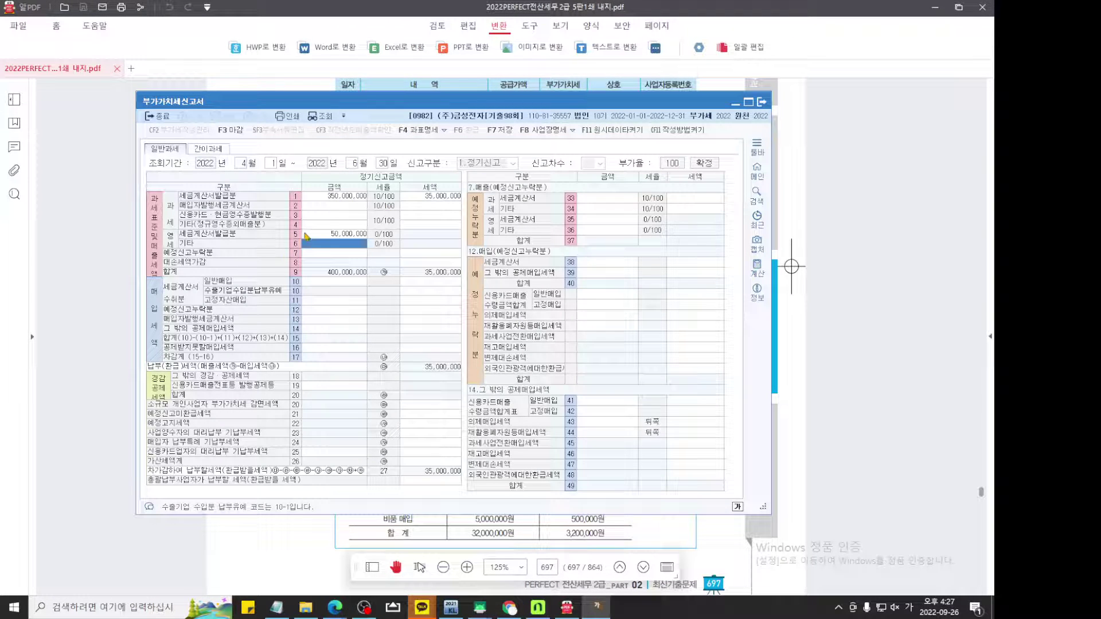
click(326, 216)
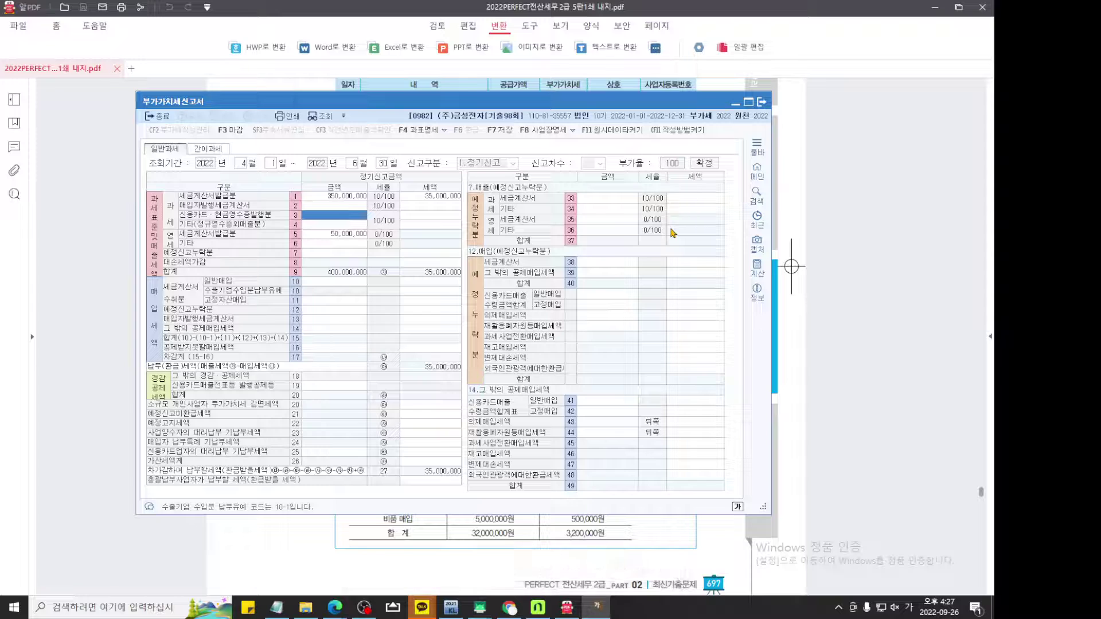
text(6)
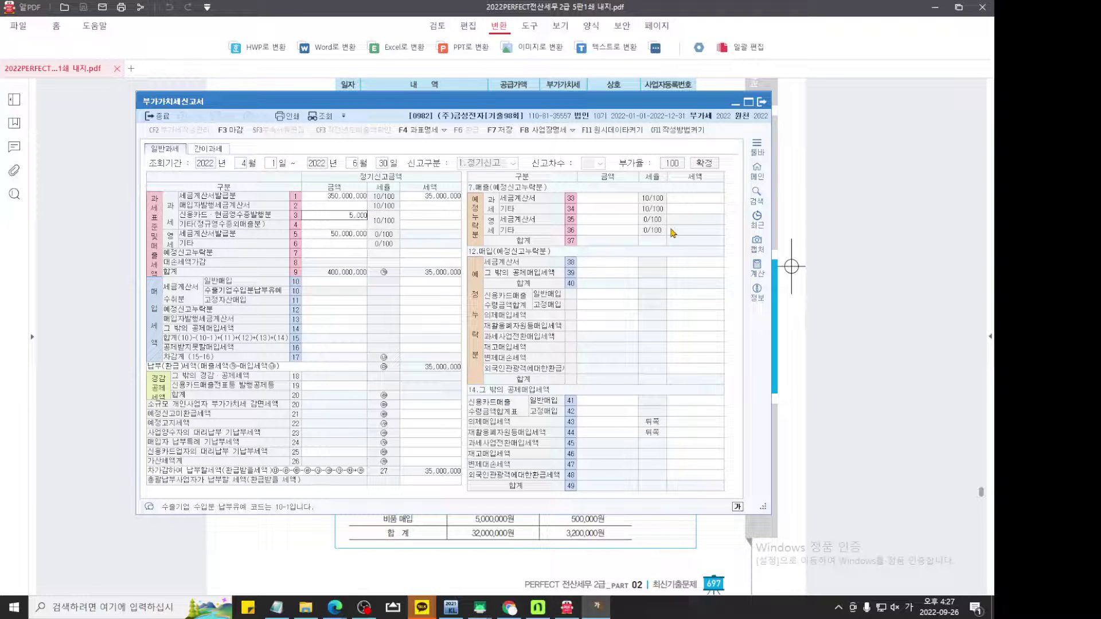
text(5000000)
key(Return)
key(ctrl+1)
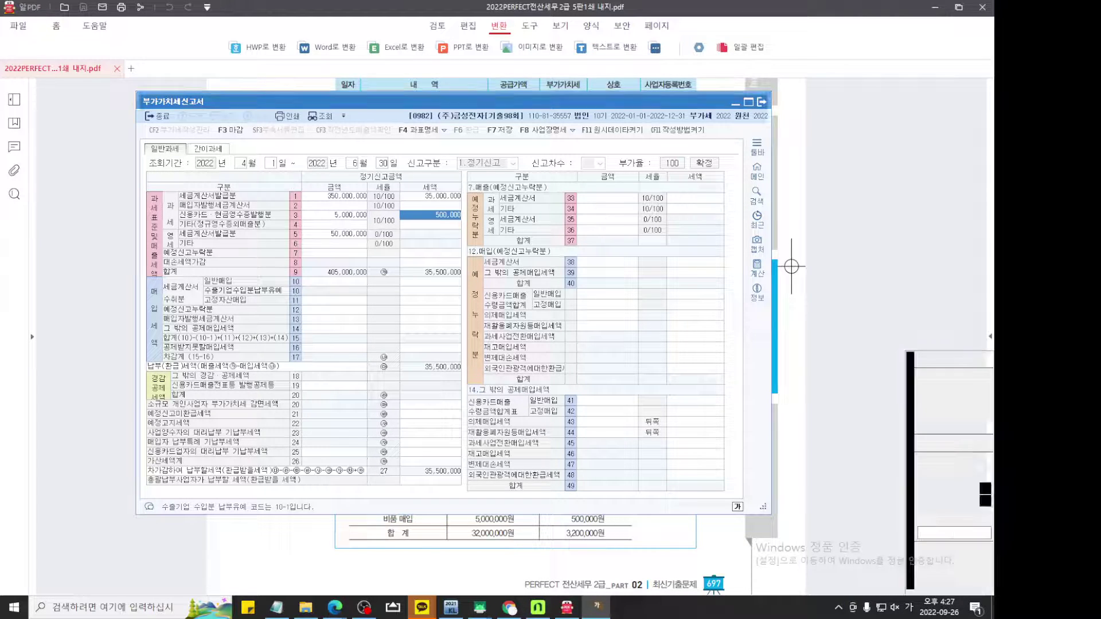
scroll(385, 221, up, 8)
mouse_move(386, 216)
mouse_down()
mouse_move(435, 253)
mouse_move(444, 246)
mouse_up()
scroll(435, 254, up, 1)
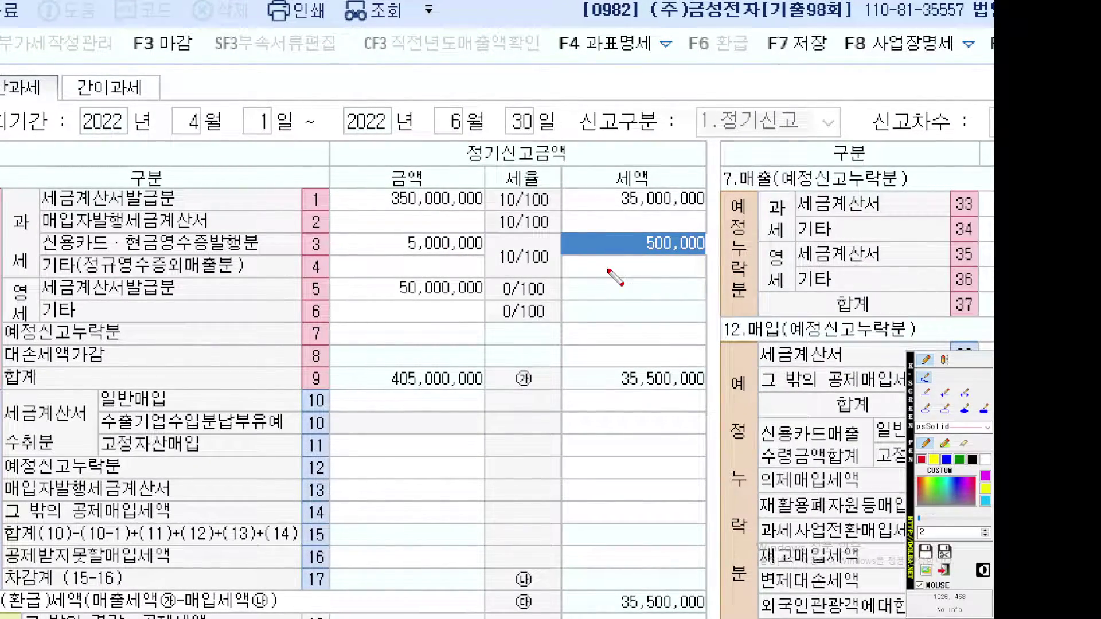
key(Escape)
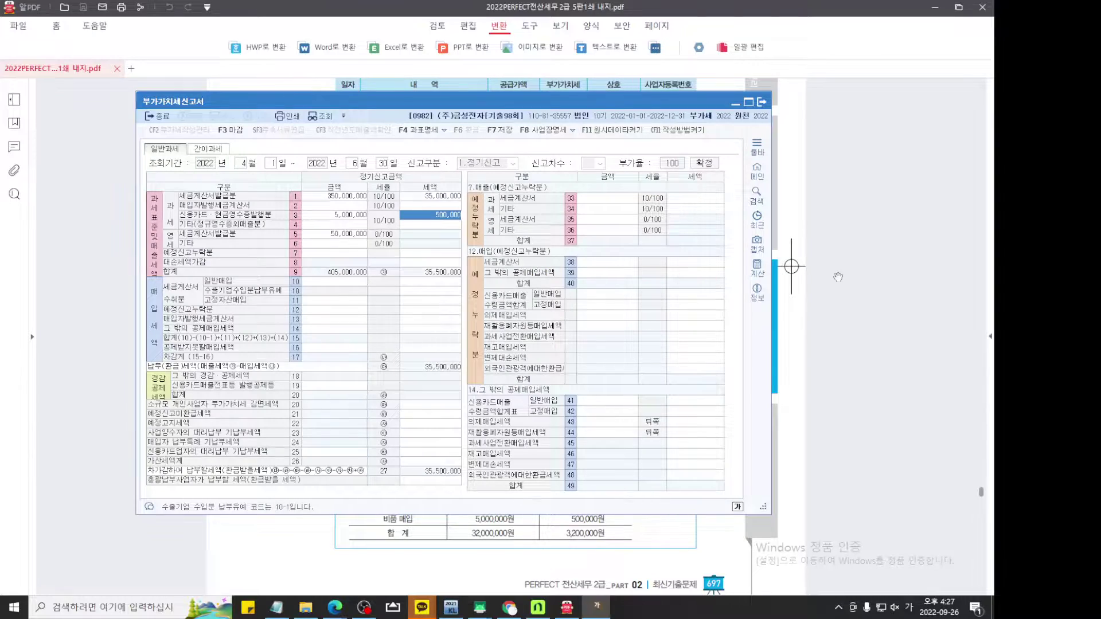
Switch to the exam PDF and underline the 정규영수증외 과세 매출액 line with its supply amount and tax in red.
click(838, 277)
key(F12)
scroll(584, 313, up, 9)
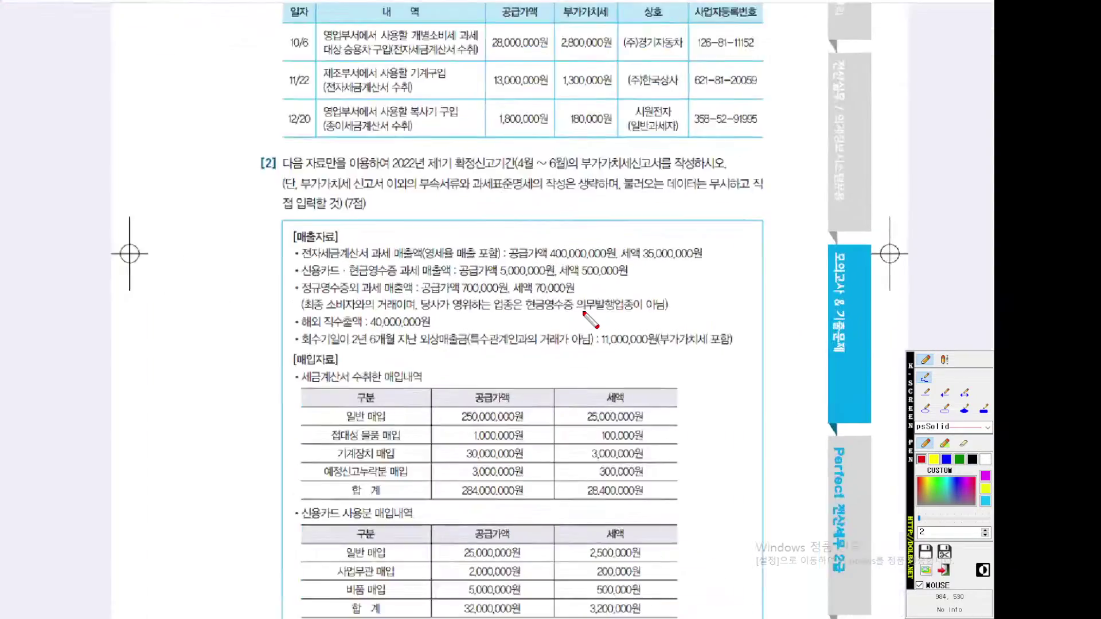
drag(584, 310, 579, 302)
scroll(580, 302, up, 2)
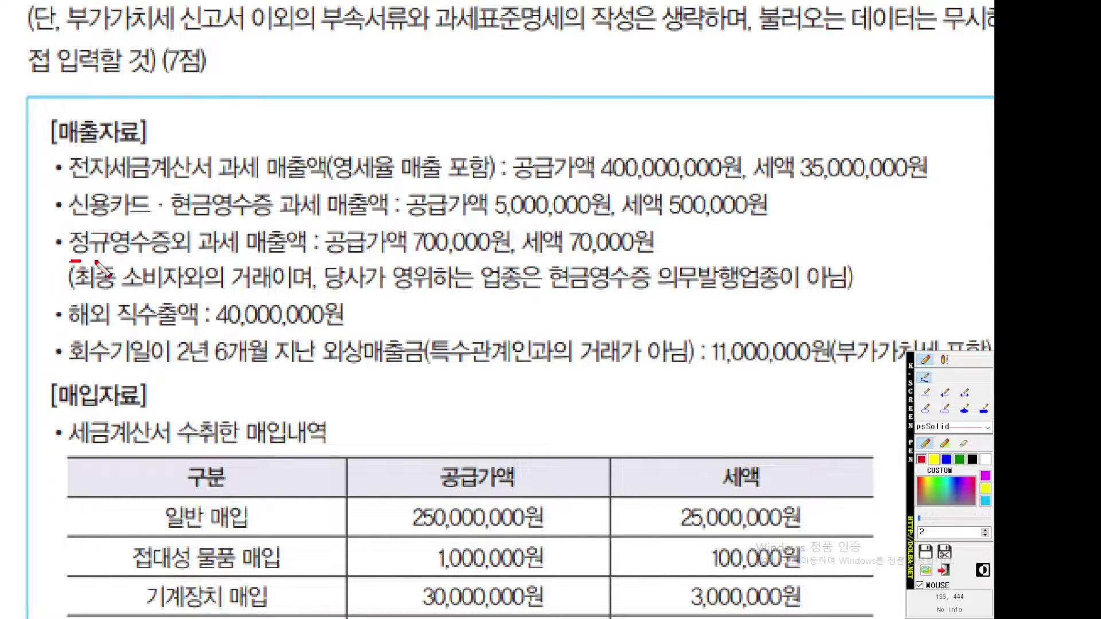
drag(70, 261, 202, 261)
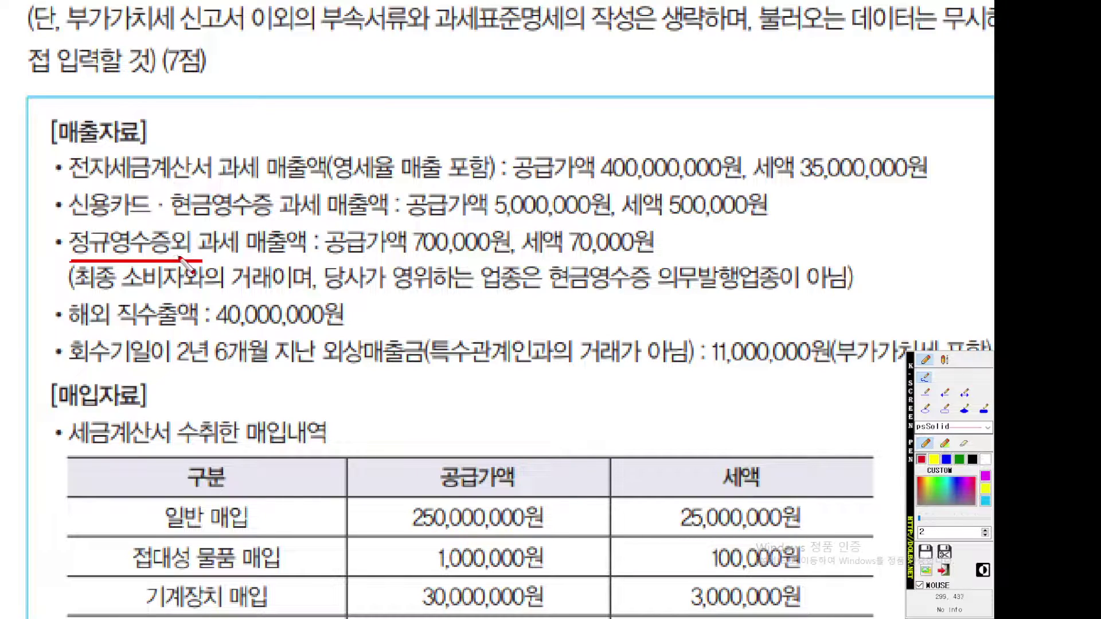
drag(179, 256, 654, 257)
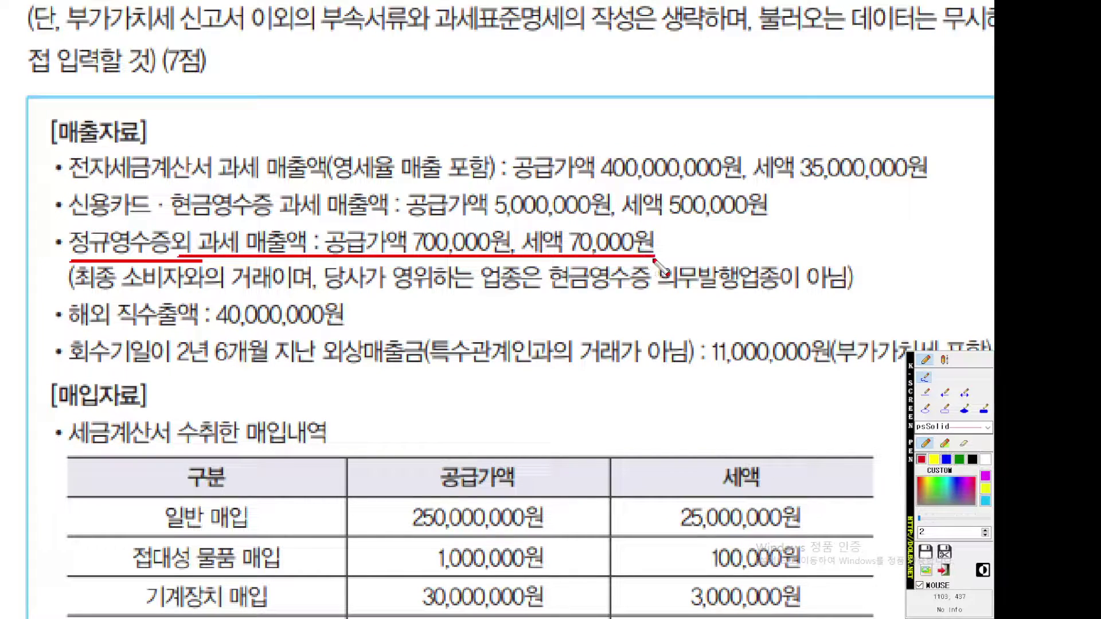
Underline the bracketed note about final-consumer transactions and the 현금영수증 의무발행업종 condition.
drag(82, 295, 274, 295)
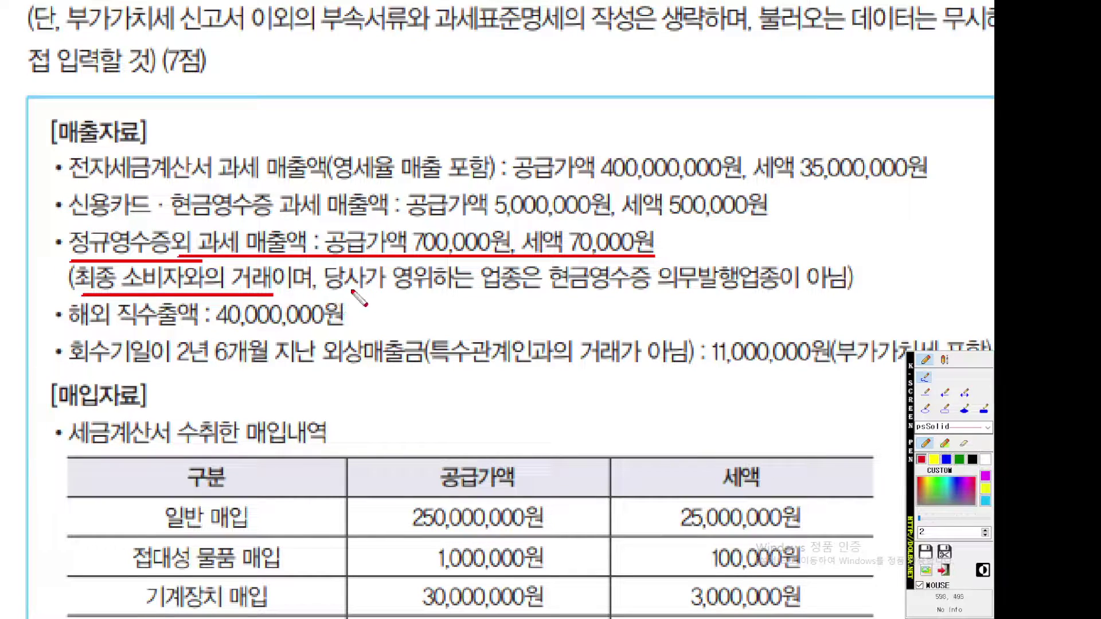
drag(344, 290, 854, 295)
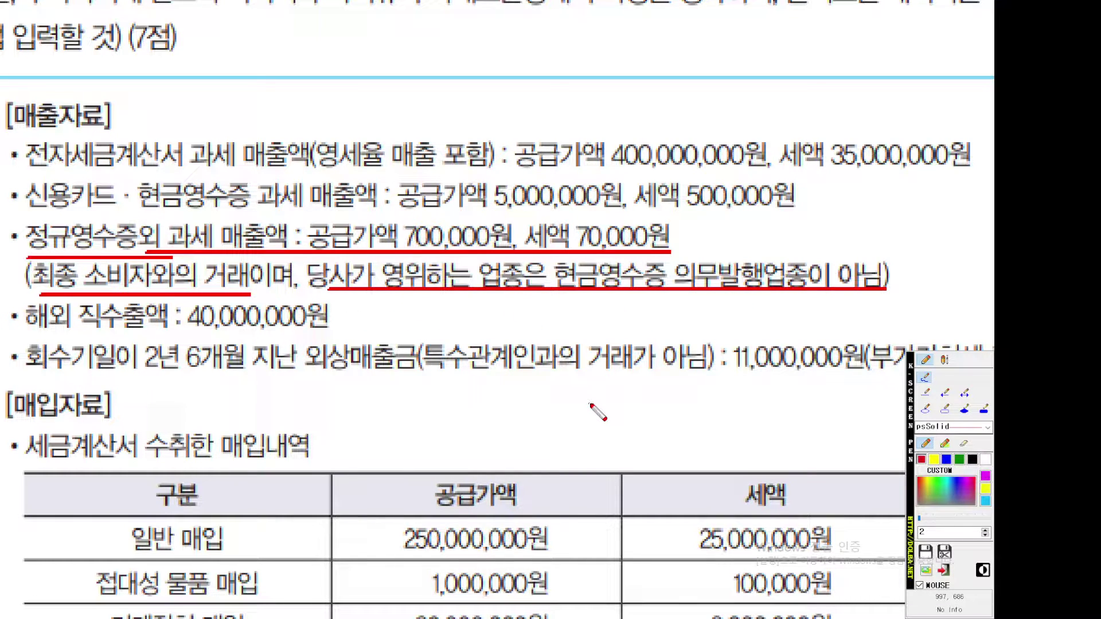
key(Escape)
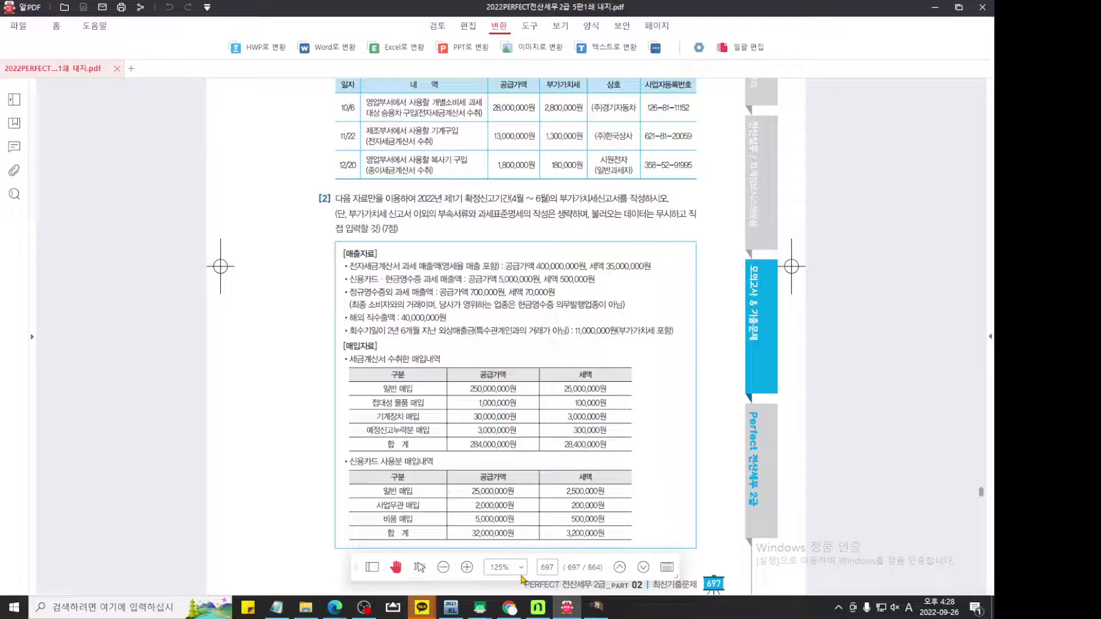
Switch to the KcLep VAT return, then underline 기타 in rows 4 and 6 in red and 정규영수증외매출분 in blue.
click(597, 614)
key(ctrl+2)
scroll(332, 245, up, 3)
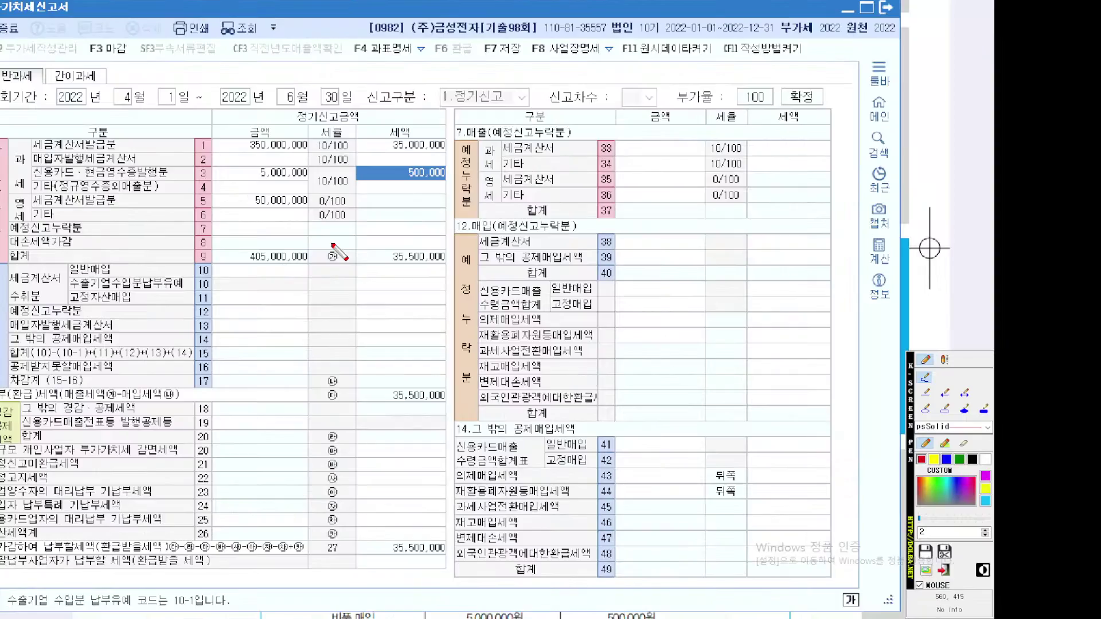
scroll(331, 245, up, 5)
scroll(420, 270, up, 2)
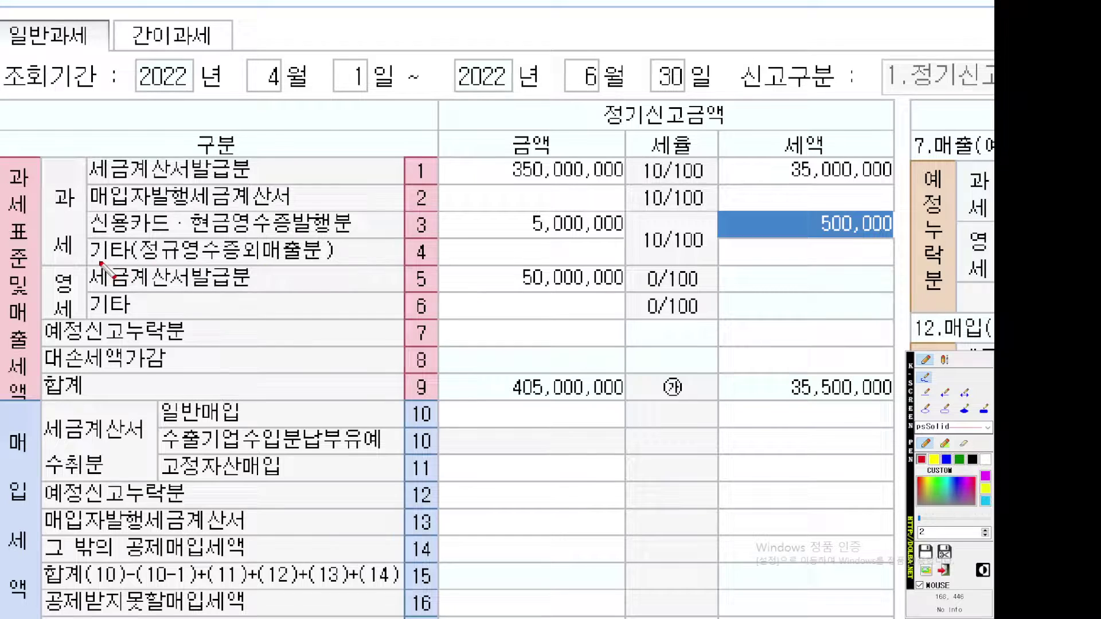
drag(94, 261, 138, 263)
drag(93, 317, 138, 317)
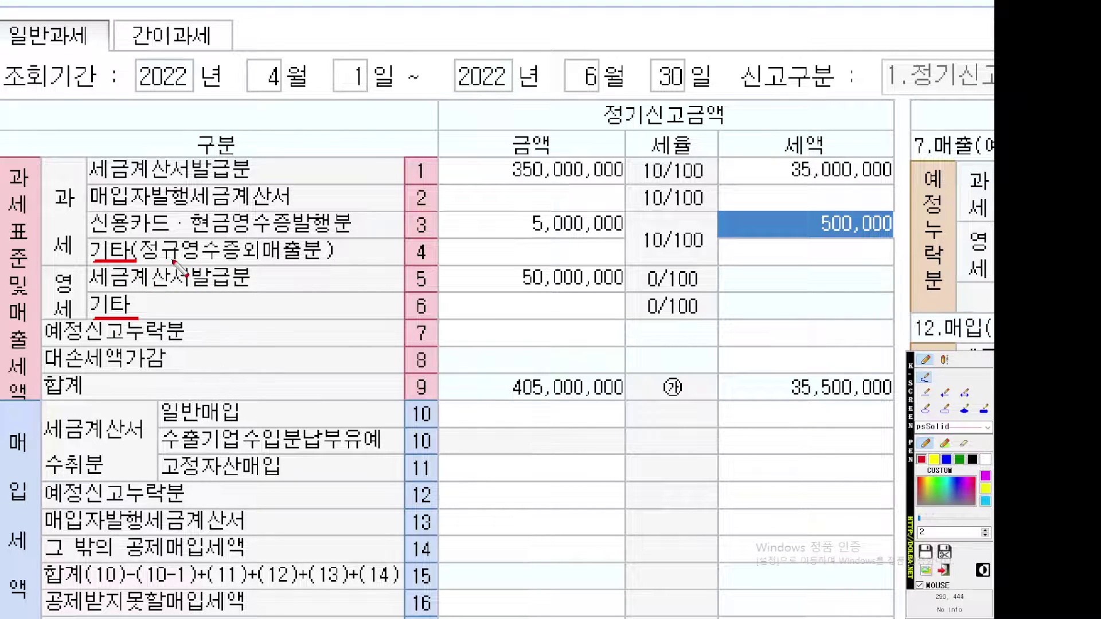
click(947, 460)
drag(150, 260, 317, 261)
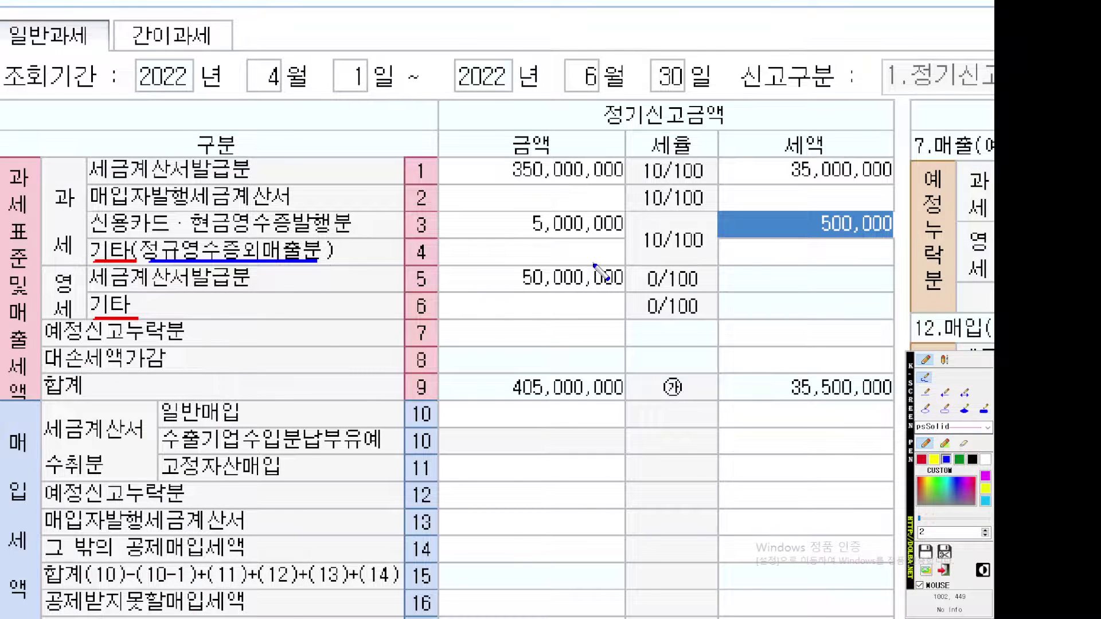
Enter 700,000 as the 금액 of row 4, 기타(정규영수증외매출분).
key(Escape)
click(356, 226)
text(700,000)
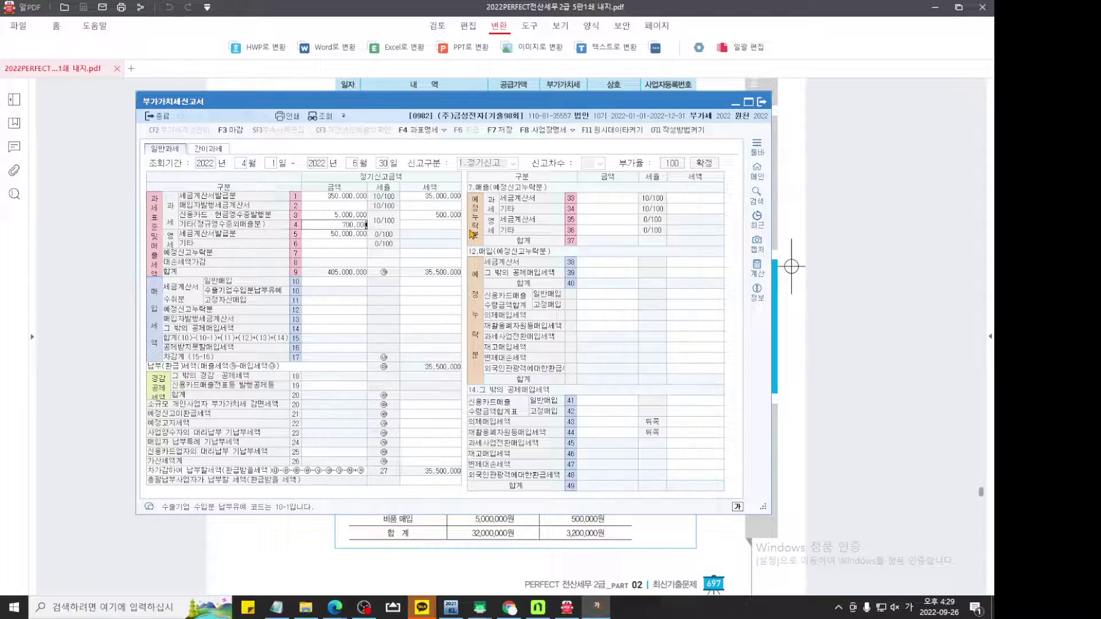
key(Return)
Underline the 금액 and 세액 of row 4 in blue on the VAT return.
key(ctrl+1)
scroll(353, 228, up, 3)
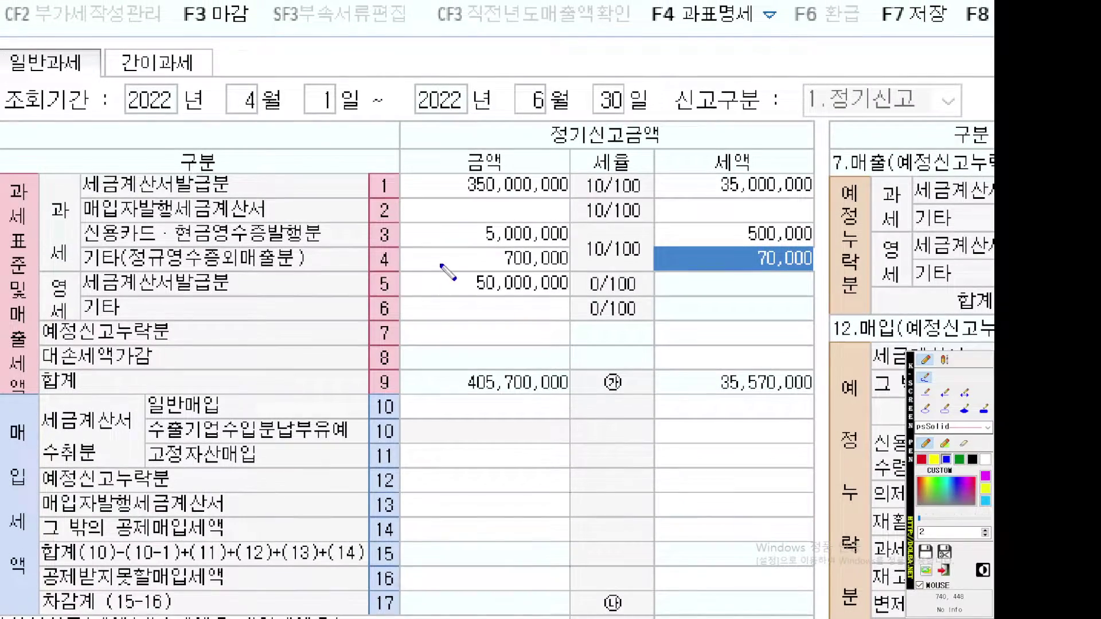
drag(472, 269, 798, 279)
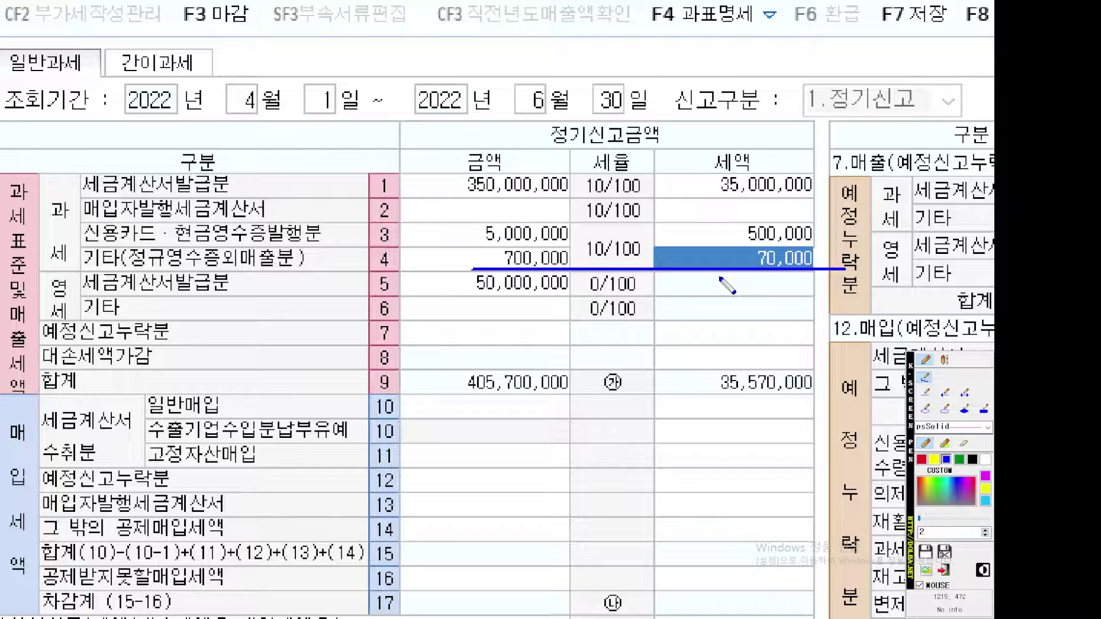
key(Escape)
Switch to the exam PDF and underline the 해외 직수출액 line in blue.
key(alt+Tab)
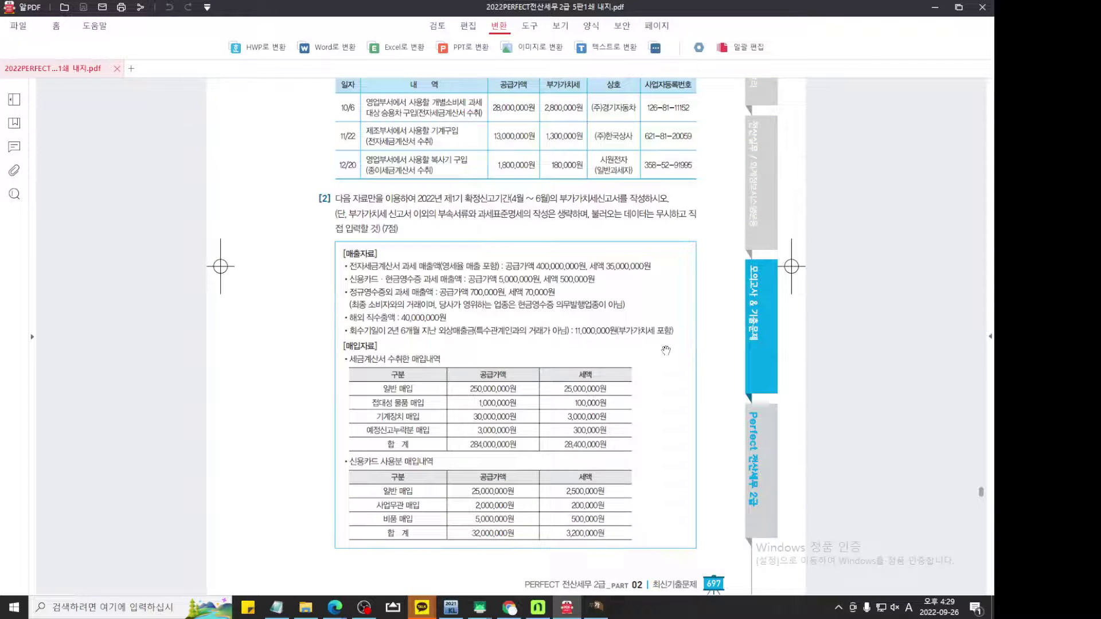
key(ctrl+2)
scroll(538, 357, up, 5)
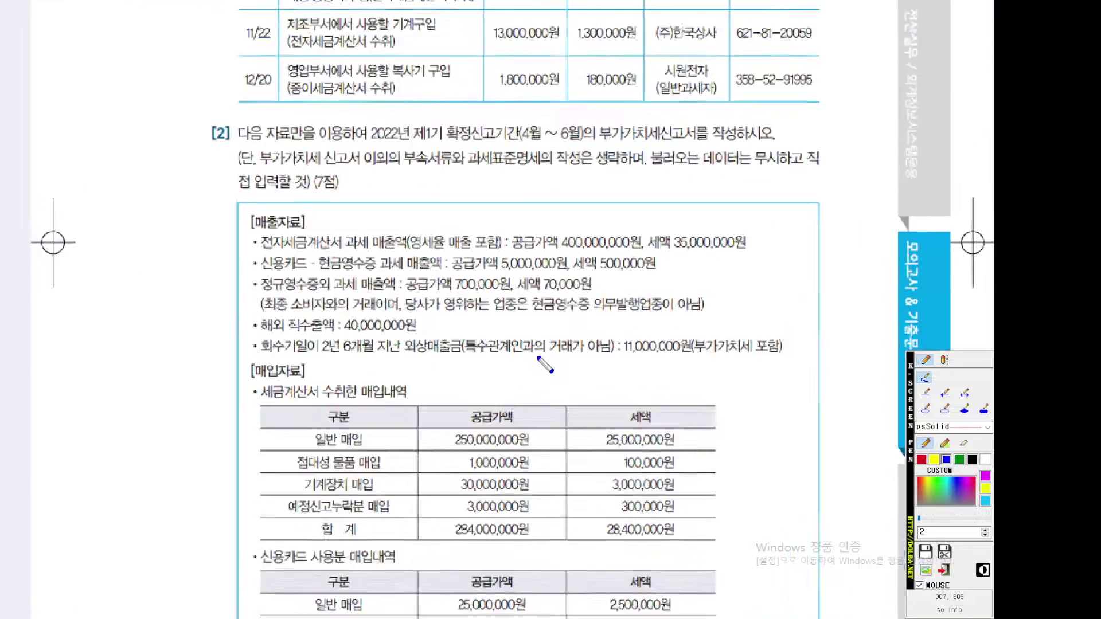
scroll(542, 360, up, 3)
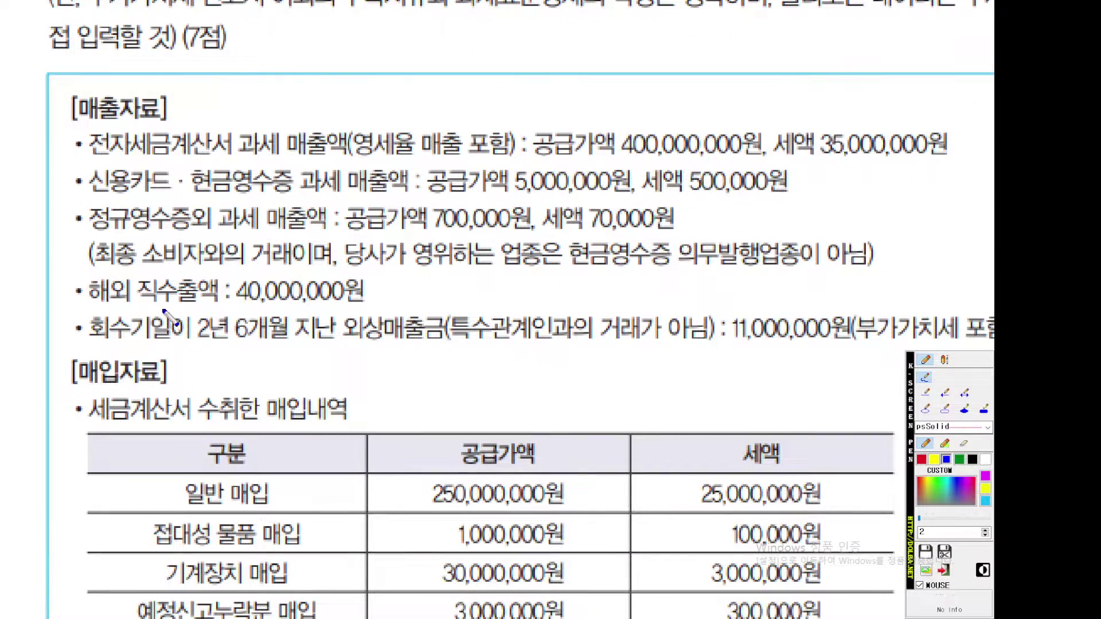
drag(85, 307, 417, 307)
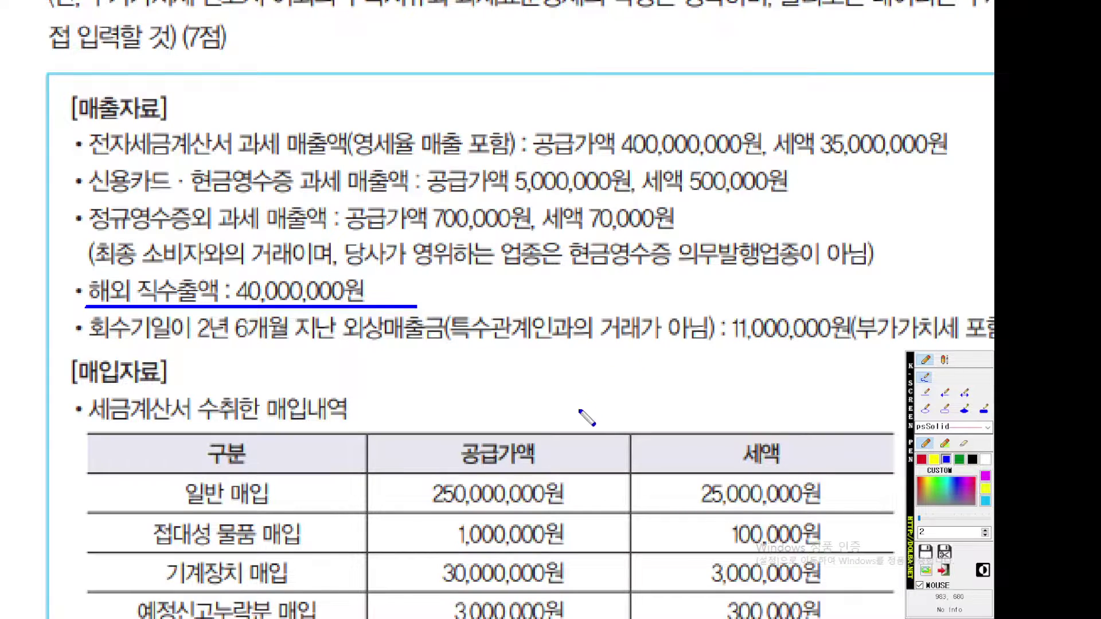
key(Escape)
Switch to the KcLep VAT return and enter 40,000,000 as the 금액 of row 6, zero-rated 기타.
click(597, 606)
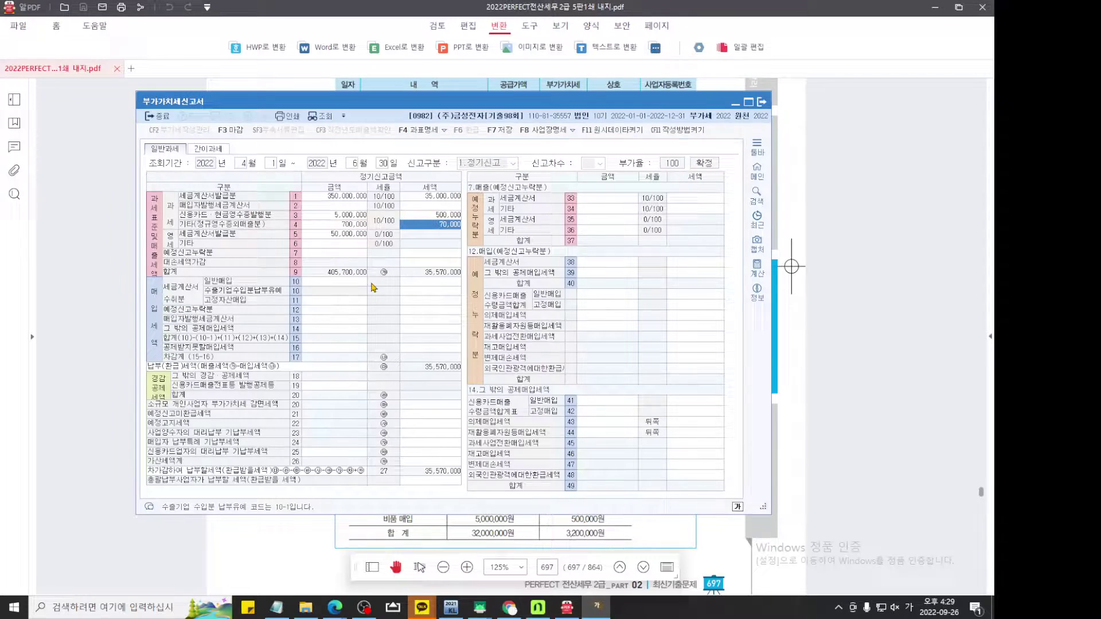
click(342, 247)
text(40,000)
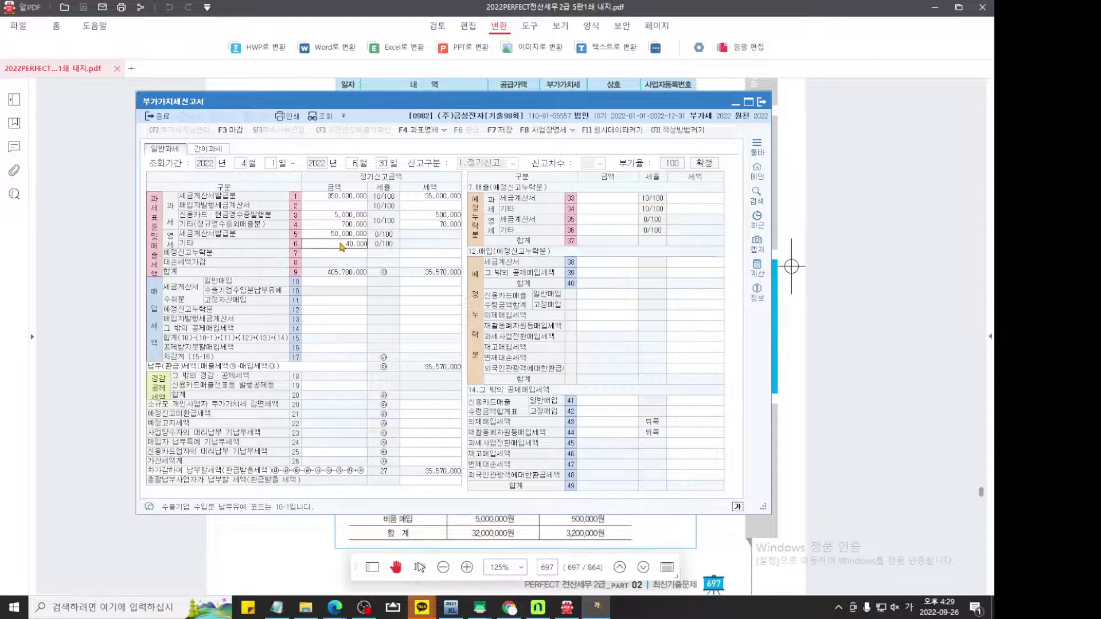
text(,000)
key(Return)
Switch to the exam PDF and examine the sales data line on the 외상매출금 whose 회수기일 passed 2년 6개월 ago.
click(893, 344)
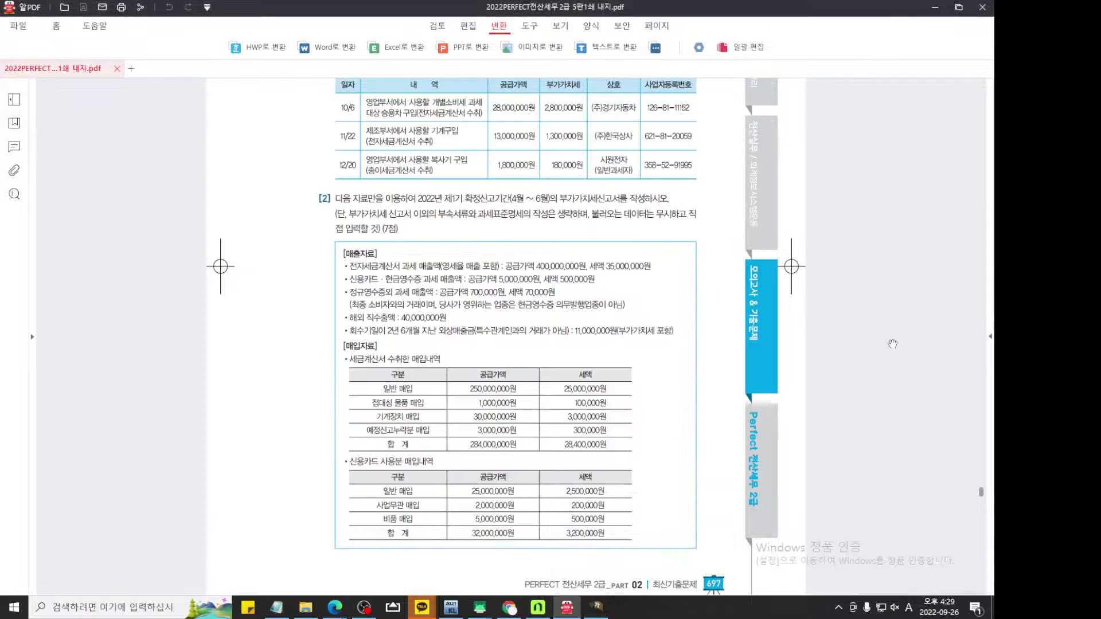
key(ctrl+F1)
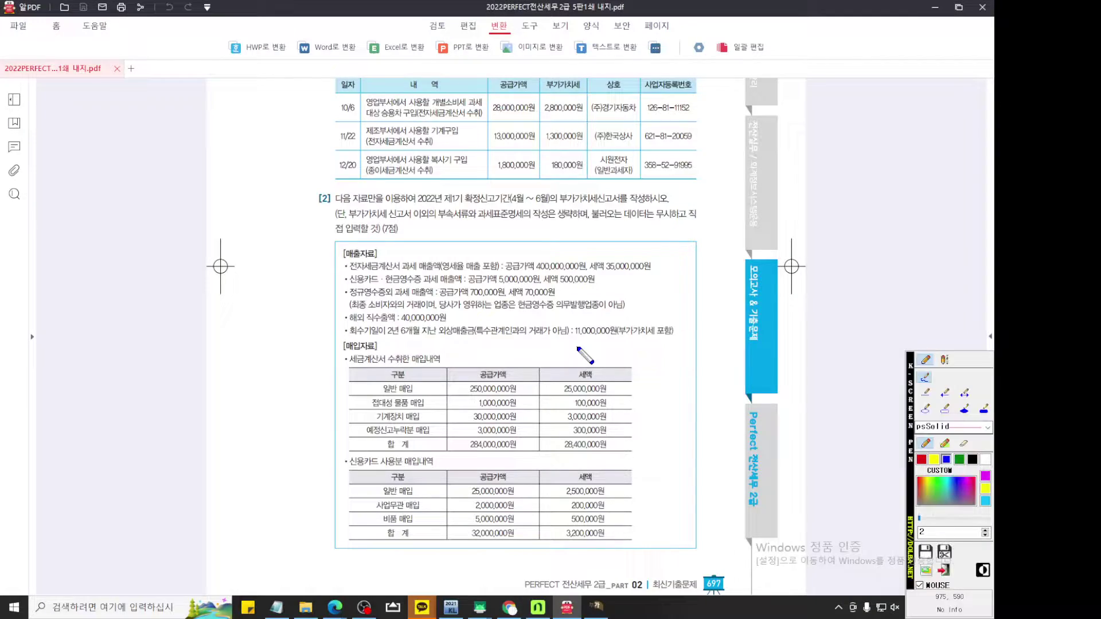
scroll(579, 352, up, 9)
scroll(585, 356, down, 1)
scroll(585, 344, up, 2)
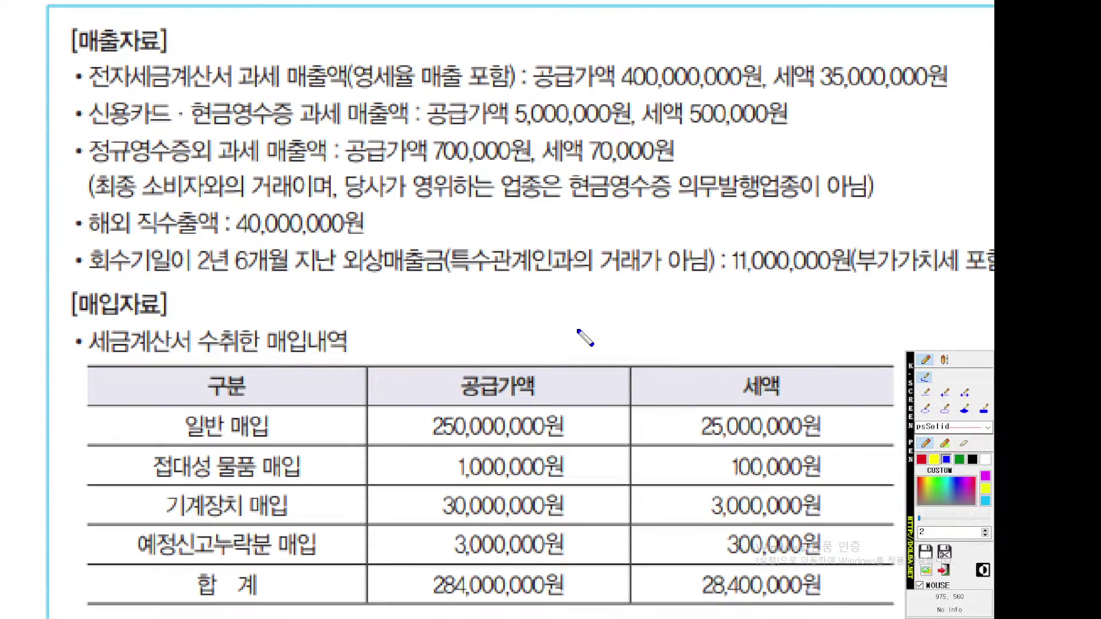
key(Right)
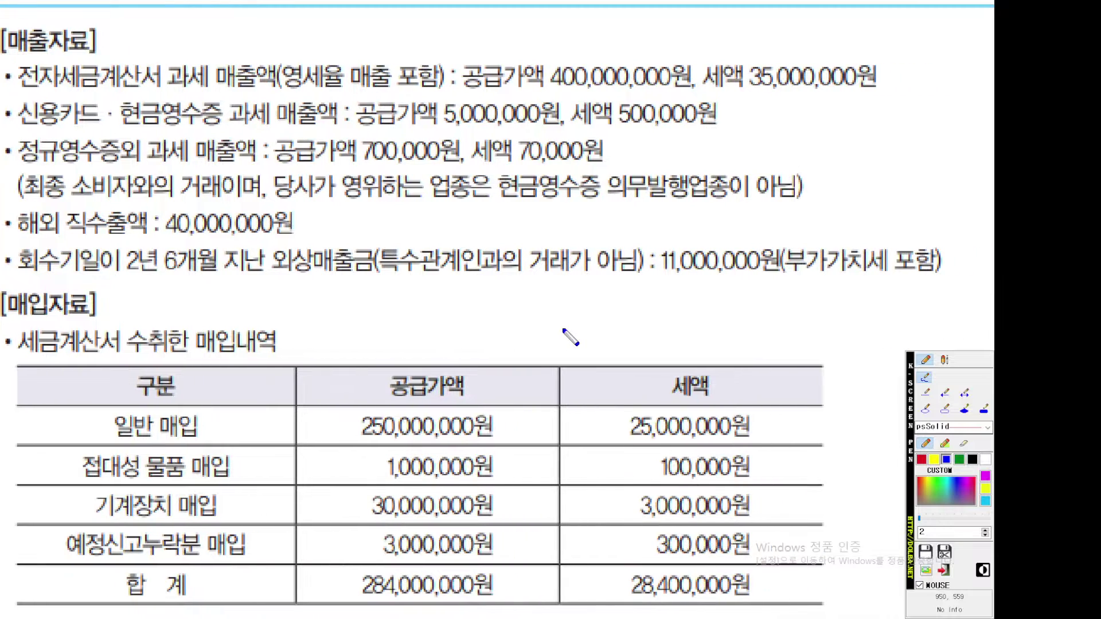
drag(570, 339, 571, 341)
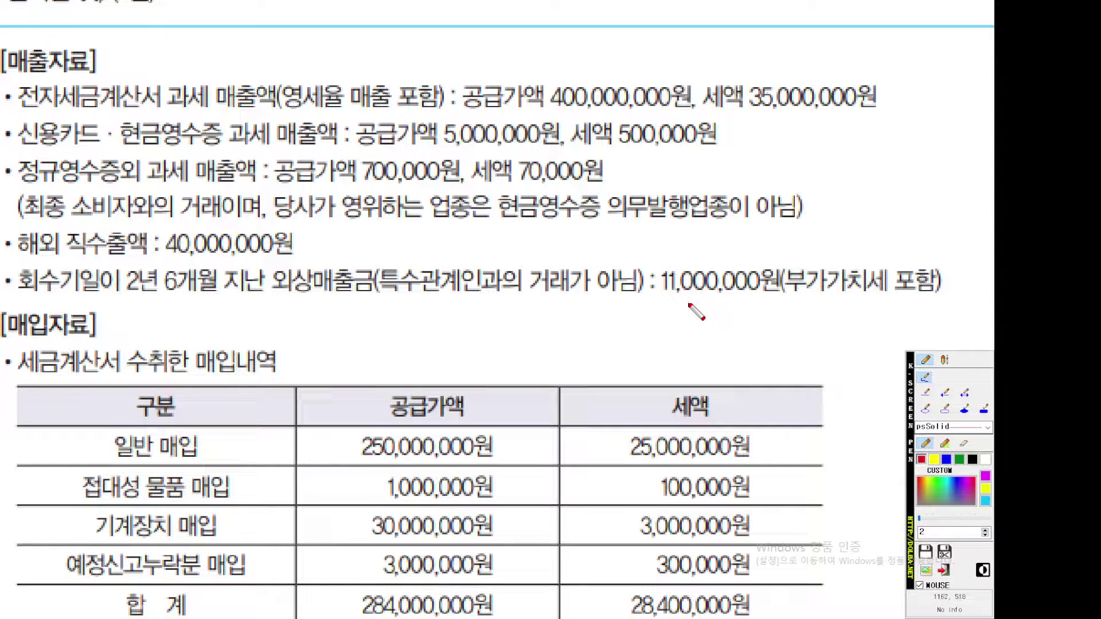
key(Escape)
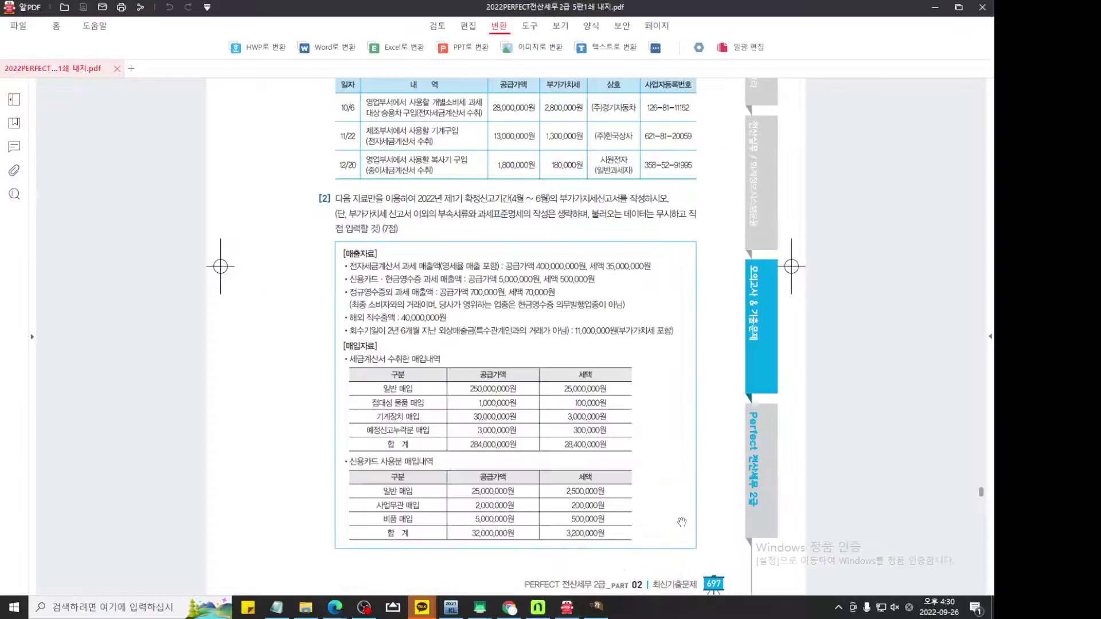
Switch to the KcLep VAT return, underline 대손세액가감 and box its 세액 cell in red, and select that cell.
click(602, 613)
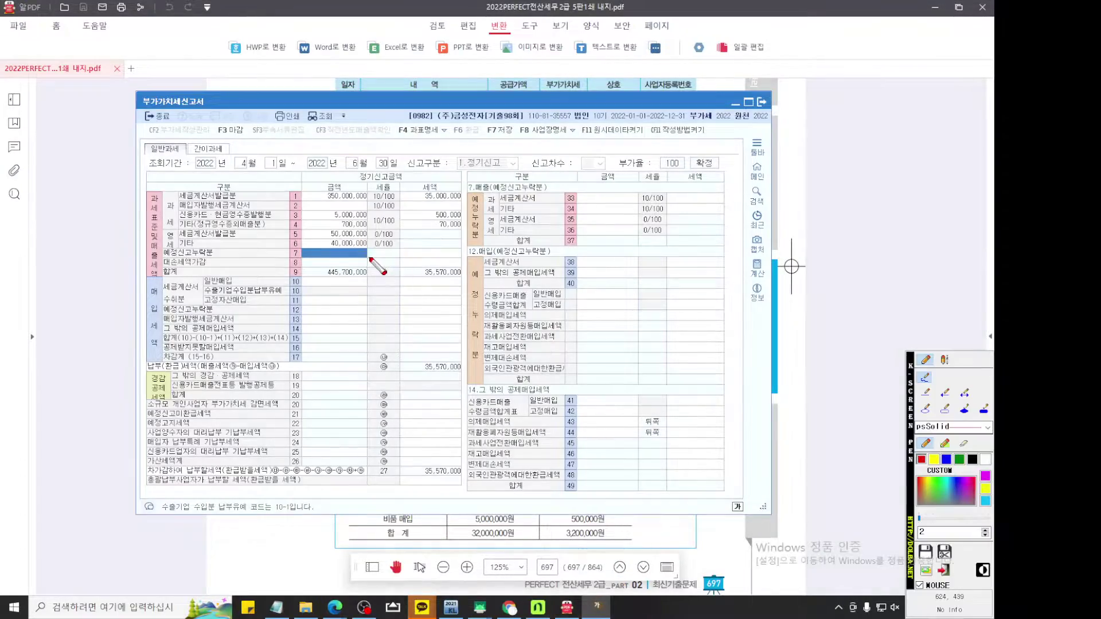
scroll(373, 259, up, 2)
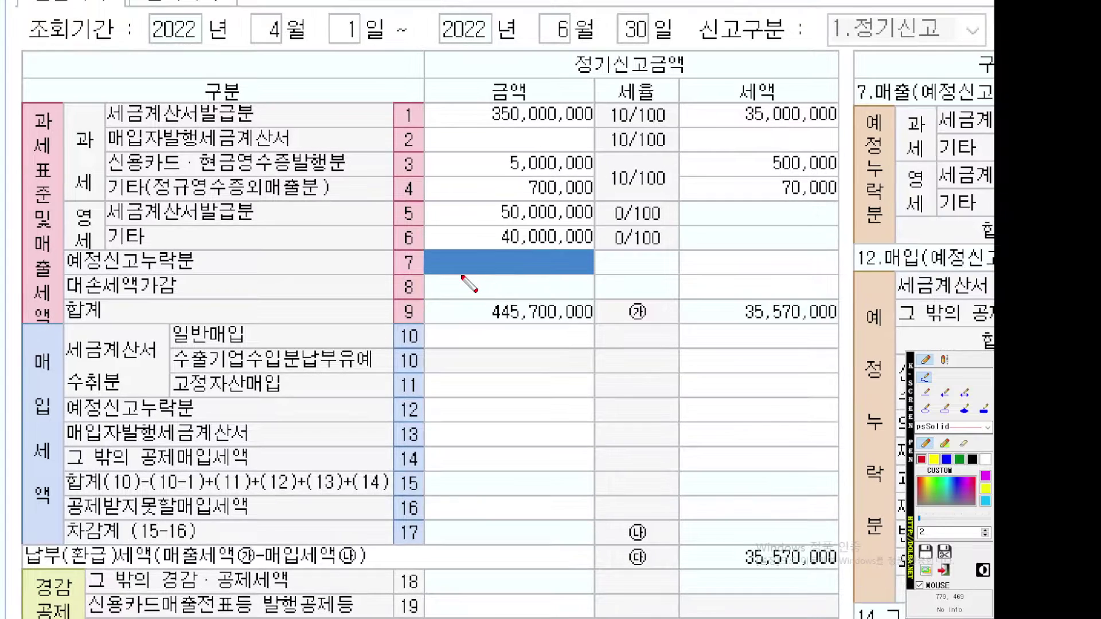
drag(68, 298, 188, 297)
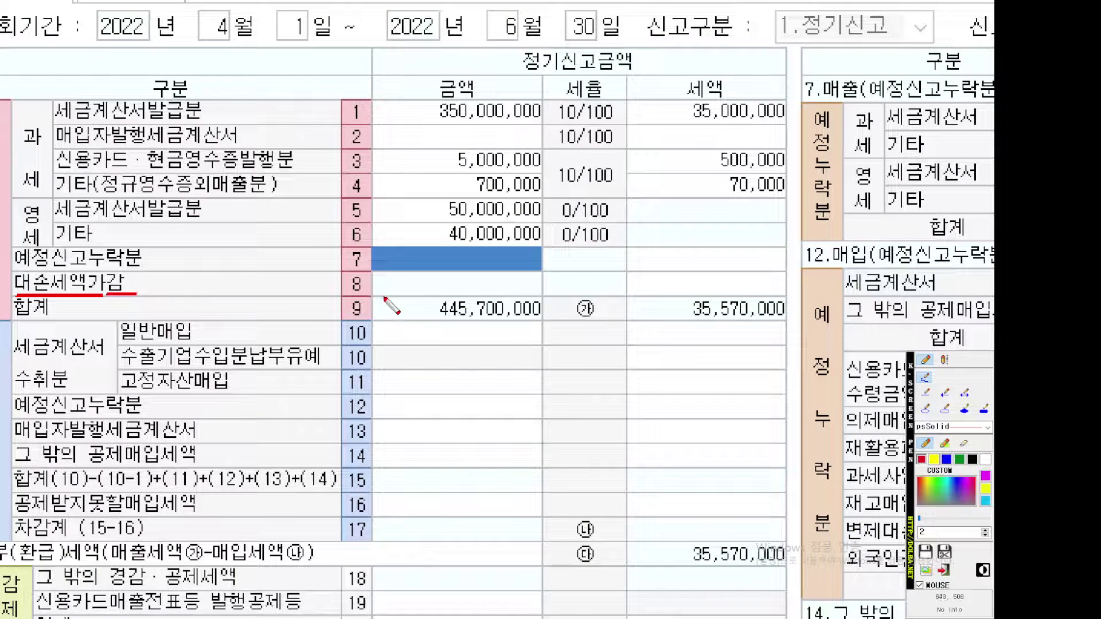
mouse_move(384, 299)
mouse_down()
mouse_move(528, 297)
mouse_move(530, 276)
mouse_move(377, 273)
mouse_move(377, 290)
mouse_up()
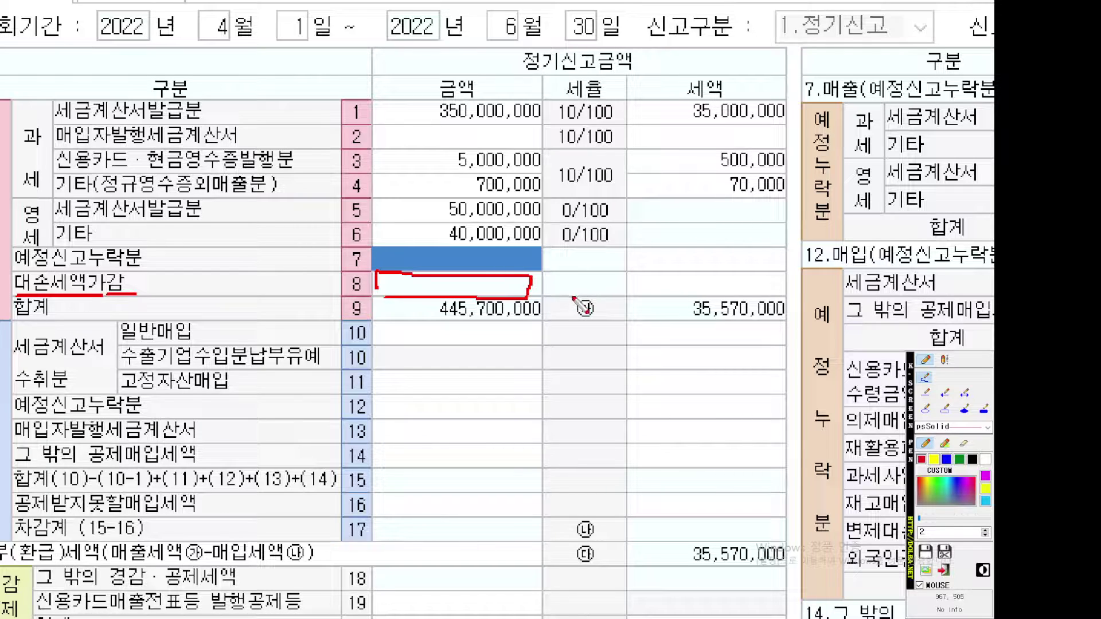
key(ctrl+z)
mouse_move(778, 297)
mouse_down()
mouse_move(641, 297)
mouse_move(629, 275)
mouse_move(780, 271)
mouse_move(780, 297)
mouse_up()
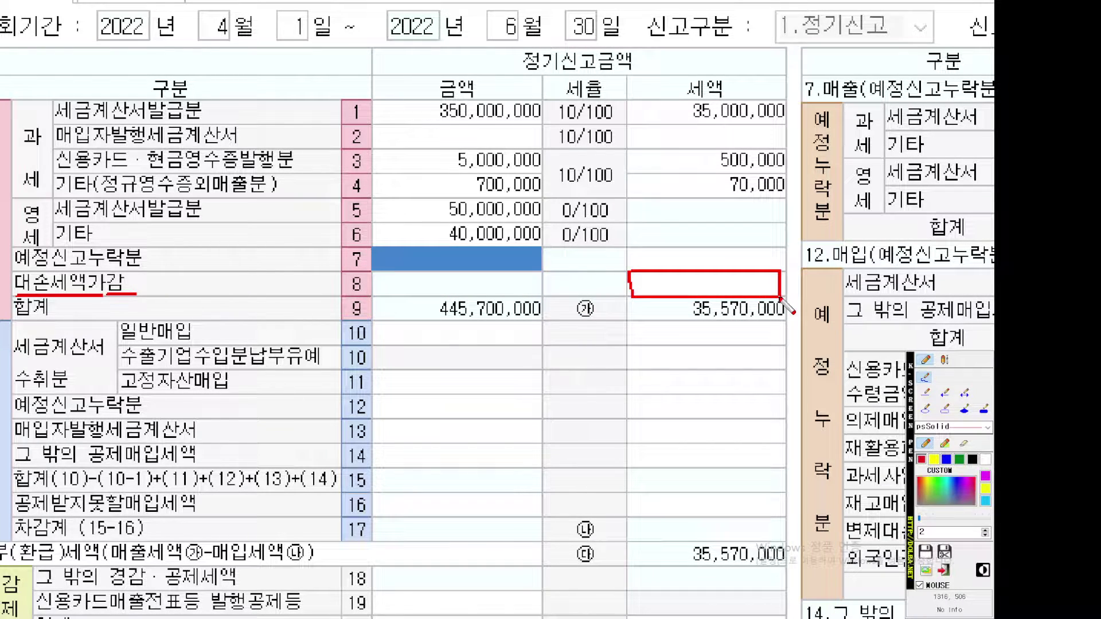
key(Escape)
click(446, 264)
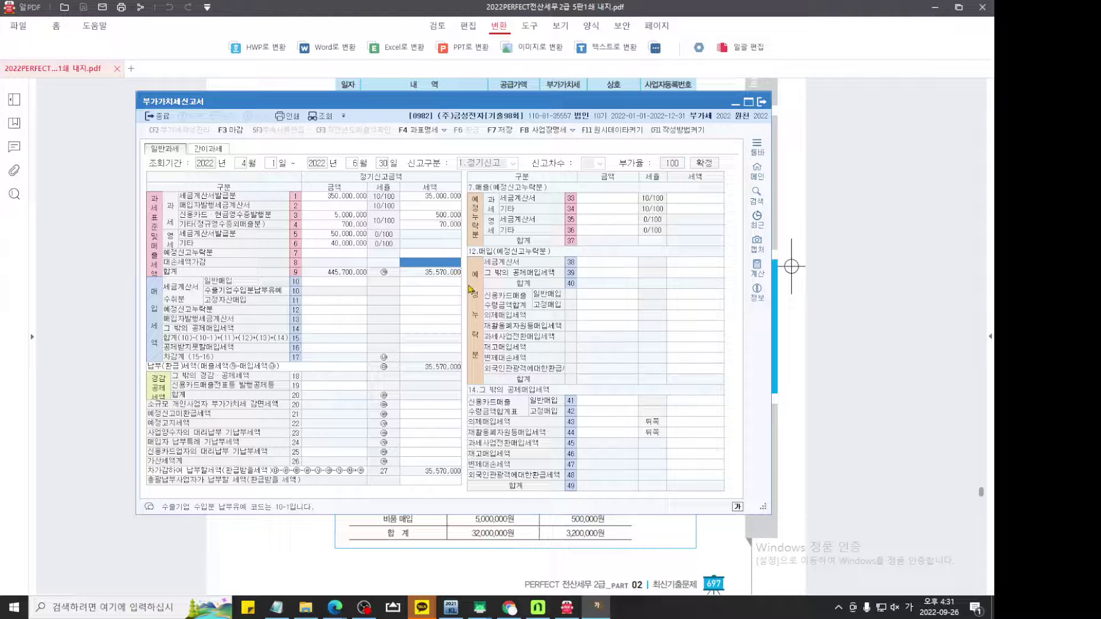
Check the 외상매출금 line in the exam PDF again, and return to KcLep to box the 세액 cell of row 8 in red.
click(829, 346)
key(F12)
scroll(660, 376, up, 5)
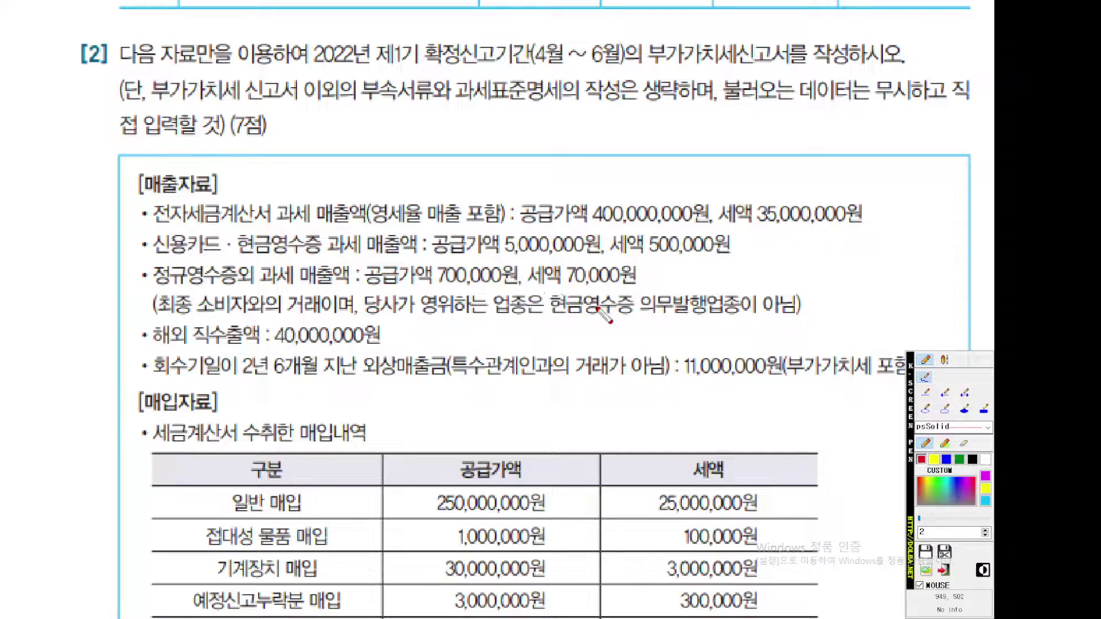
key(Escape)
click(596, 607)
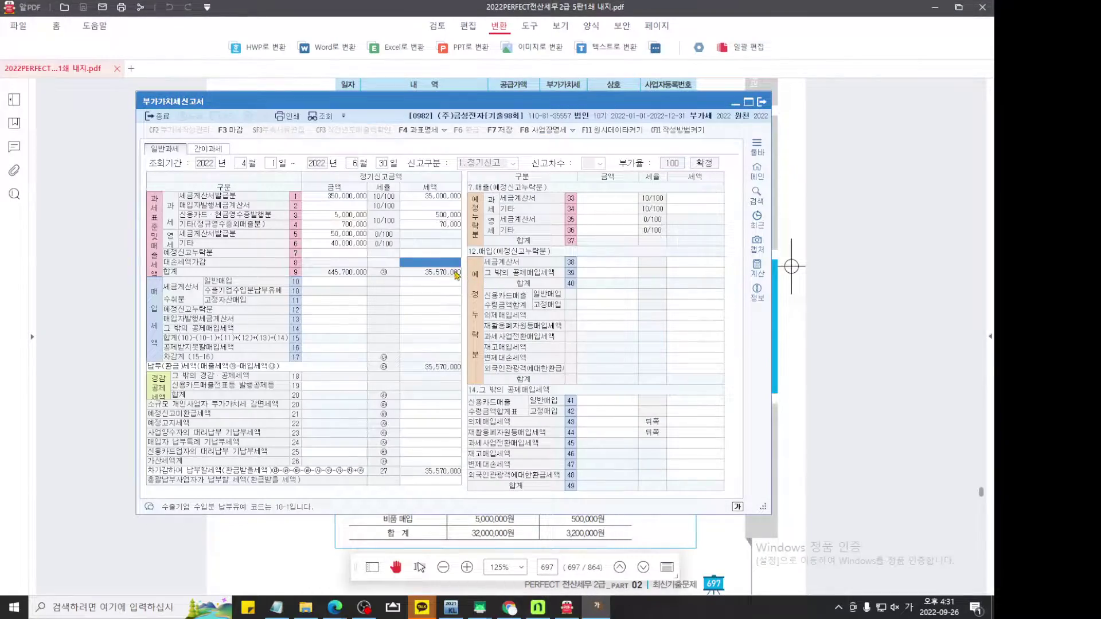
key(ctrl+1)
scroll(451, 270, up, 8)
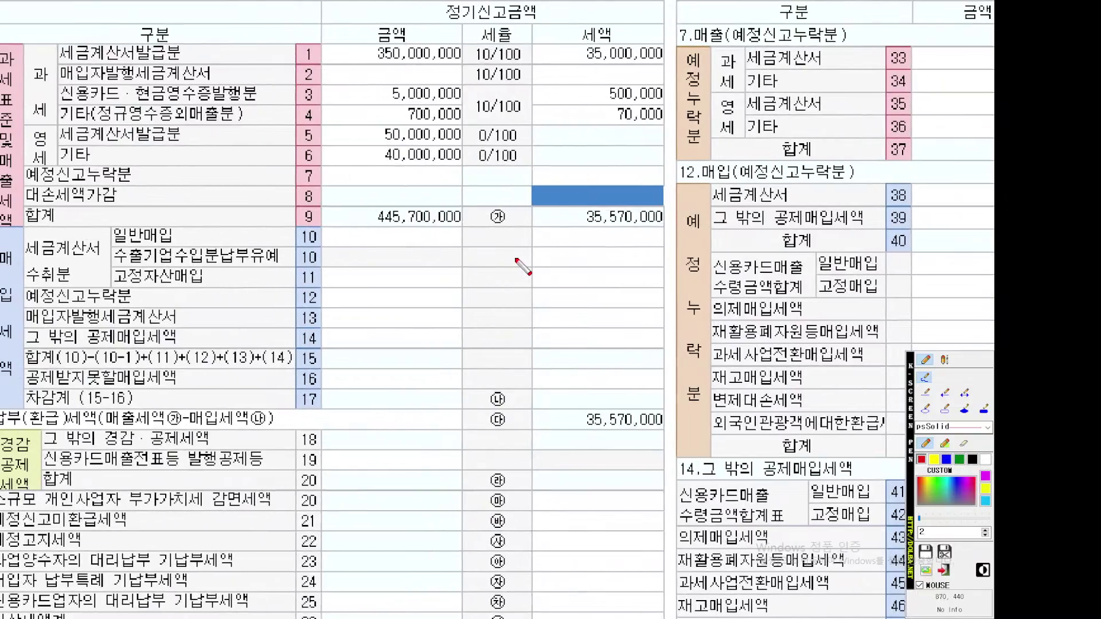
drag(516, 259, 516, 270)
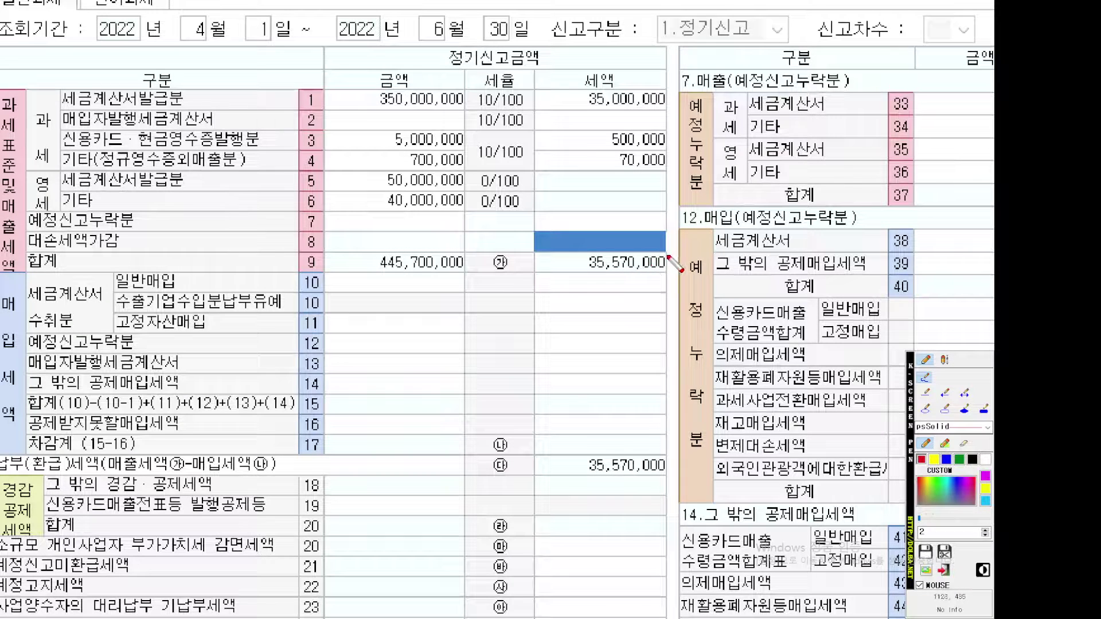
mouse_move(669, 255)
mouse_down()
mouse_move(537, 255)
mouse_move(562, 231)
mouse_move(670, 250)
mouse_up()
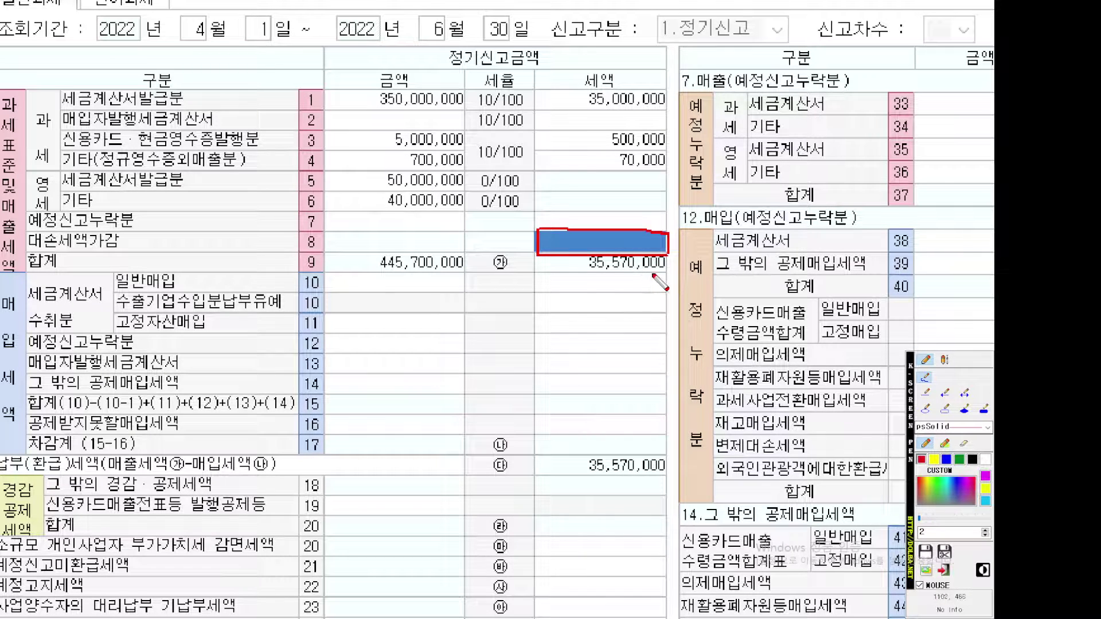
key(Escape)
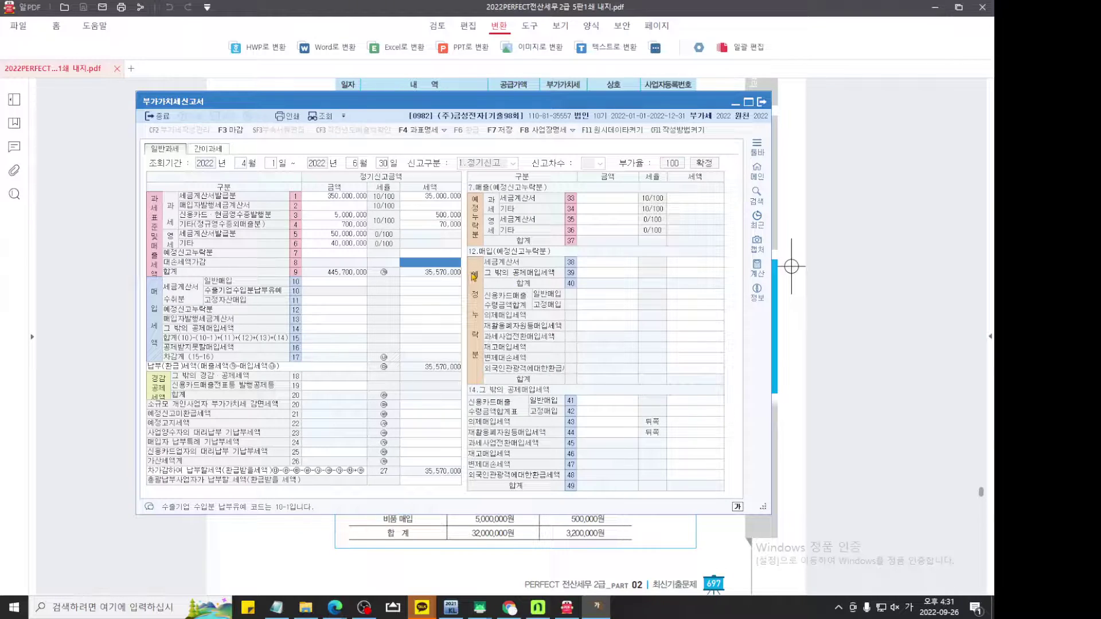
Enter -1,000,000 as the 세액 of row 8, 대손세액가감, and check the sales section totals in row 9.
text(1000000)
key(BackSpace)
key(BackSpace)
key(BackSpace)
key(BackSpace)
key(BackSpace)
key(BackSpace)
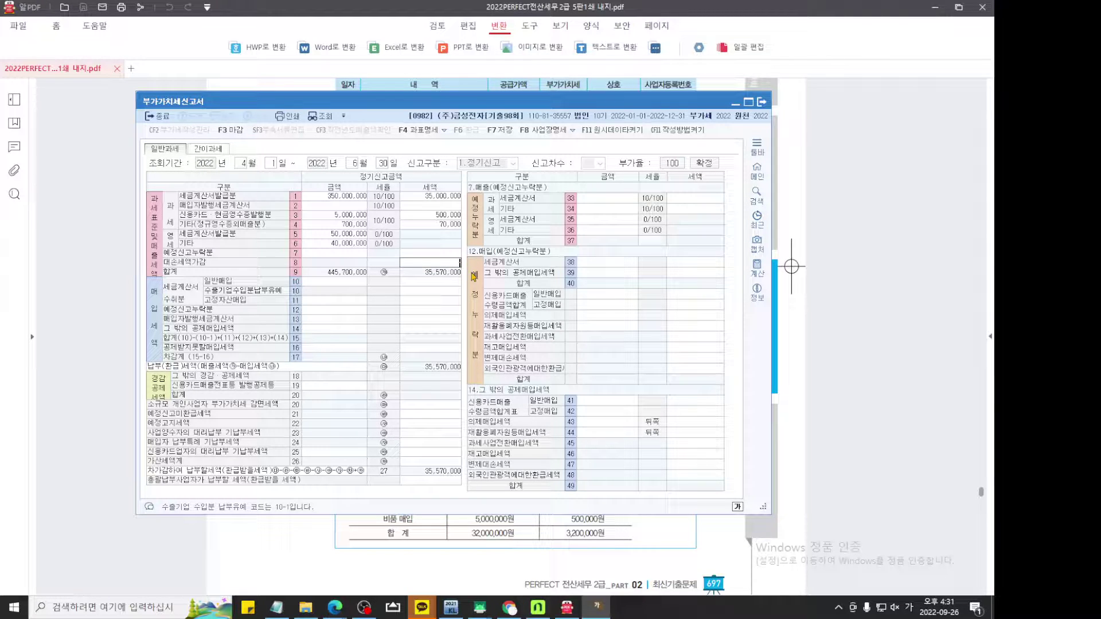
text(-1,000,000)
key(Return)
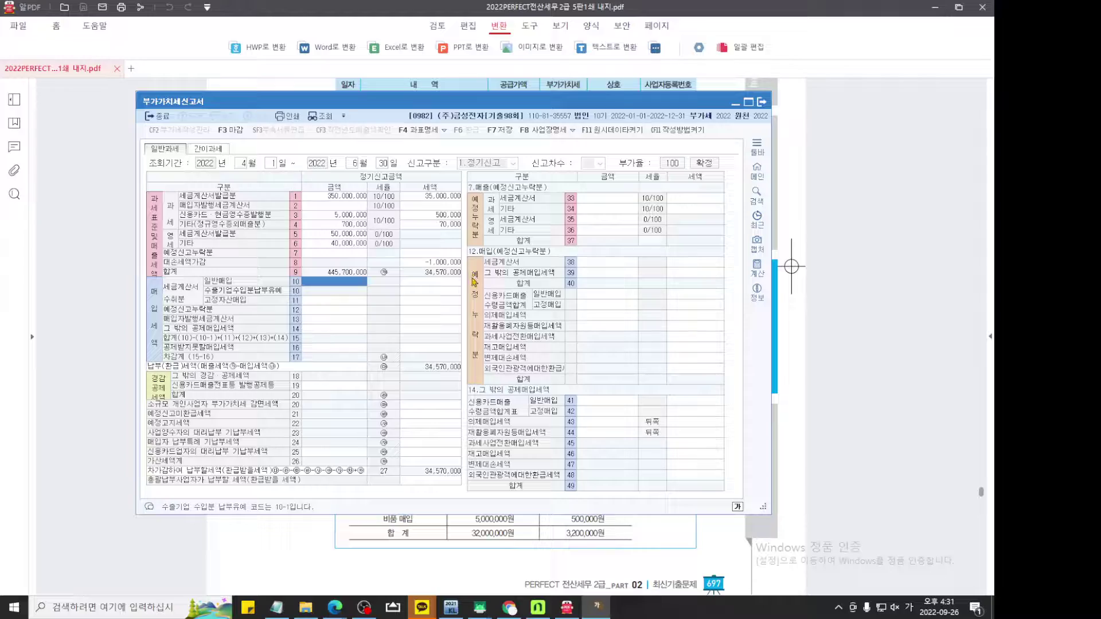
key(ctrl+1)
scroll(441, 276, up, 8)
drag(438, 278, 513, 304)
scroll(503, 300, up, 1)
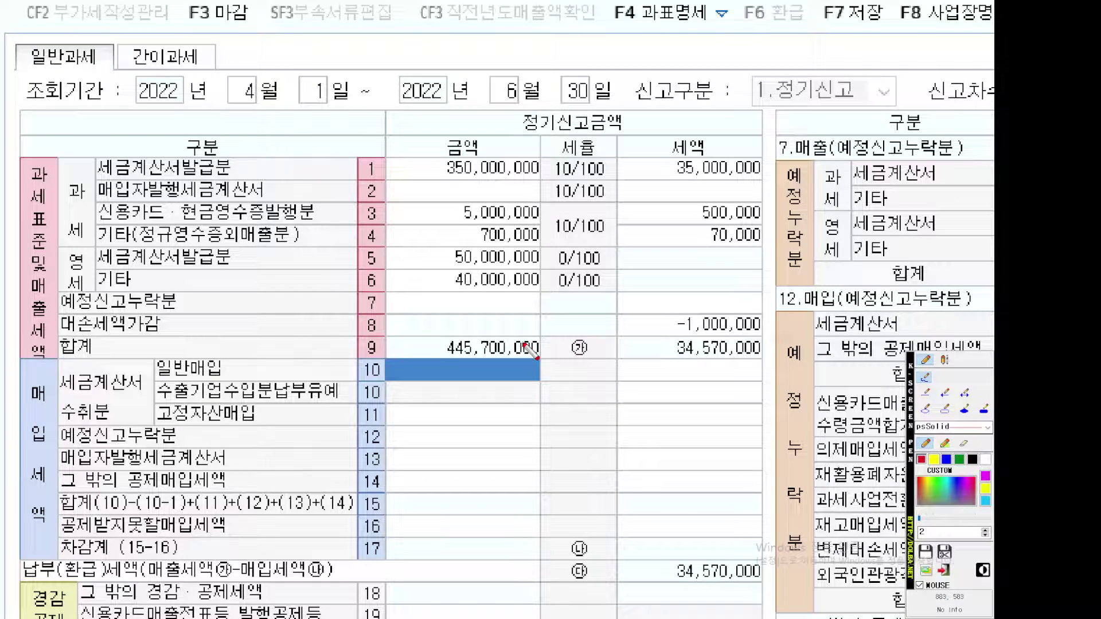
key(Escape)
Switch to the exam PDF and underline 세금계산서 수취한 above the first purchase table in red.
click(851, 327)
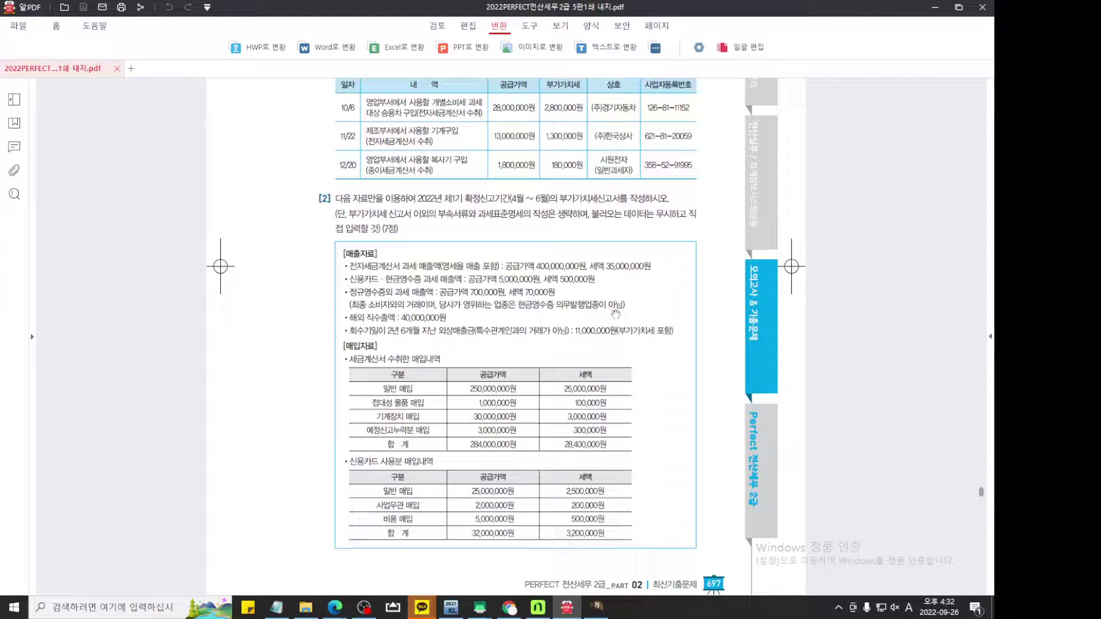
scroll(615, 314, down, 3)
key(ctrl+2)
scroll(635, 364, up, 4)
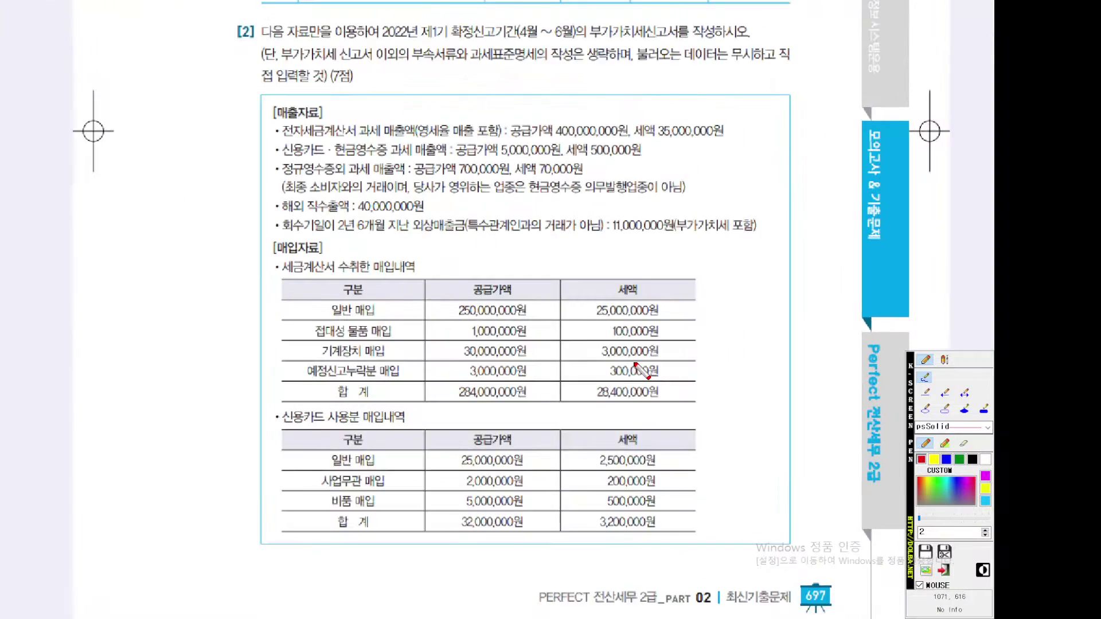
scroll(635, 364, up, 5)
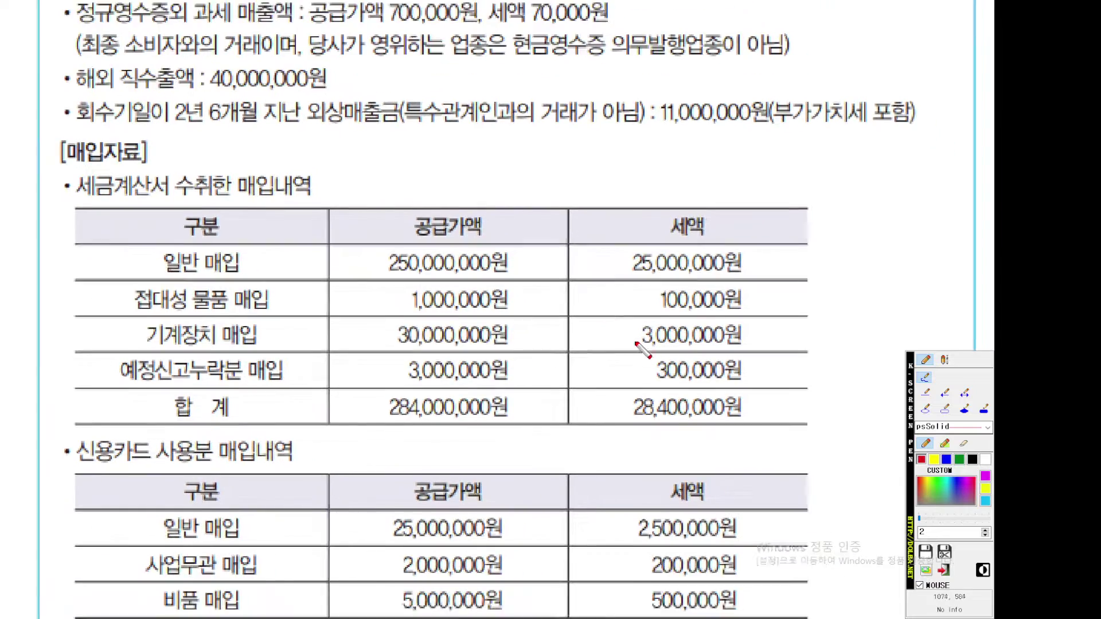
scroll(643, 350, up, 3)
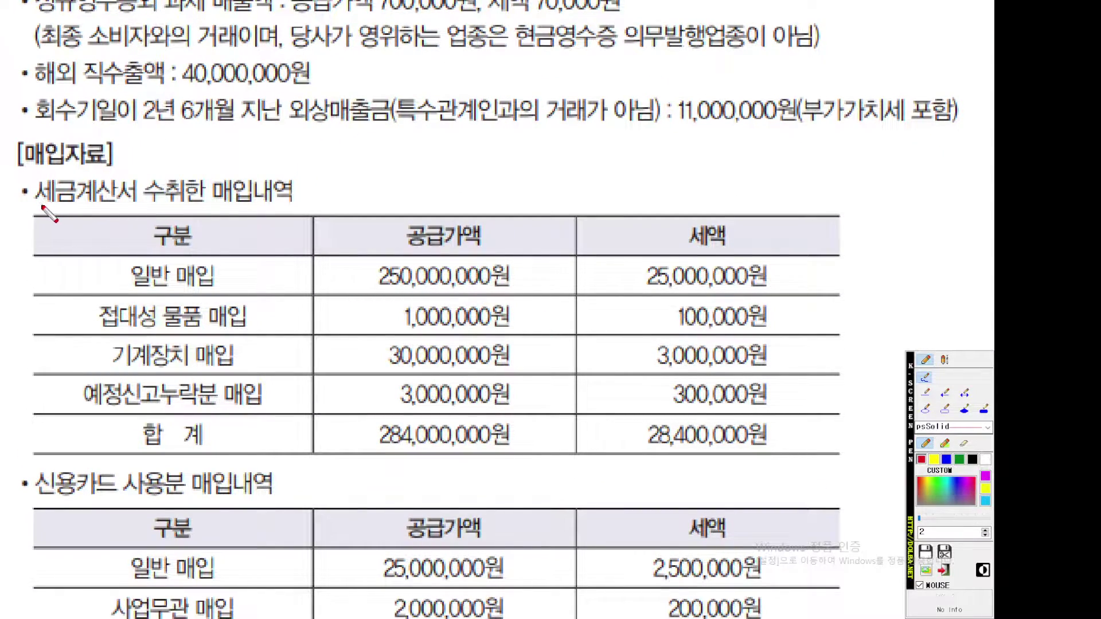
drag(36, 206, 200, 204)
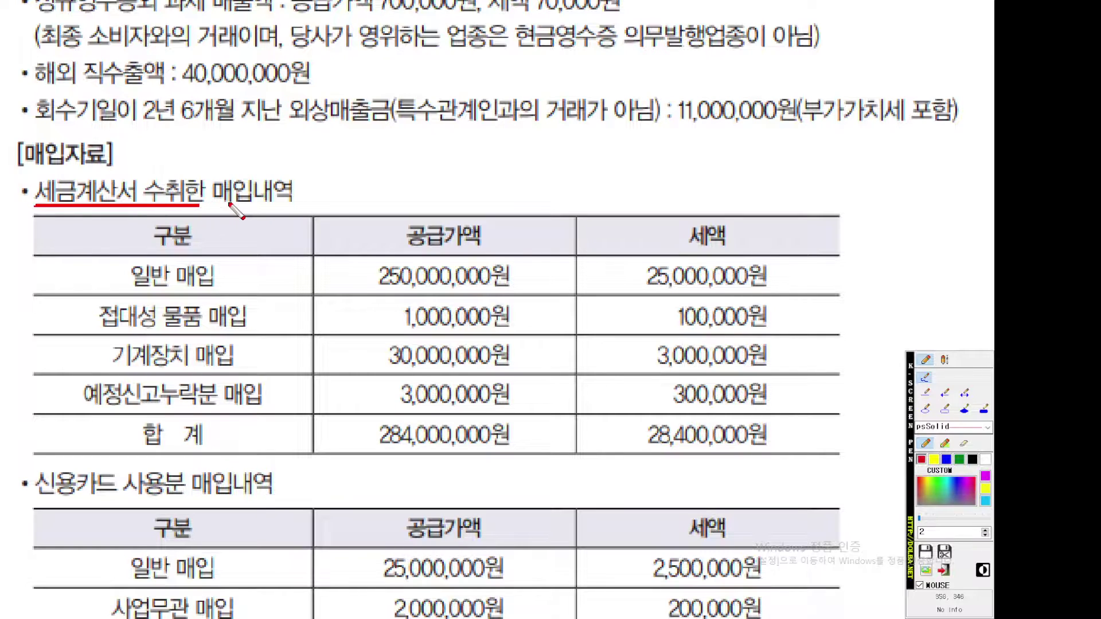
drag(422, 227, 428, 229)
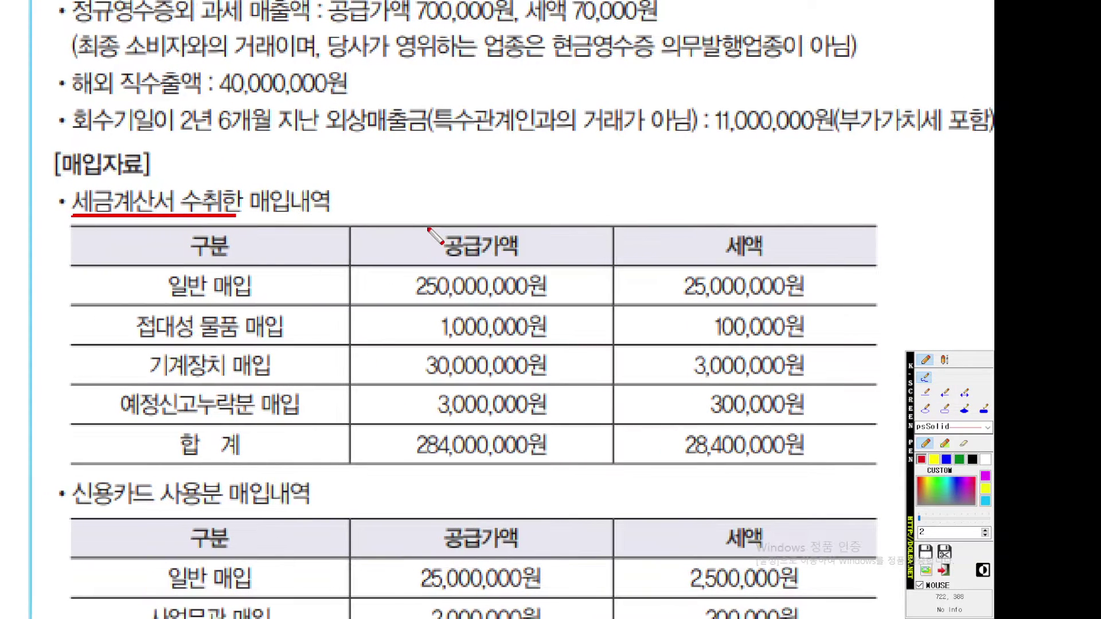
key(ctrl)
Underline 일반 매입 with its 공급가액 and 세액 in red in the tax invoice purchase table.
drag(161, 298, 258, 299)
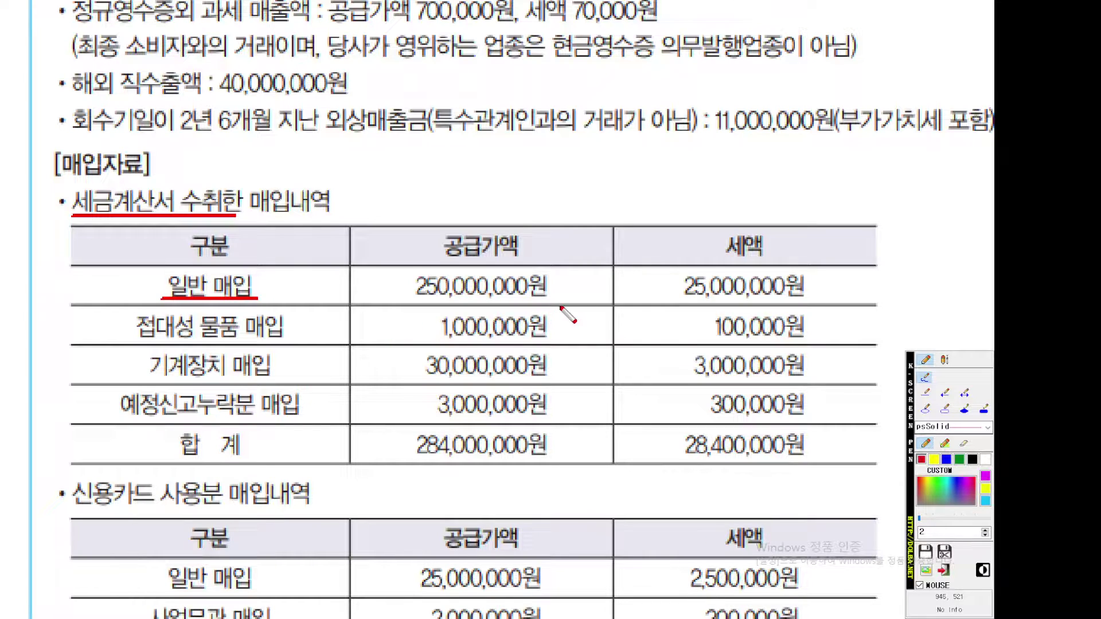
drag(560, 307, 389, 308)
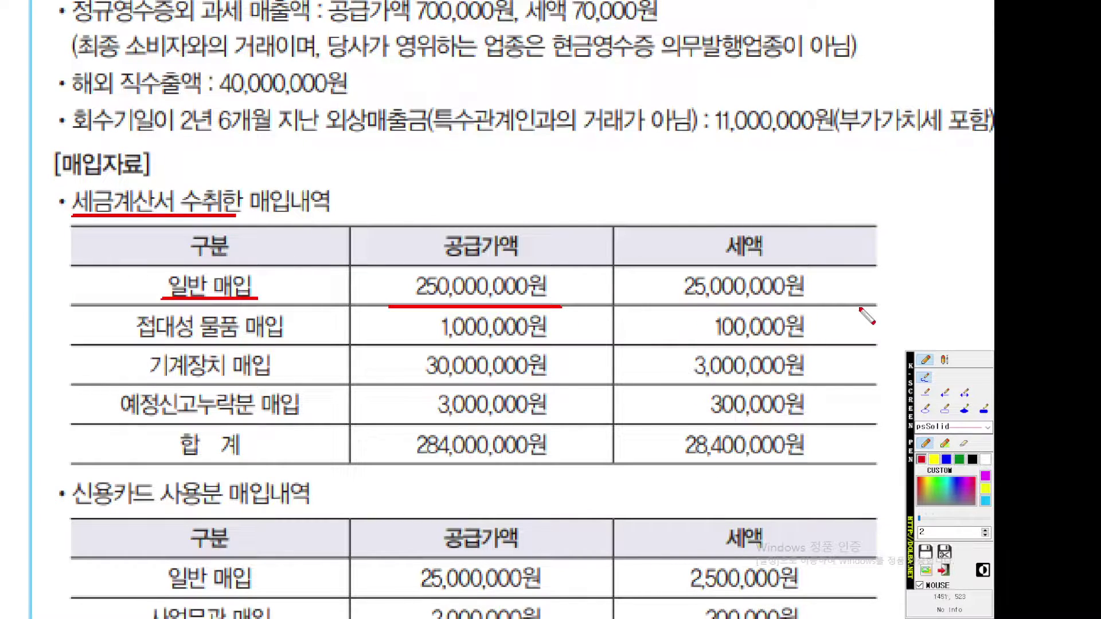
drag(860, 307, 646, 307)
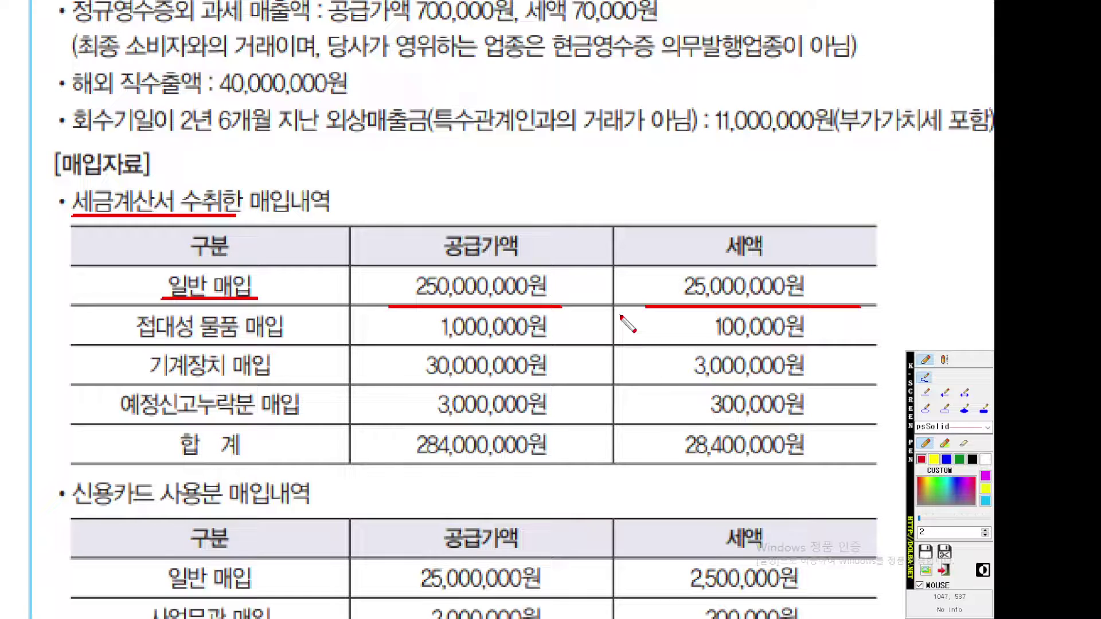
key(Escape)
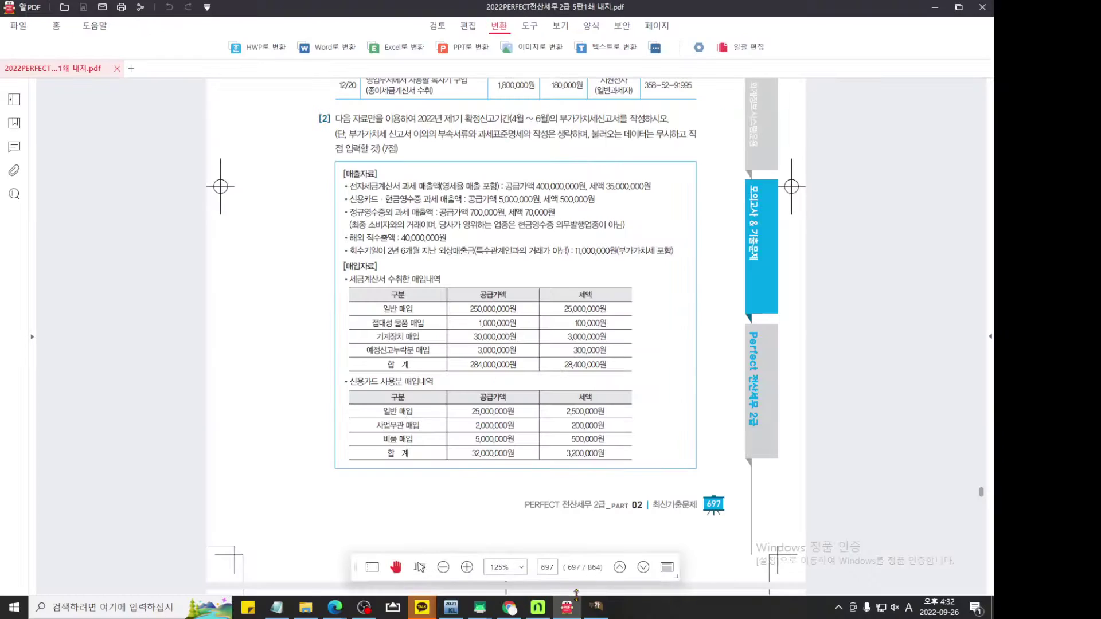
Switch to the KcLep VAT return and mark the 세금계산서 수취분 rows, underlining 고정자산매입 in red.
click(594, 606)
key(ctrl+2)
scroll(311, 315, up, 8)
drag(310, 314, 402, 300)
drag(184, 259, 304, 260)
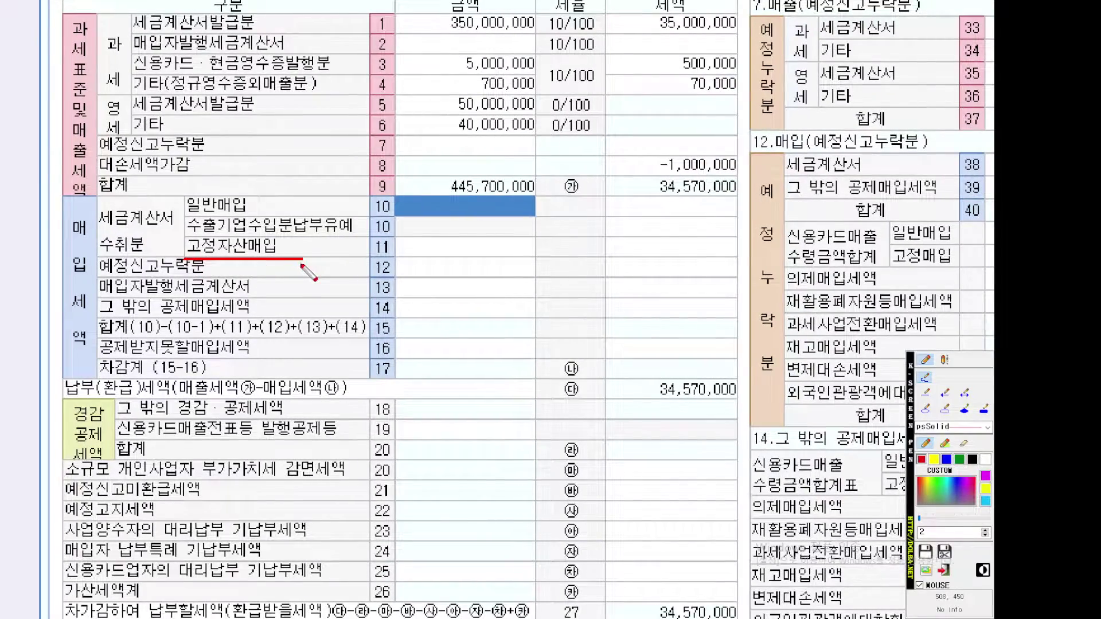
right_click(258, 226)
drag(196, 226, 534, 229)
scroll(546, 232, up, 3)
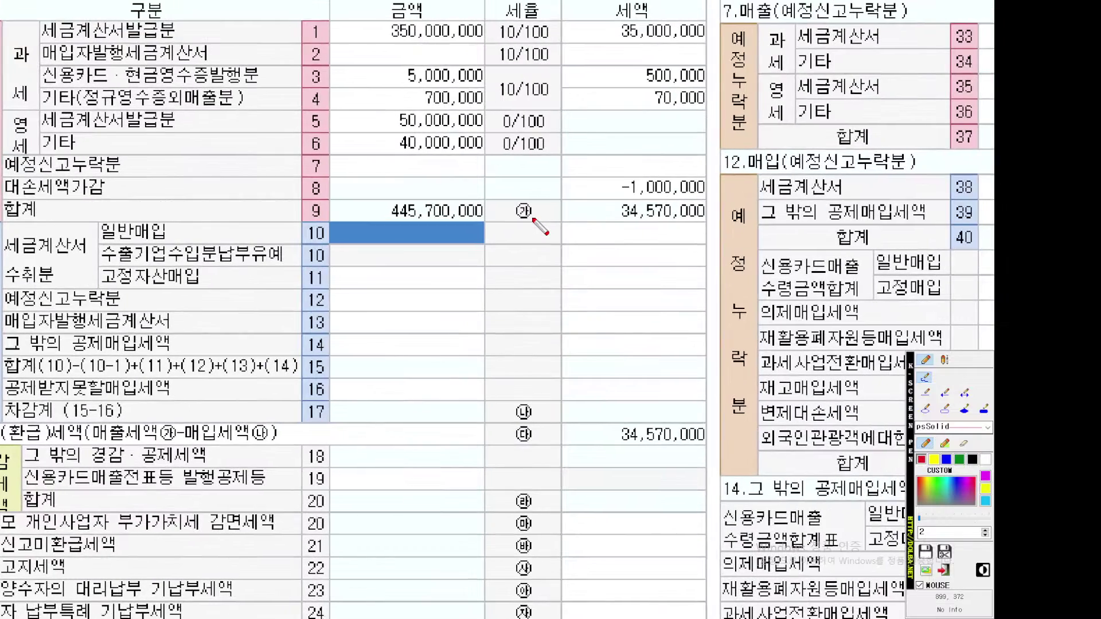
key(ctrl)
key(Escape)
Enter 250,000,000 as the 금액 of row 10, 세금계산서 수취분 일반매입.
text(3)
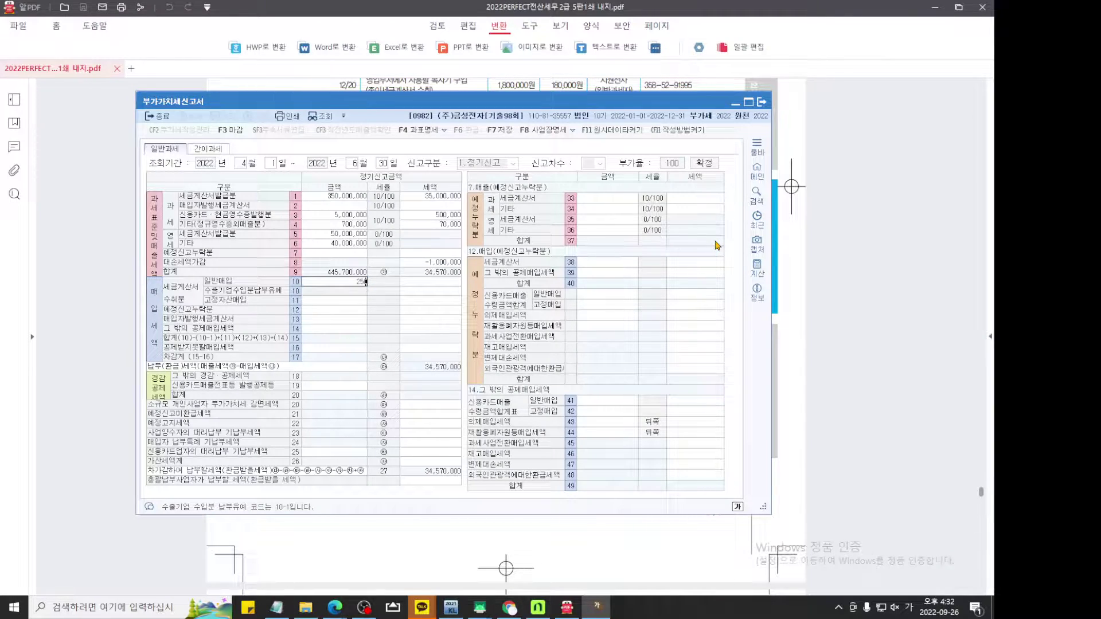
key(Return)
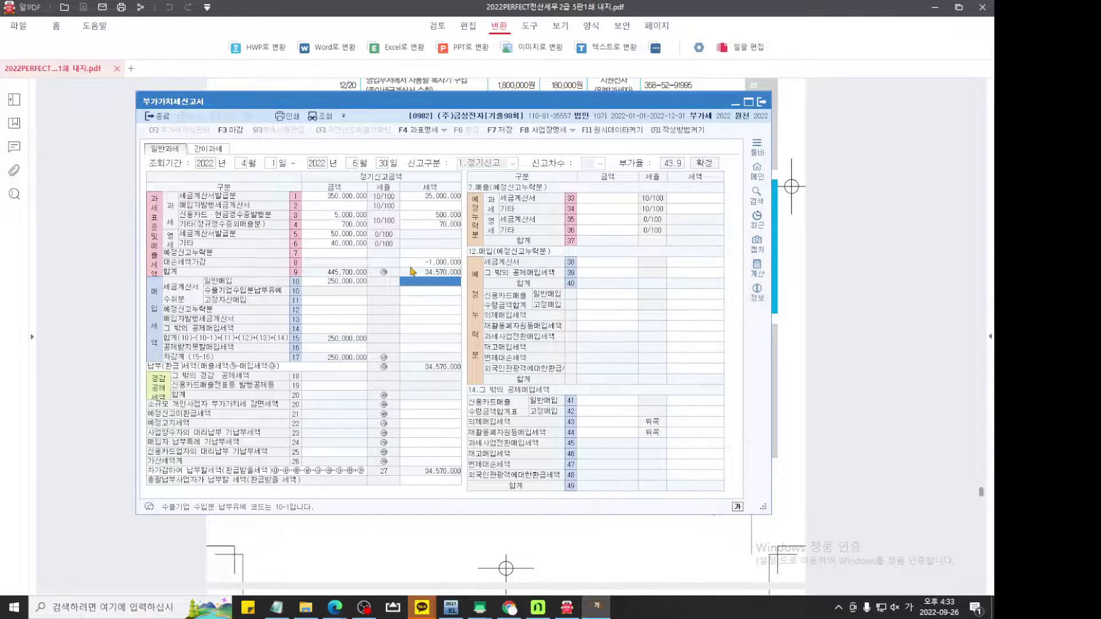
Enter 25,000,000 as the 세액 of row 10, 세금계산서 수취분 일반매입.
key(ctrl+2)
scroll(396, 269, up, 5)
drag(392, 264, 471, 287)
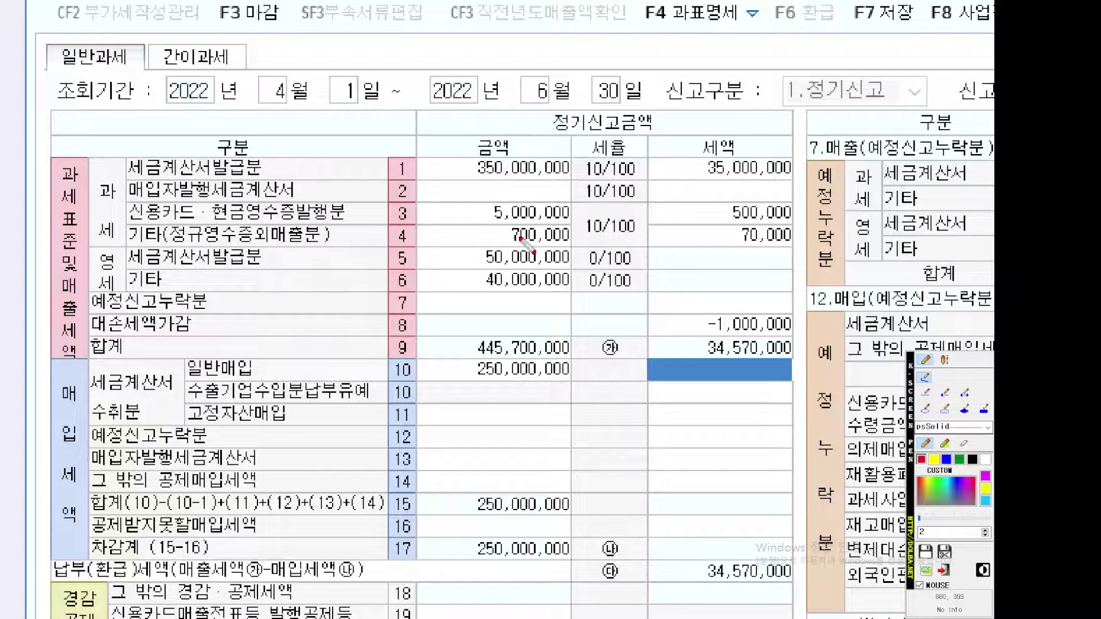
scroll(554, 193, up, 2)
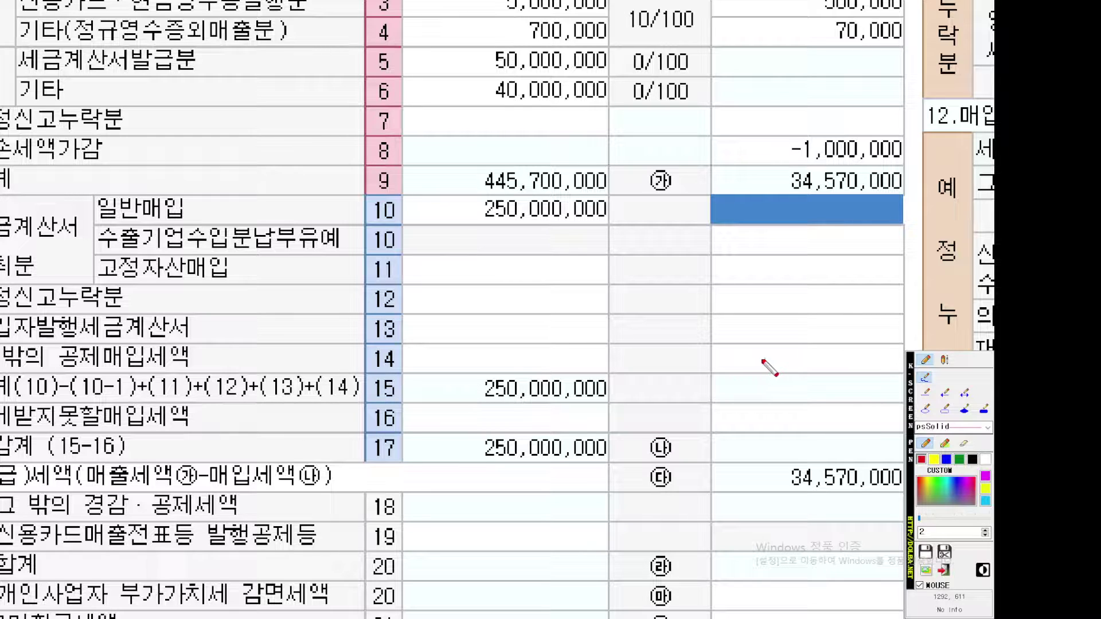
key(Escape)
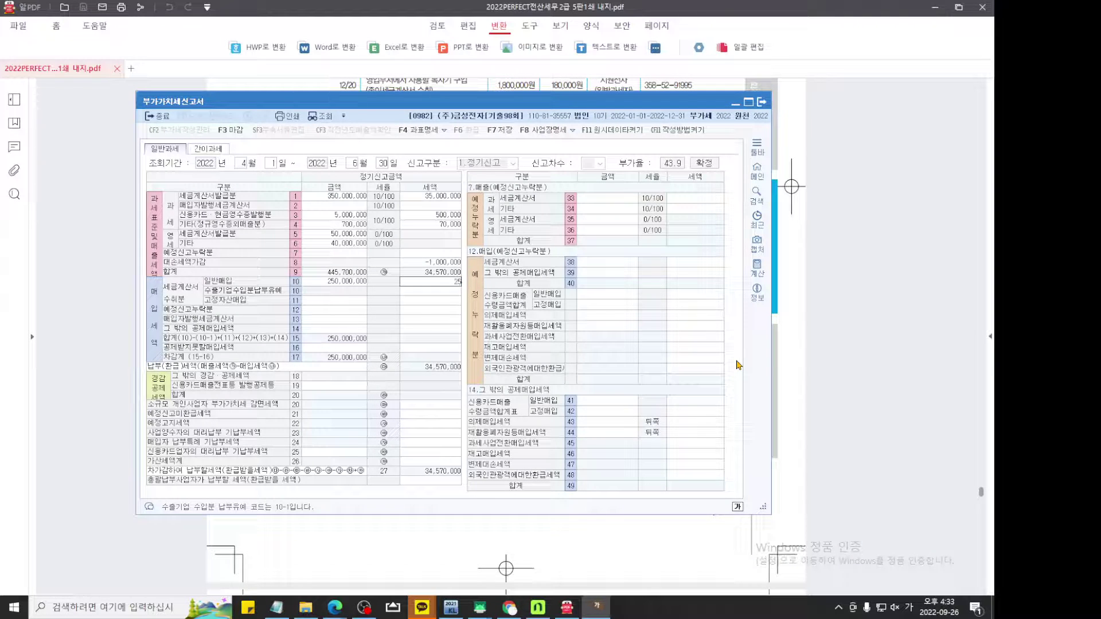
text(5000000)
key(Return)
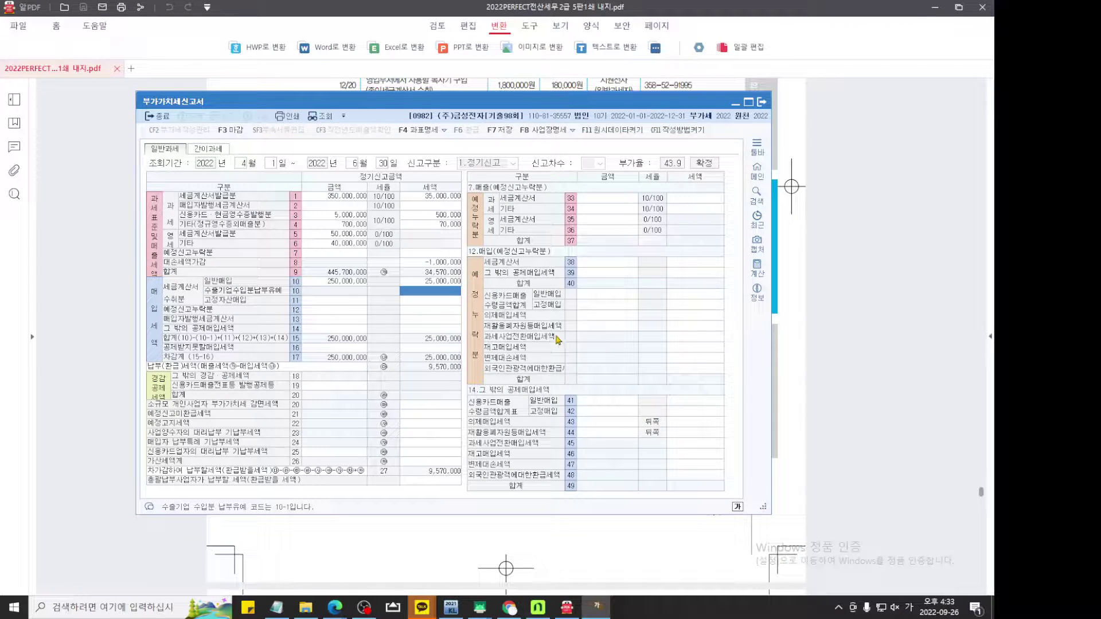
Switch to the exam PDF and underline 세금계산서 수취 in red in the heading above the first purchase table.
key(ctrl+2)
scroll(442, 325, up, 5)
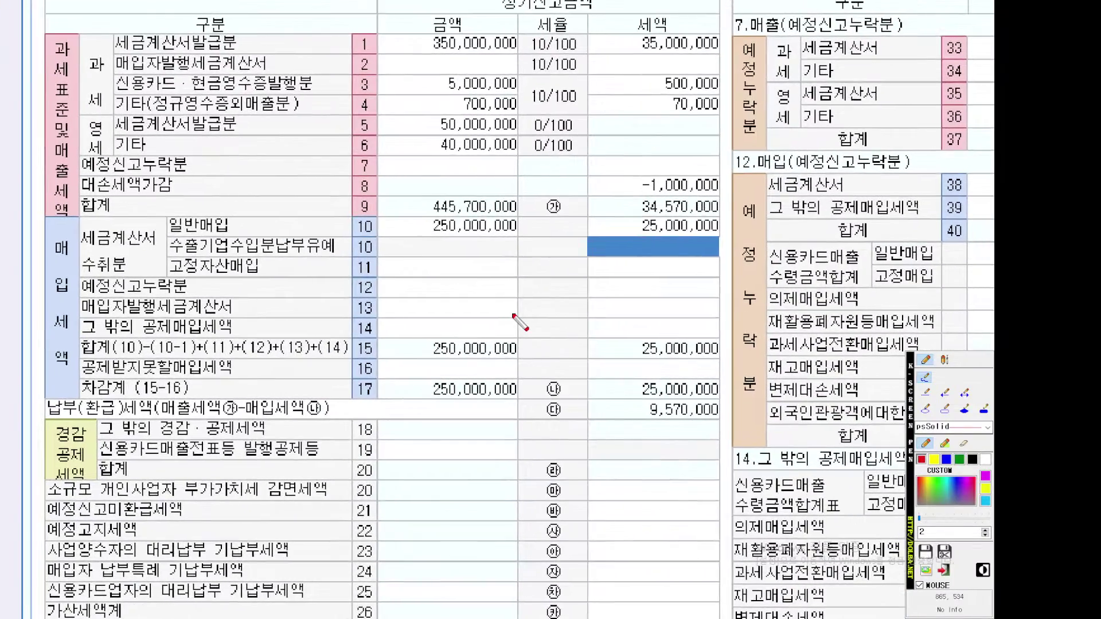
click(513, 315)
key(Escape)
click(884, 330)
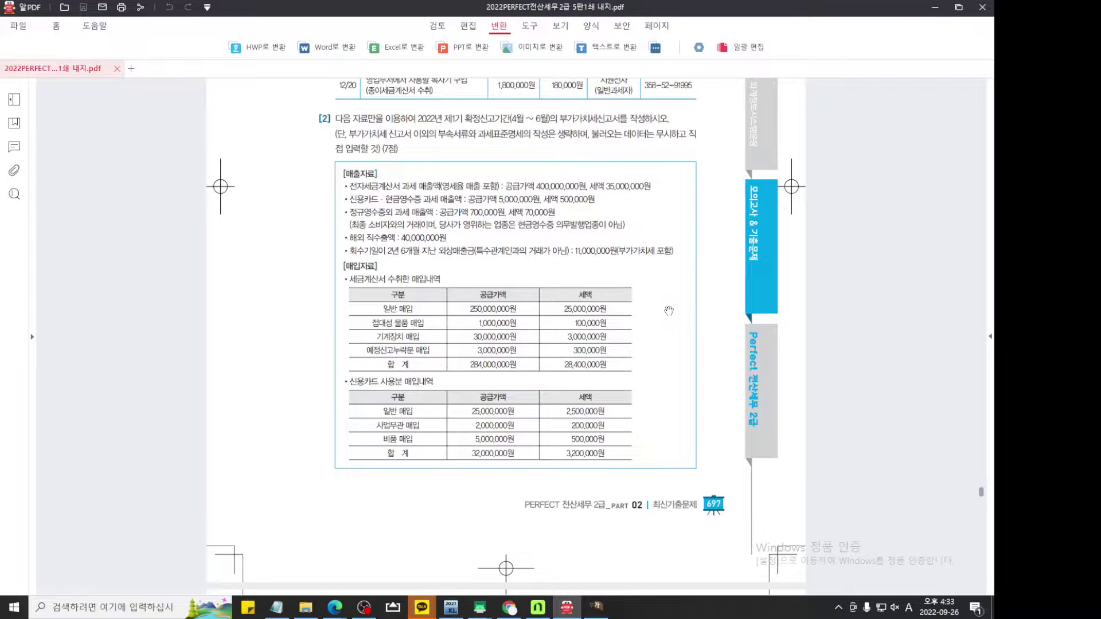
scroll(668, 308, down, 1)
key(ctrl+1)
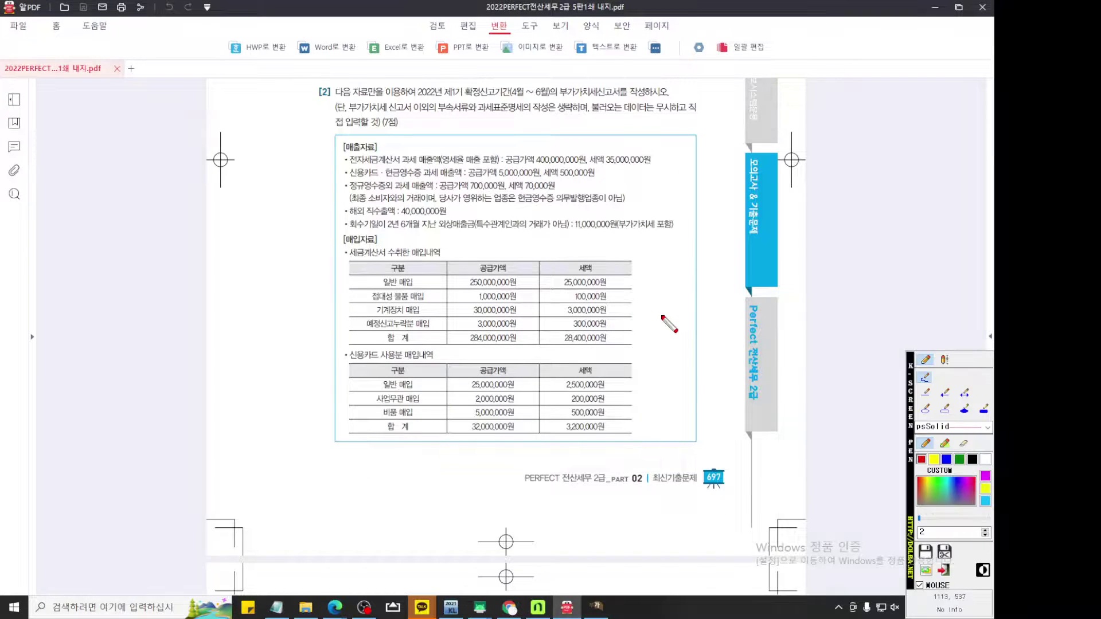
scroll(665, 316, up, 5)
scroll(663, 312, up, 5)
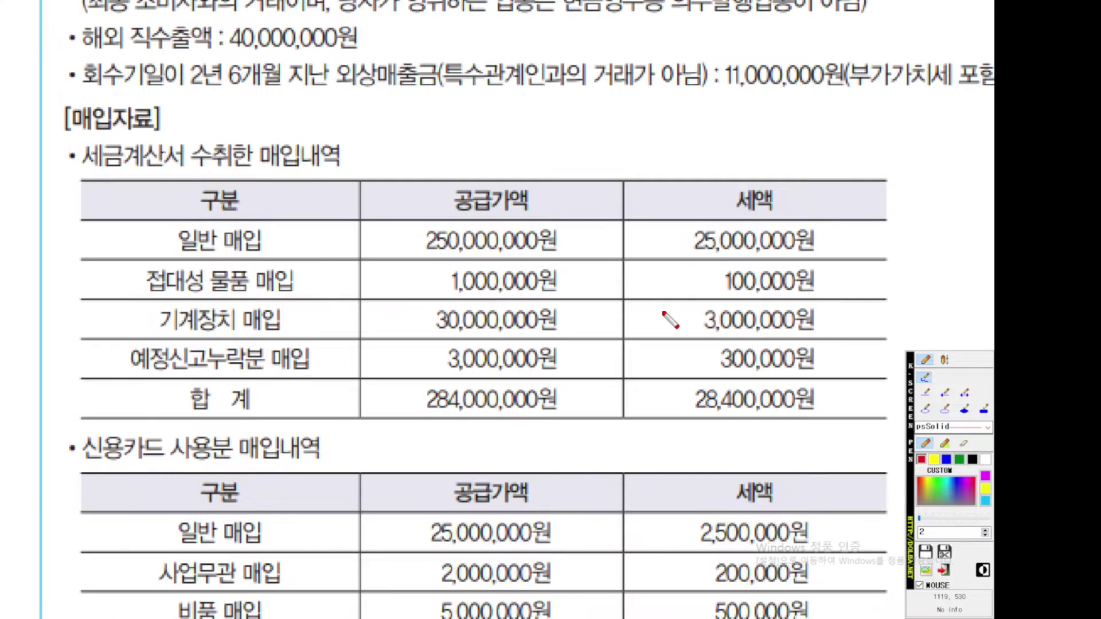
key(ctrl)
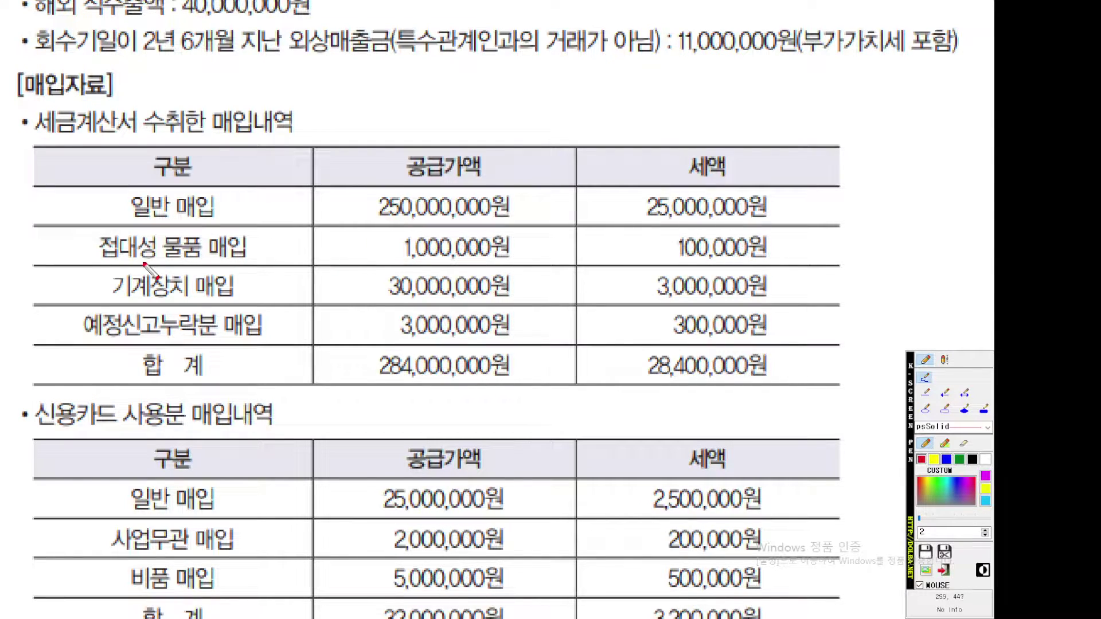
drag(47, 141, 178, 142)
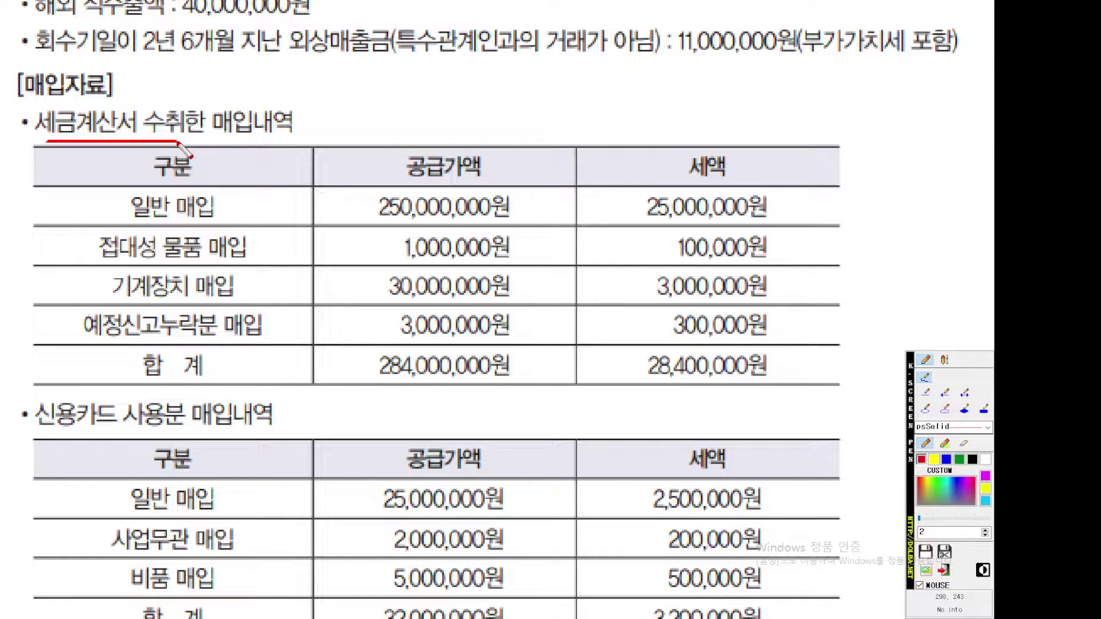
Underline the 접대성 물품 매입 row with its amounts and box its name in red.
drag(95, 261, 783, 261)
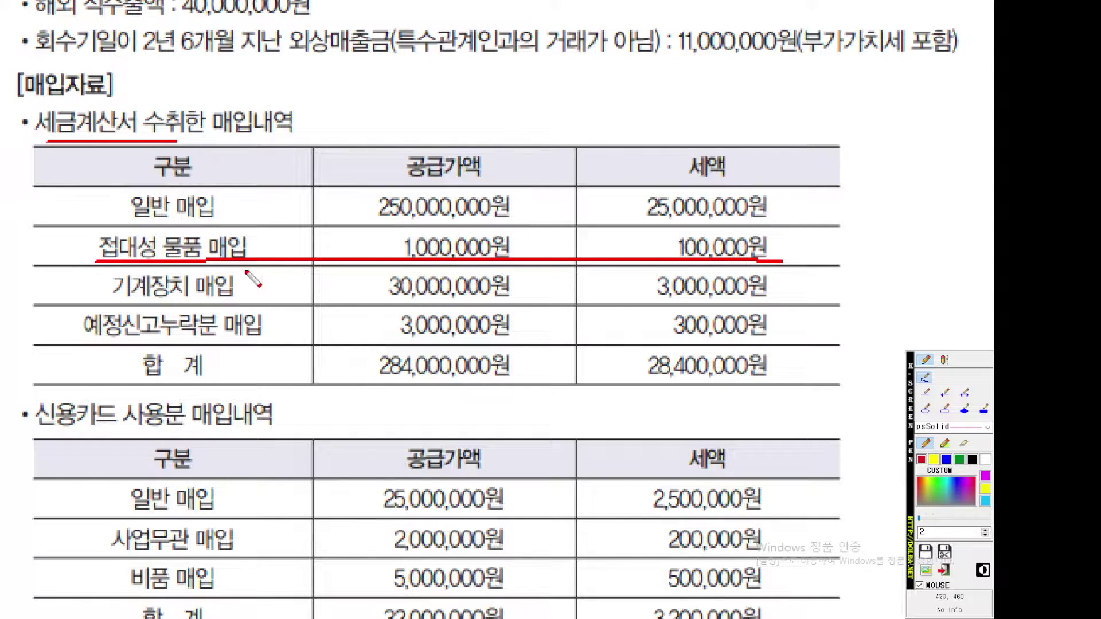
mouse_move(98, 265)
mouse_down()
mouse_move(83, 263)
mouse_move(111, 228)
mouse_move(278, 229)
mouse_move(280, 263)
mouse_up()
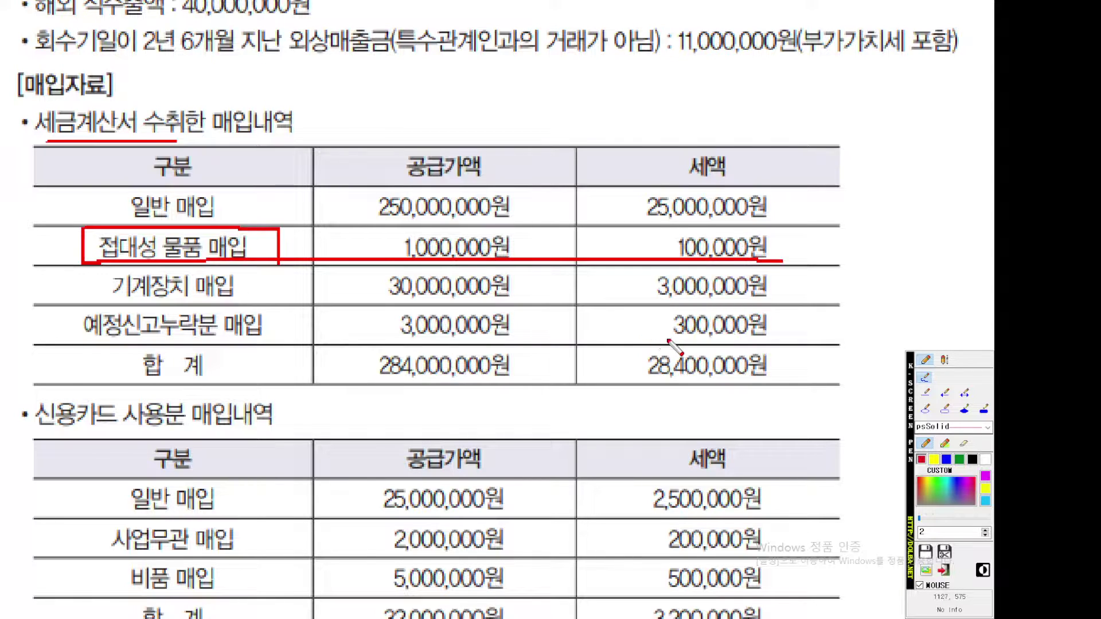
scroll(669, 341, up, 1)
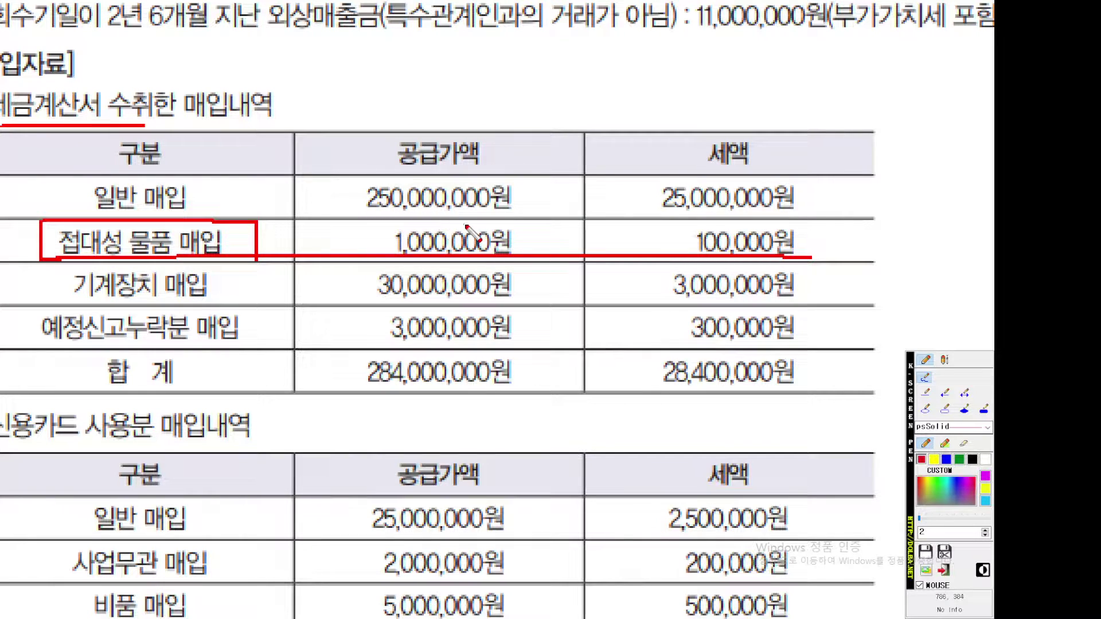
key(Escape)
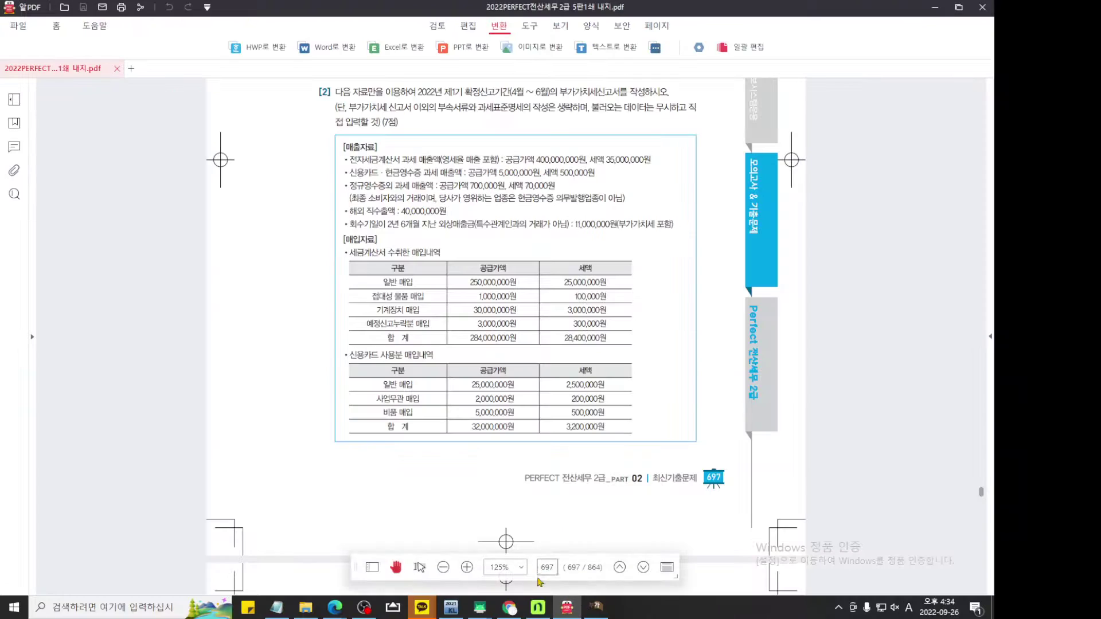
Switch to the KcLep VAT return and set row 10, 일반매입, to 금액 251,000,000 and 세액 25,100,000.
click(595, 608)
click(346, 283)
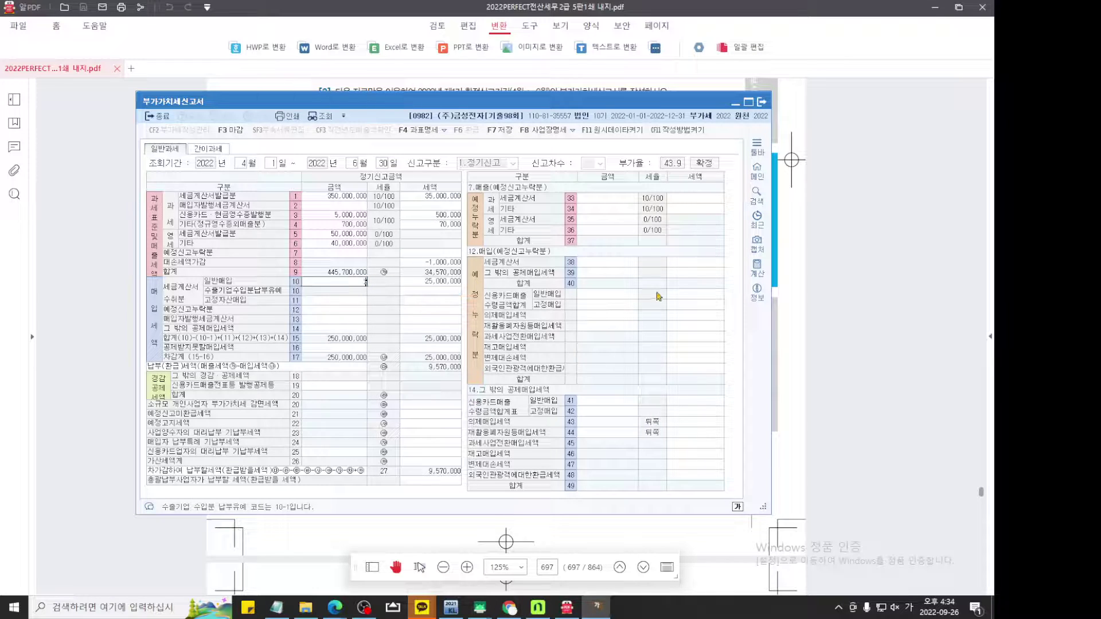
text(251,000,000)
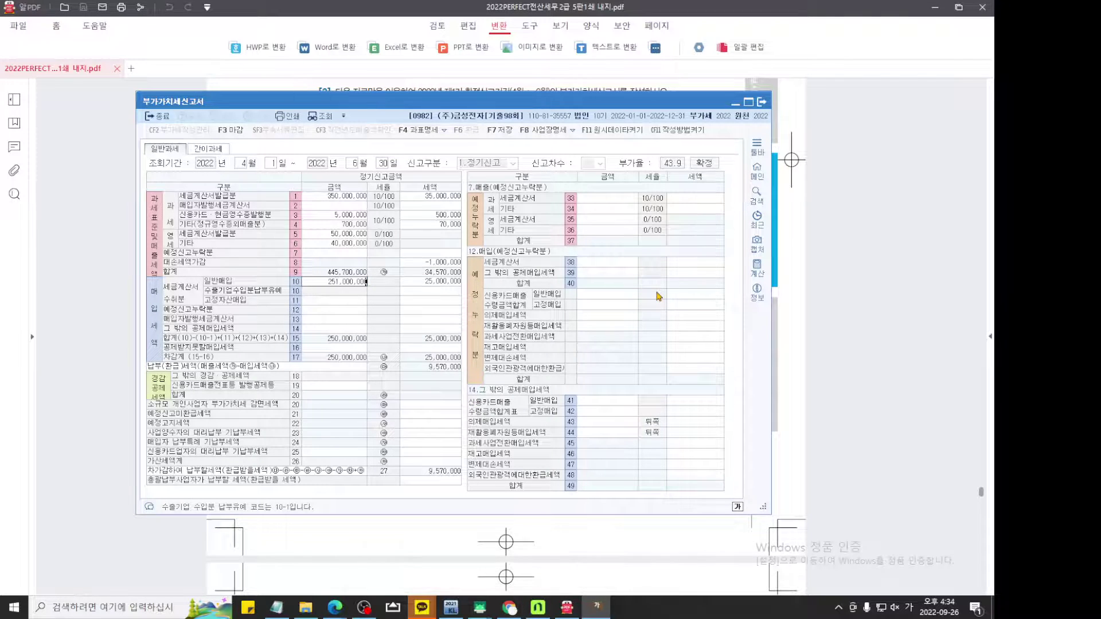
key(Return)
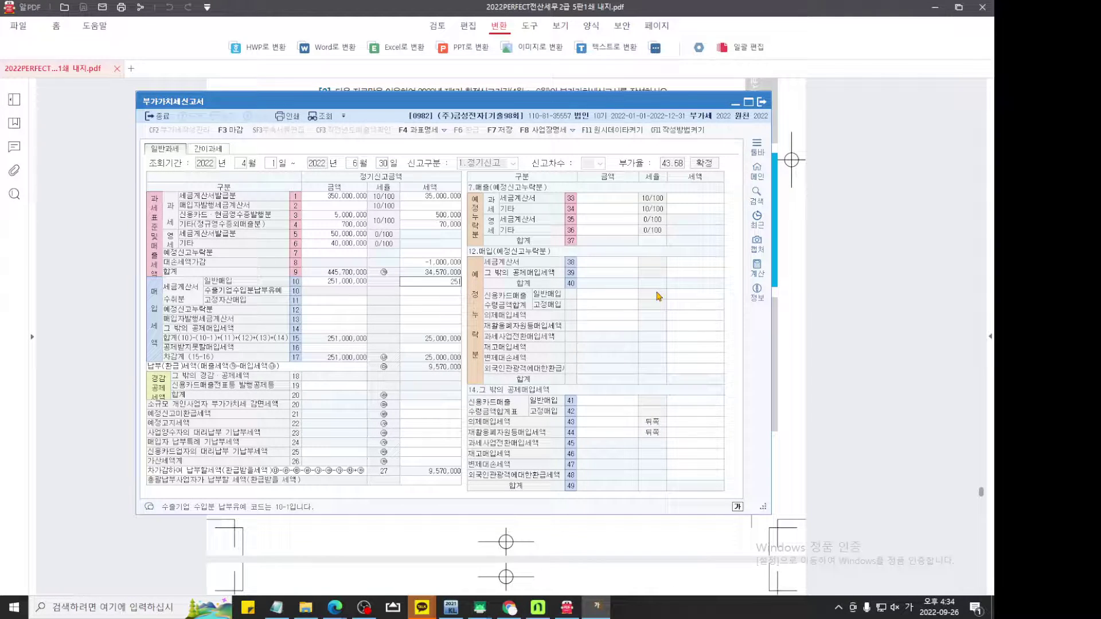
key(Return)
Examine the 세금계산서 수취분 rows of the return and underline 세금계산서 in row 1, 세금계산서발급분, in red.
key(ctrl+1)
scroll(427, 282, up, 5)
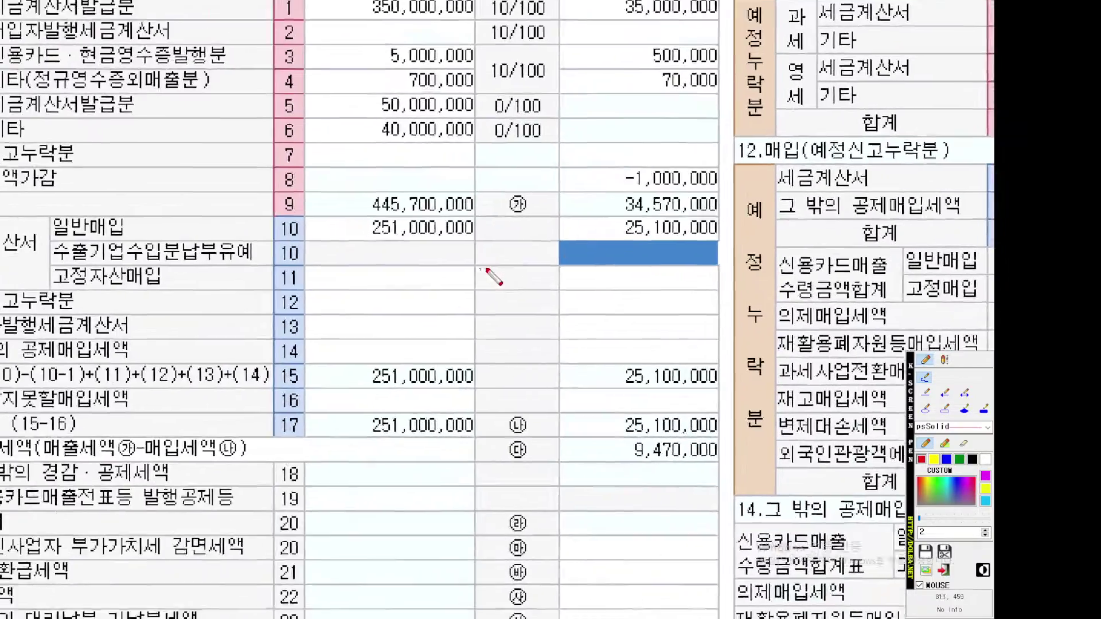
drag(485, 268, 497, 268)
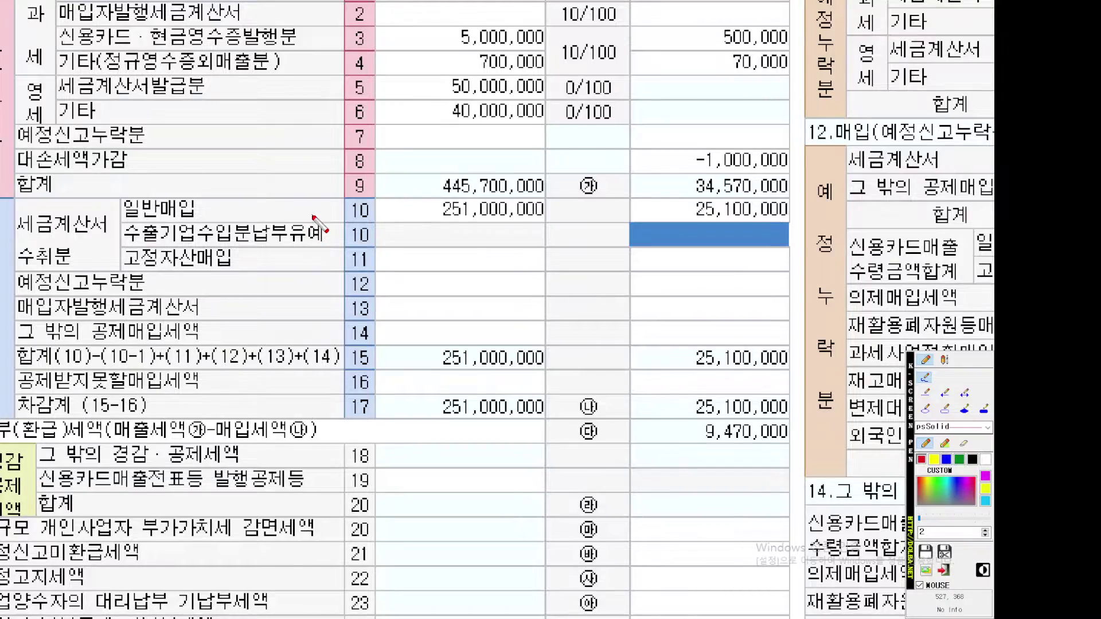
drag(310, 214, 318, 257)
scroll(319, 257, up, 2)
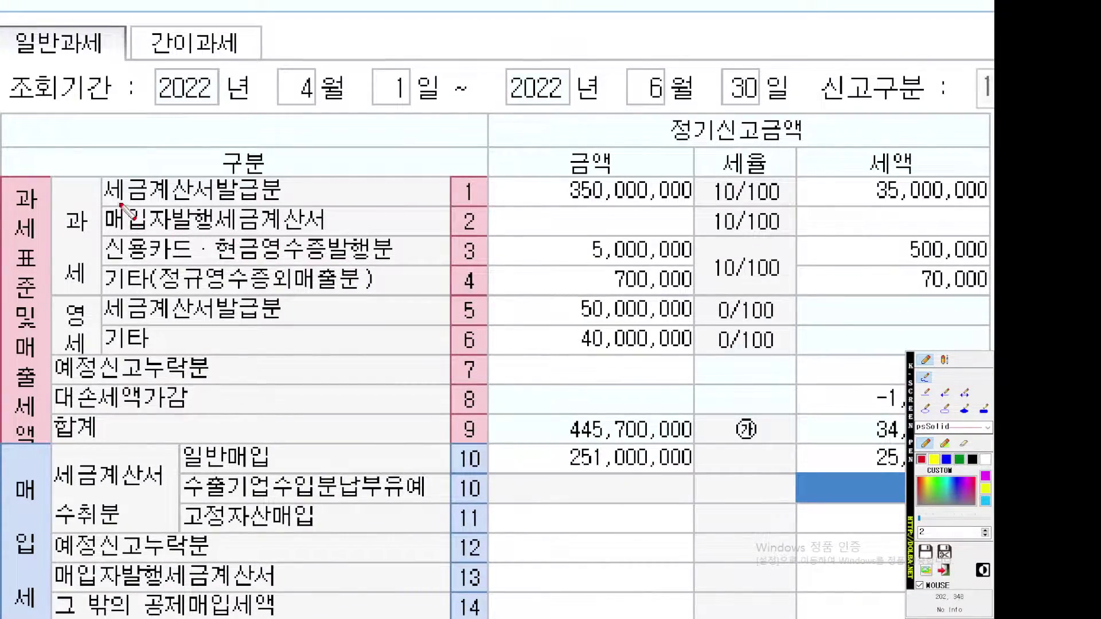
drag(104, 203, 217, 202)
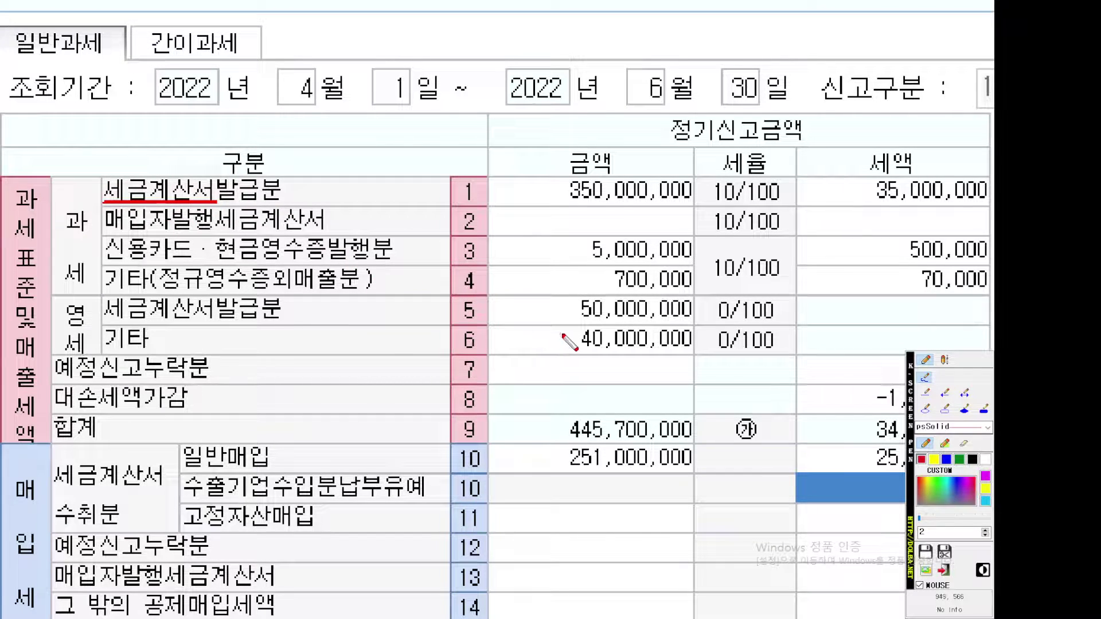
key(Escape)
Switch to the exam PDF and underline the 기계장치 매입 row with its 공급가액 and 세액 in red.
click(805, 346)
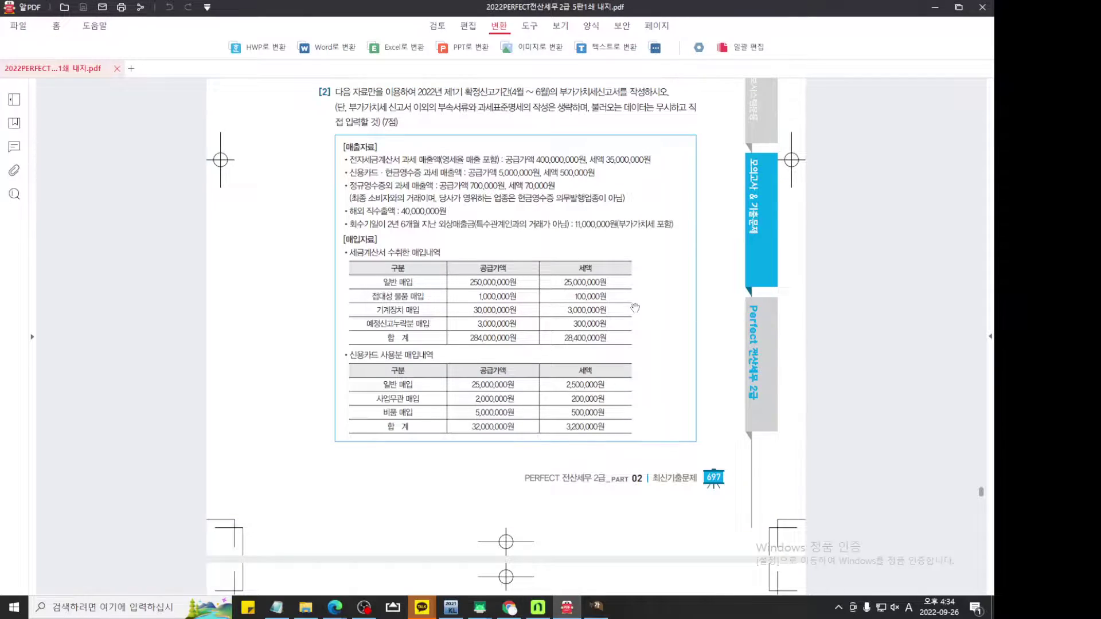
key(ctrl+2)
scroll(611, 322, up, 5)
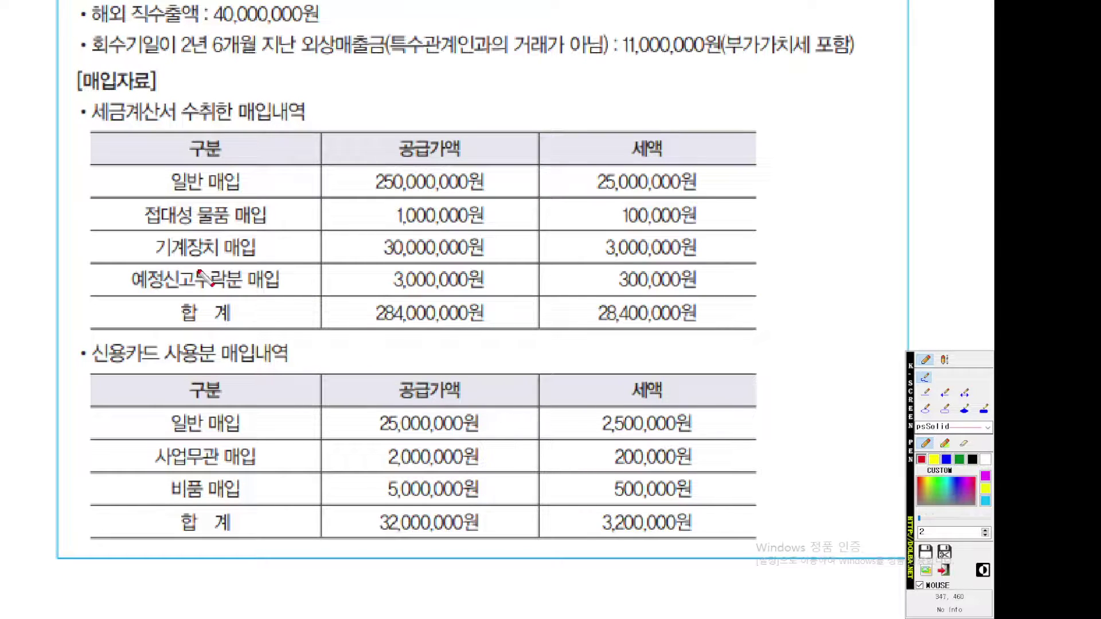
drag(143, 262, 791, 260)
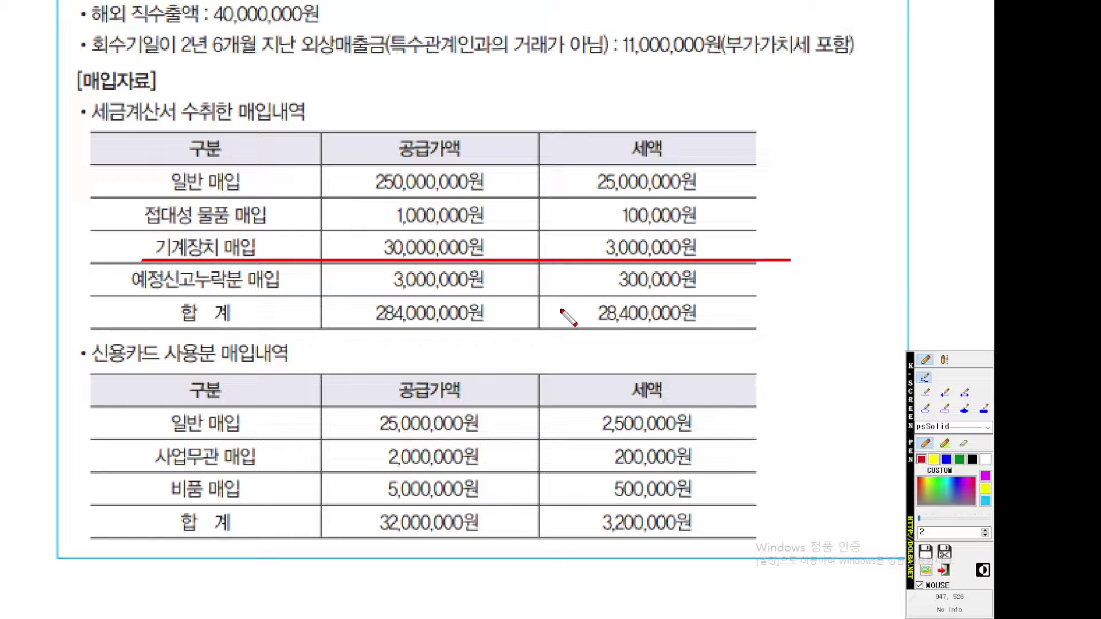
key(Escape)
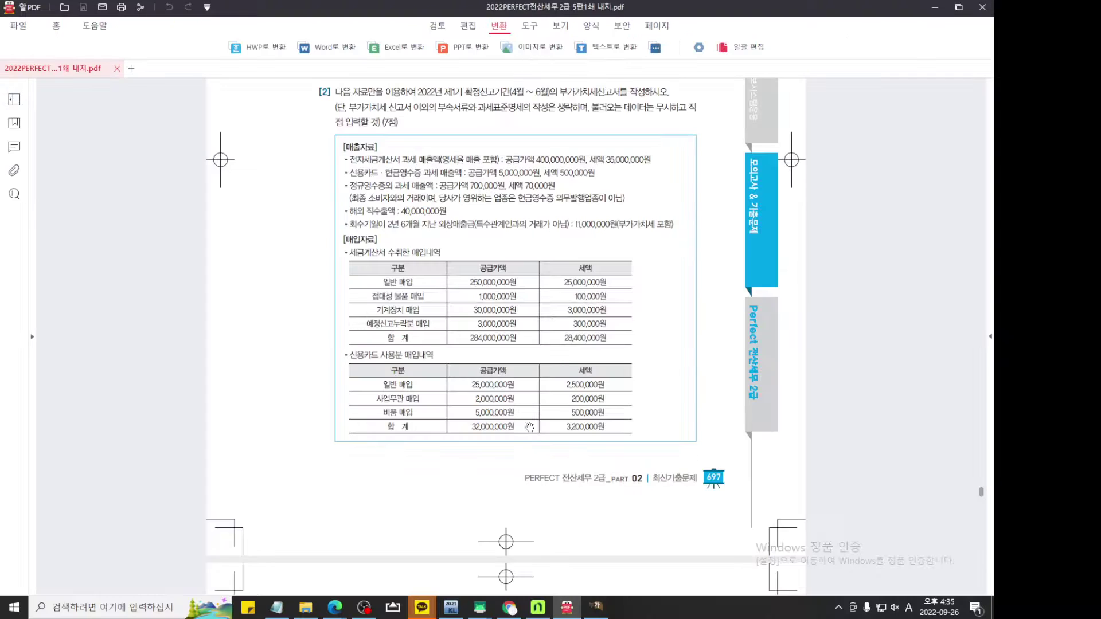
Switch to the KcLep VAT return and enter 금액 30,000,000 and 세액 3,000,000 in row 11, 고정자산매입.
click(597, 607)
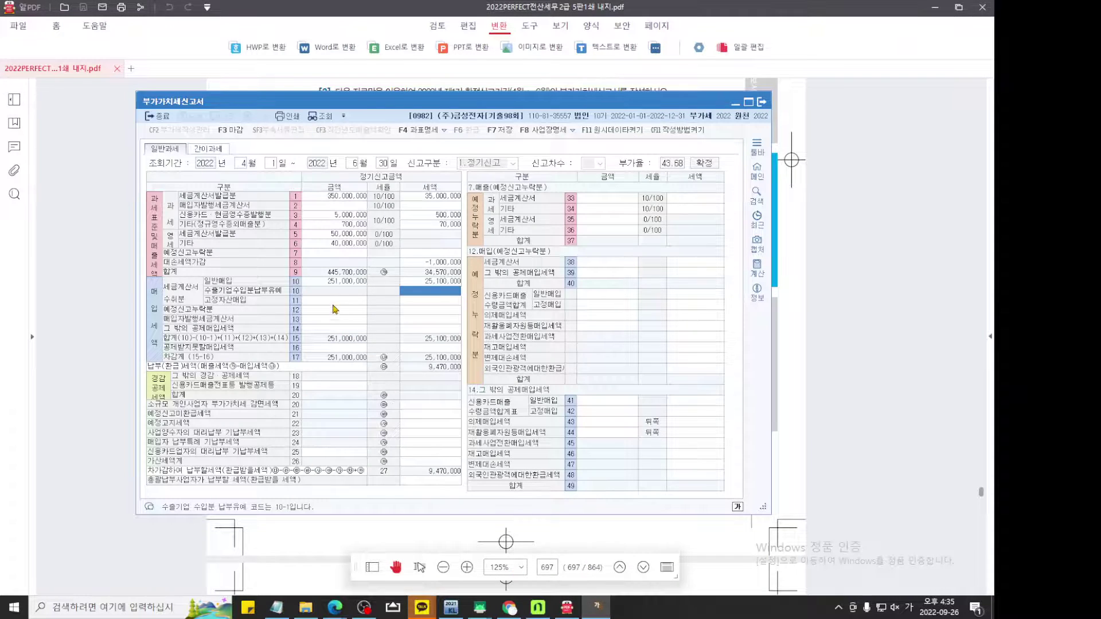
click(334, 301)
text(3)
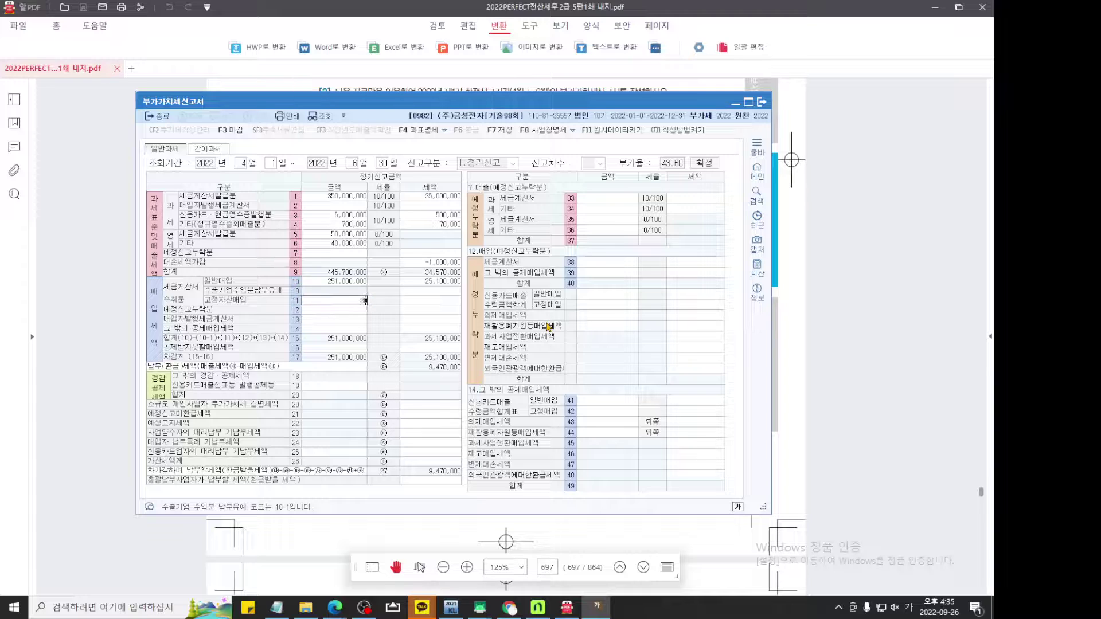
text(30000)
key(Return)
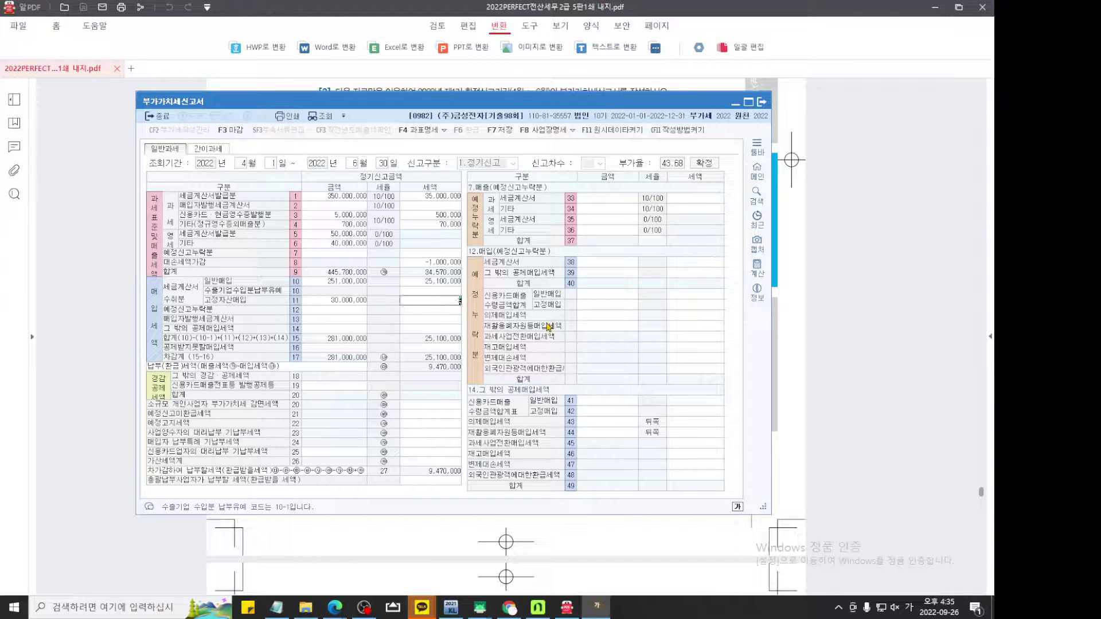
key(Return)
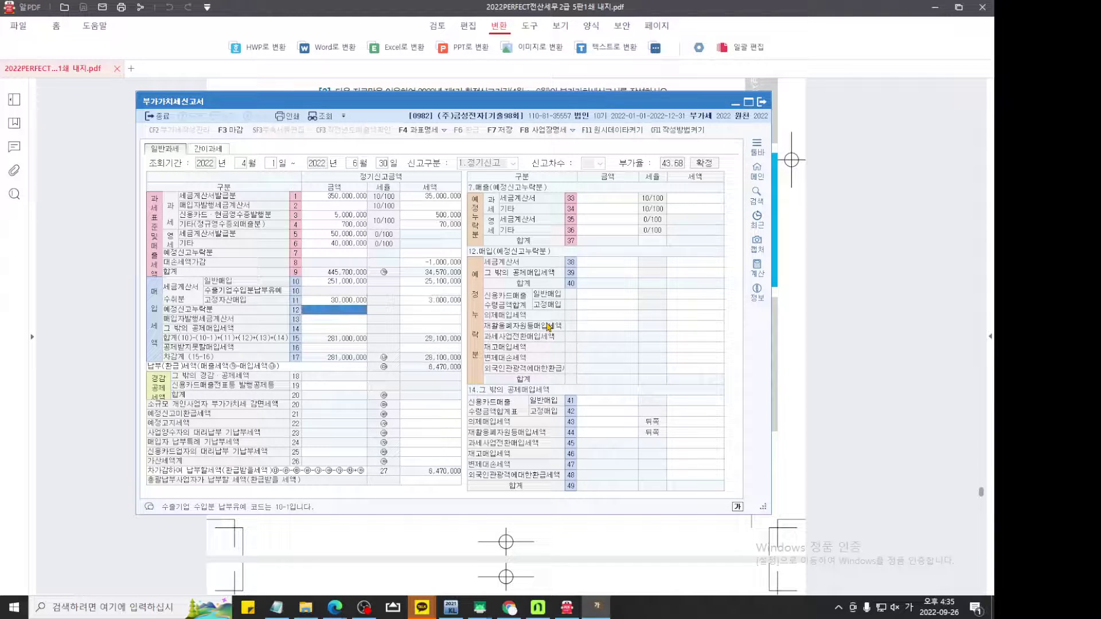
Box 세금계산서 수취분 in red on the VAT return and underline the 일반매입 row 10 with its amounts.
key(ctrl+F2)
scroll(389, 323, up, 5)
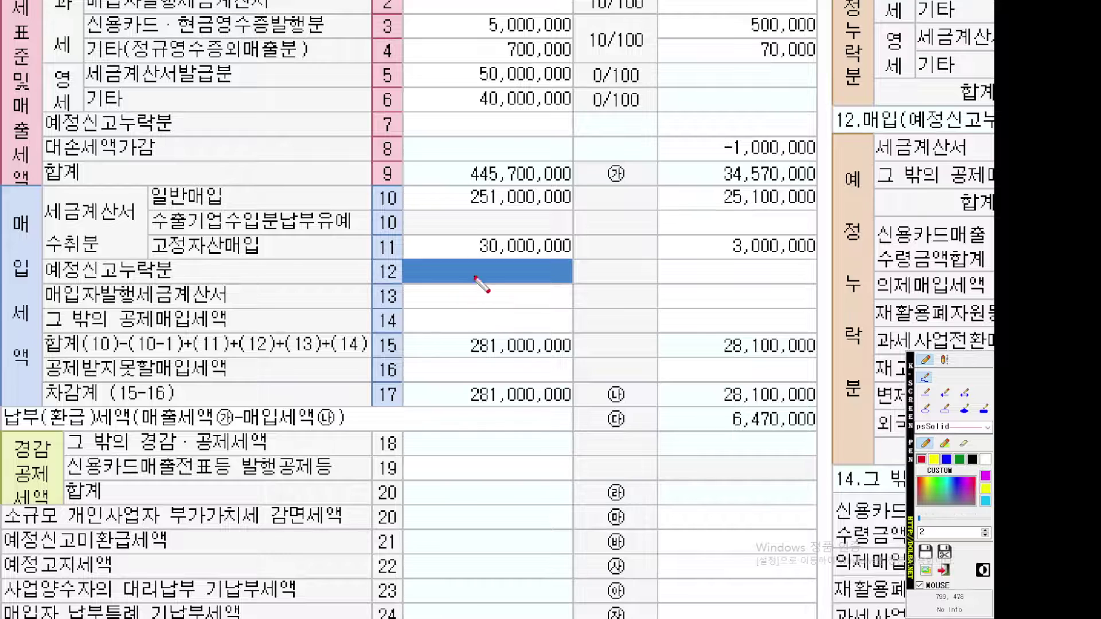
mouse_move(145, 259)
mouse_down()
mouse_move(49, 259)
mouse_move(42, 209)
mouse_move(95, 187)
mouse_move(143, 194)
mouse_move(143, 259)
mouse_up()
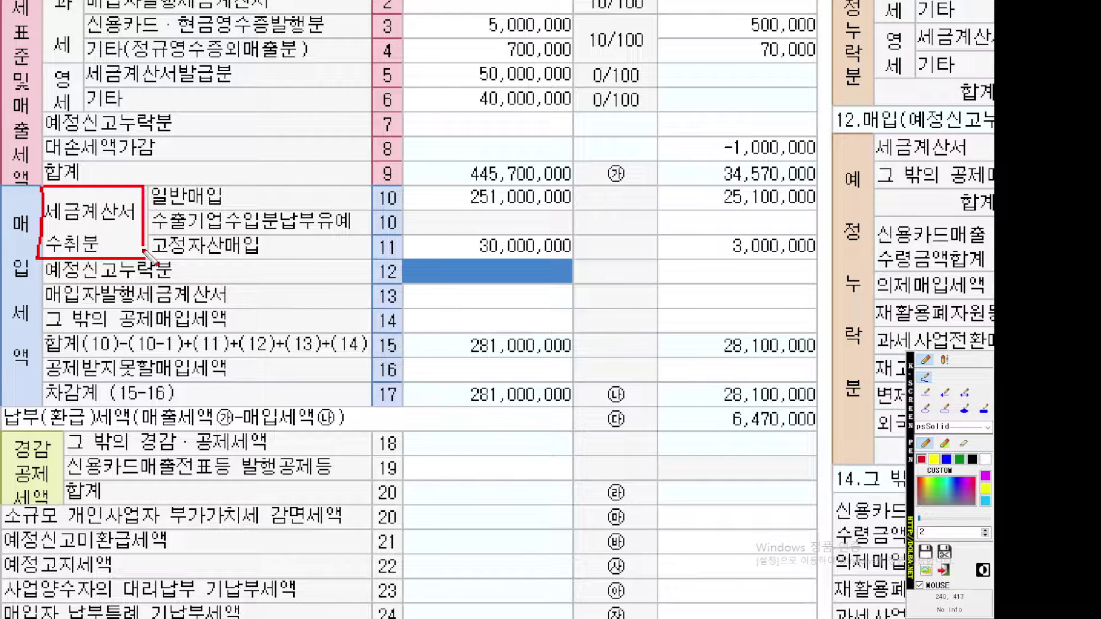
mouse_move(167, 209)
mouse_down()
mouse_move(830, 209)
mouse_move(770, 216)
mouse_up()
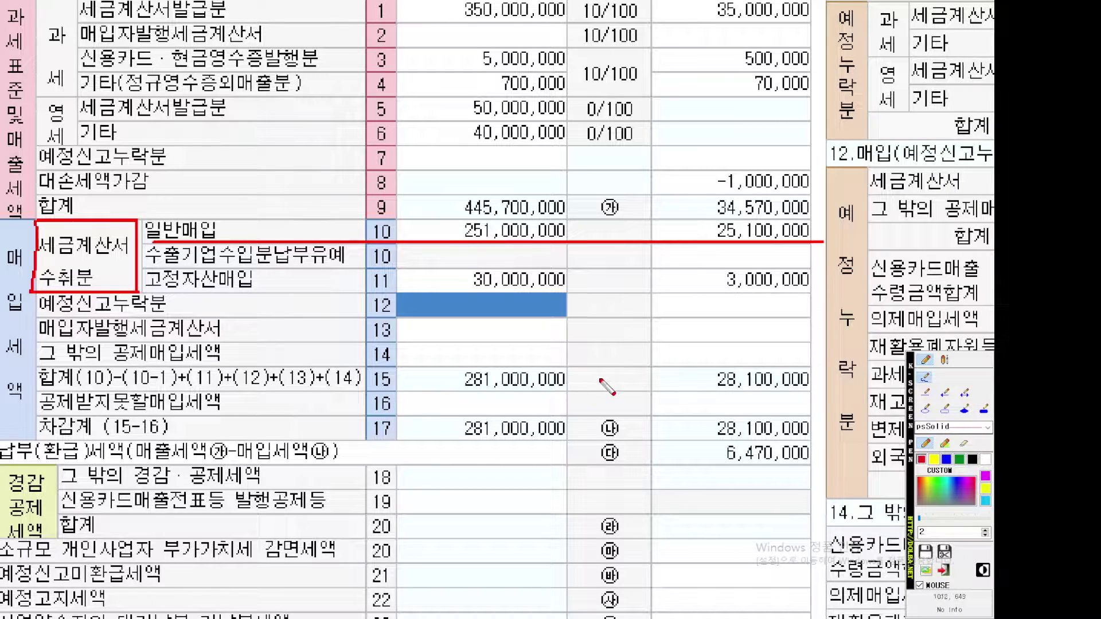
Underline row 16, 공제받지못할매입세액, in red on the VAT return and close the annotation view.
scroll(561, 375, up, 1)
drag(560, 375, 573, 349)
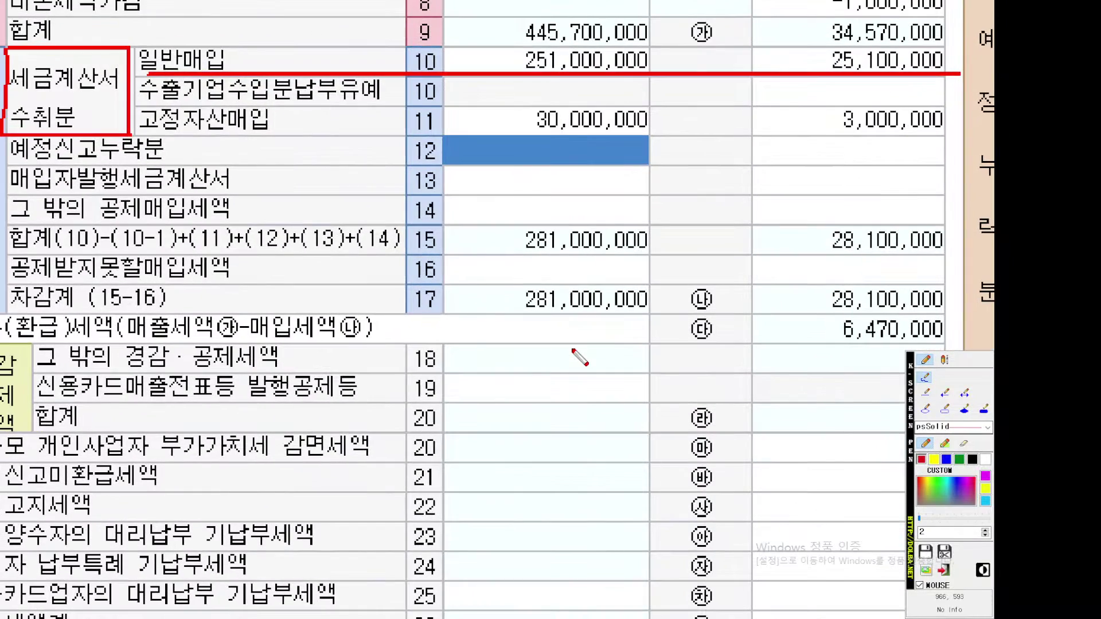
drag(13, 282, 685, 281)
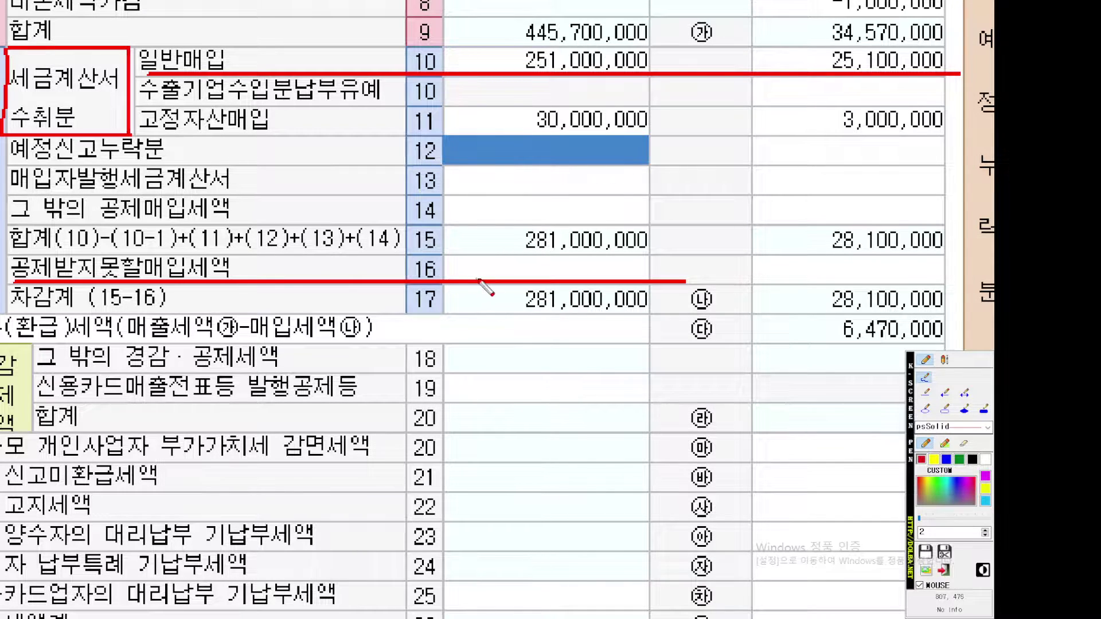
key(Escape)
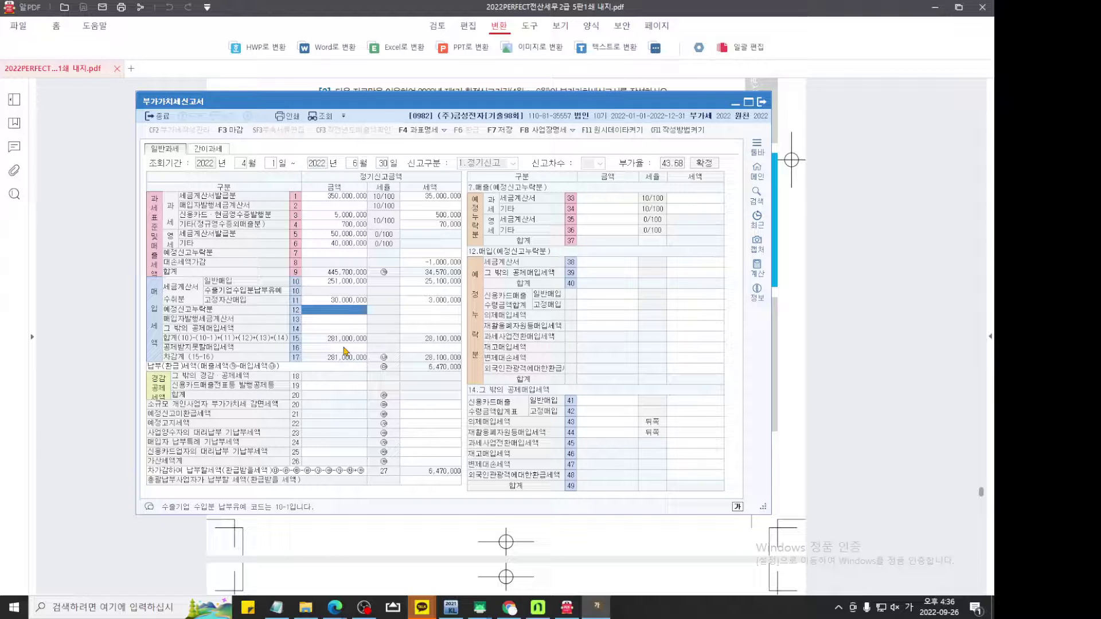
Open the detail of row 16, 공제받지못할매입세액, on the VAT return and box its heading and rows 50 to 52 in red.
click(364, 348)
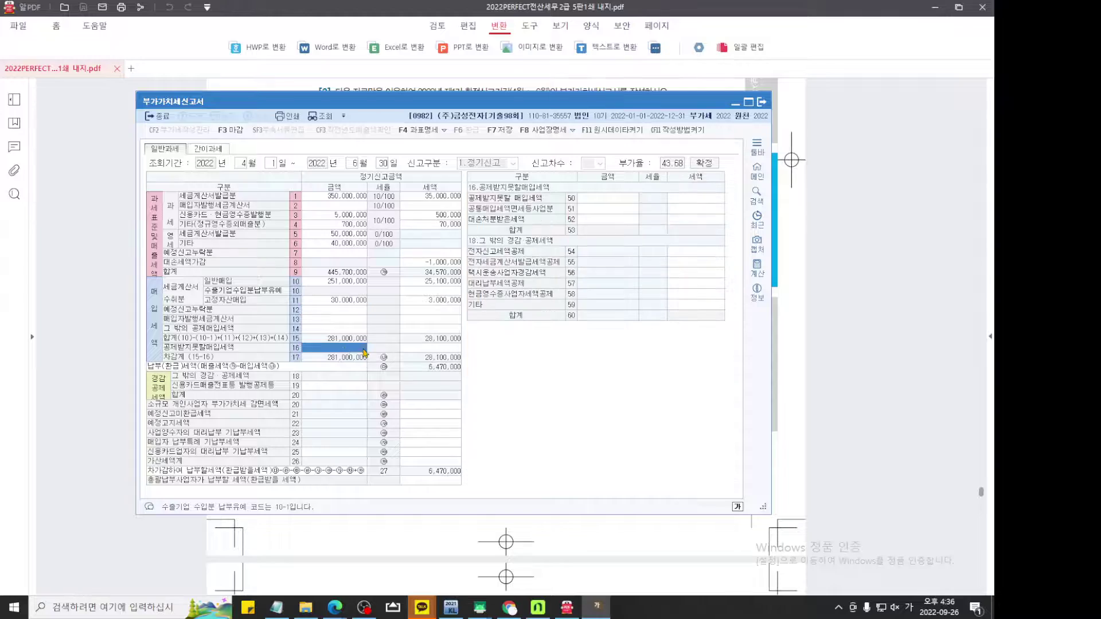
key(ctrl+F12)
scroll(617, 315, up, 9)
drag(612, 314, 551, 342)
click(945, 409)
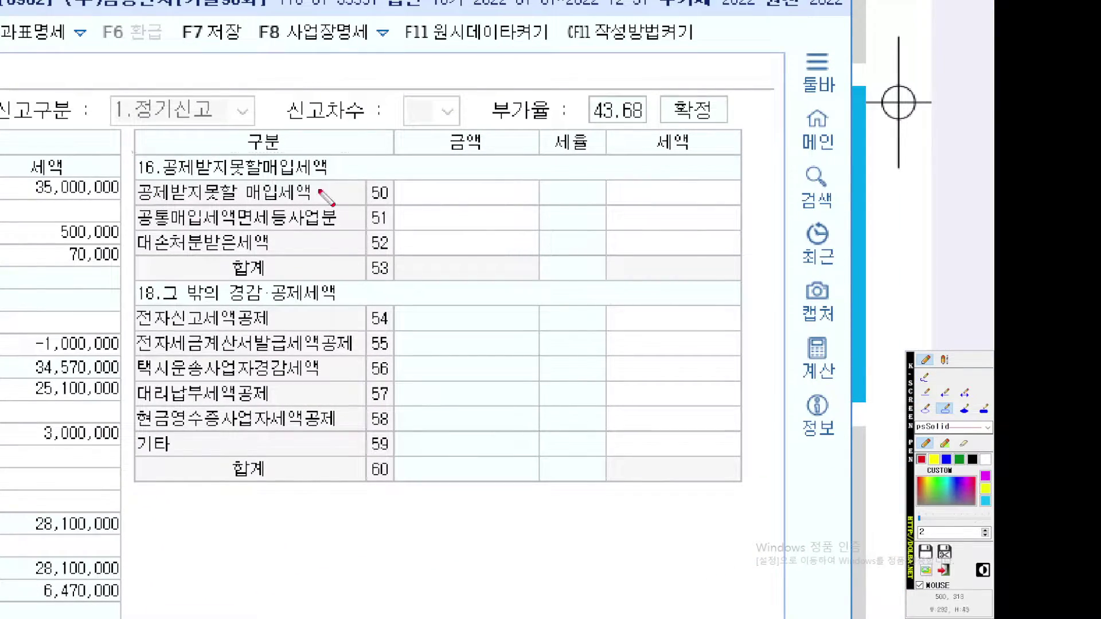
drag(739, 456, 752, 492)
scroll(640, 379, up, 3)
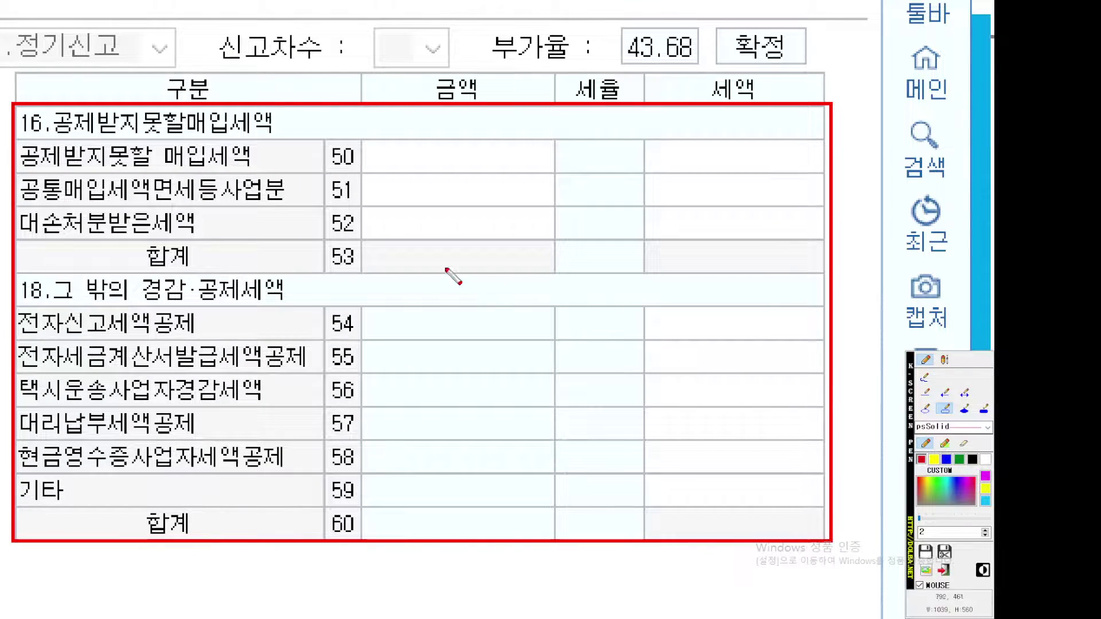
right_click(232, 215)
drag(14, 102, 361, 240)
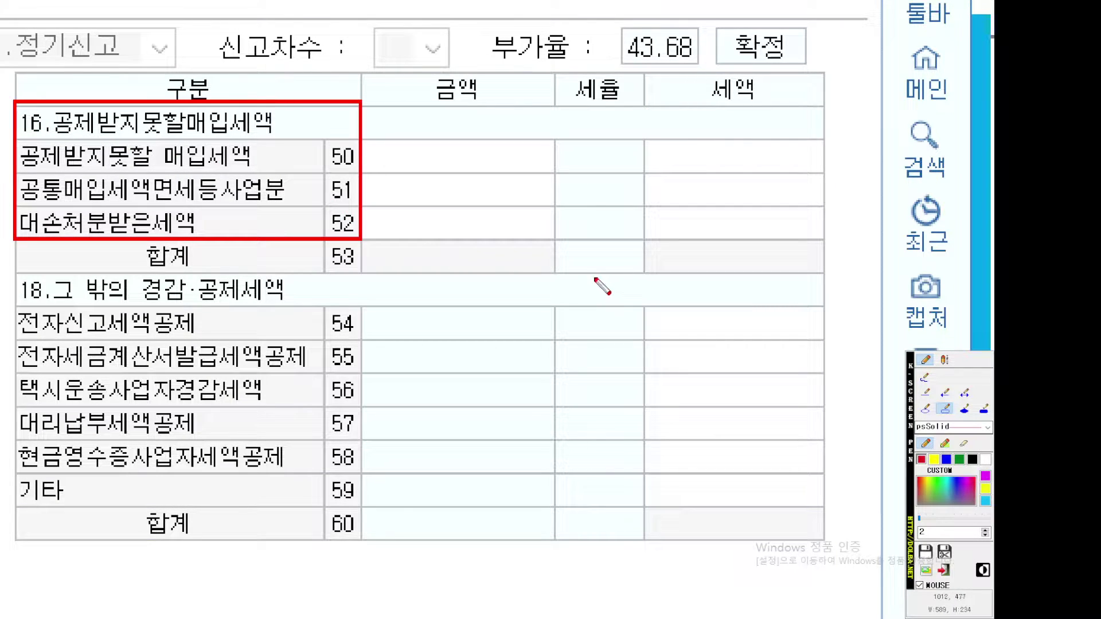
scroll(600, 285, up, 1)
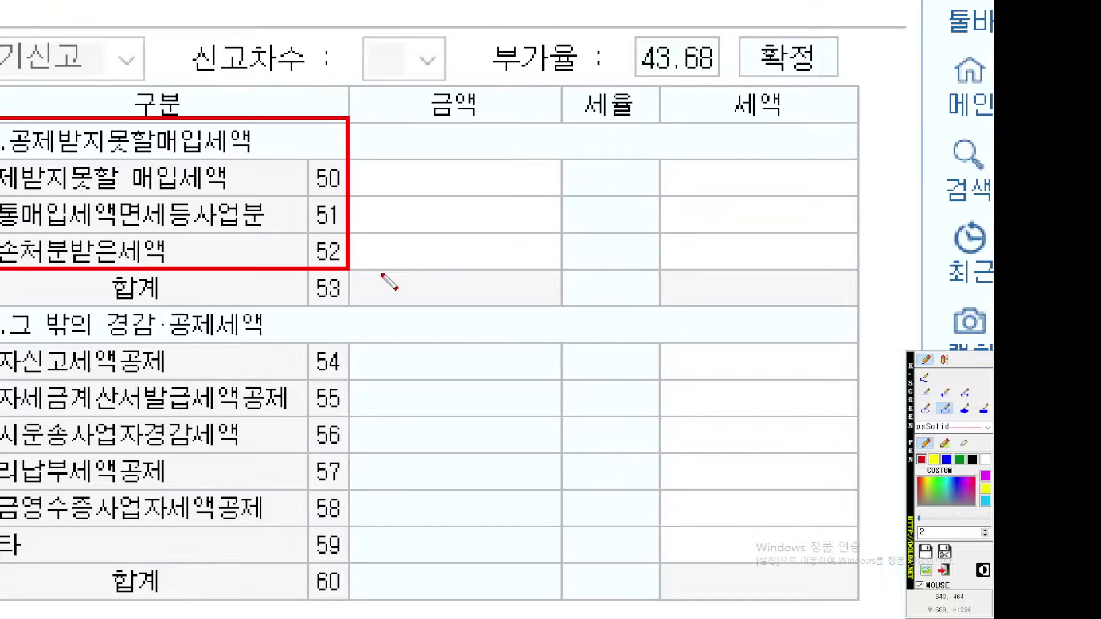
Underline row 51, row 52 and the 금액 cell of row 50 in red, clearing each previous mark, and close the annotation view.
click(925, 378)
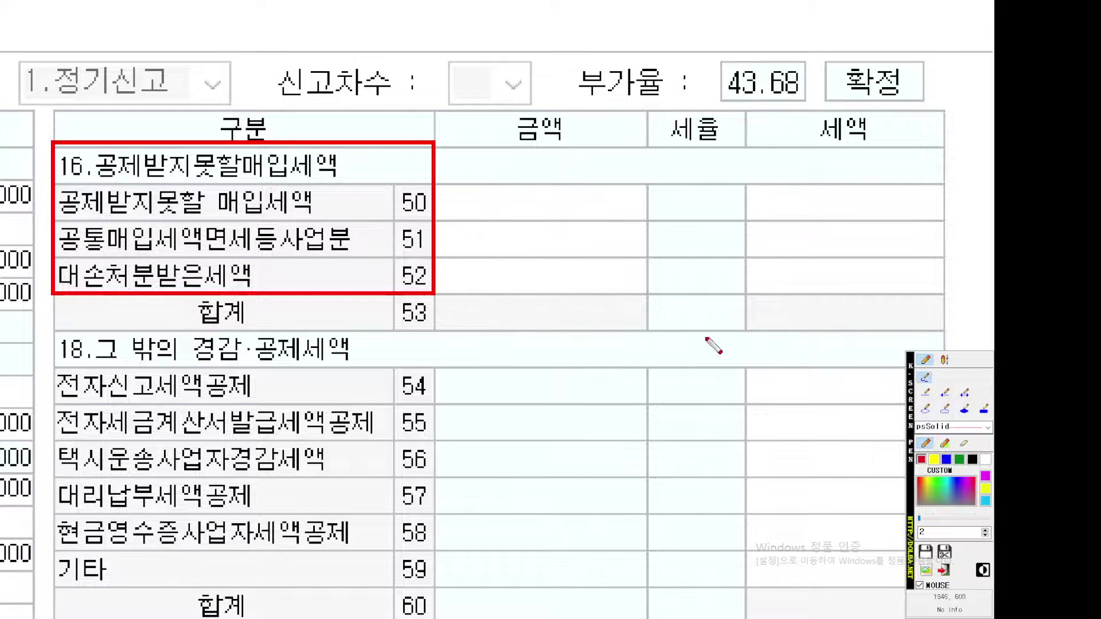
right_click(344, 299)
drag(62, 254, 398, 253)
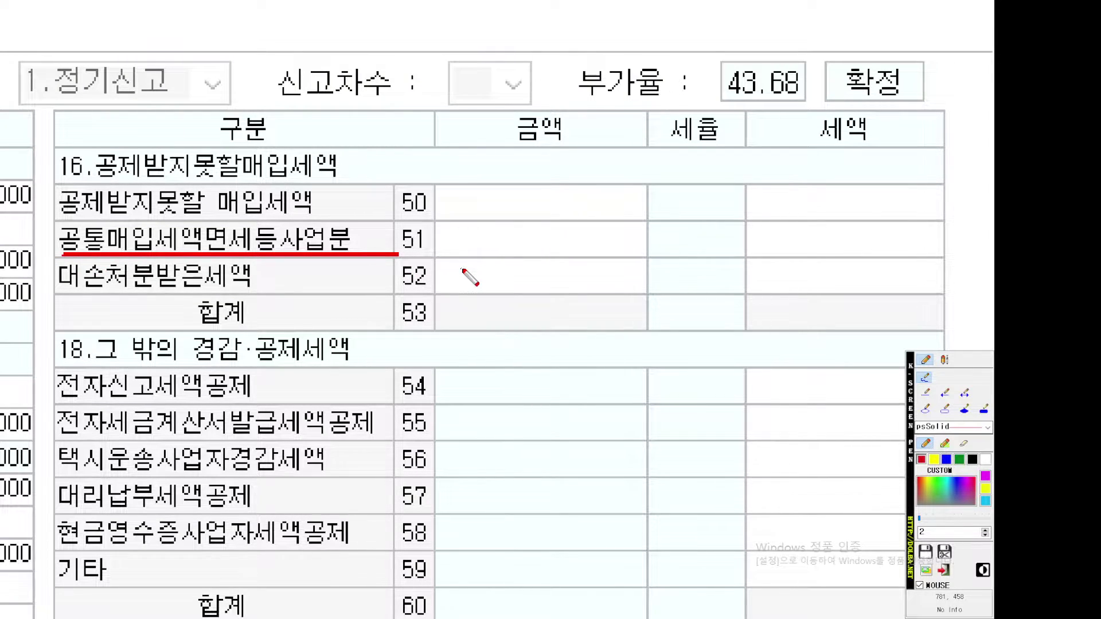
right_click(429, 291)
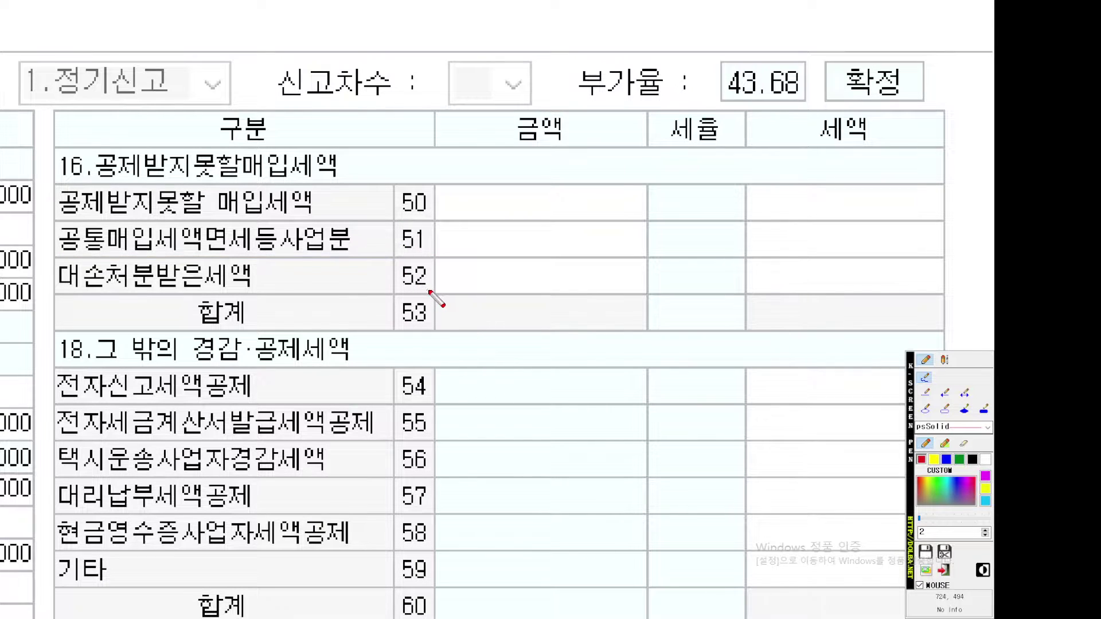
drag(429, 291, 47, 289)
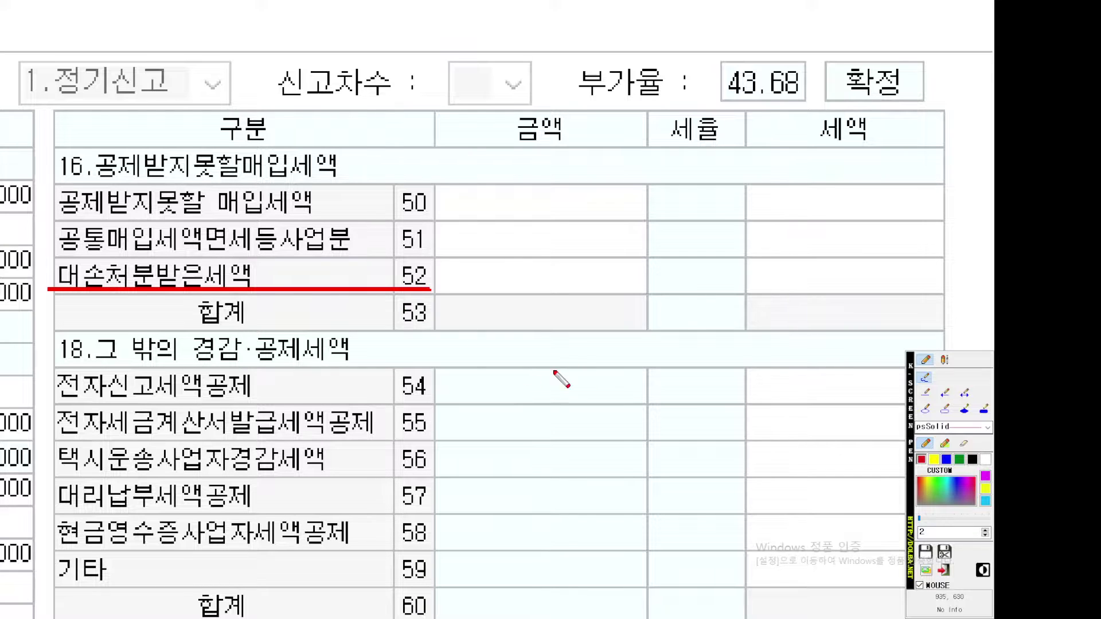
right_click(422, 374)
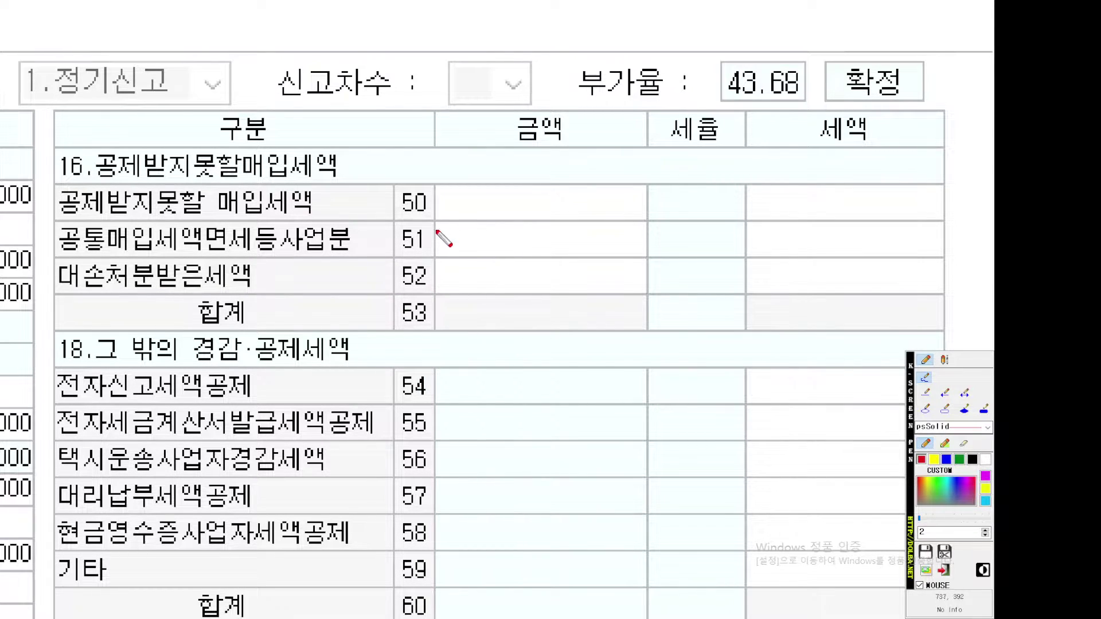
drag(438, 219, 655, 220)
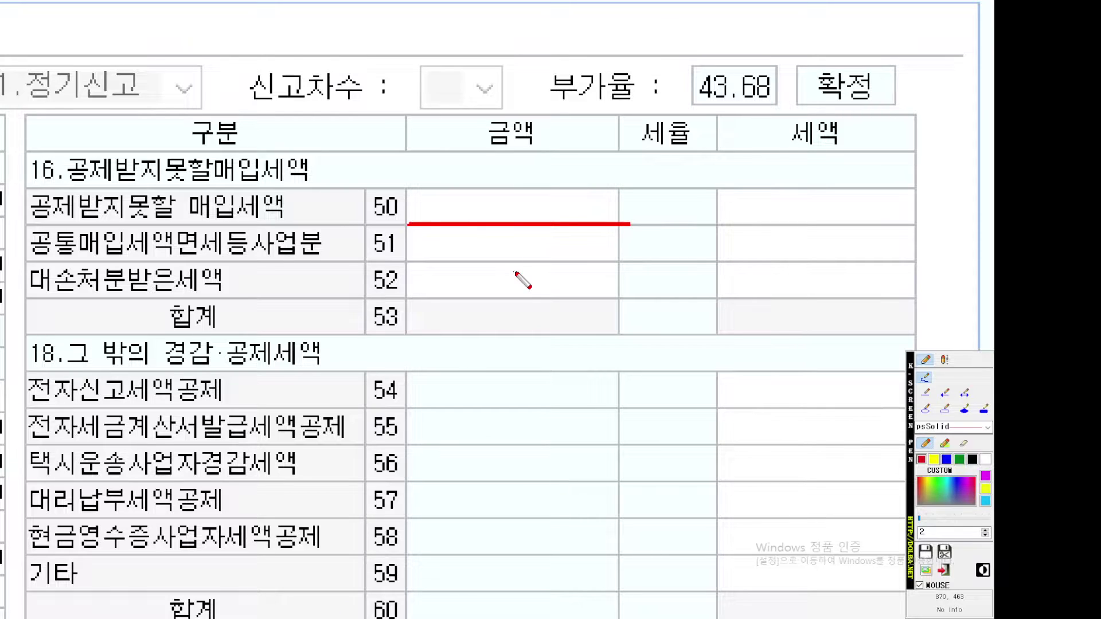
key(Escape)
Enter 금액 1,000,000 and 세액 100,000 in row 50, 공제받지못할 매입세액.
click(614, 200)
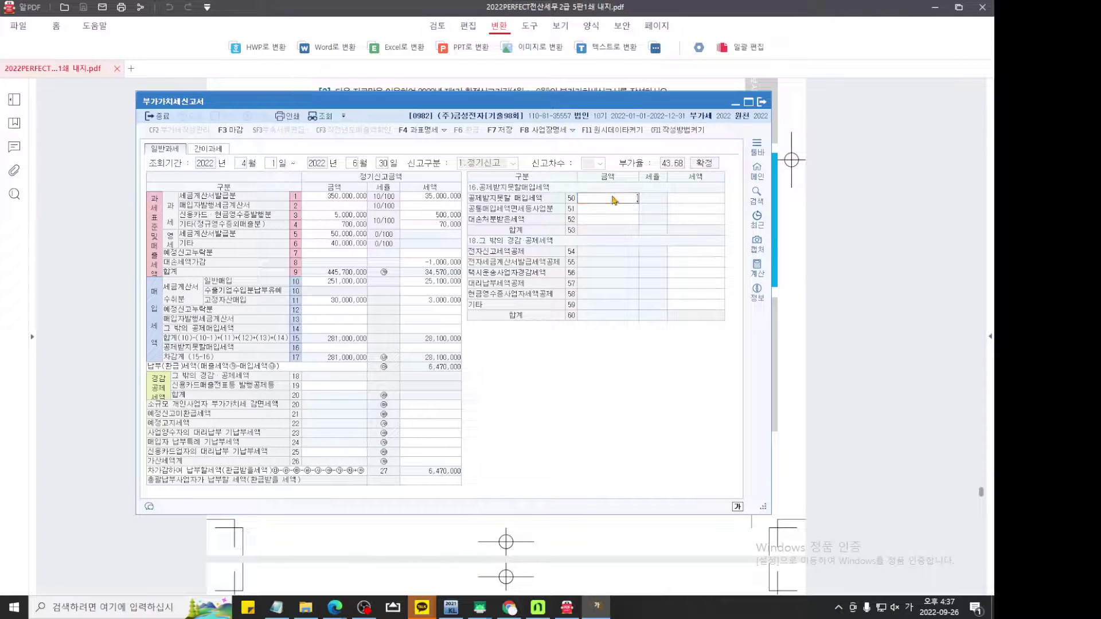
key(Return)
text(100,000)
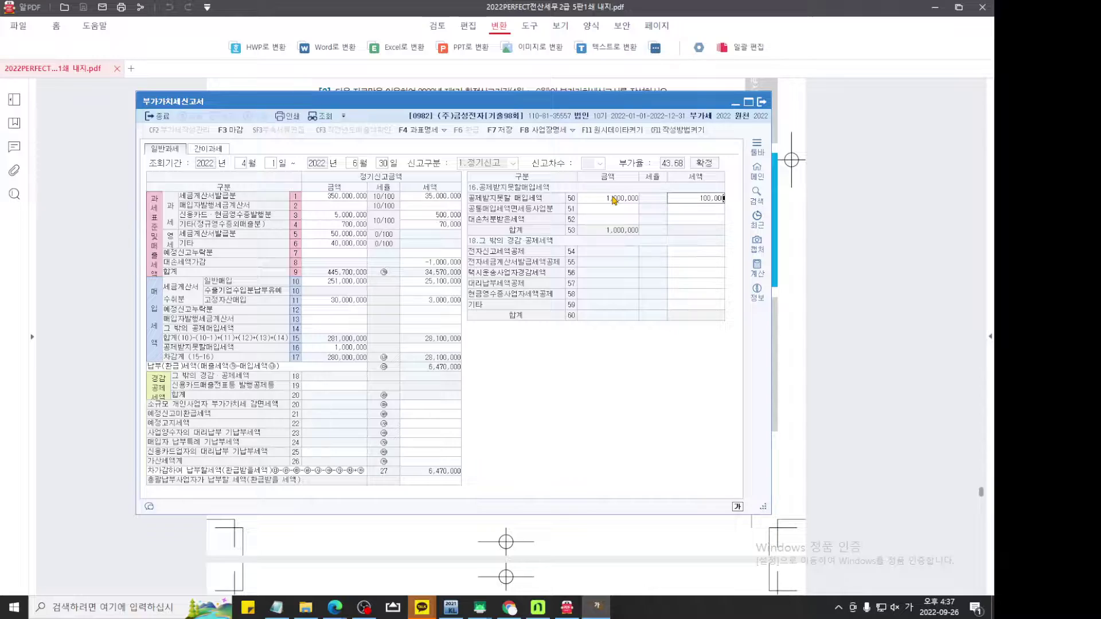
key(Return)
Mark the 공제받지못할 매입세액 detail, and box 세금계산서 수취분 and its 세액 cells in rows 10 and 11 in red.
key(ctrl+2)
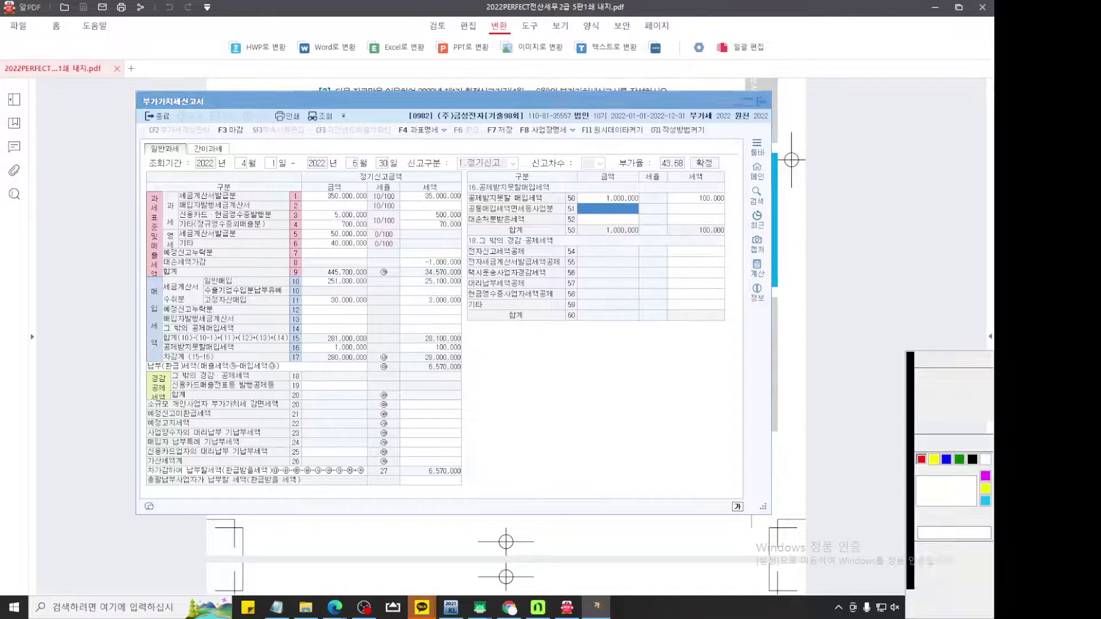
scroll(676, 231, up, 5)
scroll(591, 267, up, 3)
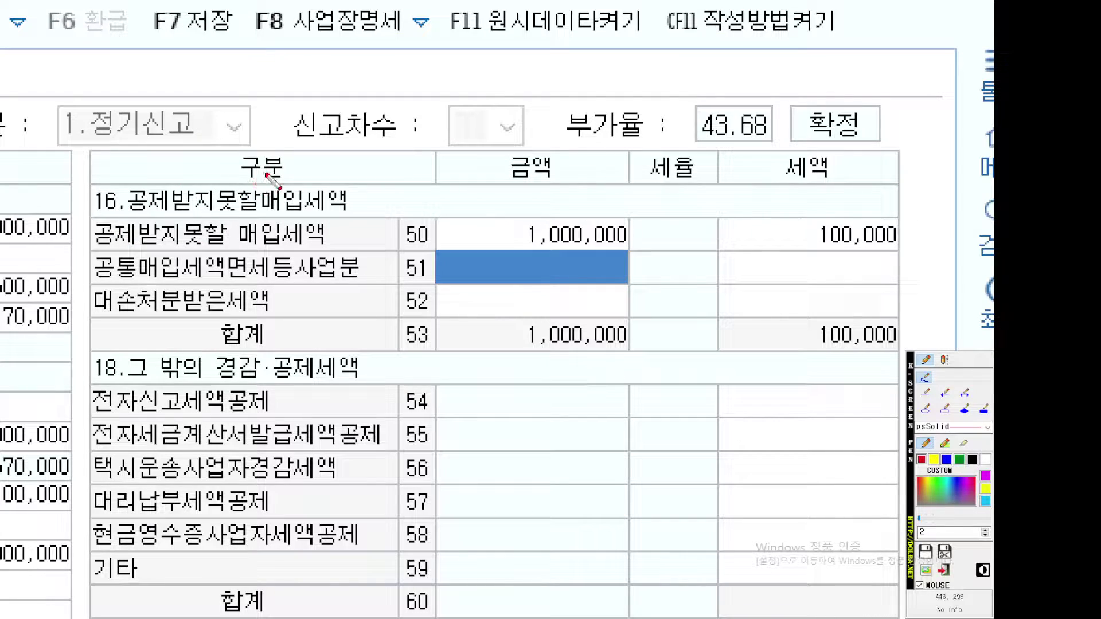
drag(177, 235, 277, 215)
scroll(321, 183, down, 1)
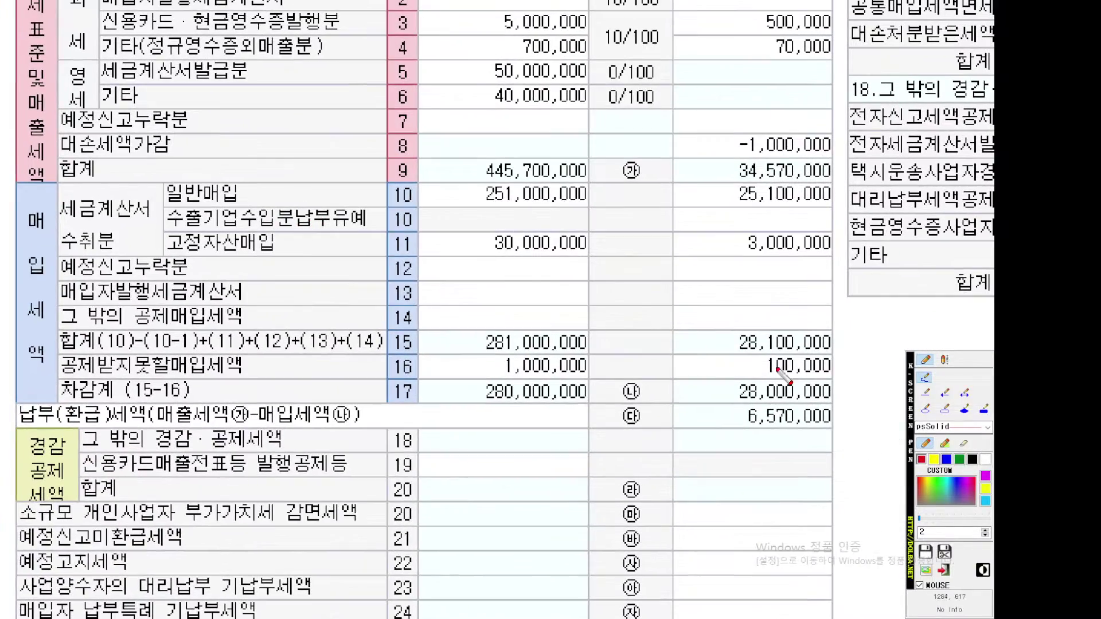
click(945, 408)
mouse_move(57, 184)
mouse_down()
mouse_move(171, 231)
mouse_move(161, 253)
mouse_up()
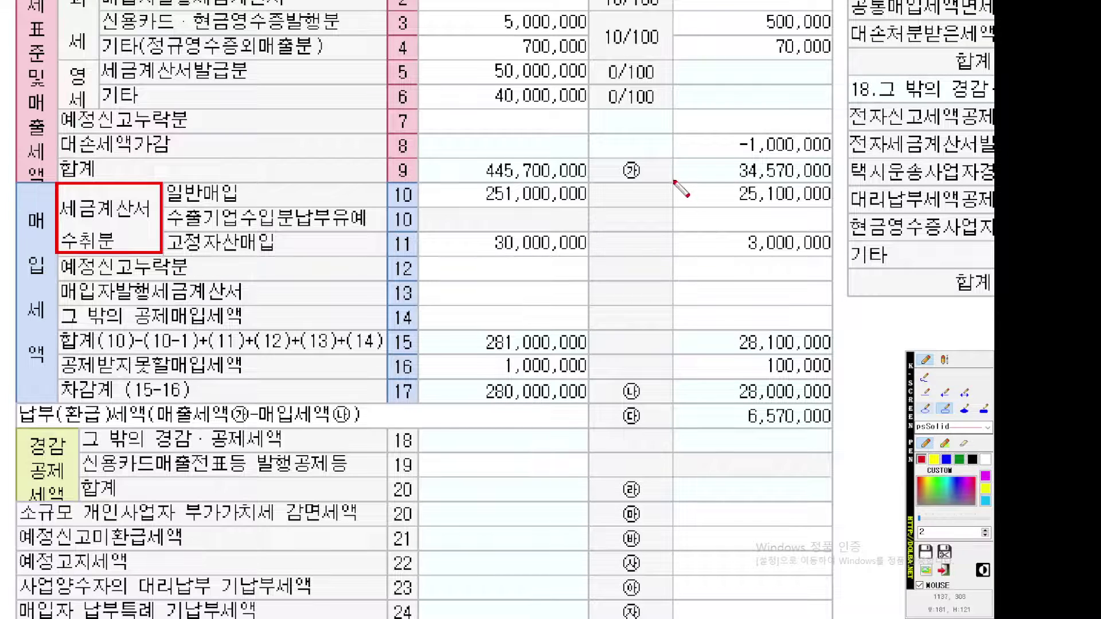
drag(675, 181, 833, 257)
key(ctrl+z)
Box the row 15 세액 in red, mark row 16 as subtracted from it with a minus sign and line, and close the annotation view.
drag(669, 329, 837, 357)
drag(693, 357, 799, 298)
key(ctrl+z)
key(ctrl+z)
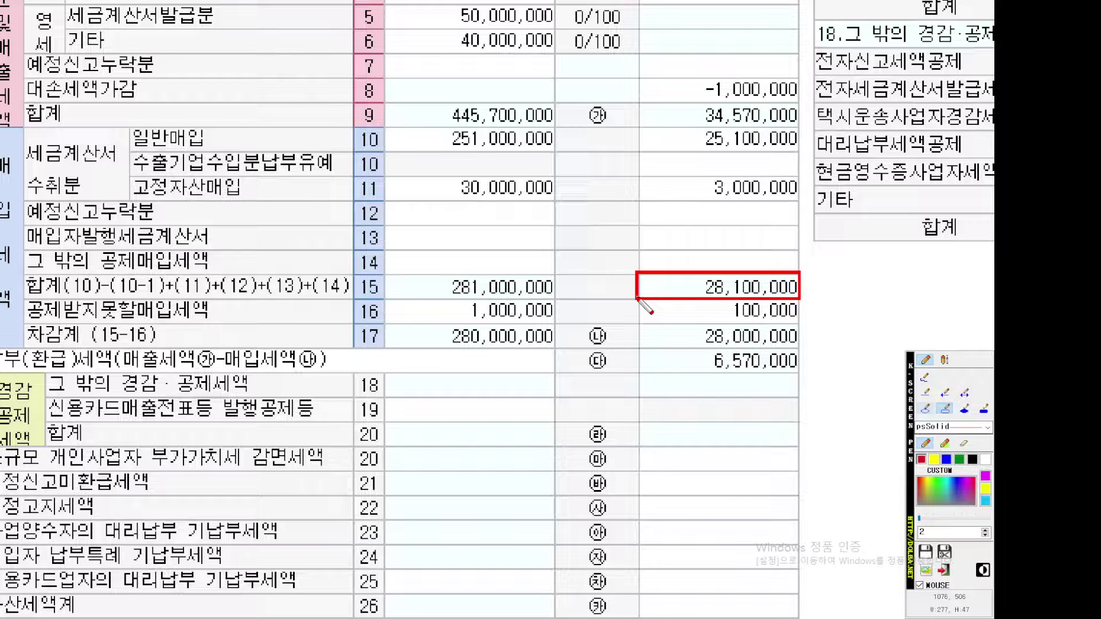
click(924, 376)
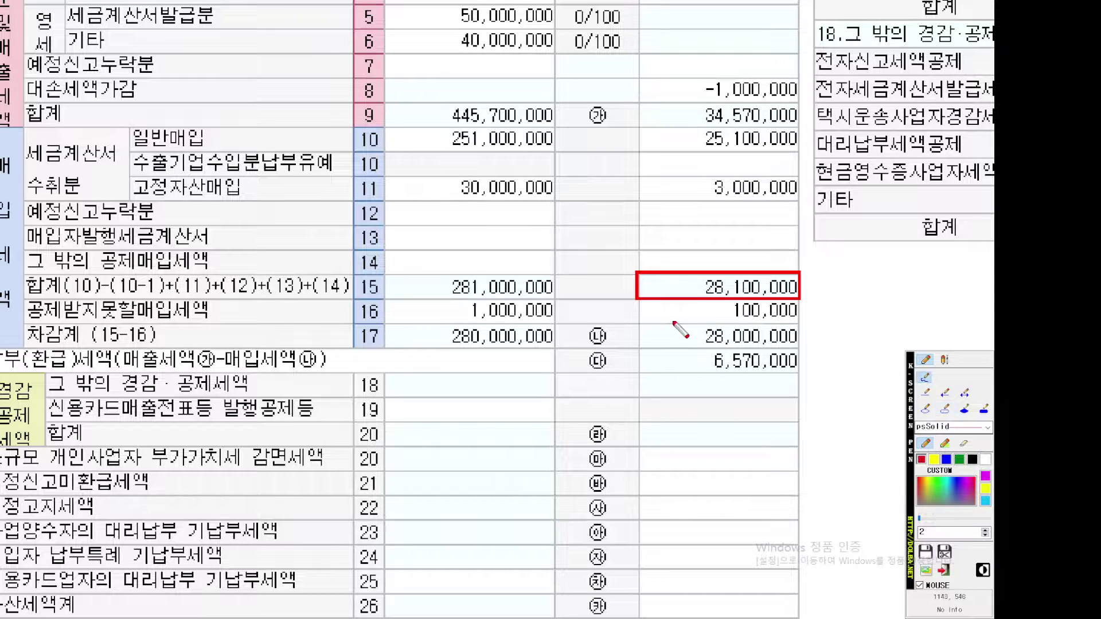
drag(654, 310, 679, 311)
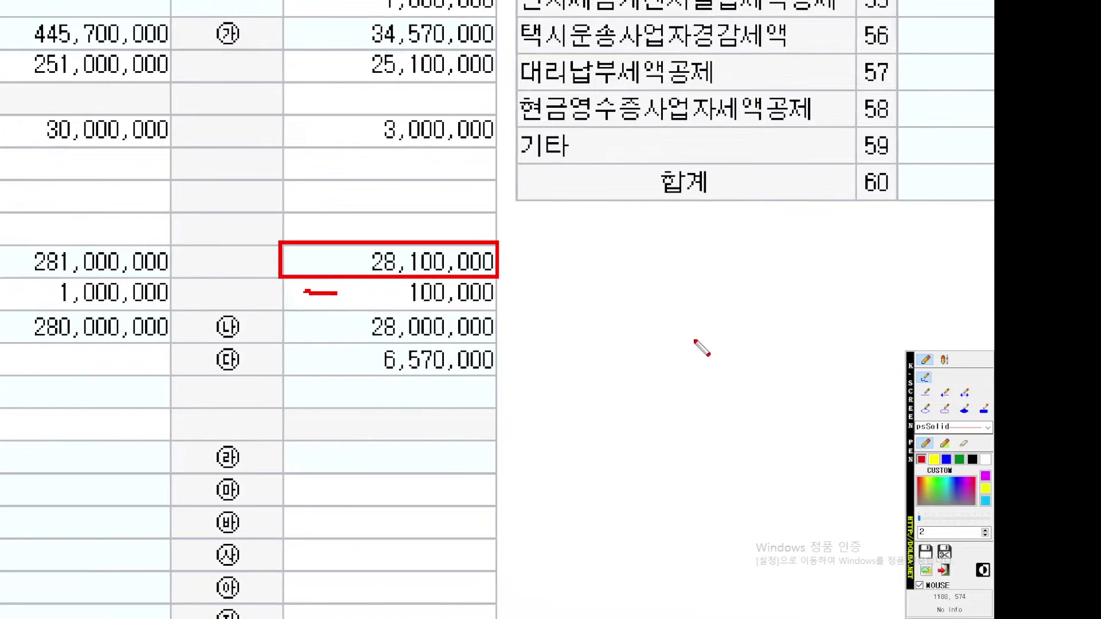
drag(309, 311, 525, 310)
mouse_move(416, 311)
mouse_down()
mouse_move(416, 321)
mouse_move(440, 321)
mouse_up()
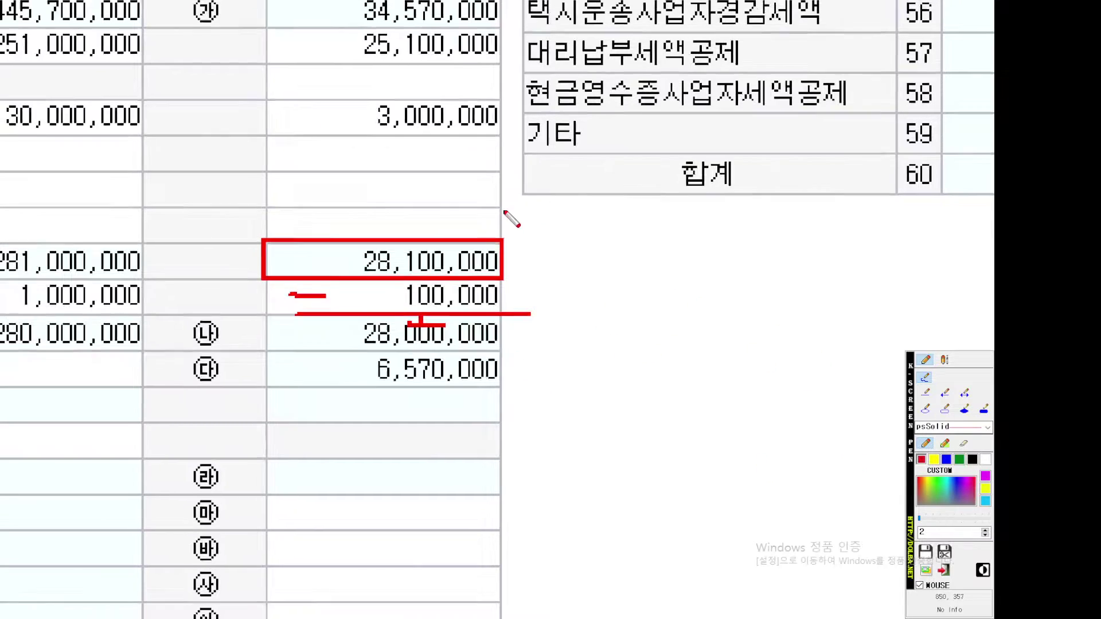
drag(505, 211, 605, 223)
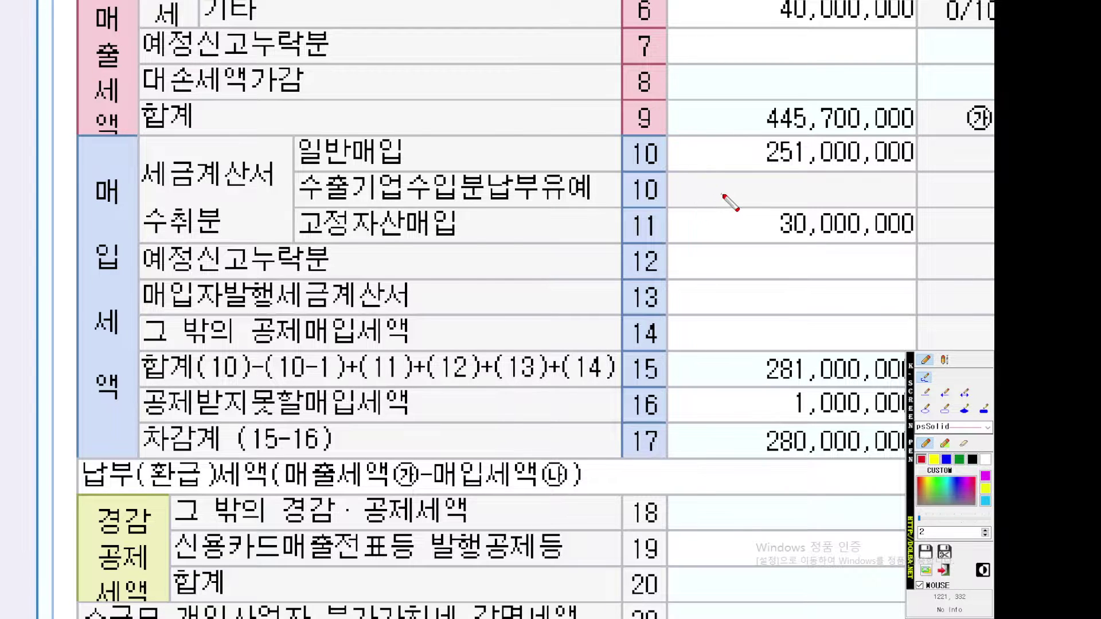
key(Escape)
Switch to the exam PDF and underline the 예정신고누락분 매입 row with its 공급가액 and 세액 in red.
click(858, 283)
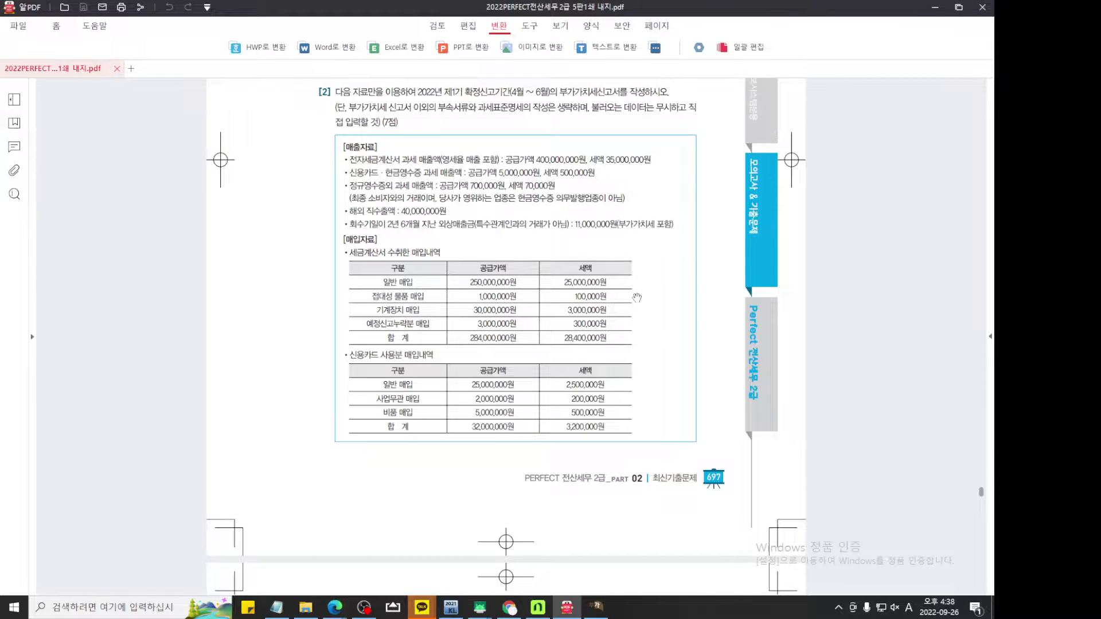
scroll(637, 299, down, 1)
key(ctrl+F12)
scroll(637, 299, up, 5)
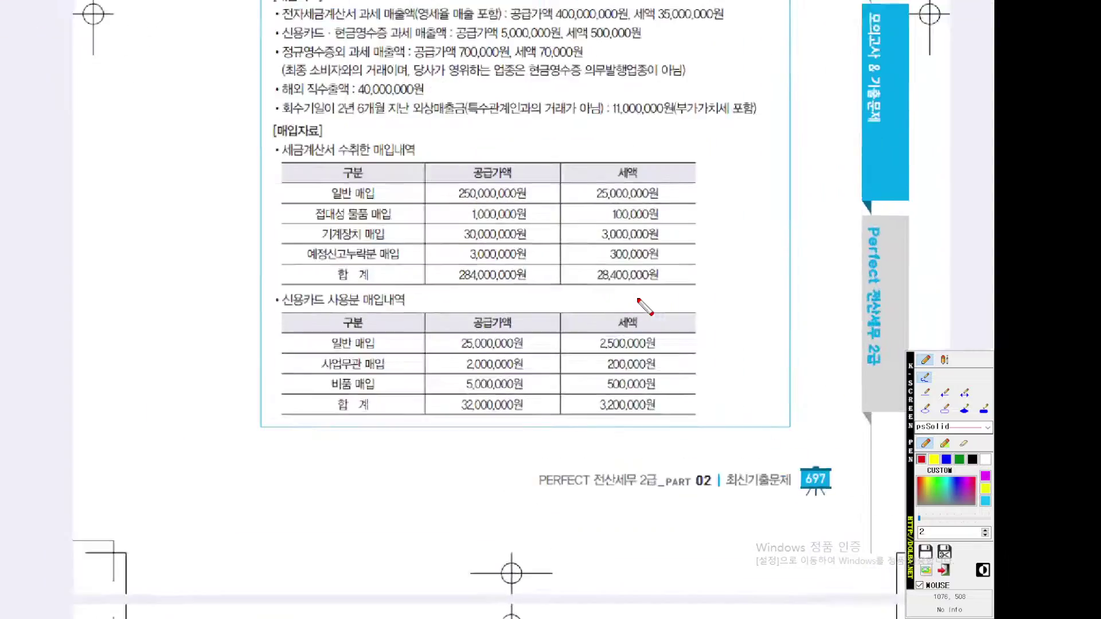
scroll(638, 300, up, 1)
mouse_move(639, 287)
mouse_down()
mouse_move(624, 327)
mouse_move(622, 298)
mouse_up()
scroll(624, 327, down, 5)
scroll(628, 298, up, 5)
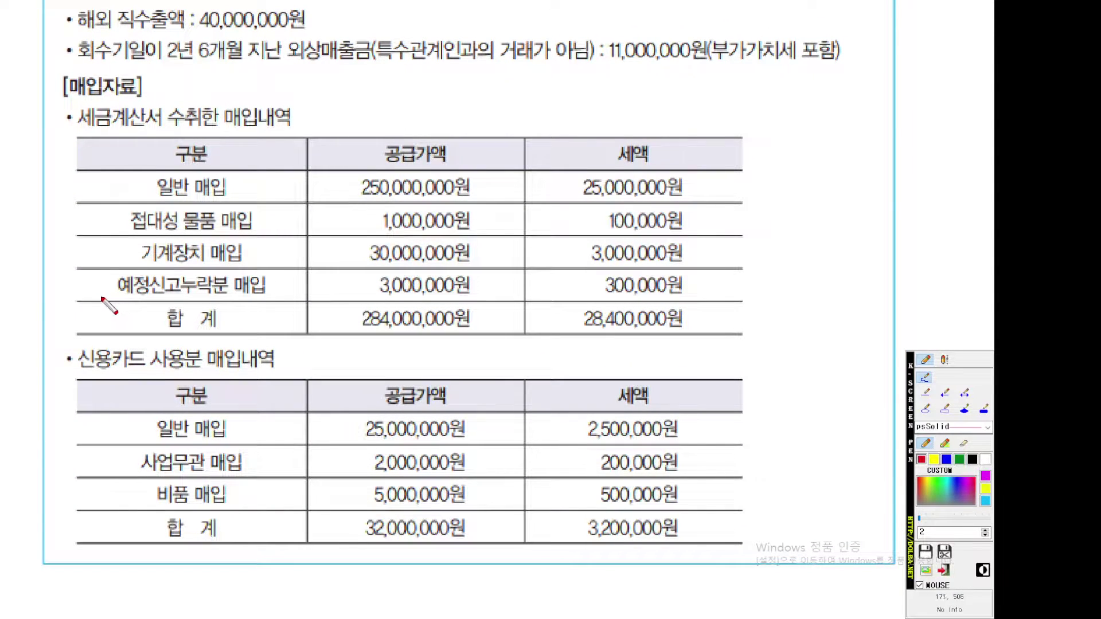
drag(100, 299, 776, 299)
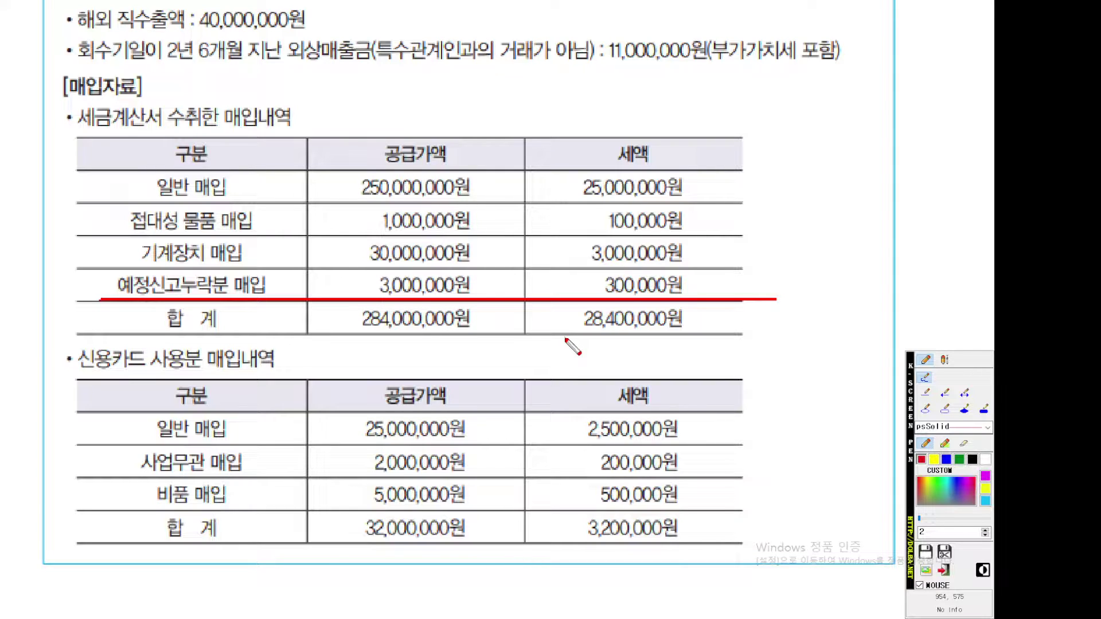
key(Escape)
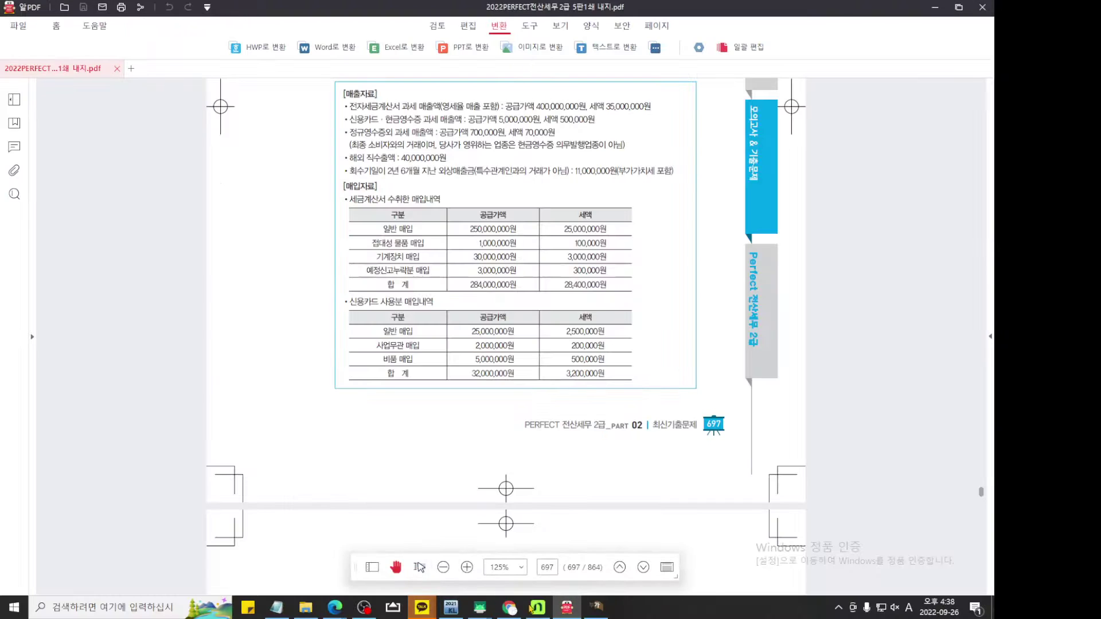
Switch to the KcLep VAT return, underline row 12, 예정신고누락분, and outline the 매입 label in red, and close the annotation view.
click(594, 610)
key(ctrl+1)
scroll(253, 337, up, 5)
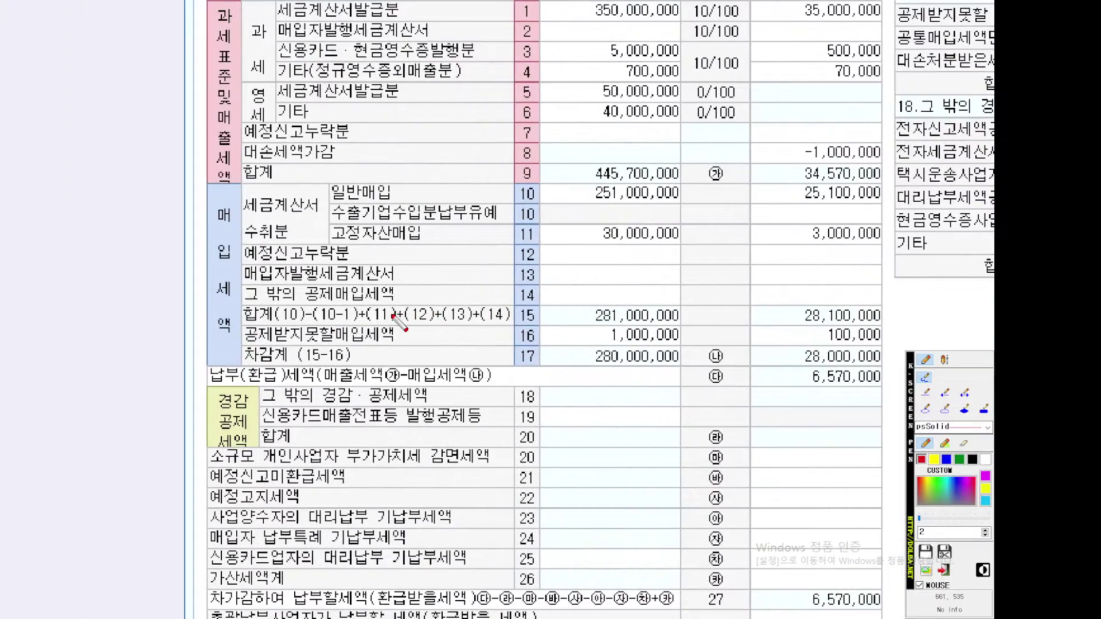
mouse_move(247, 260)
mouse_down()
mouse_move(392, 260)
mouse_move(199, 272)
mouse_move(242, 184)
mouse_move(238, 275)
mouse_up()
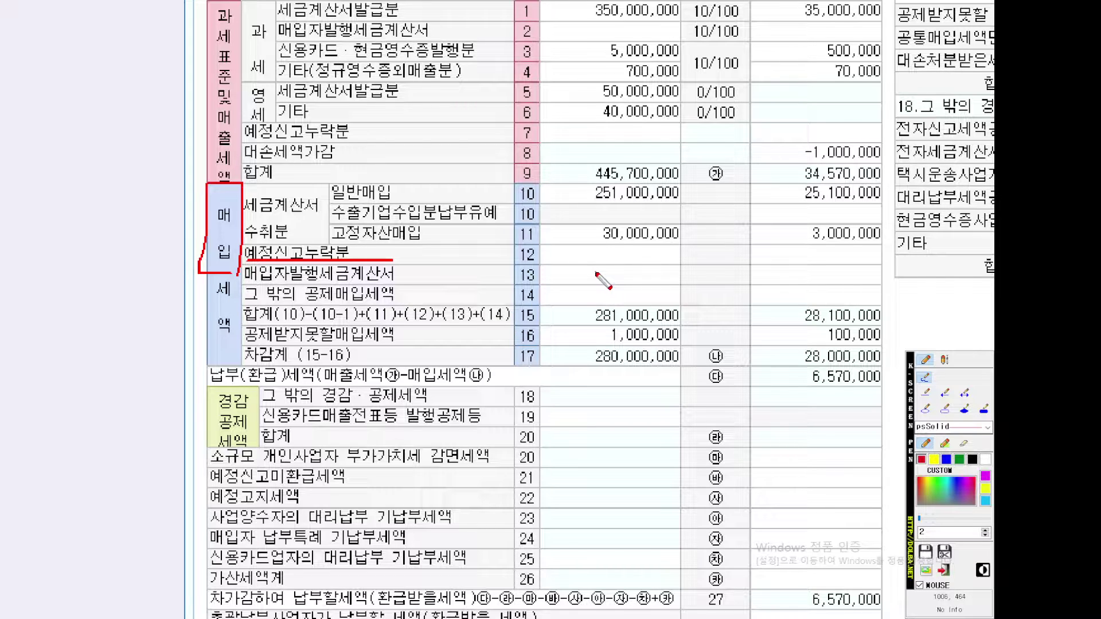
key(Escape)
key(Escape)
Open the detail of row 12, 예정신고누락분, and box the 12.매입(예정신고누락분) section in red.
click(318, 312)
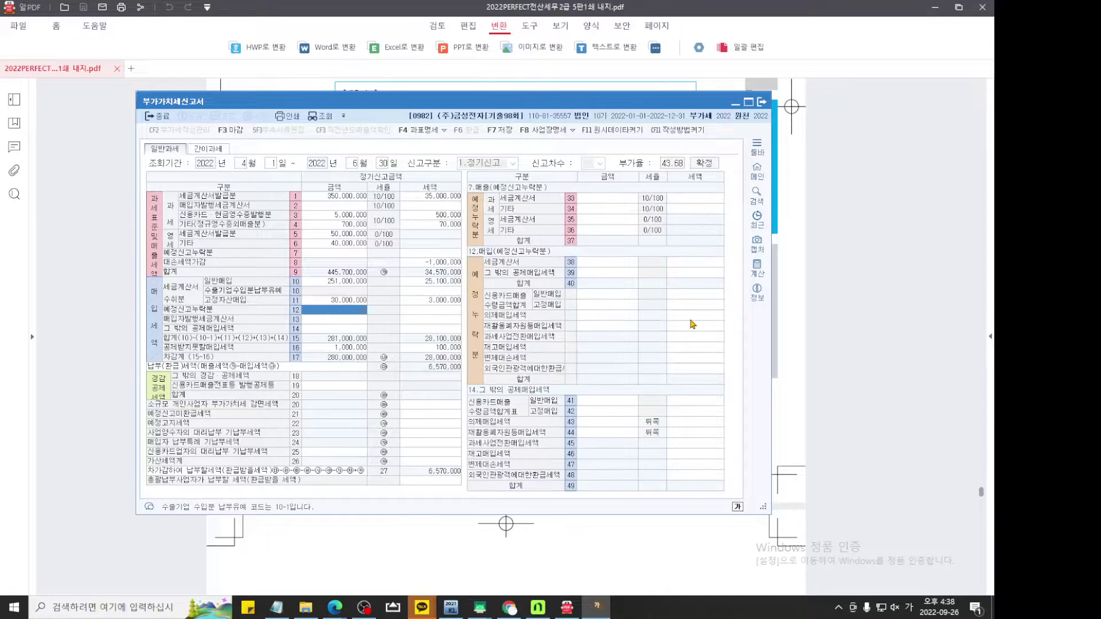
key(F9)
scroll(696, 339, up, 5)
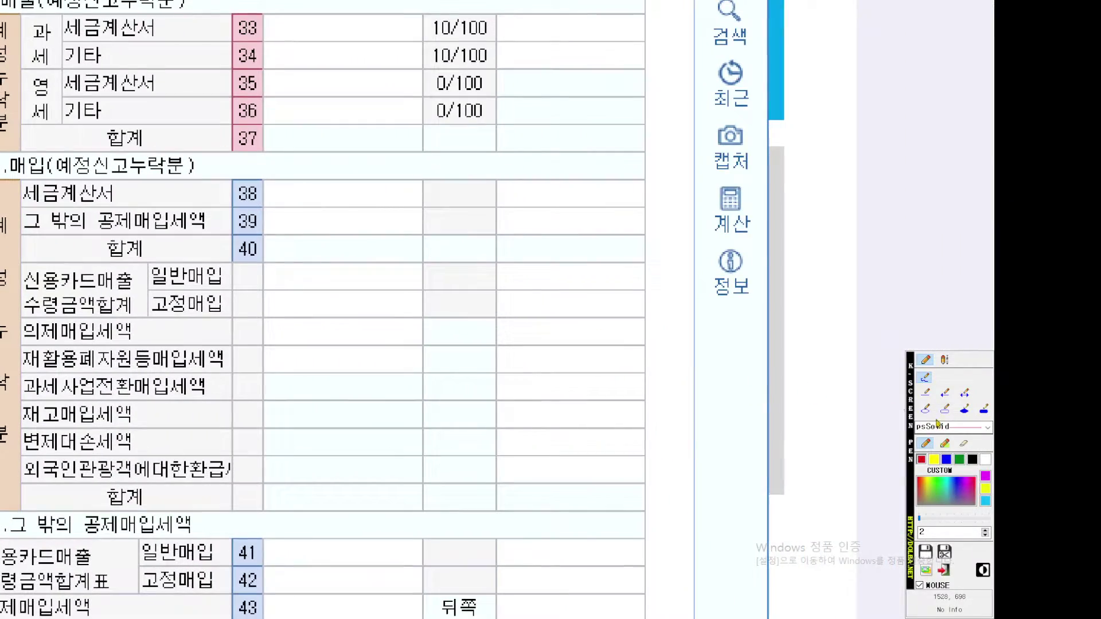
click(945, 409)
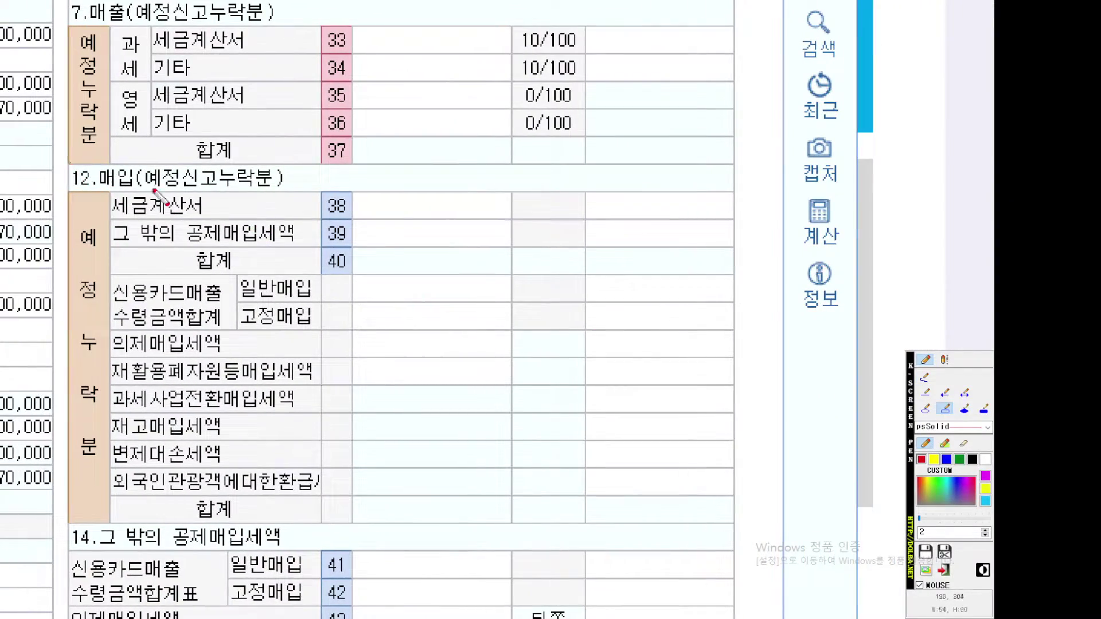
mouse_move(69, 163)
mouse_down()
mouse_move(717, 466)
mouse_move(740, 535)
mouse_up()
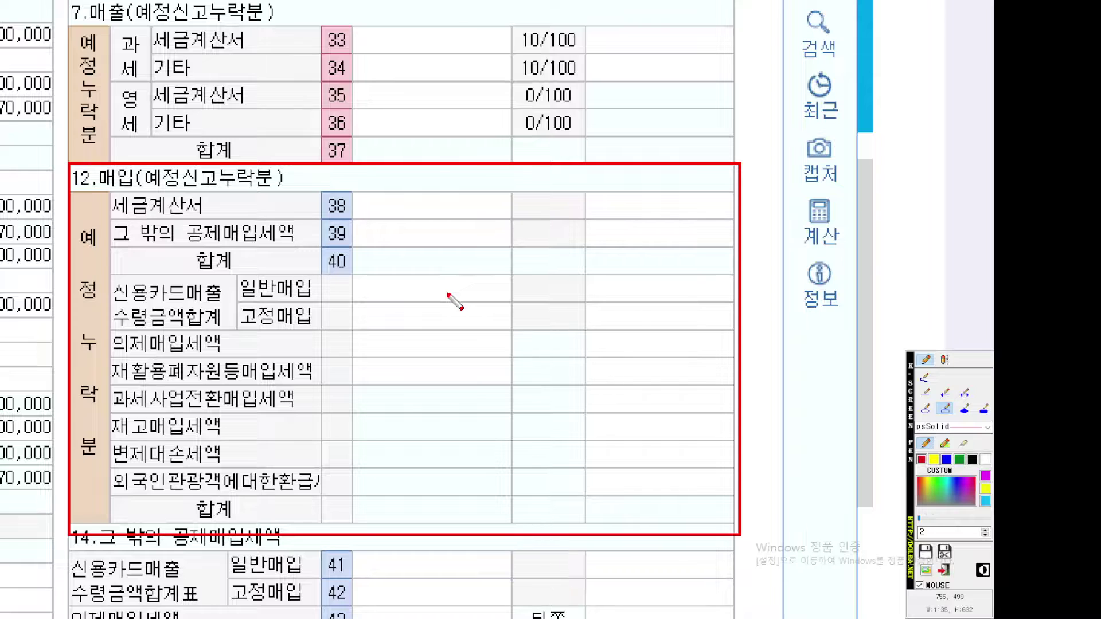
key(Escape)
Enter 금액 3,000,000 and 세액 300,000 in row 38, 세금계산서, of the 12.매입(예정신고누락분) section and check the entry in the annotation view.
click(614, 264)
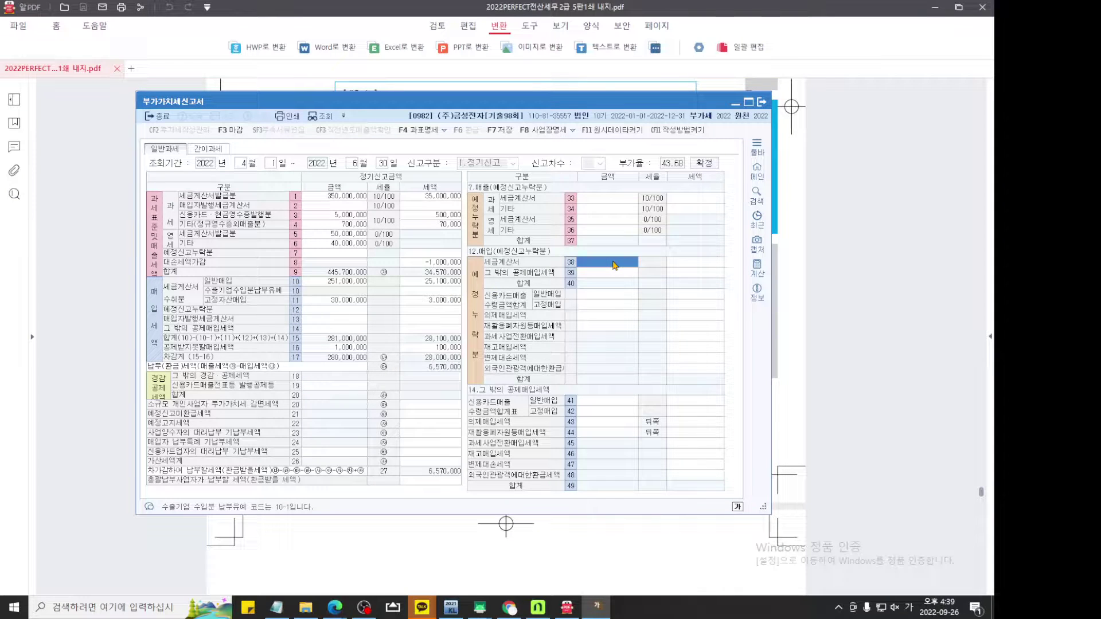
text(3300000000,00)
key(Return)
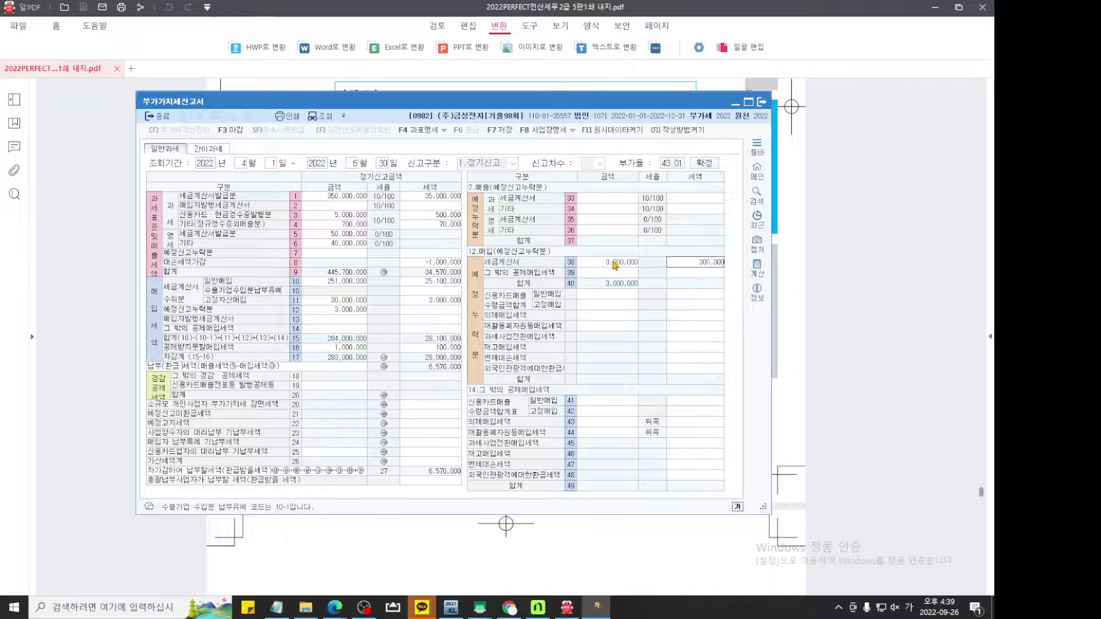
key(Return)
key(ctrl+grave)
scroll(614, 263, up, 5)
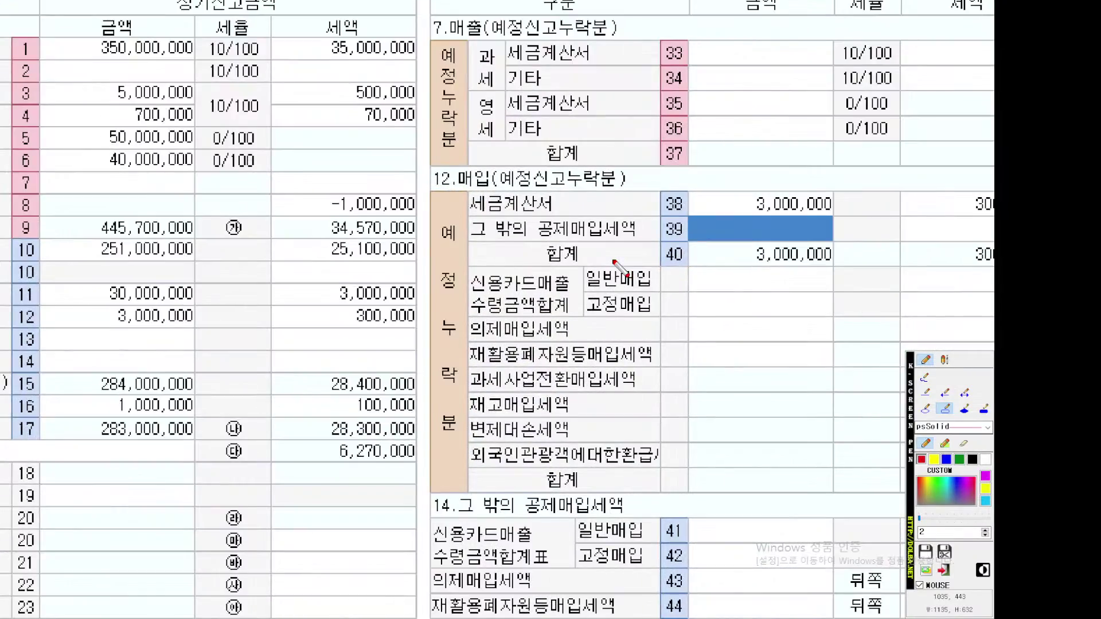
scroll(575, 275, up, 3)
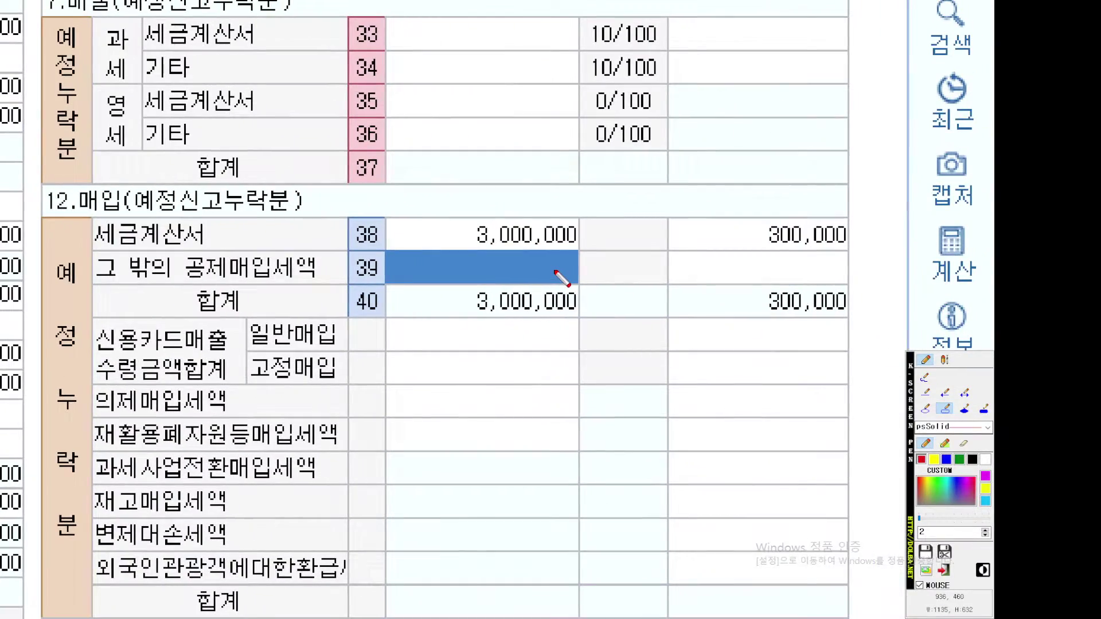
drag(534, 278, 671, 258)
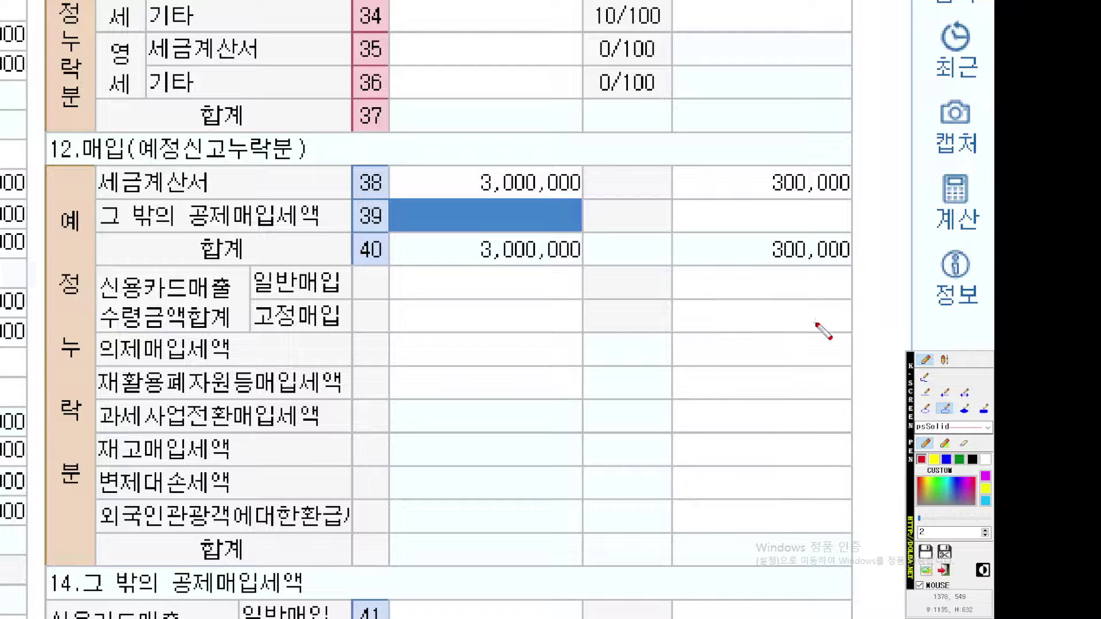
key(Escape)
Switch to the exam PDF, underline the 일반 매입 row of the 신용카드 사용분 매입내역 table in red, and close the annotation view.
click(870, 313)
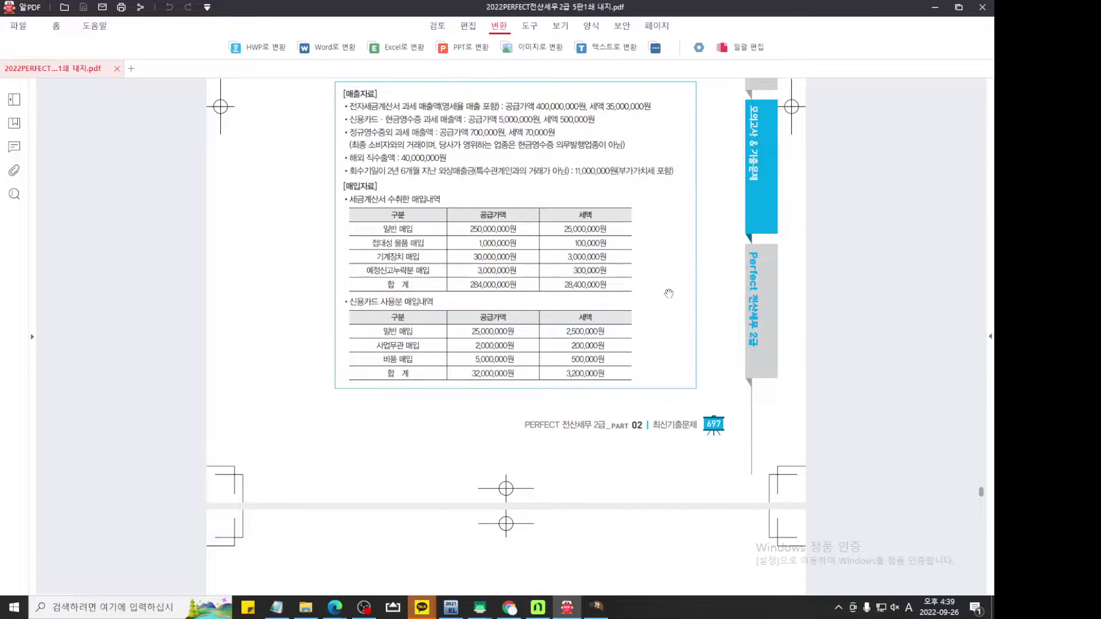
scroll(668, 293, down, 1)
key(ctrl+2)
scroll(670, 295, up, 4)
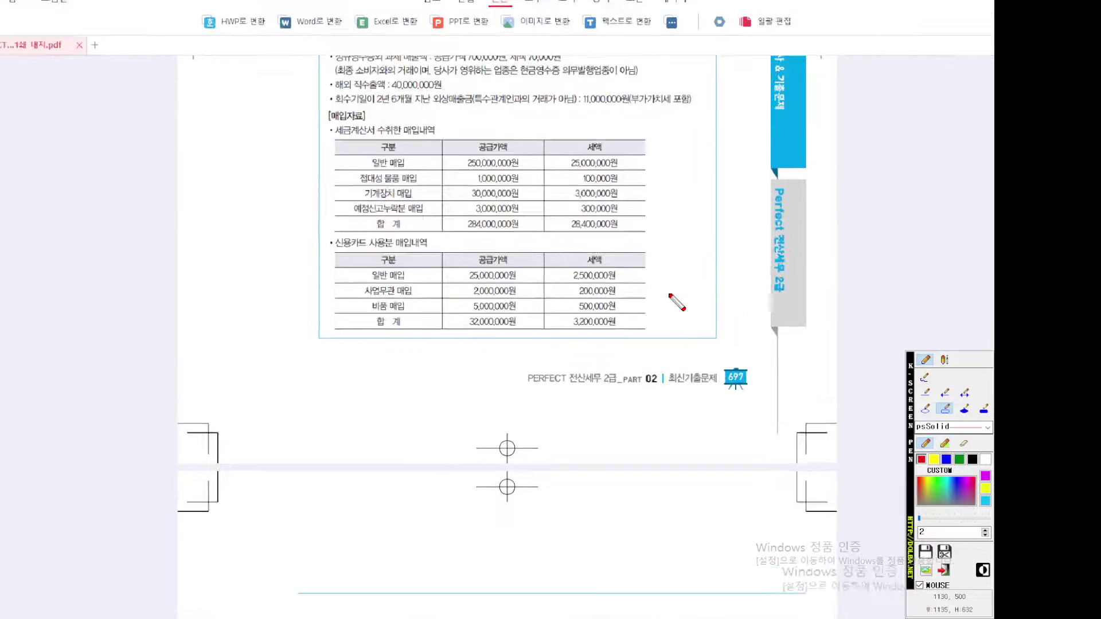
scroll(677, 302, up, 4)
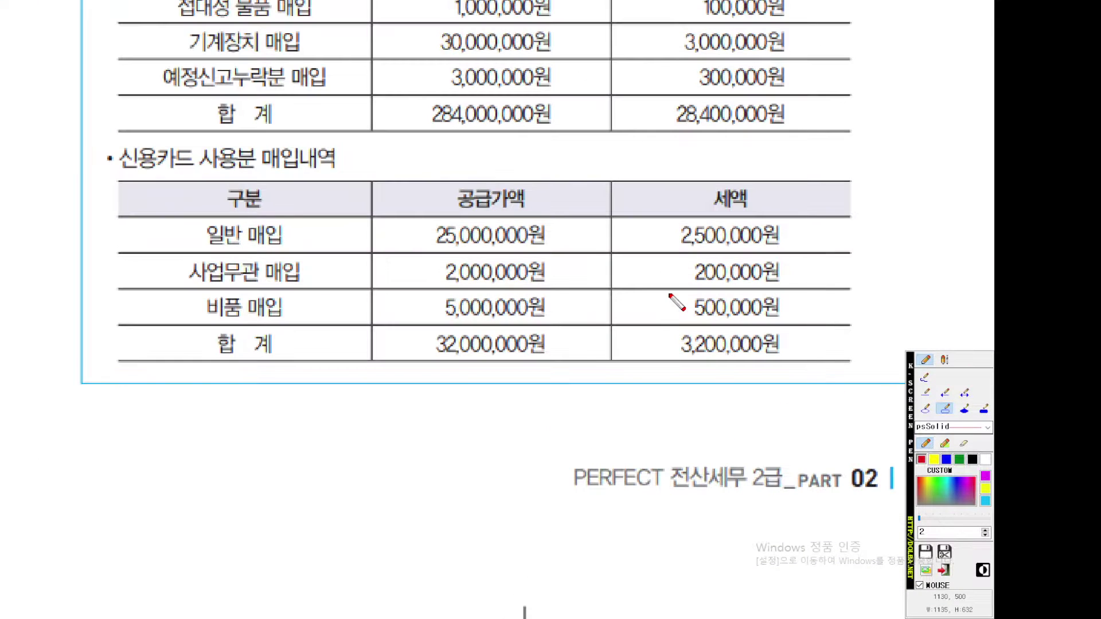
click(924, 377)
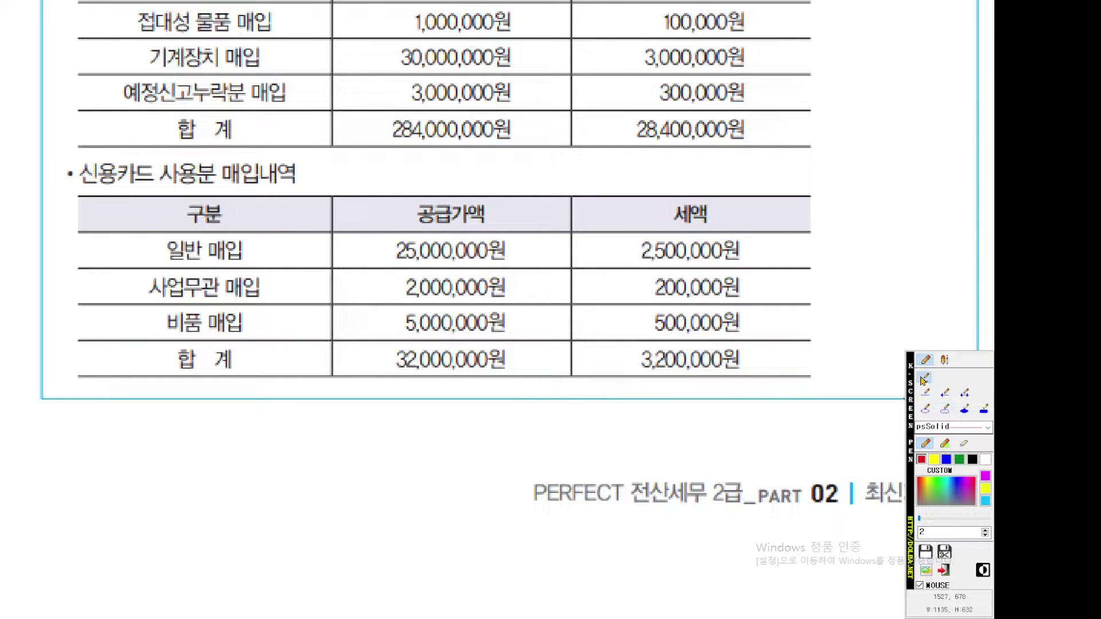
scroll(528, 267, up, 1)
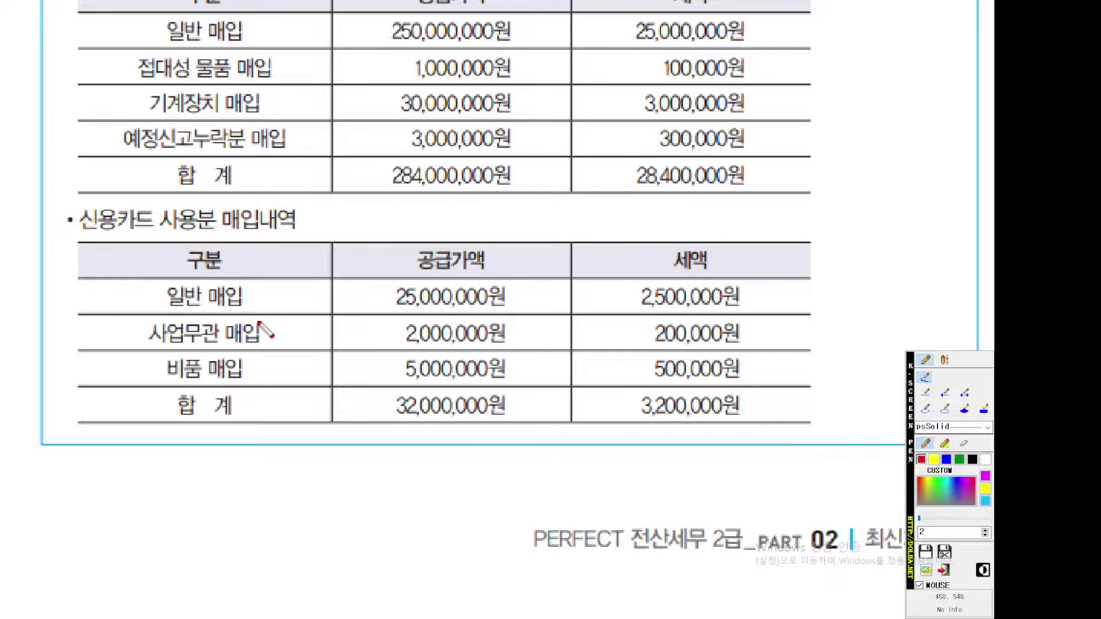
drag(157, 313, 786, 321)
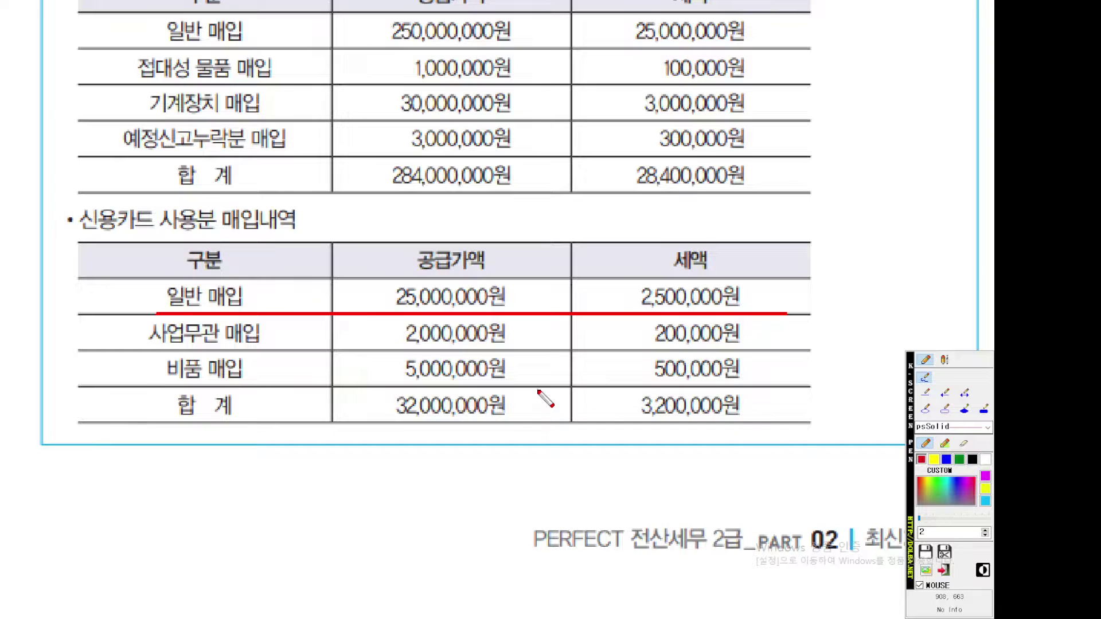
key(Escape)
Switch to the KcLep VAT return, select row 14, 그 밖의 공제매입세액, mark its detail section in red, and close the annotation view.
click(597, 612)
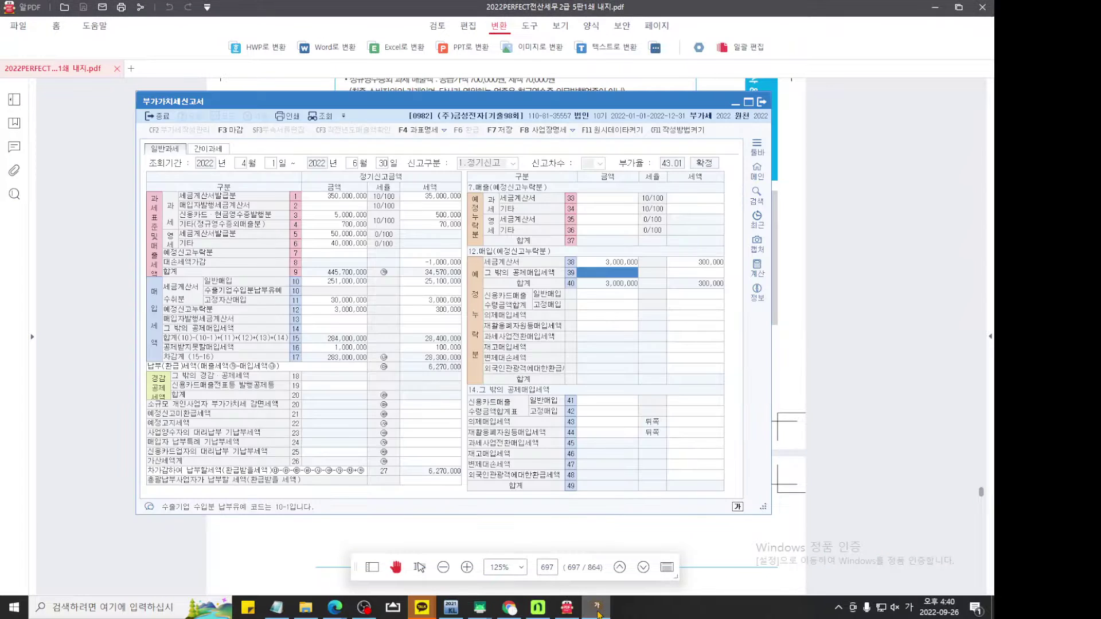
click(344, 329)
key(ctrl+F12)
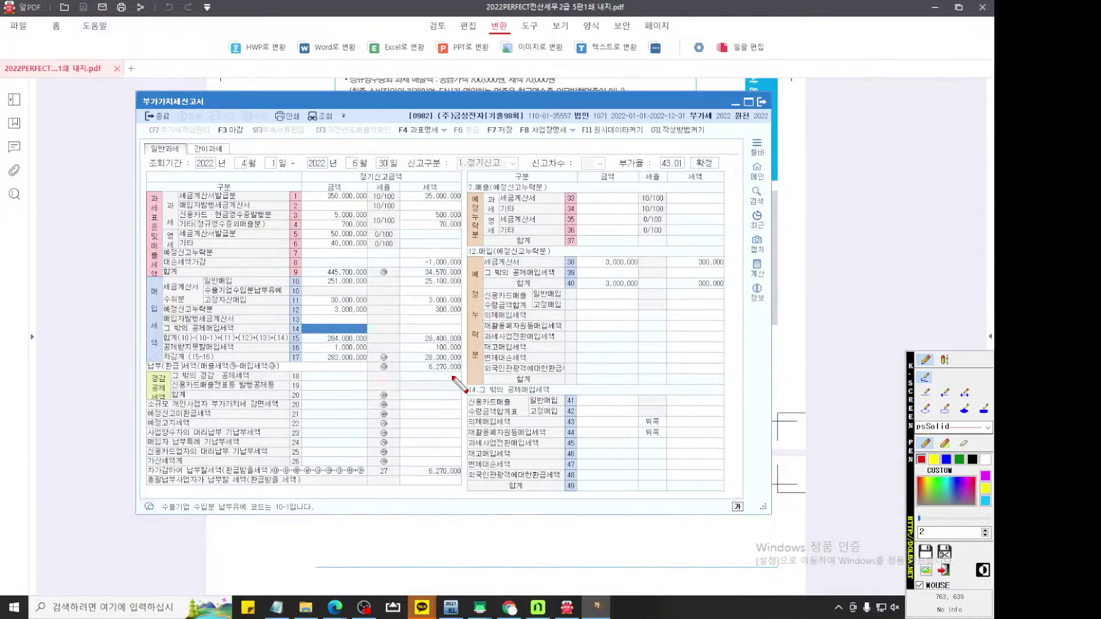
scroll(453, 376, up, 8)
scroll(453, 376, up, 1)
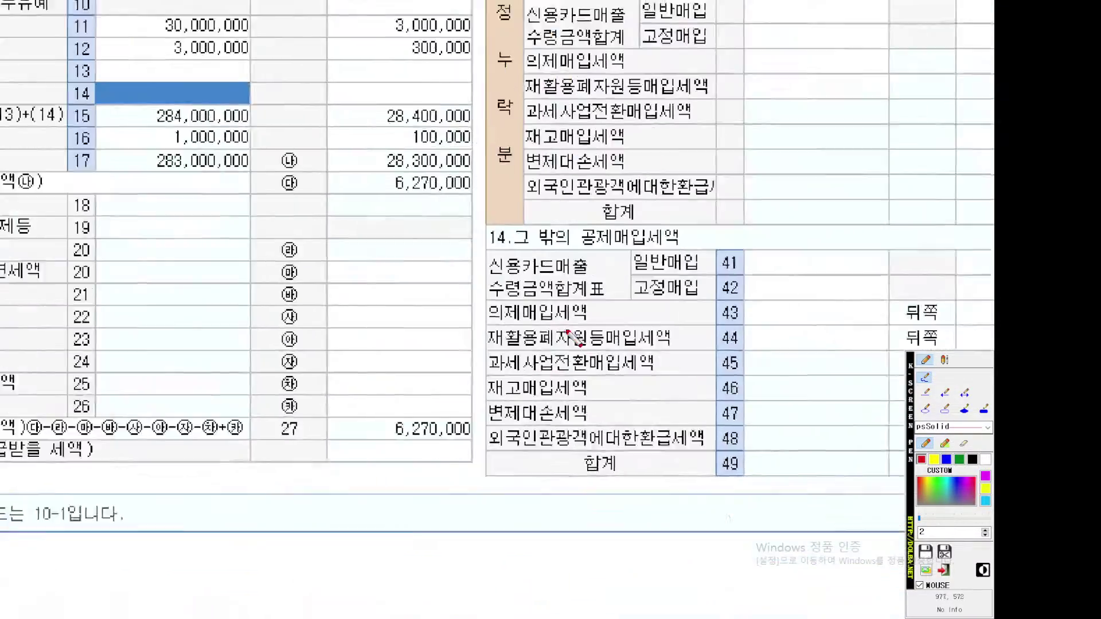
scroll(487, 333, up, 1)
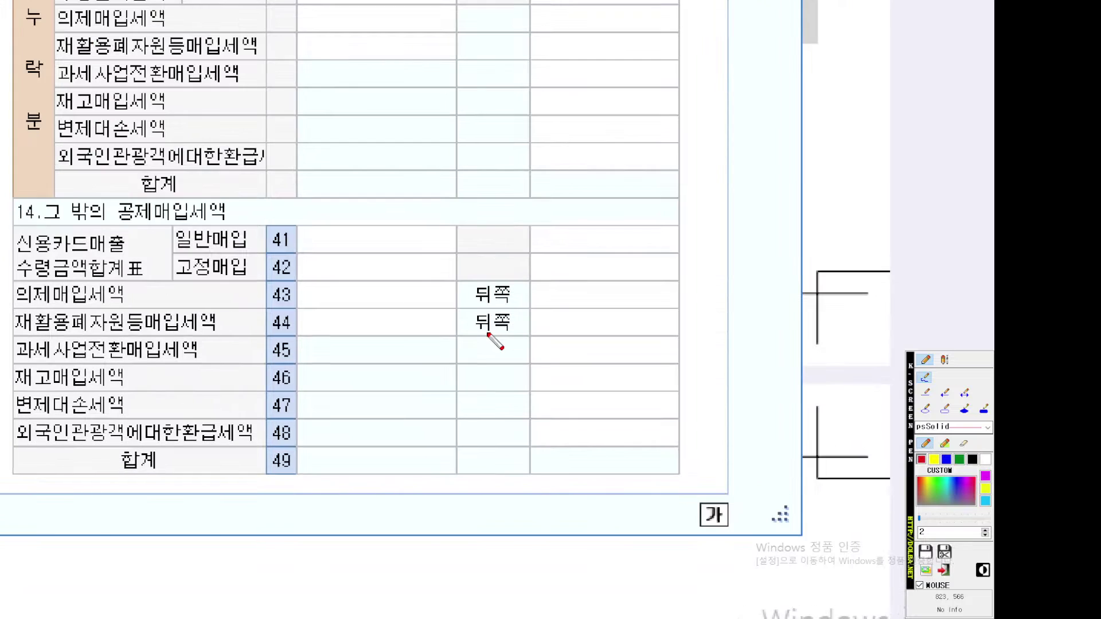
key(ctrl)
click(922, 460)
drag(144, 286, 192, 312)
key(Escape)
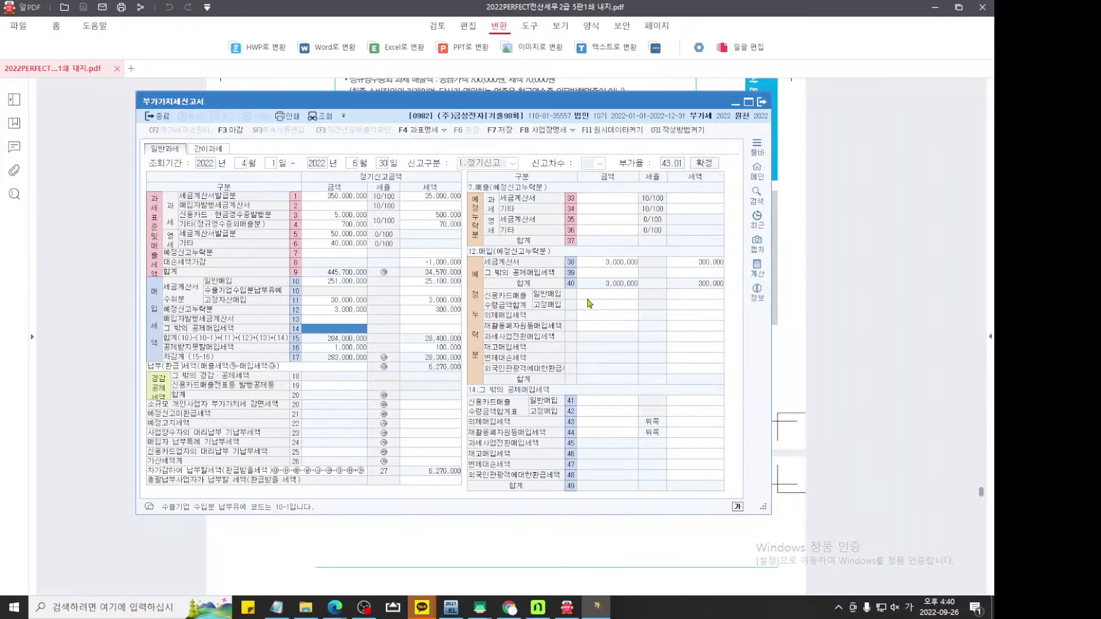
Enter 금액 25,000,000 and 세액 2,500,000 in row 41, 신용카드매출수령금액합계표 일반매입, and check the entry in the annotation view.
click(607, 401)
text(22)
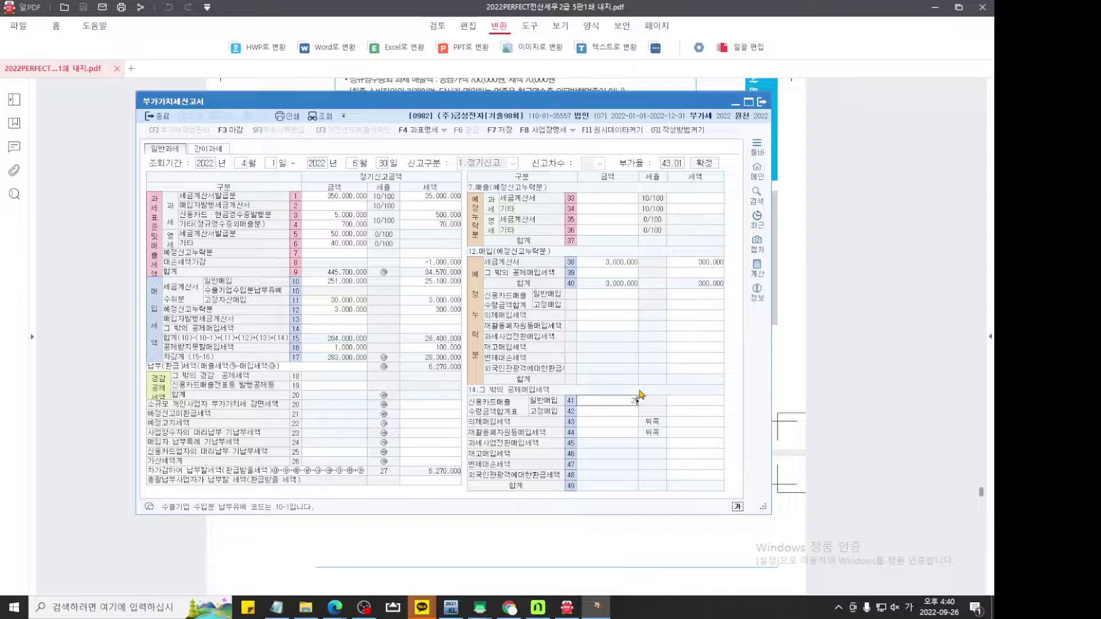
text(5000000)
key(Return)
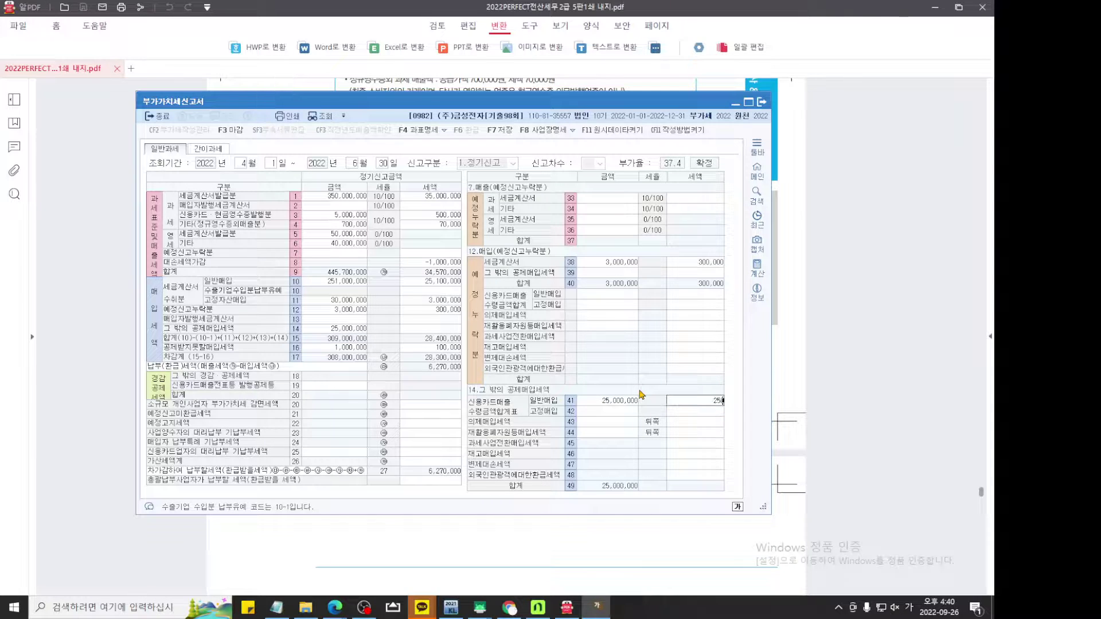
text(25,000,00)
key(Return)
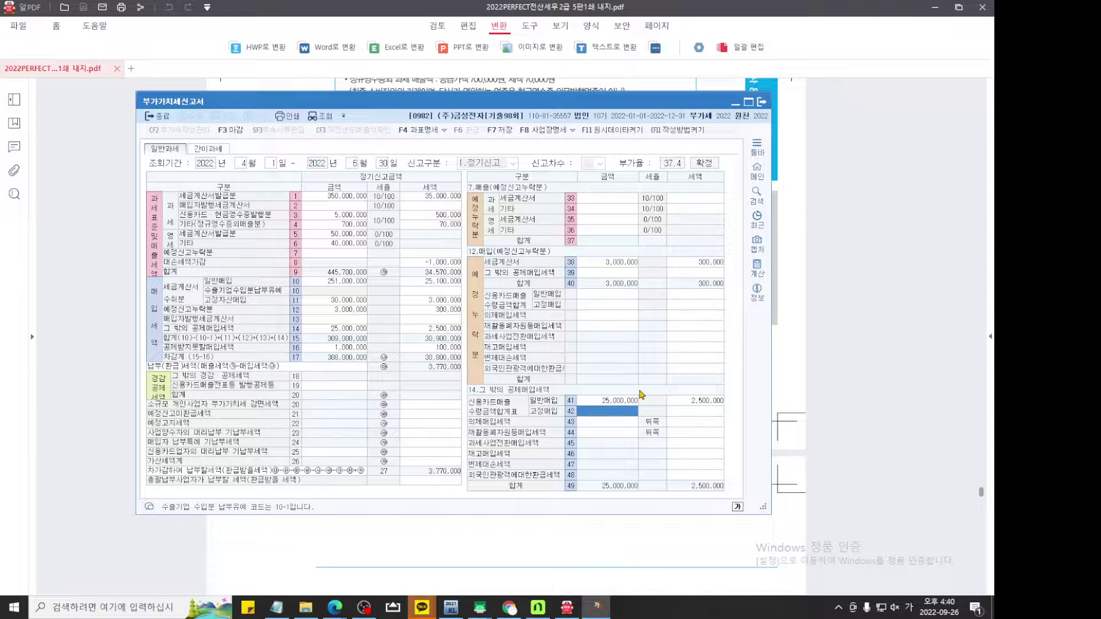
key(ctrl+1)
scroll(640, 391, up, 8)
drag(640, 391, 550, 329)
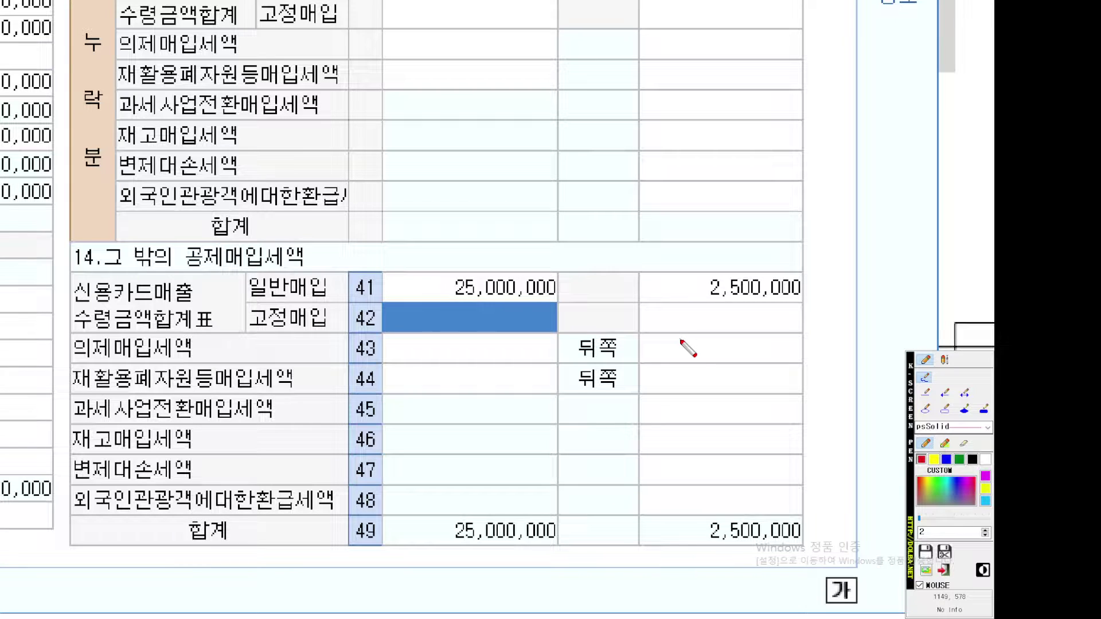
key(Escape)
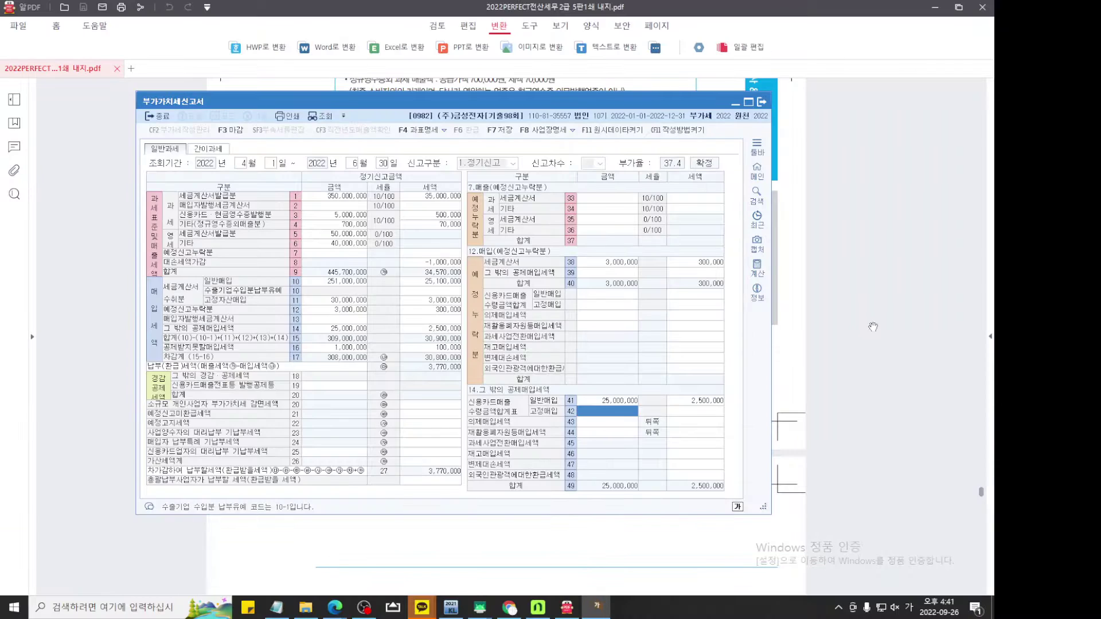
Switch to the exam PDF, box the 사업무관 매입 row of the credit card purchase table in red, and close the annotation view.
click(873, 326)
key(ctrl+1)
scroll(602, 306, up, 9)
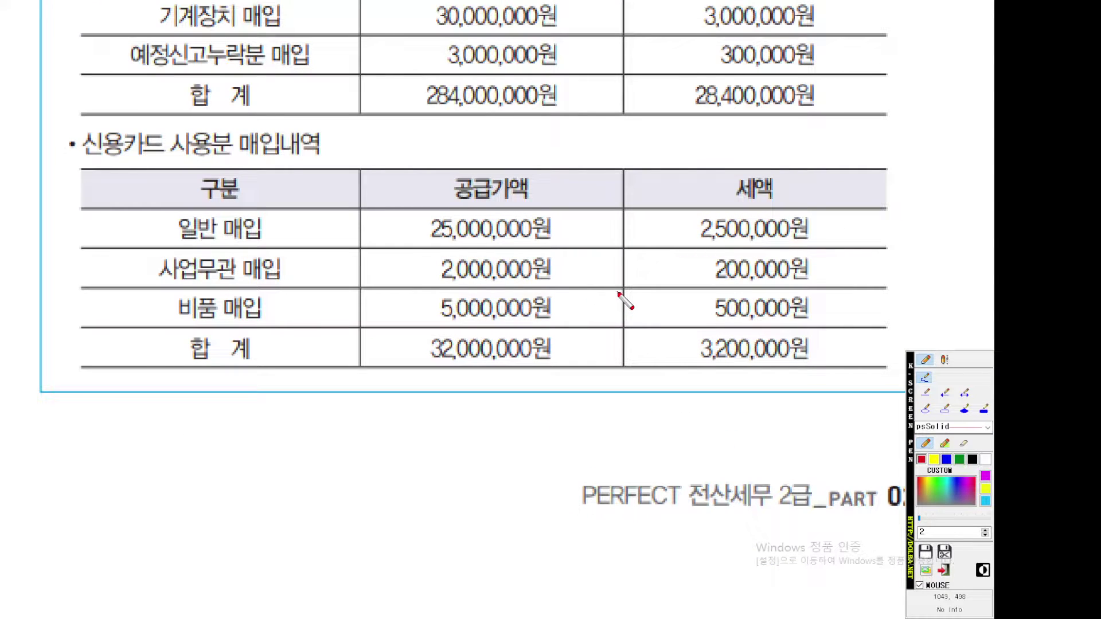
drag(644, 255, 613, 302)
key(ctrl)
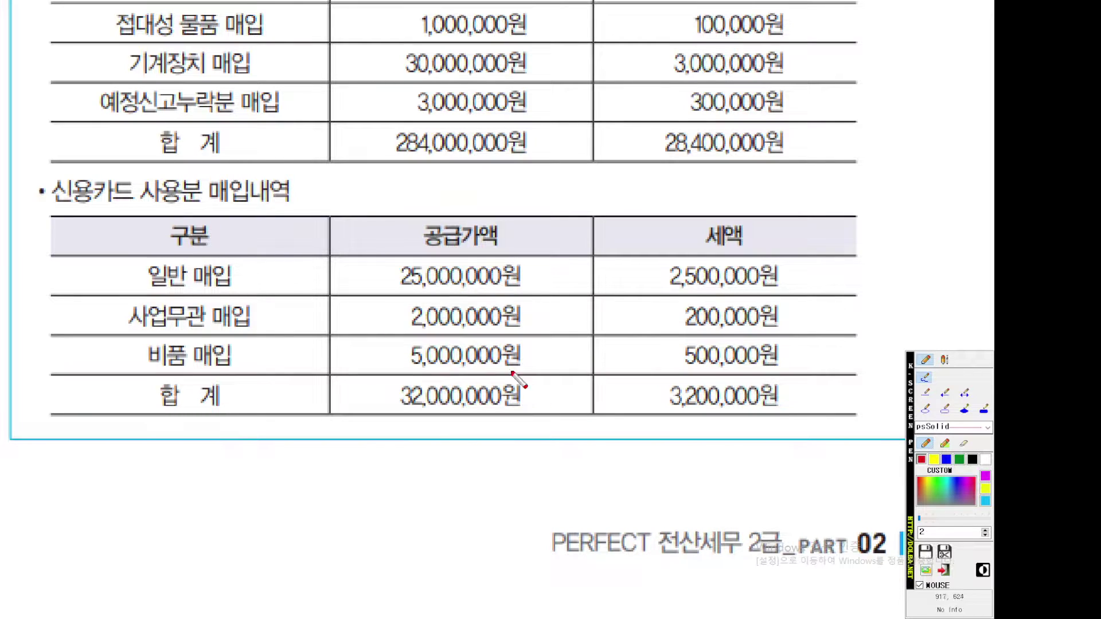
drag(778, 331, 131, 332)
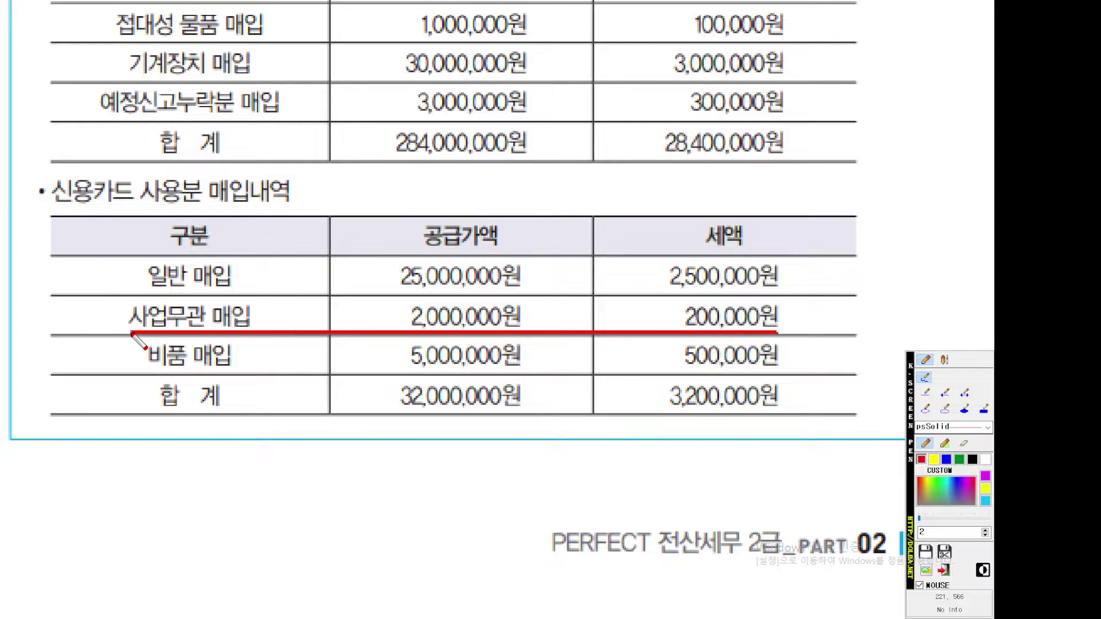
mouse_move(143, 330)
mouse_down()
mouse_move(107, 329)
mouse_move(347, 296)
mouse_move(766, 297)
mouse_move(821, 314)
mouse_move(821, 332)
mouse_move(740, 332)
mouse_up()
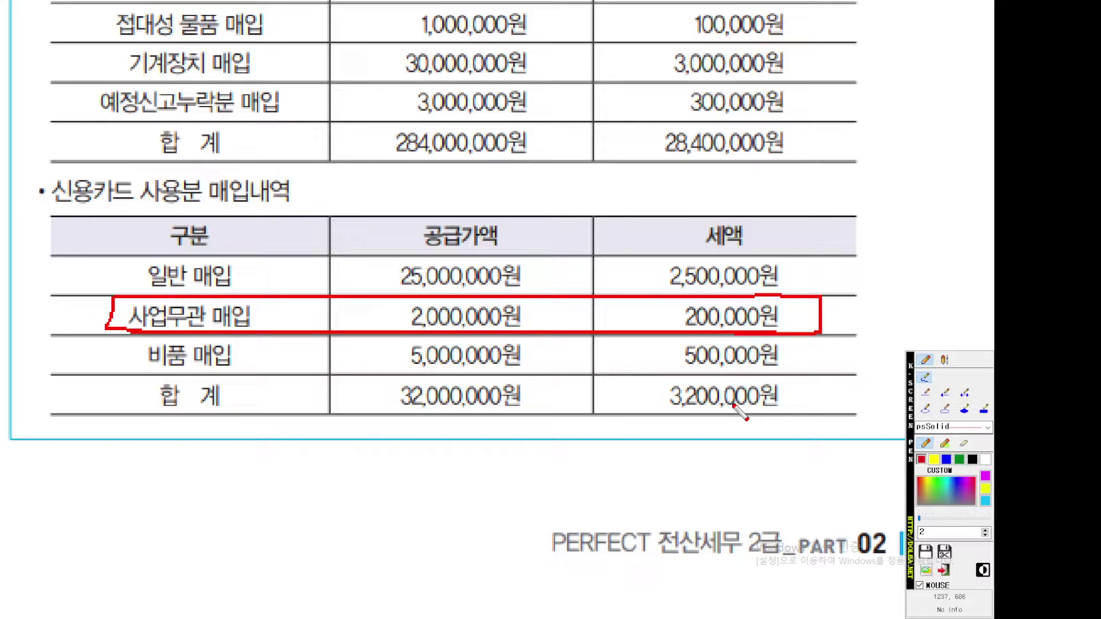
scroll(740, 413, up, 1)
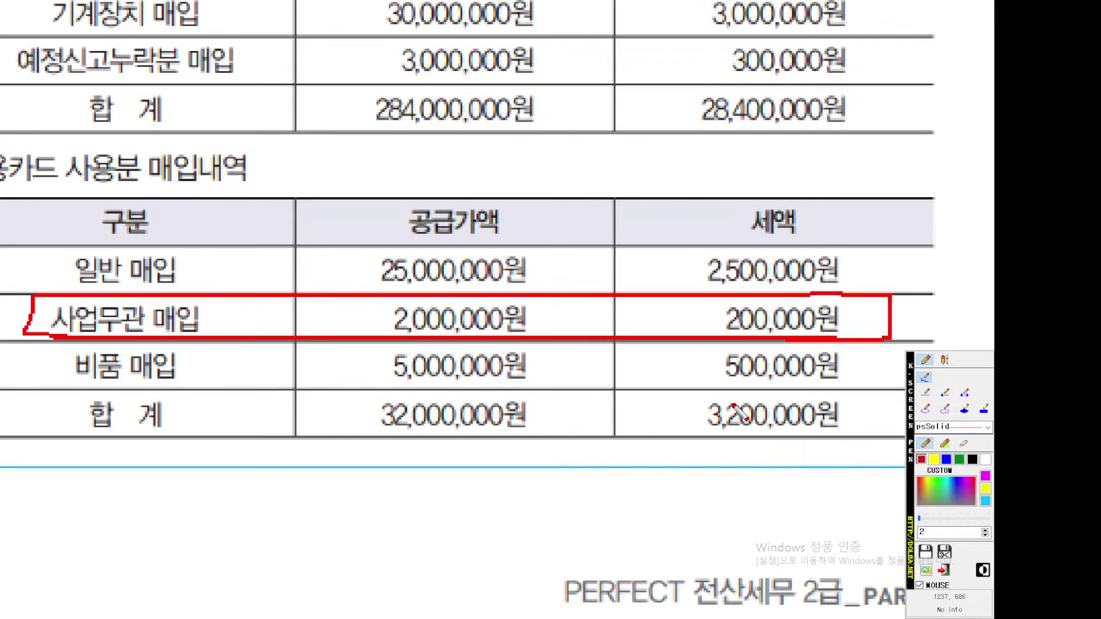
scroll(741, 411, up, 1)
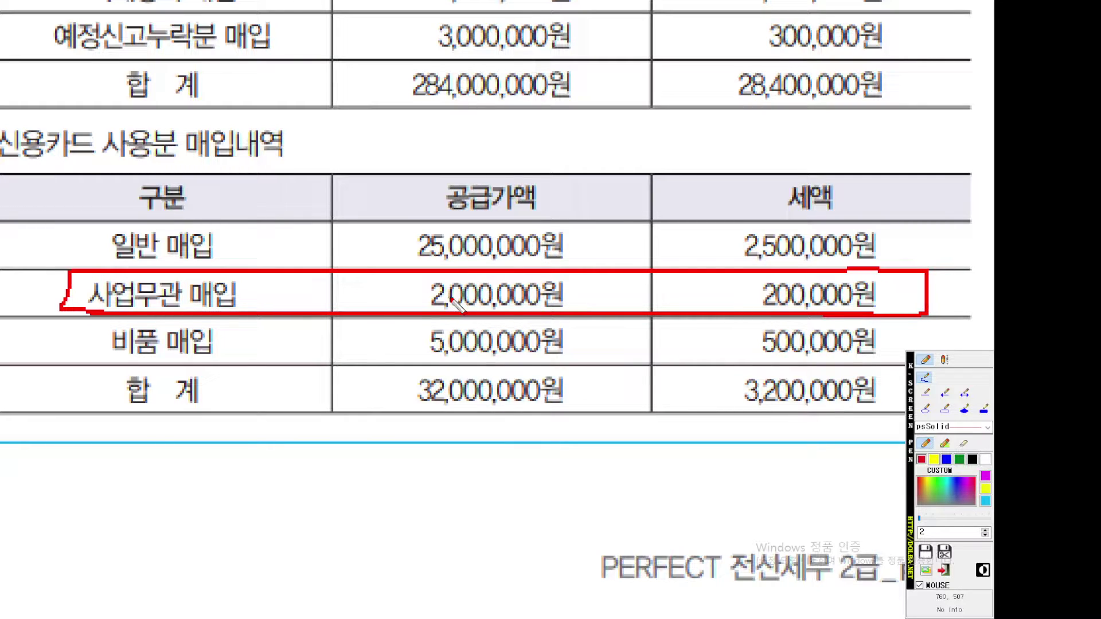
key(Escape)
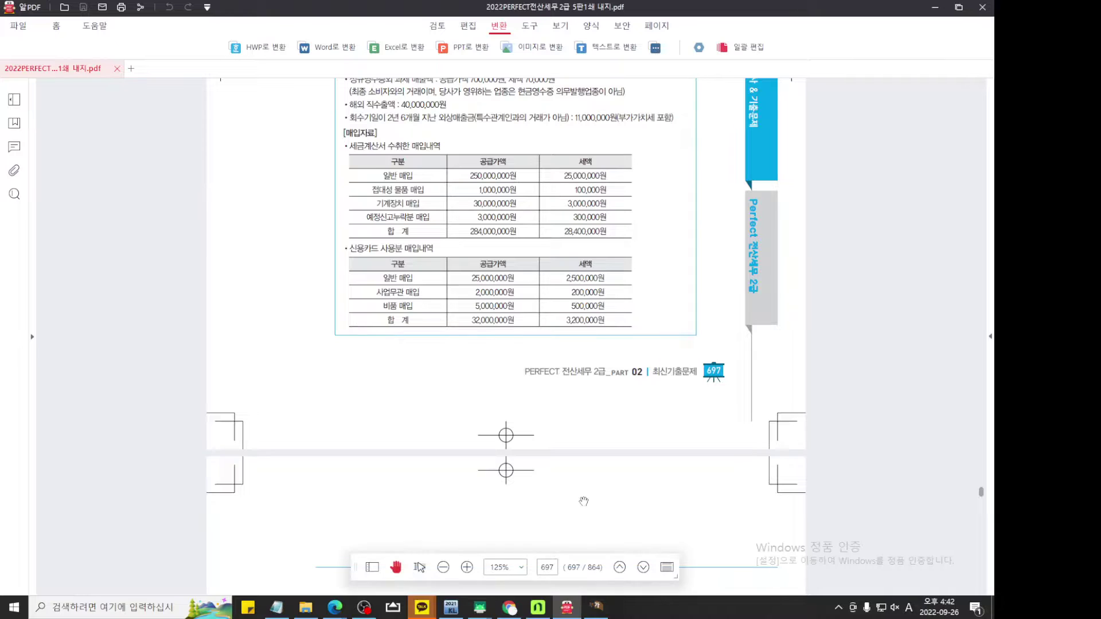
Switch to the KcLep VAT return, save it, and dismiss the confirmation.
click(596, 606)
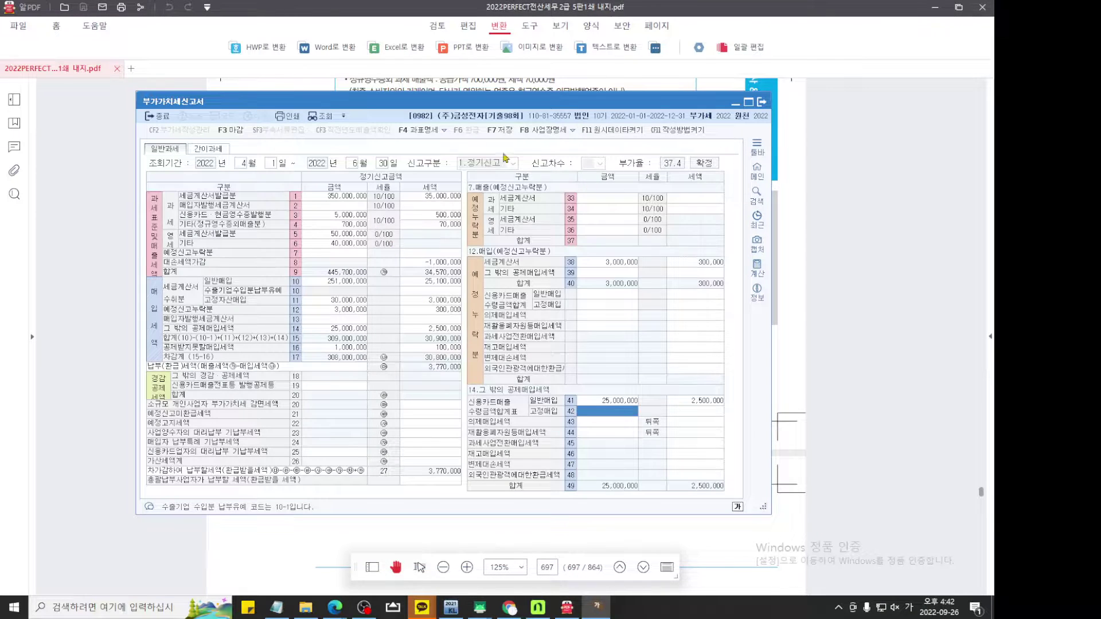
click(500, 130)
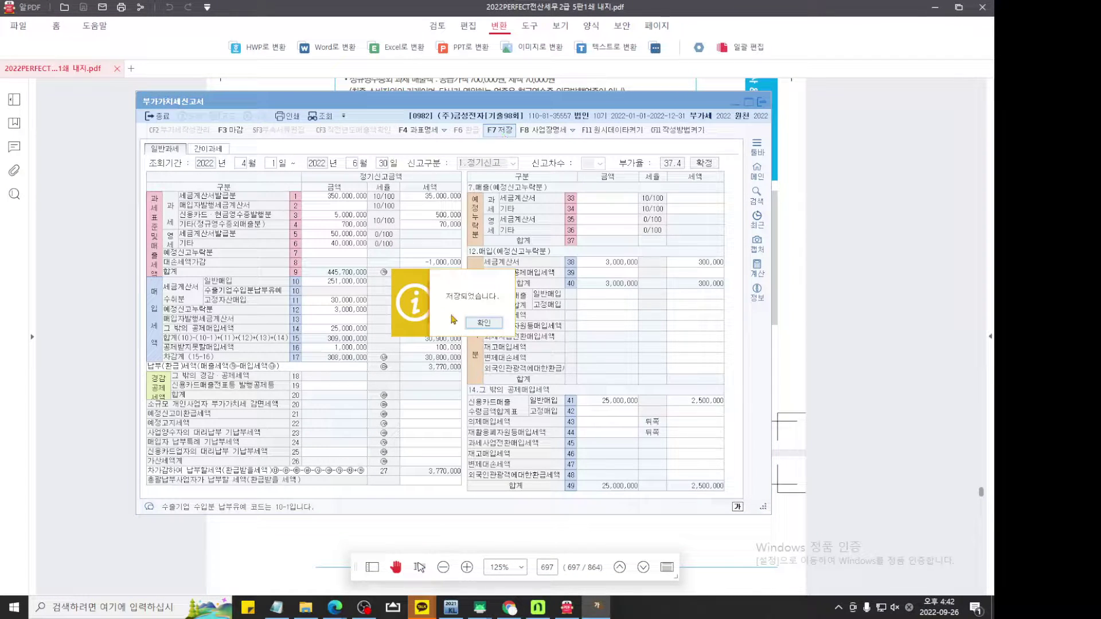
click(484, 322)
Set the return's 조회기간 to October 1 through December 31, 2022.
click(239, 168)
text(1)
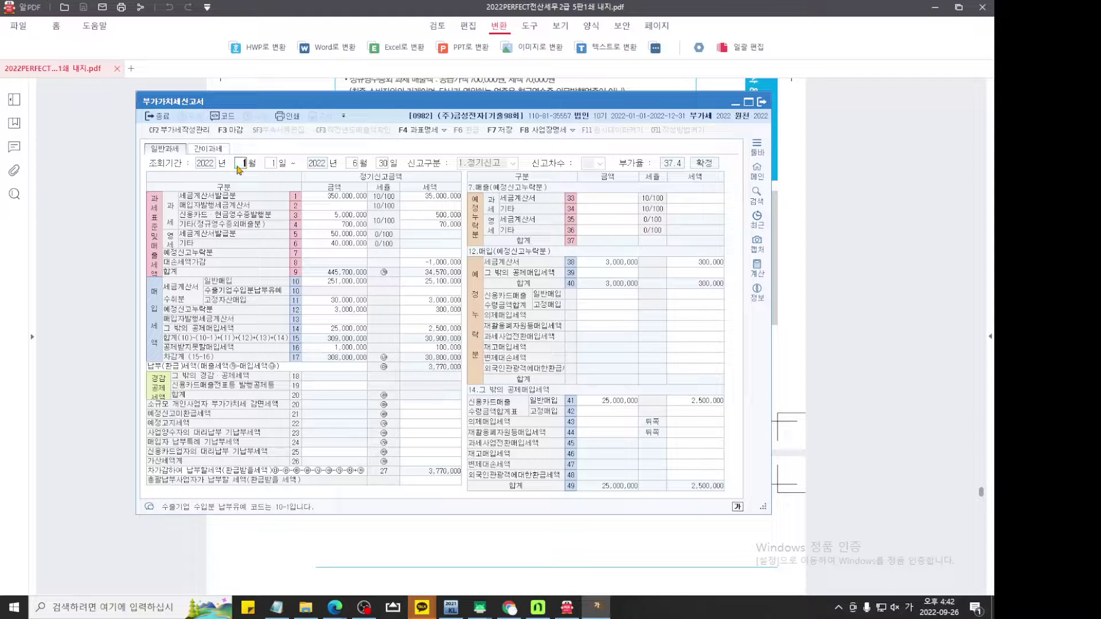
text(0)
key(Return)
text(12)
key(Return)
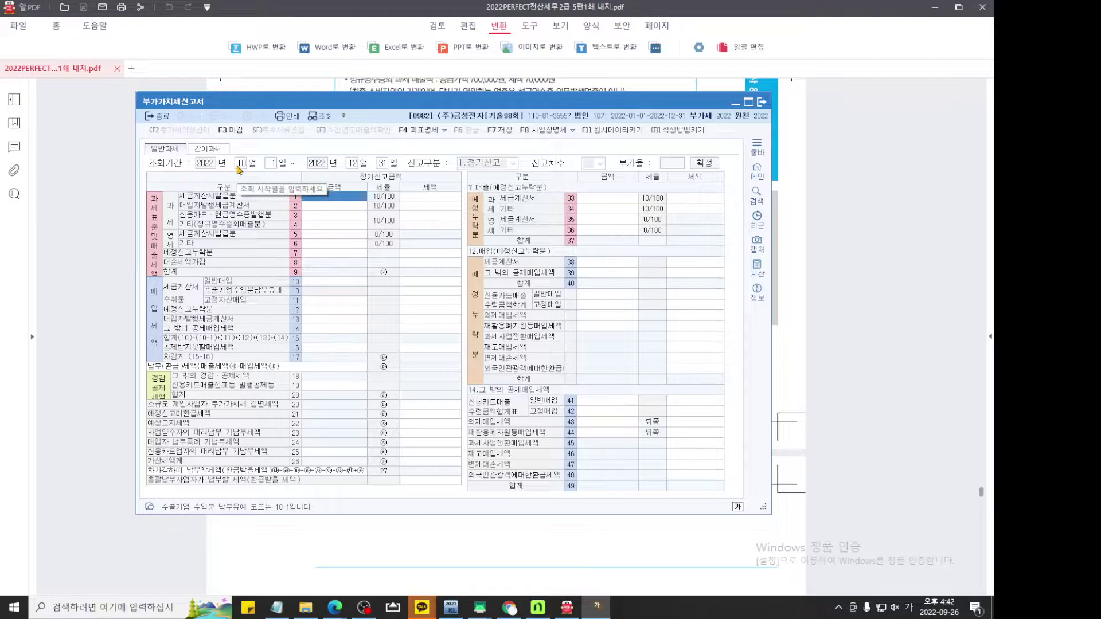
Box the 세금계산서 수취분 label in the 매입세액 section in red.
key(ctrl+2)
scroll(494, 306, up, 4)
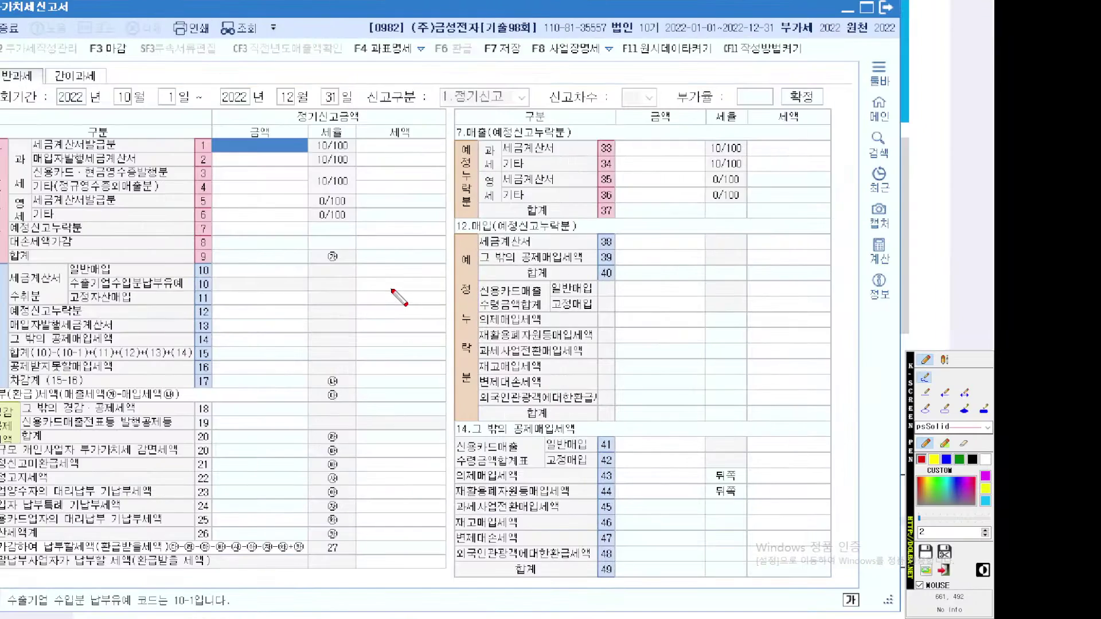
scroll(399, 297, up, 4)
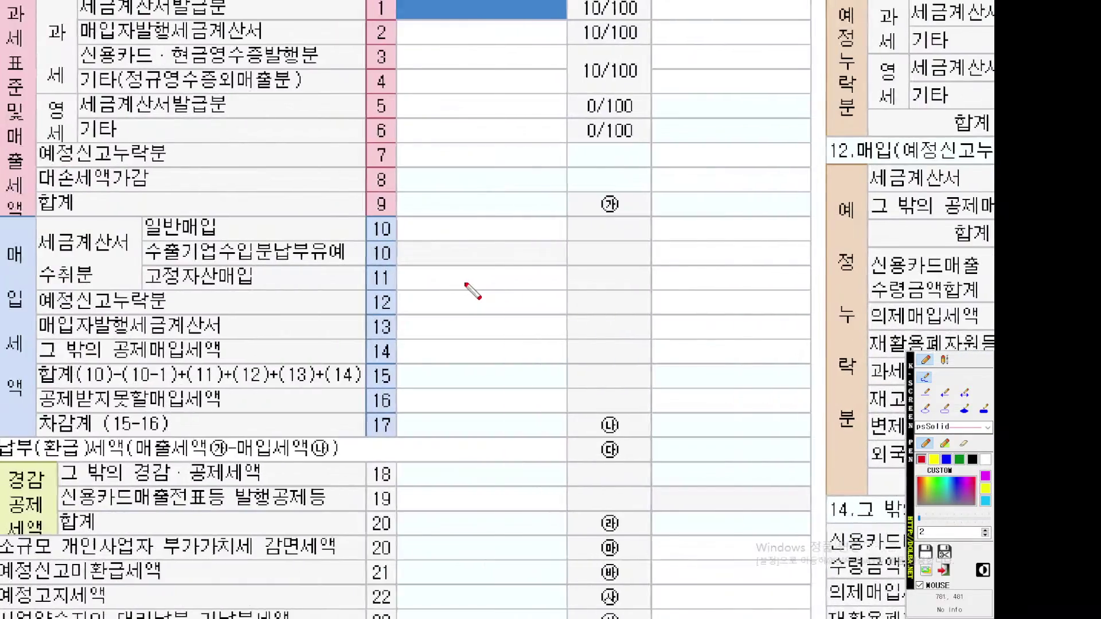
mouse_move(148, 292)
mouse_down()
mouse_move(50, 284)
mouse_move(71, 216)
mouse_move(154, 238)
mouse_move(153, 285)
mouse_up()
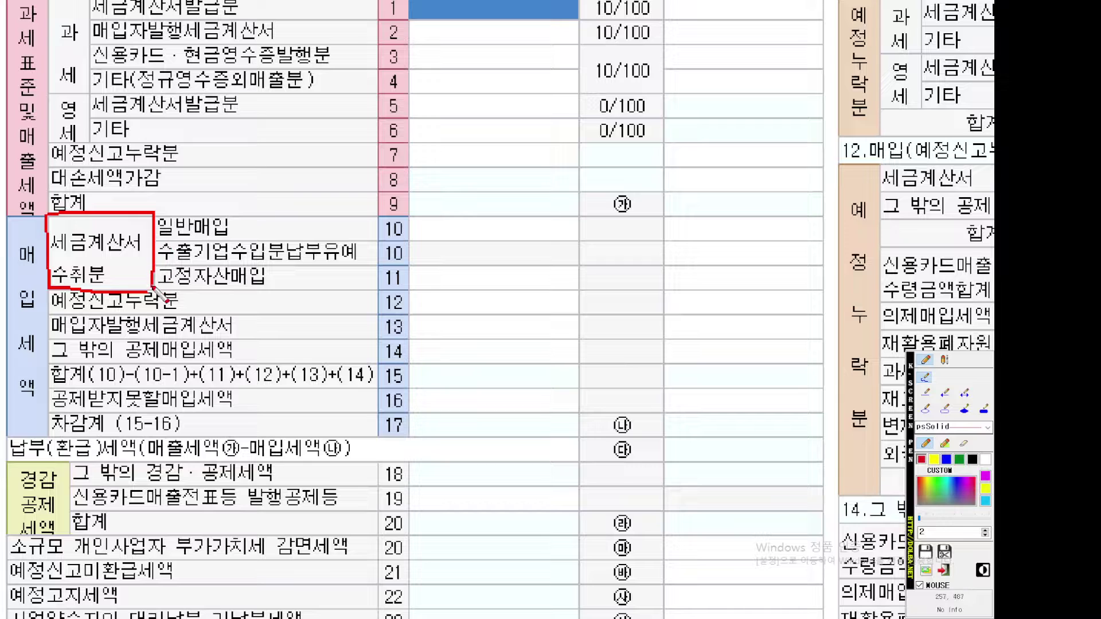
Close the annotation view and enter 2,000,000 as the 일반매입 amount under 세금계산서 수취분.
key(Escape)
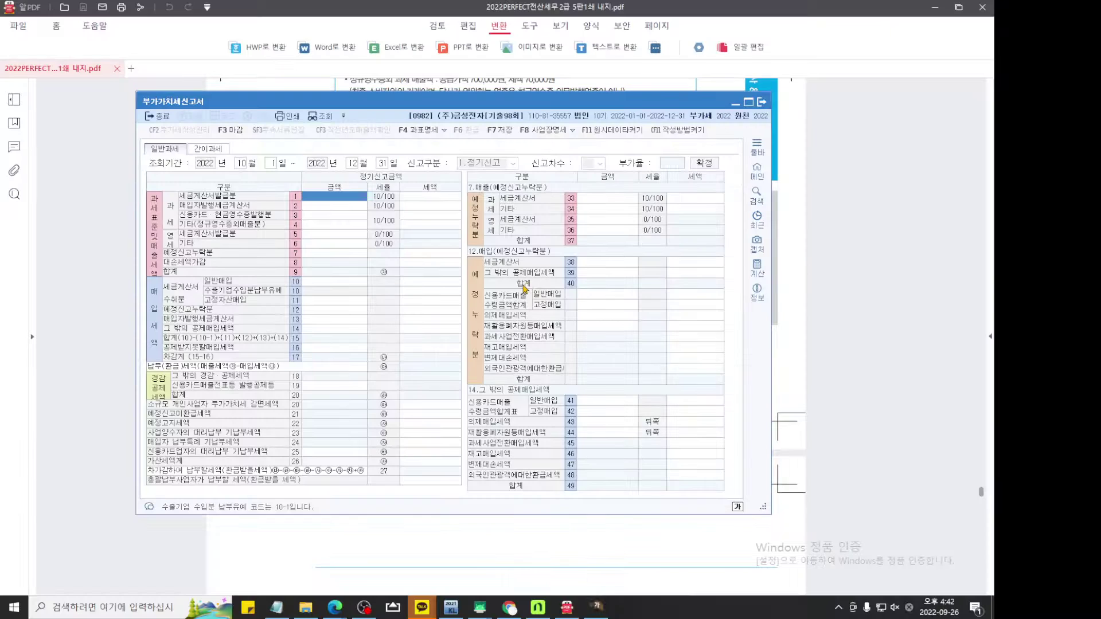
click(327, 282)
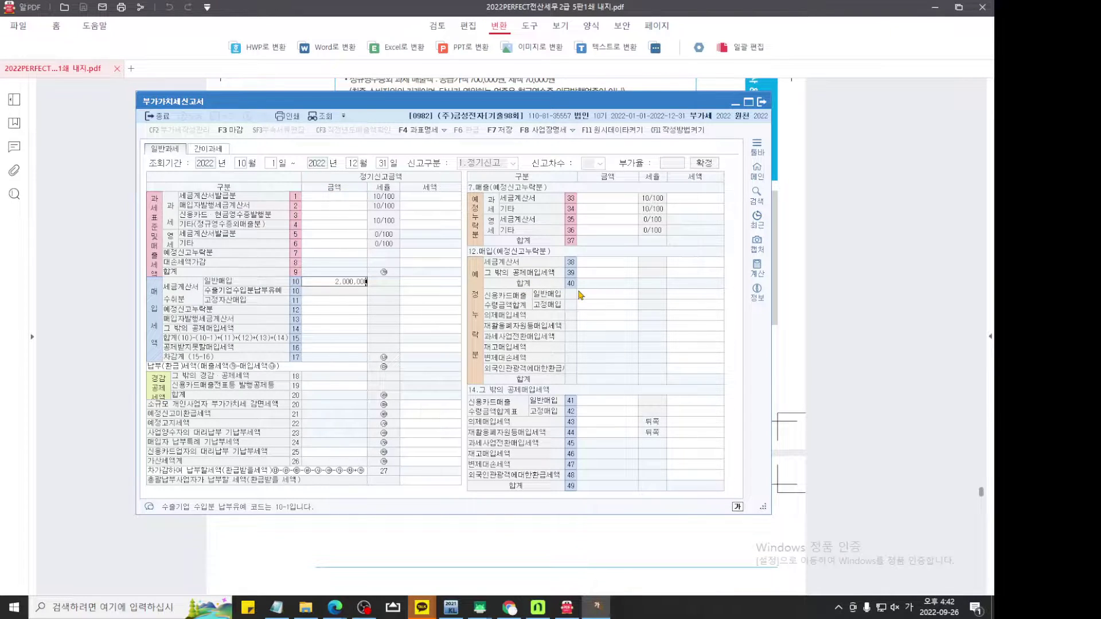
key(Return)
text(2,000,00)
key(Return)
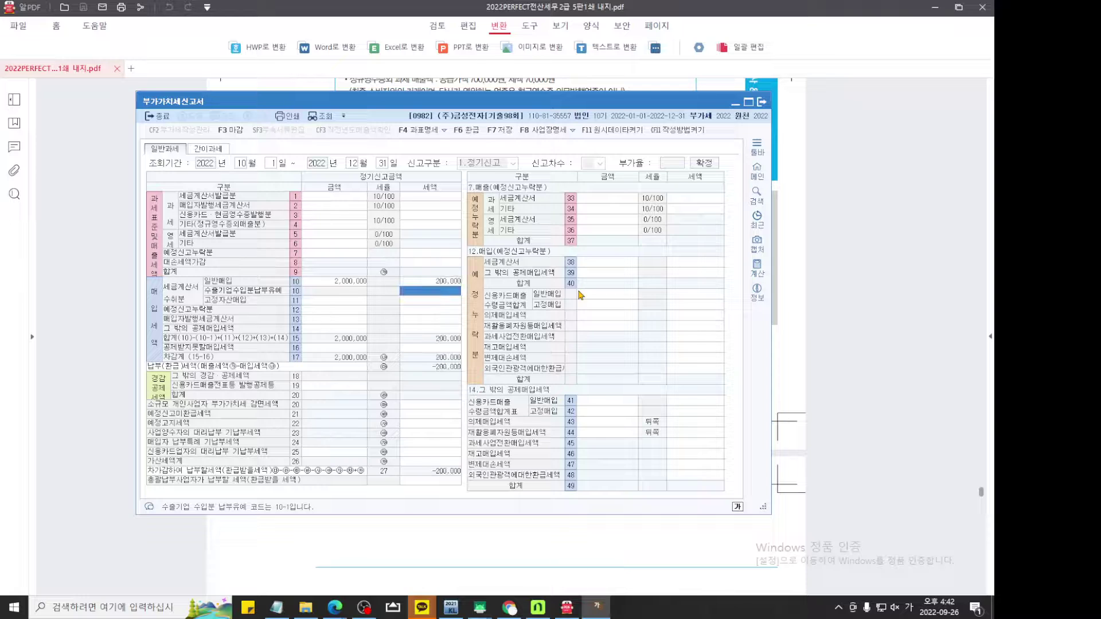
In the 공제받지못할매입세액 details, enter an amount of 2,000,000 and tax of 200,000 for 공제받지못할 매입세액.
click(344, 348)
click(613, 200)
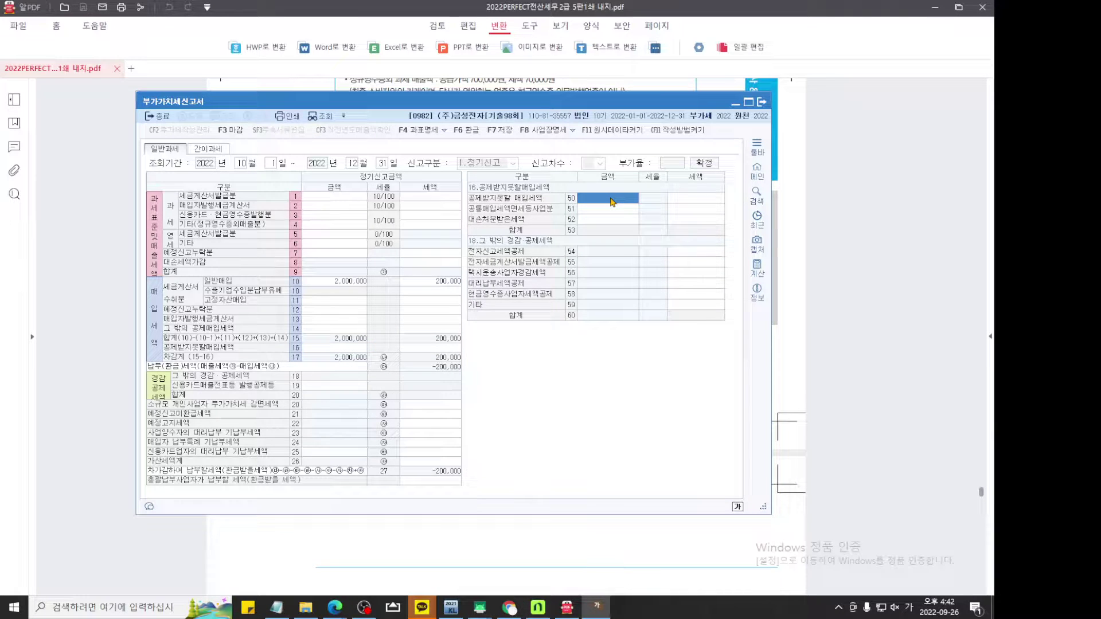
text(2000000)
key(Return)
text(200000)
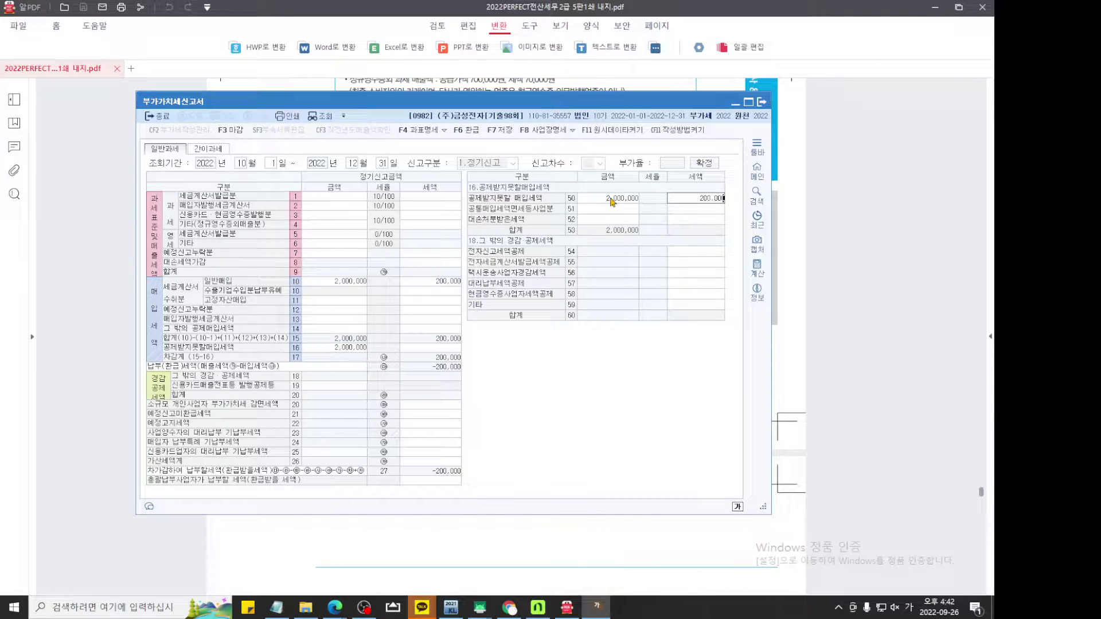
key(Return)
key(ctrl+1)
scroll(510, 236, up, 5)
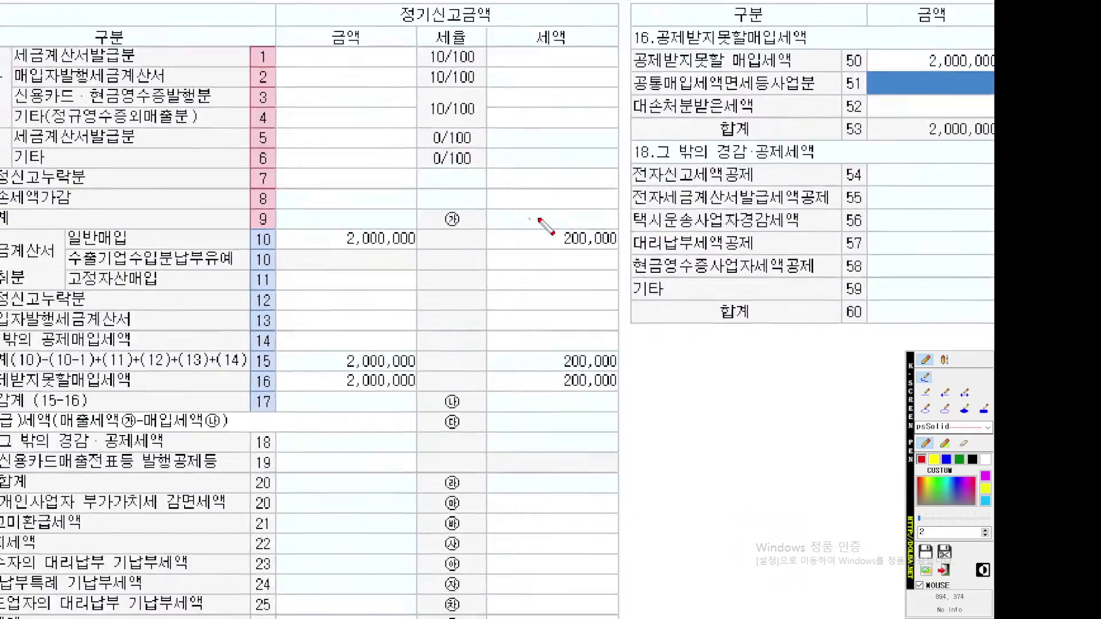
scroll(539, 218, down, 3)
scroll(556, 233, up, 3)
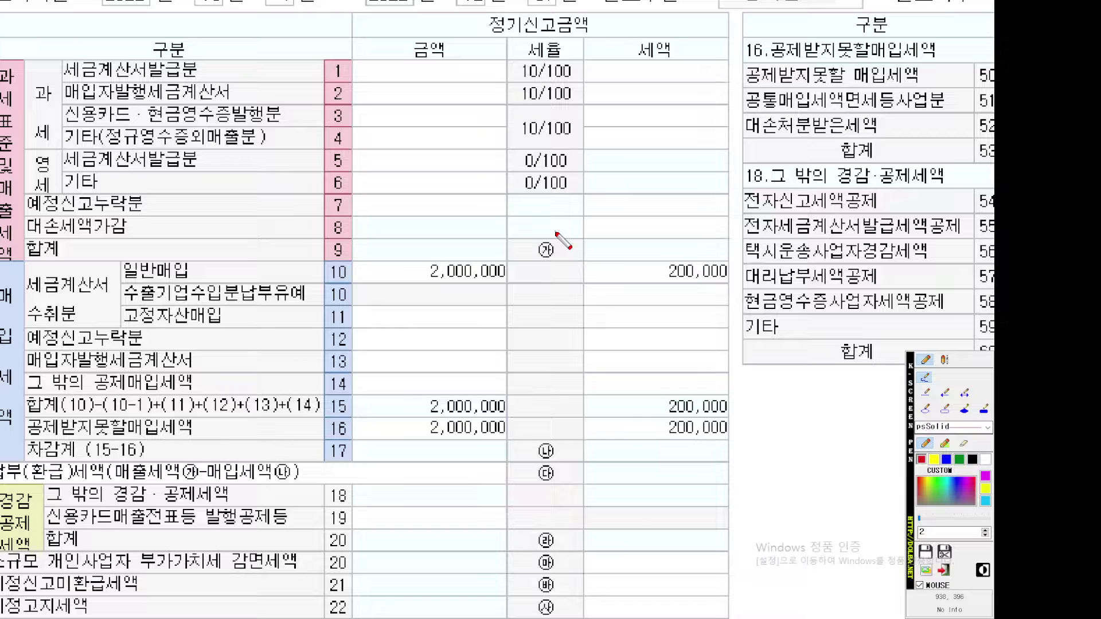
key(Escape)
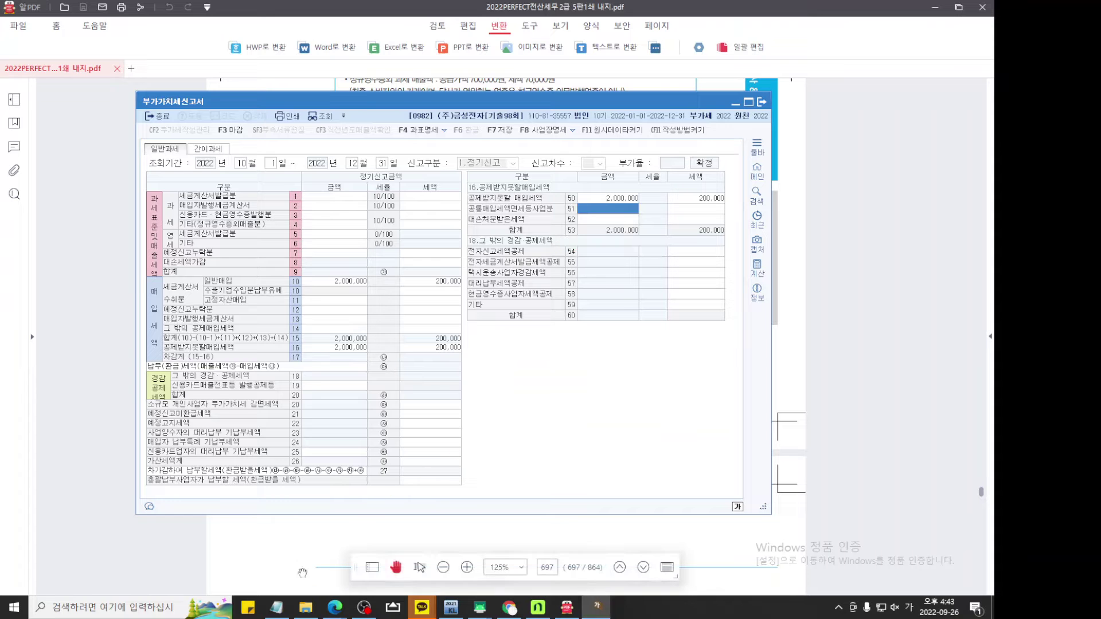
Switch to the Notepad file and write 매출세액 with -매입세액공제 on a separate line below it.
click(277, 607)
key(Return)
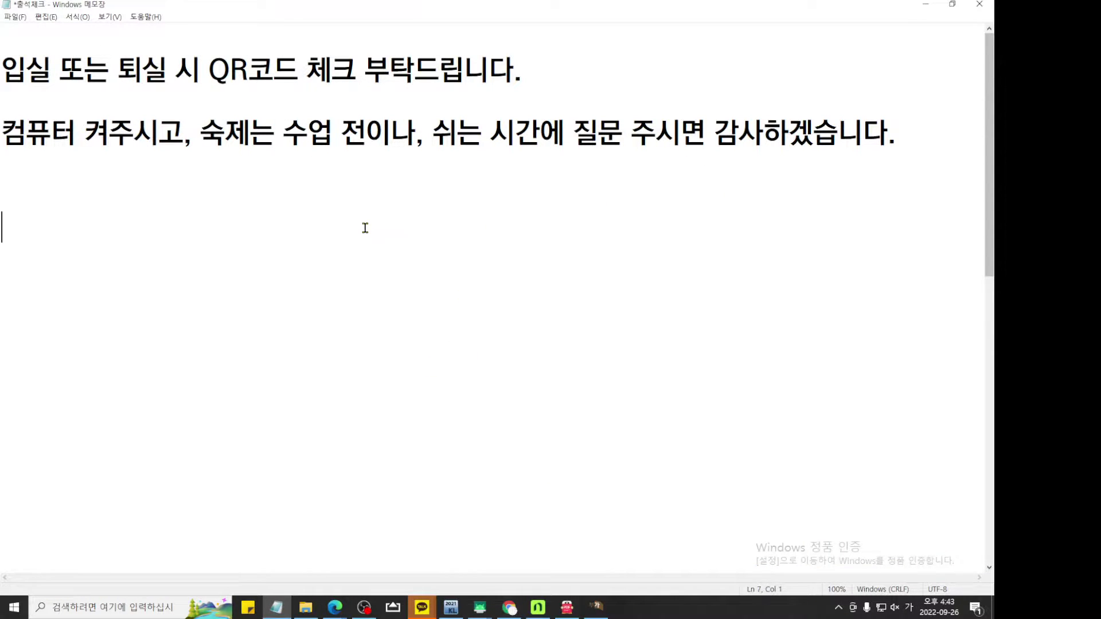
text(매추ㄹ세액)
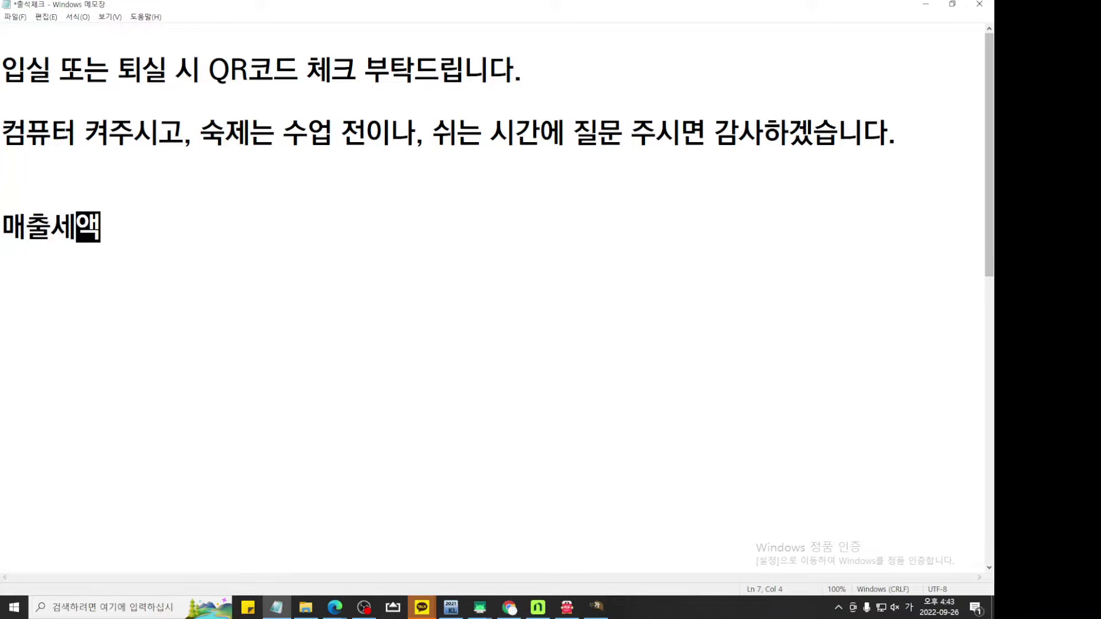
key(Return)
key(Return)
text(=)
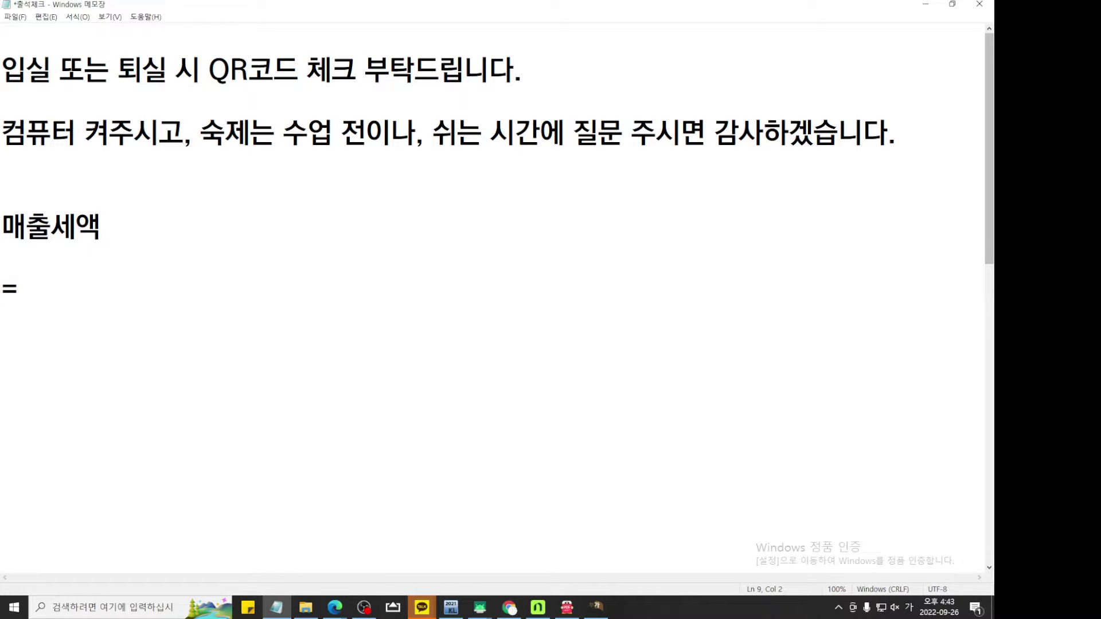
key(BackSpace)
text(-매입세)
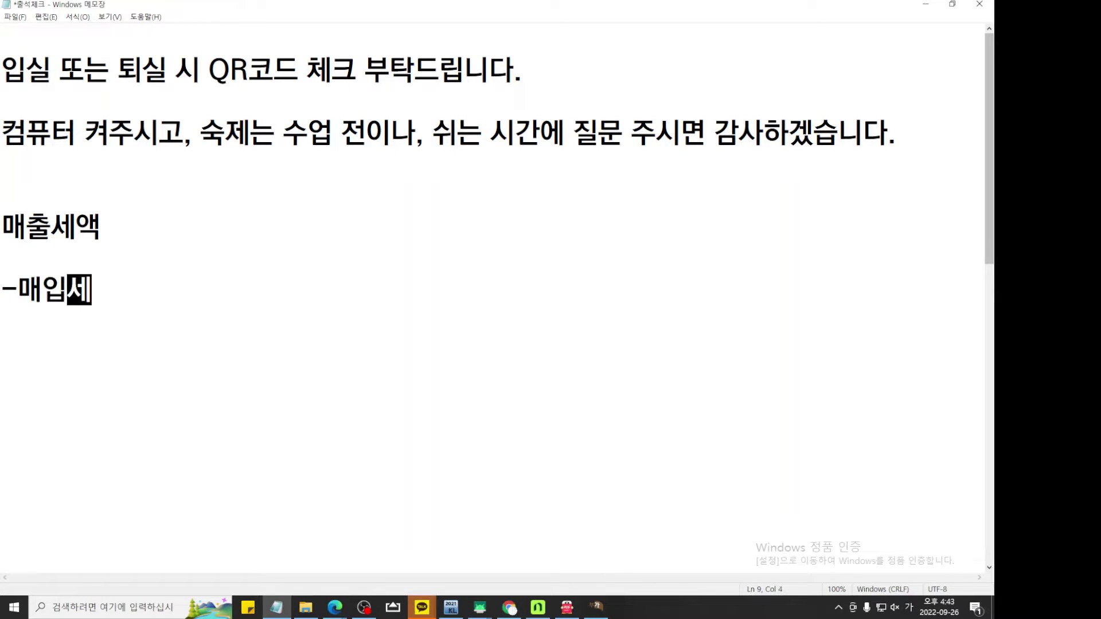
text(액공제)
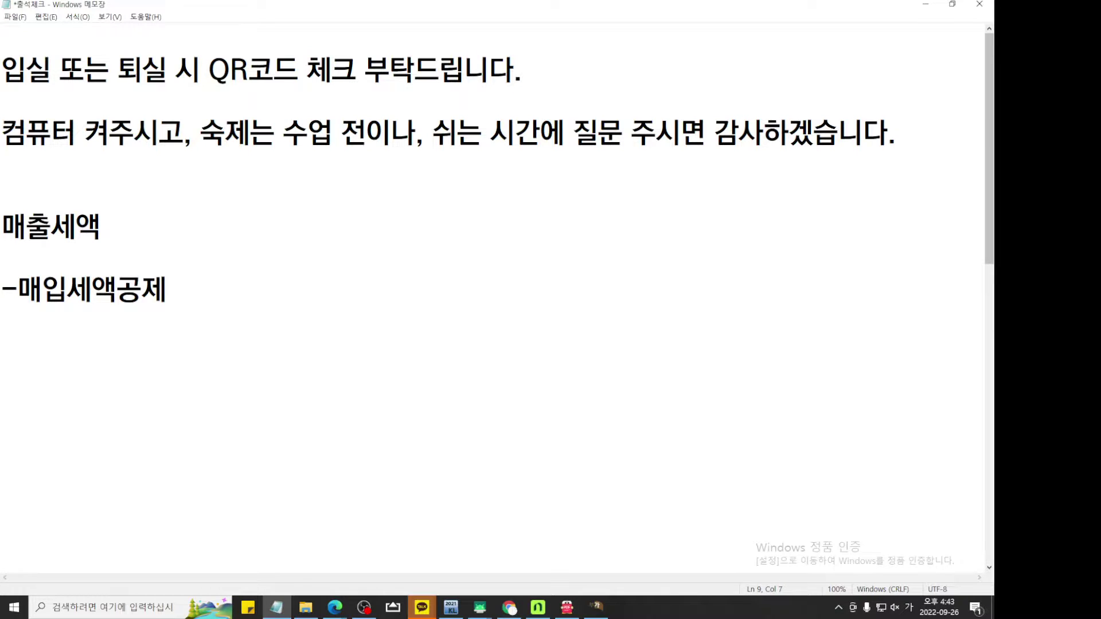
Indent the 매출세액 line and add = 납부세액 below the -매입세액공제 line.
click(7, 228)
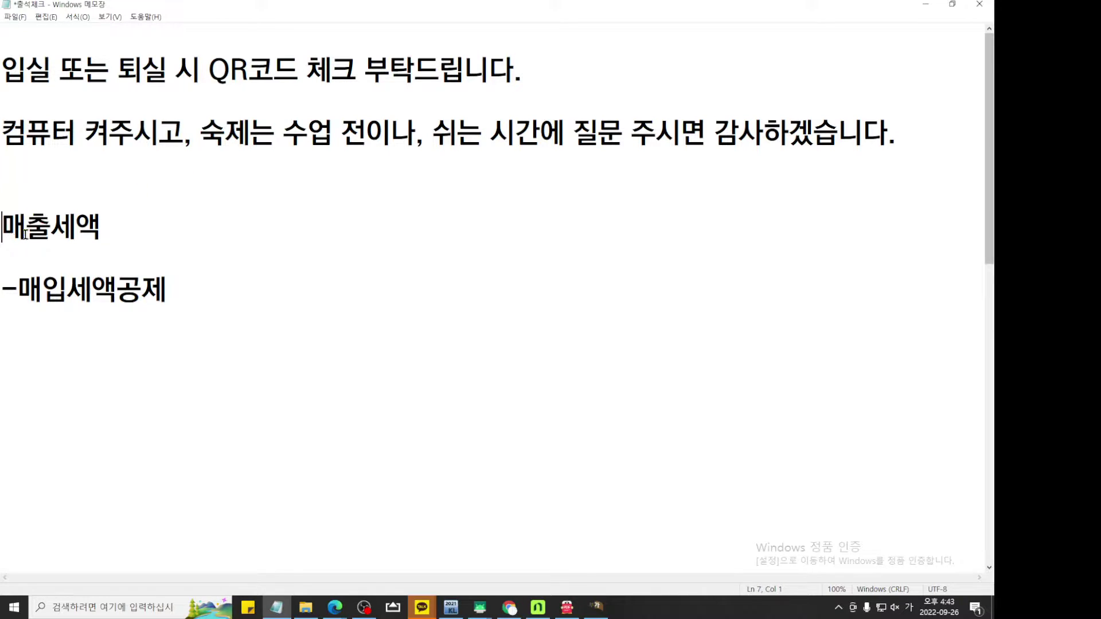
click(187, 295)
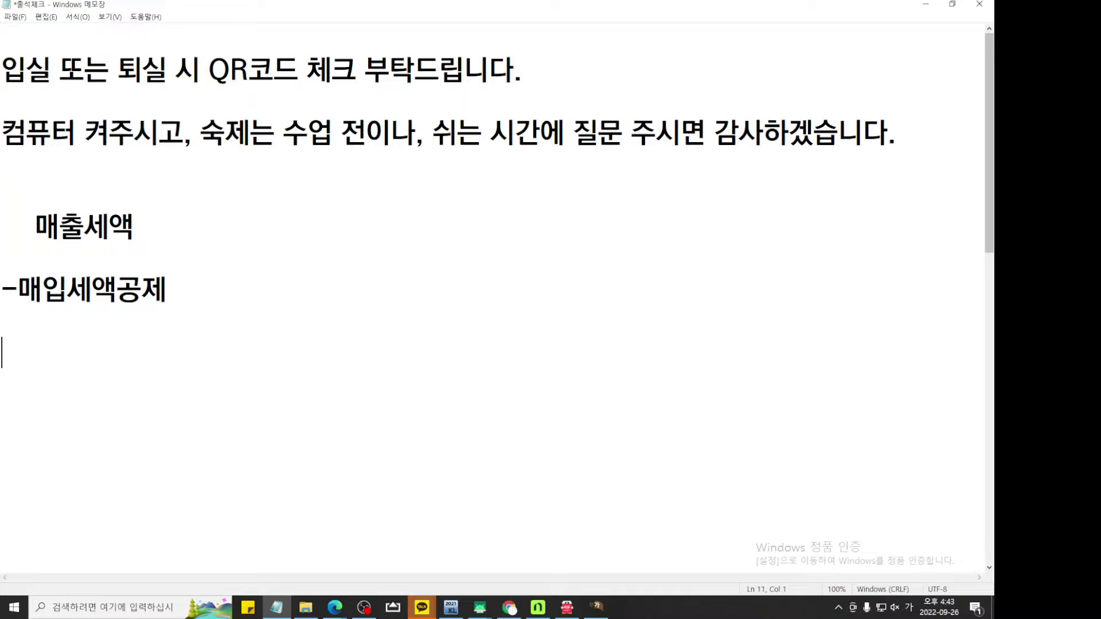
text(= 납부셍)
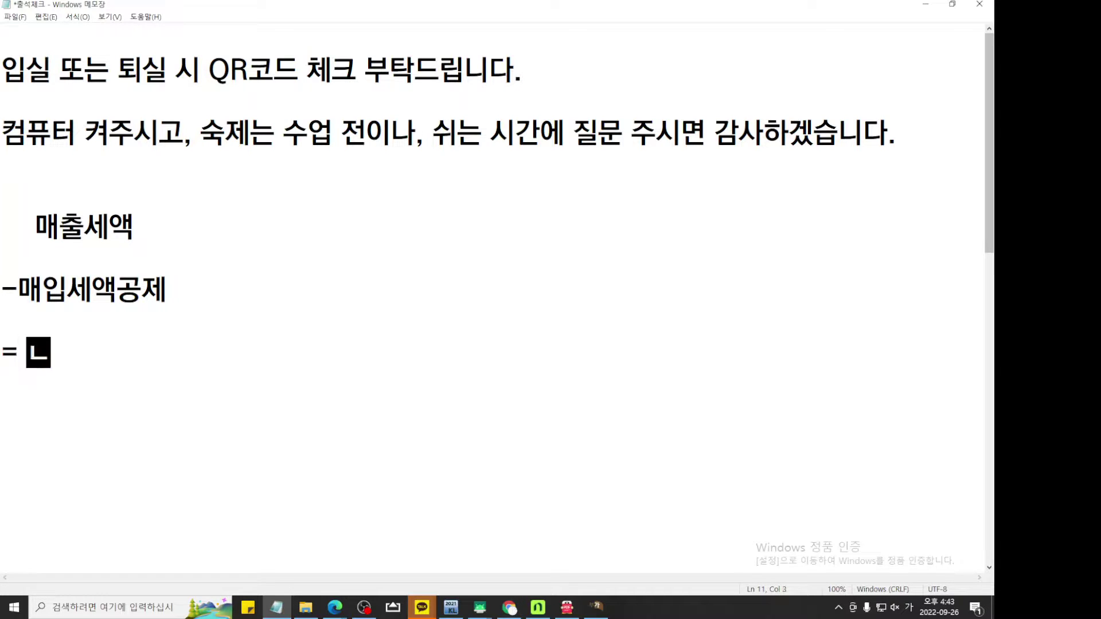
text(액)
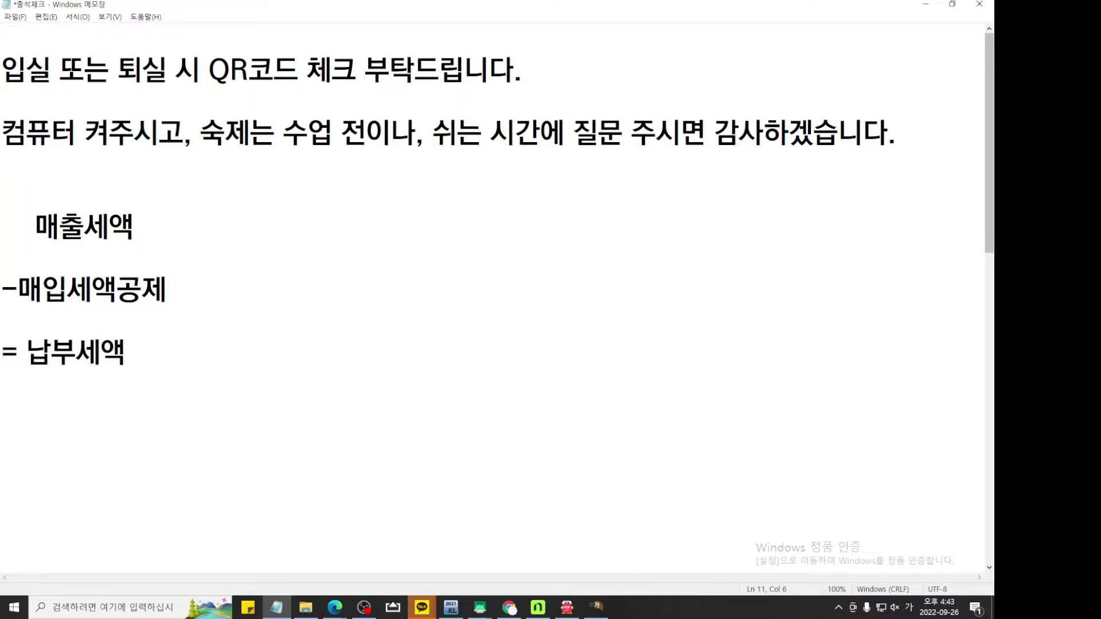
Handwrite a red example beside the formula: 0 for 매출세액, (200,000) for 매입세액공제, a rule, and △200,000 for 납부세액.
key(ctrl+2)
scroll(226, 246, up, 3)
scroll(226, 247, down, 2)
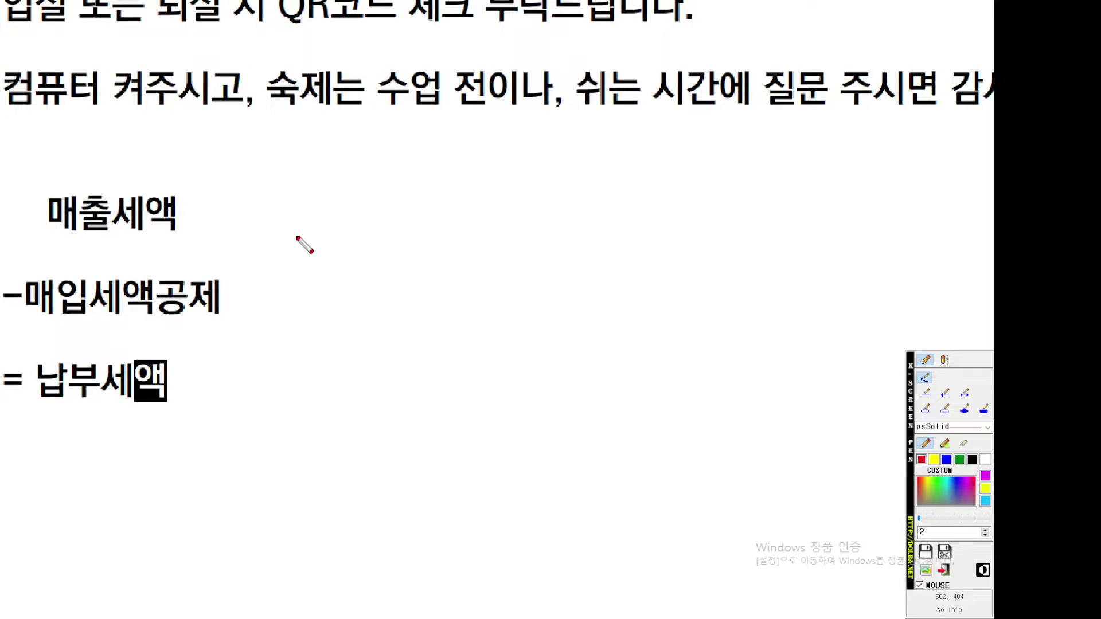
mouse_move(302, 233)
mouse_down()
mouse_move(278, 234)
mouse_move(304, 235)
mouse_up()
mouse_move(276, 277)
mouse_down()
mouse_move(278, 312)
mouse_move(325, 300)
mouse_move(364, 311)
mouse_move(431, 304)
mouse_move(422, 315)
mouse_up()
drag(239, 320, 404, 320)
mouse_move(293, 357)
mouse_down()
mouse_move(286, 372)
mouse_move(330, 376)
mouse_move(453, 363)
mouse_up()
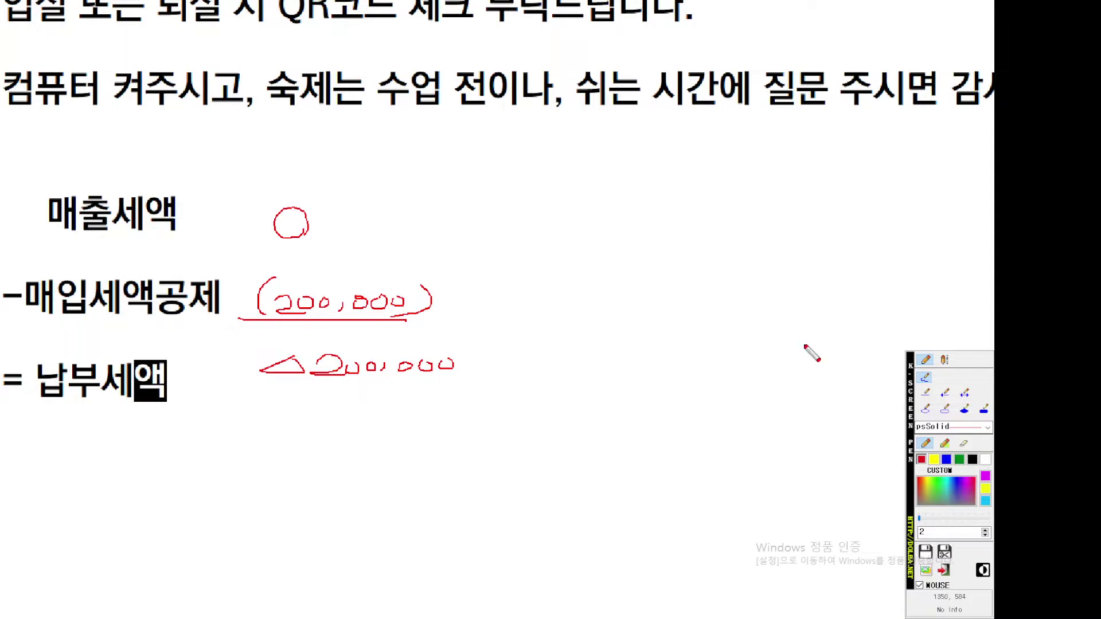
Handwrite a second example in blue with 0, an X for 매입세액공제, a rule and 0, and close the annotation view.
click(947, 460)
mouse_move(555, 215)
mouse_down()
mouse_move(532, 228)
mouse_move(566, 232)
mouse_up()
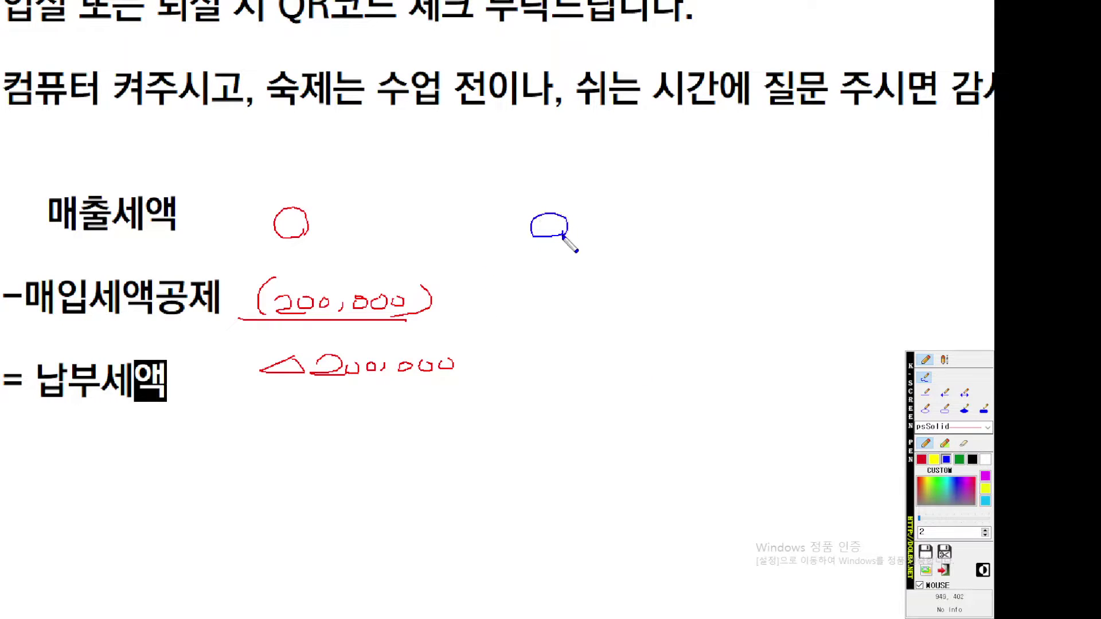
mouse_move(565, 283)
mouse_down()
mouse_move(543, 305)
mouse_move(583, 318)
mouse_up()
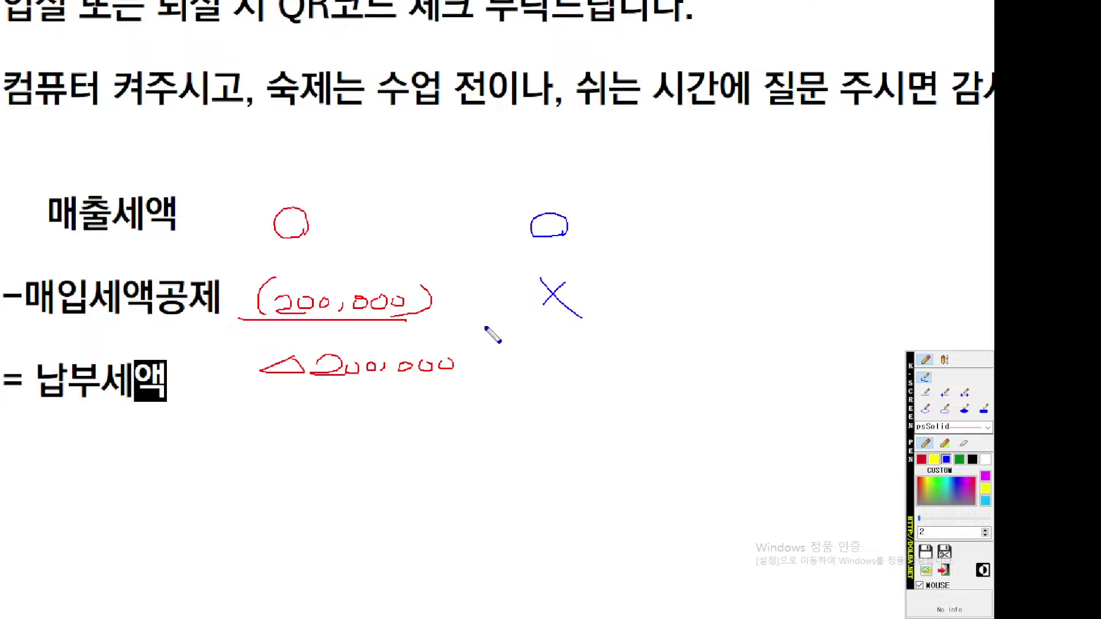
drag(488, 324, 646, 325)
drag(579, 351, 545, 353)
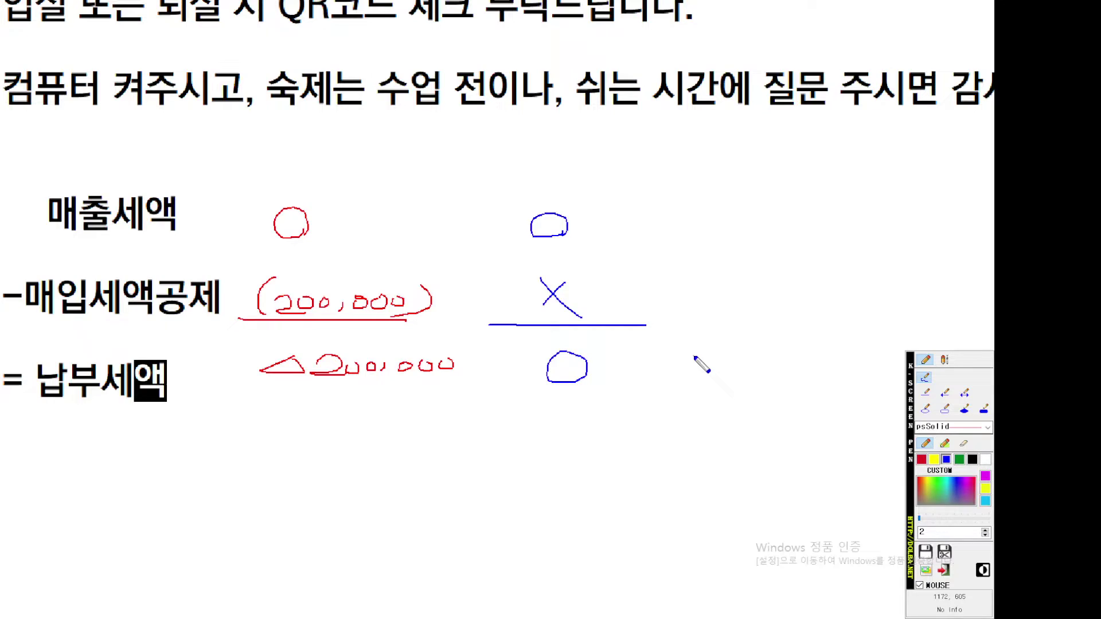
key(Escape)
Switch to the VAT return, circle the 세금계산서 수취분 label in blue, and underline the 일반매입 row.
click(598, 611)
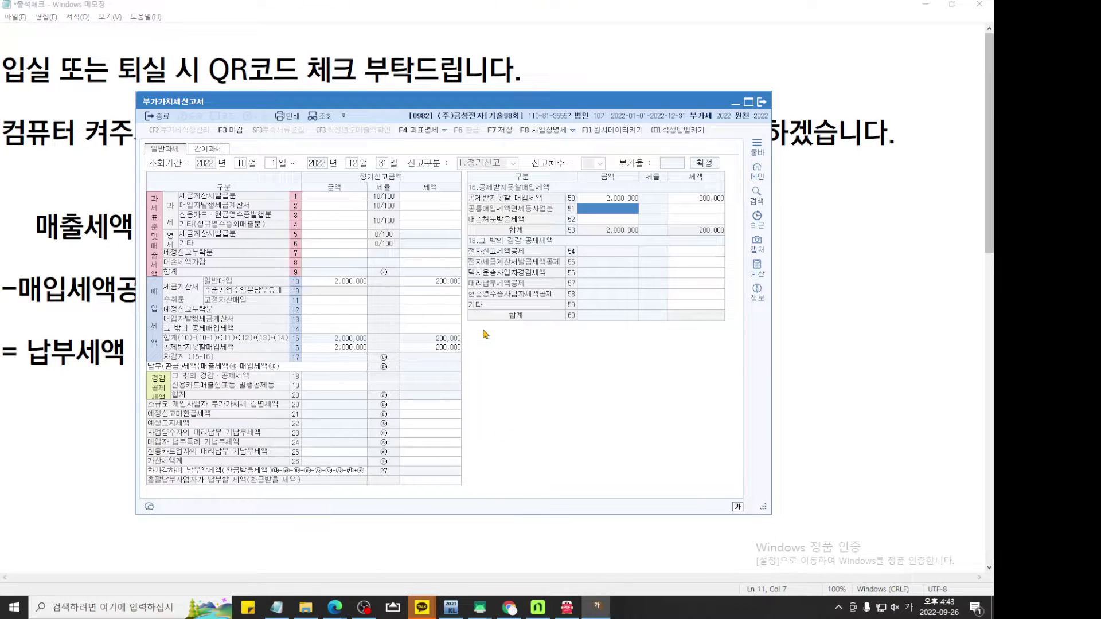
key(F9)
scroll(485, 335, up, 7)
drag(472, 327, 553, 307)
scroll(539, 310, up, 2)
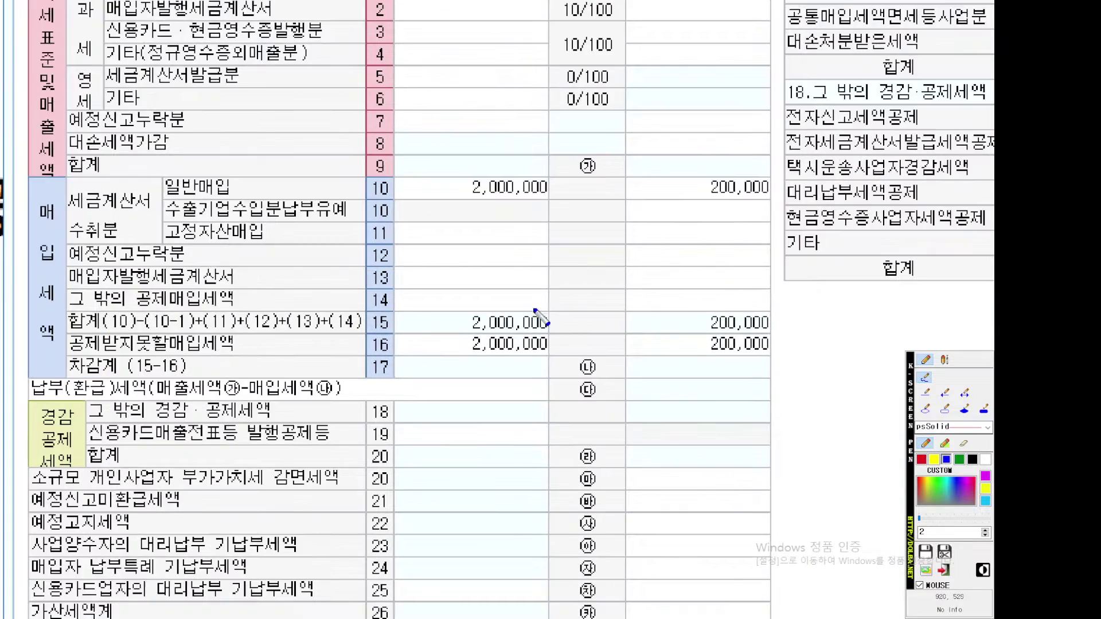
mouse_move(165, 235)
mouse_down()
mouse_move(80, 252)
mouse_move(66, 183)
mouse_move(156, 232)
mouse_move(79, 246)
mouse_move(136, 174)
mouse_move(151, 242)
mouse_move(761, 223)
mouse_up()
right_click(158, 236)
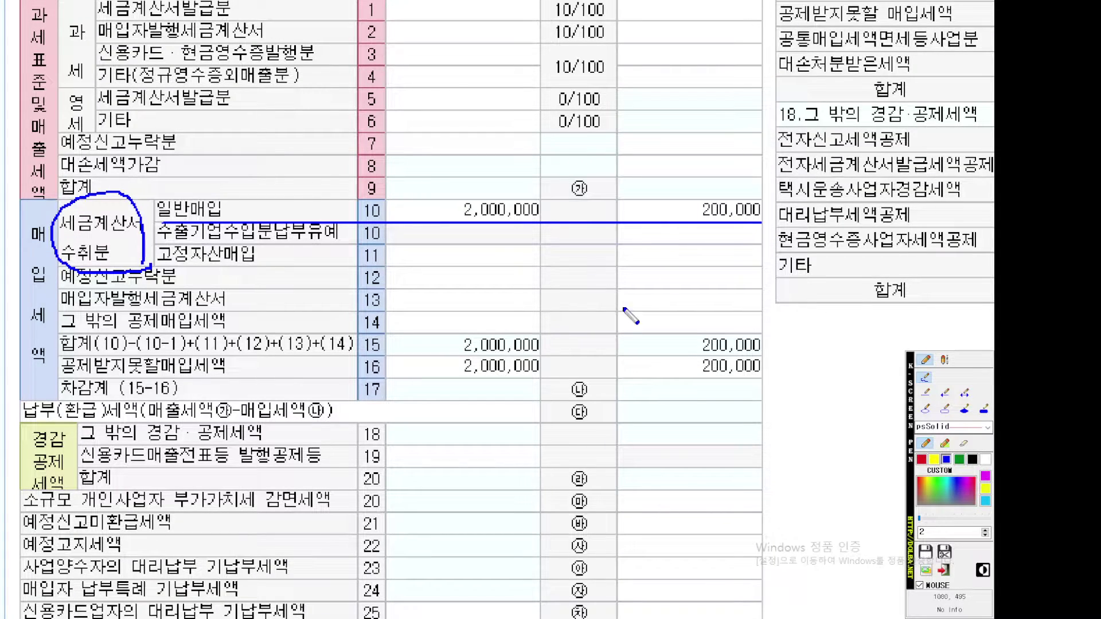
Underline the 공제받지못할매입세액 row, circle the 차감계 tax cell in blue, and close the annotation view.
drag(83, 376, 786, 376)
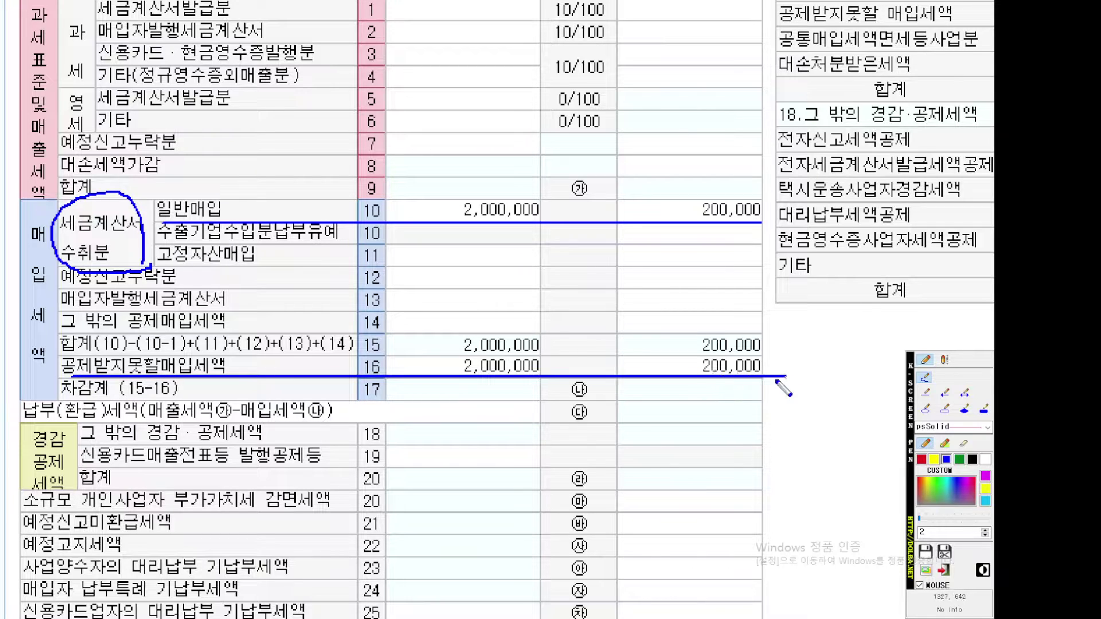
scroll(628, 435, up, 1)
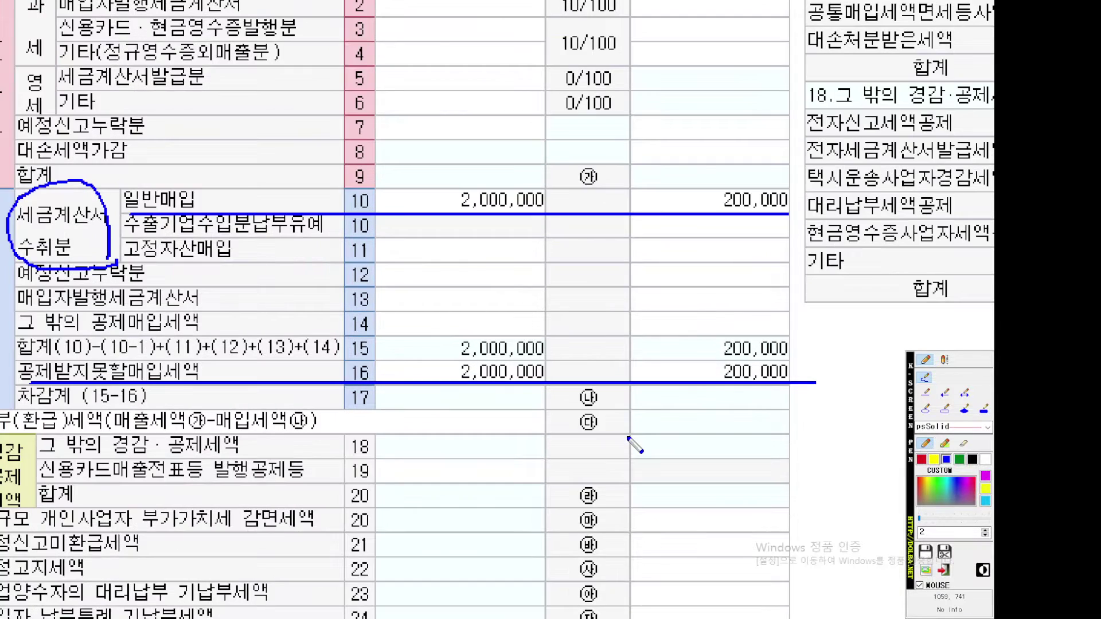
drag(628, 436, 669, 353)
mouse_move(793, 317)
mouse_down()
mouse_move(773, 323)
mouse_move(771, 293)
mouse_move(751, 327)
mouse_up()
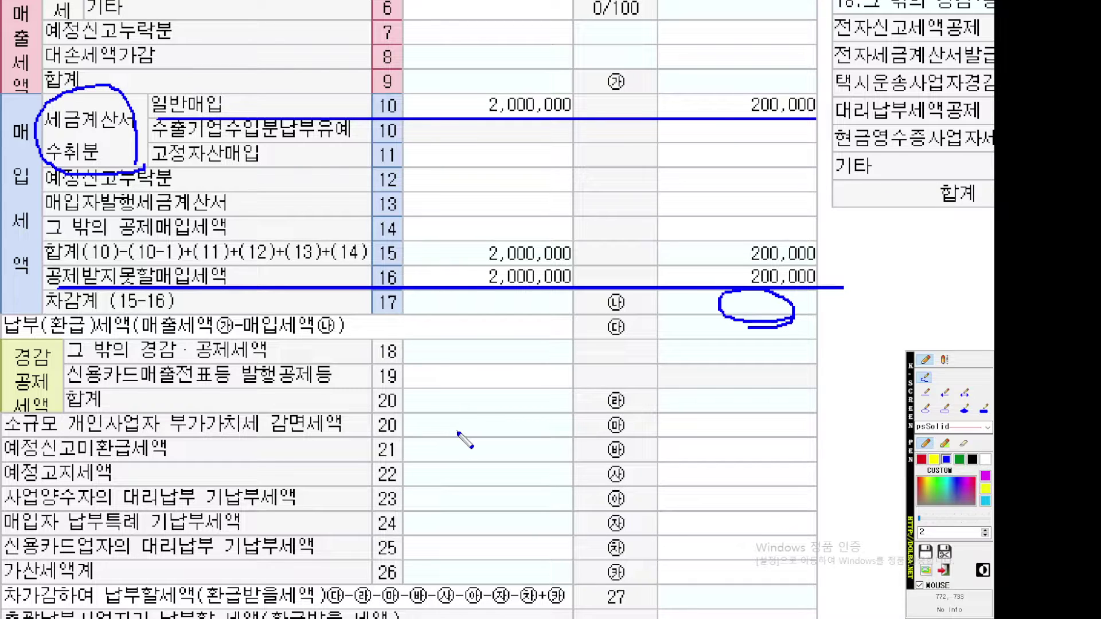
key(Escape)
Clear the 일반매입 amount under 세금계산서 수취분 and open the 공제받지못할매입세액 details.
click(346, 284)
key(space)
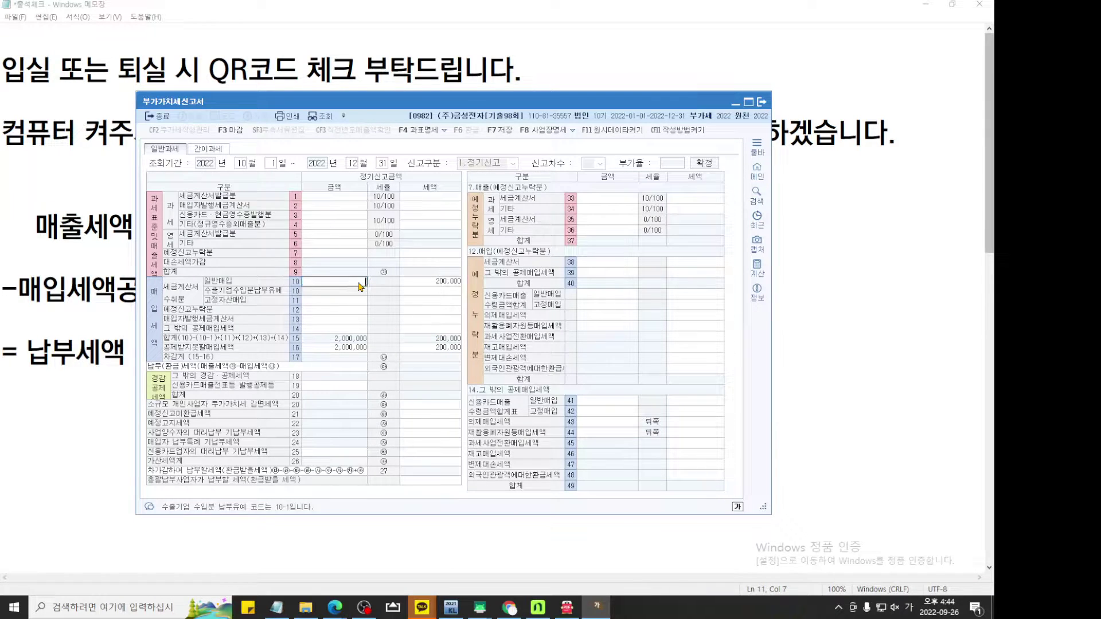
key(Return)
click(344, 348)
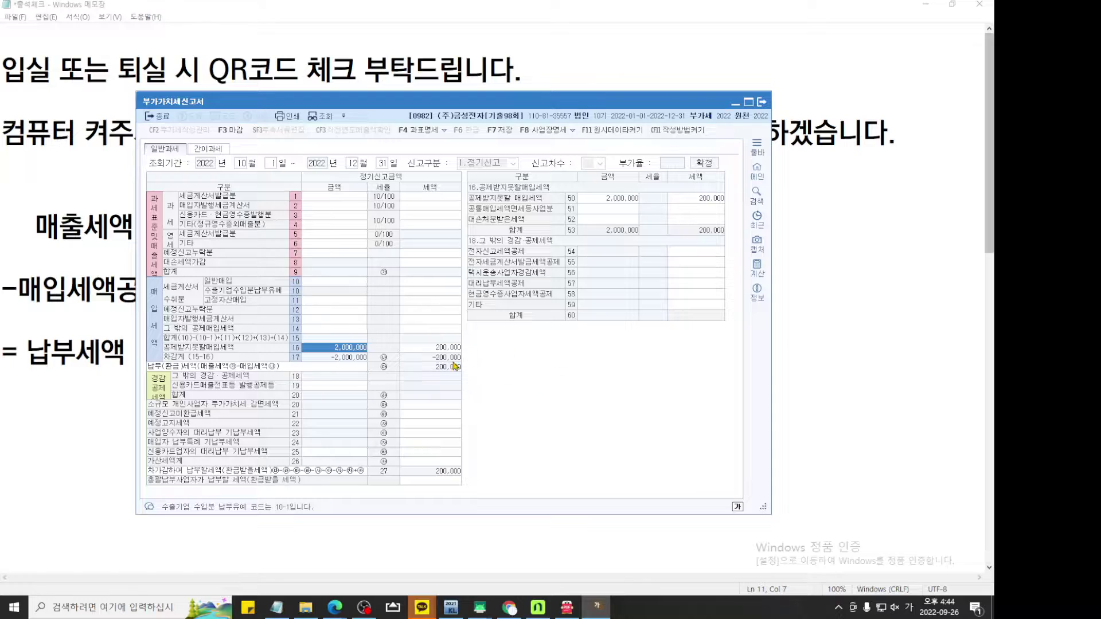
Open the 그 밖의 공제매입세액 details, underline the section heading in blue, and cross out its amount and tax columns.
click(329, 330)
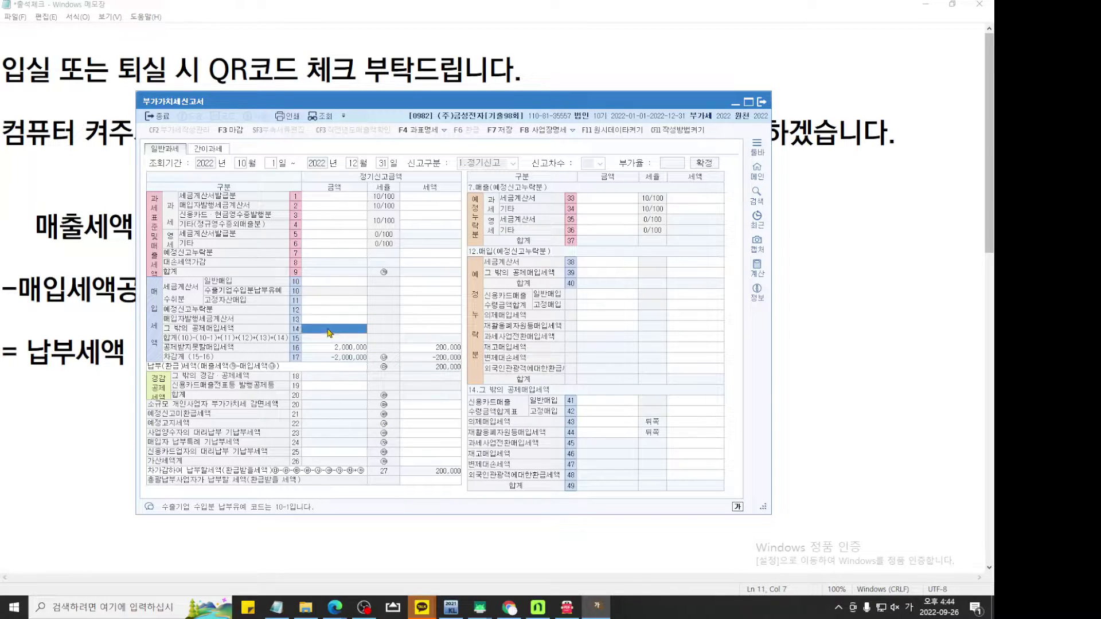
key(ctrl+grave)
scroll(614, 396, up, 10)
drag(612, 395, 409, 74)
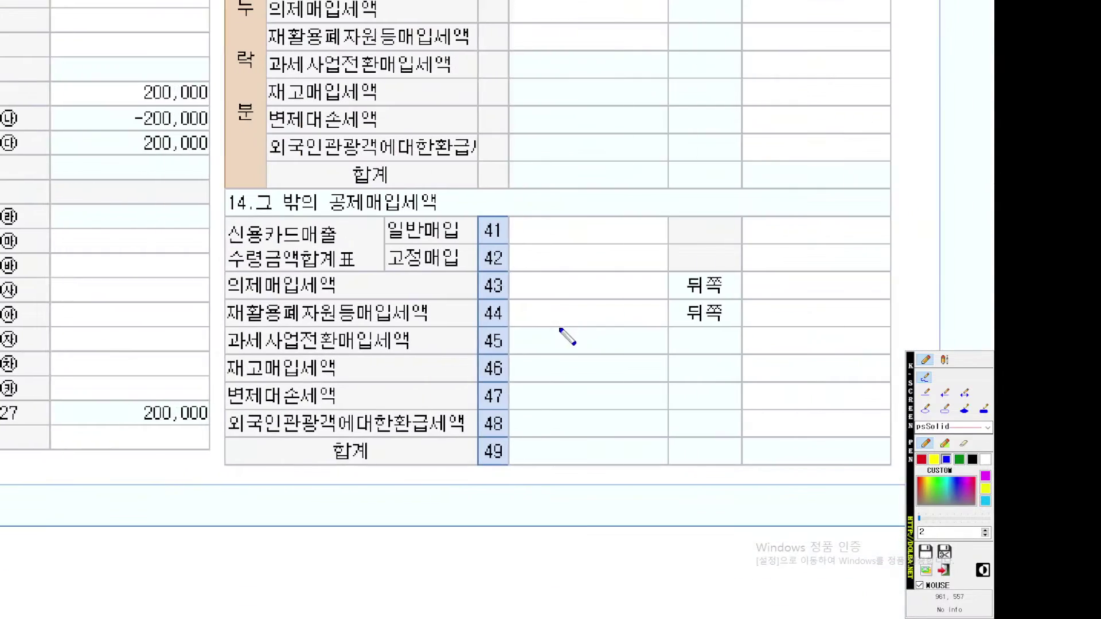
drag(631, 321, 556, 331)
drag(176, 223, 400, 222)
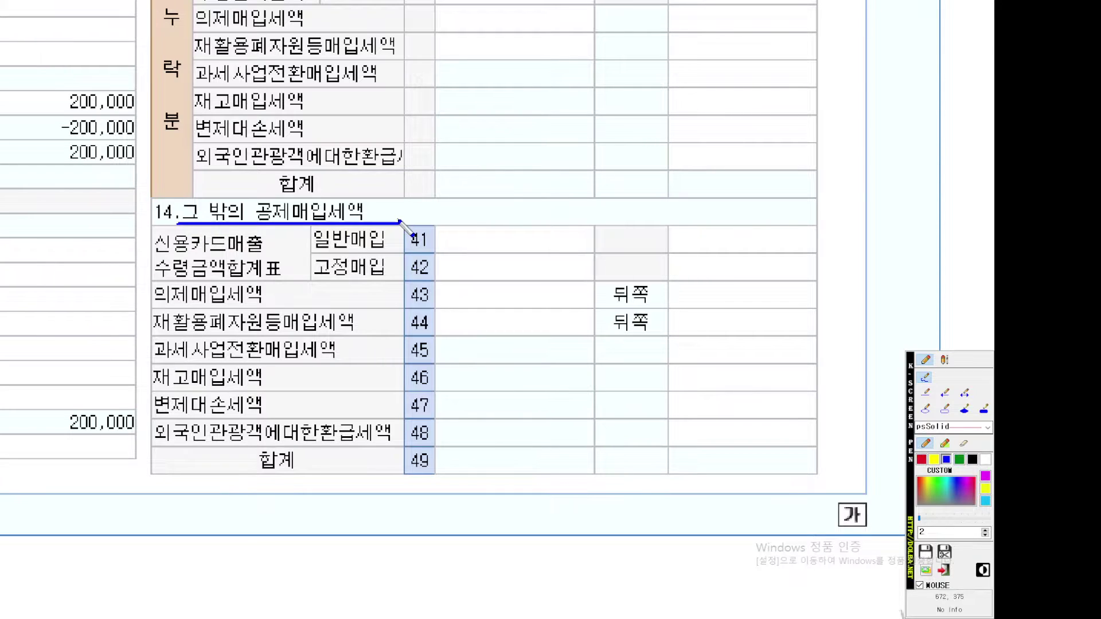
drag(570, 221, 492, 256)
drag(498, 216, 652, 305)
drag(817, 238, 712, 293)
drag(735, 211, 850, 352)
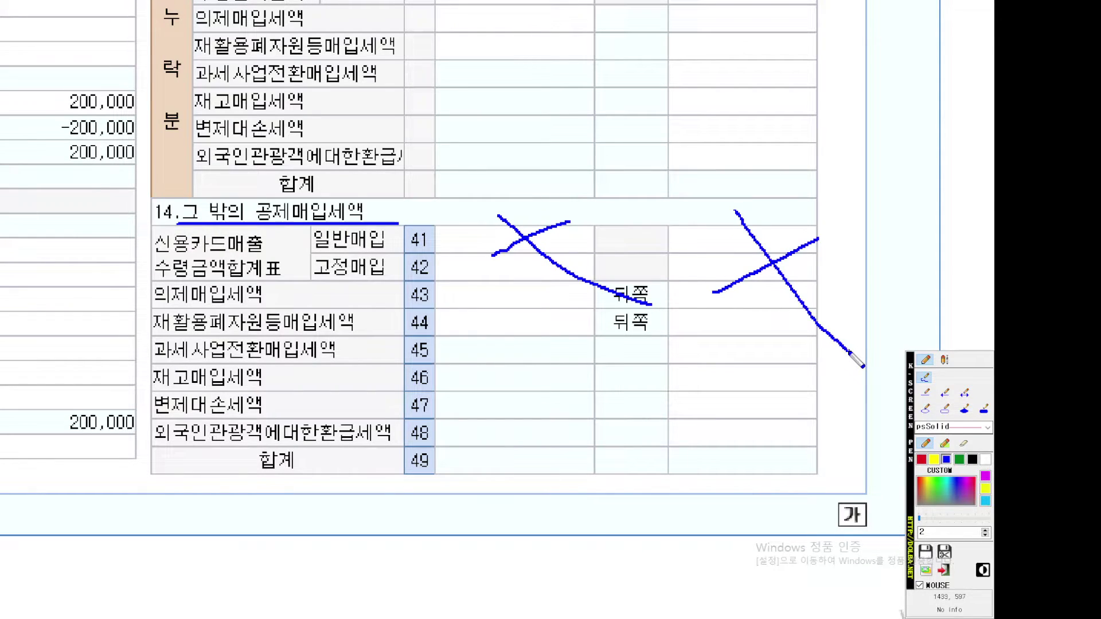
drag(326, 212, 392, 226)
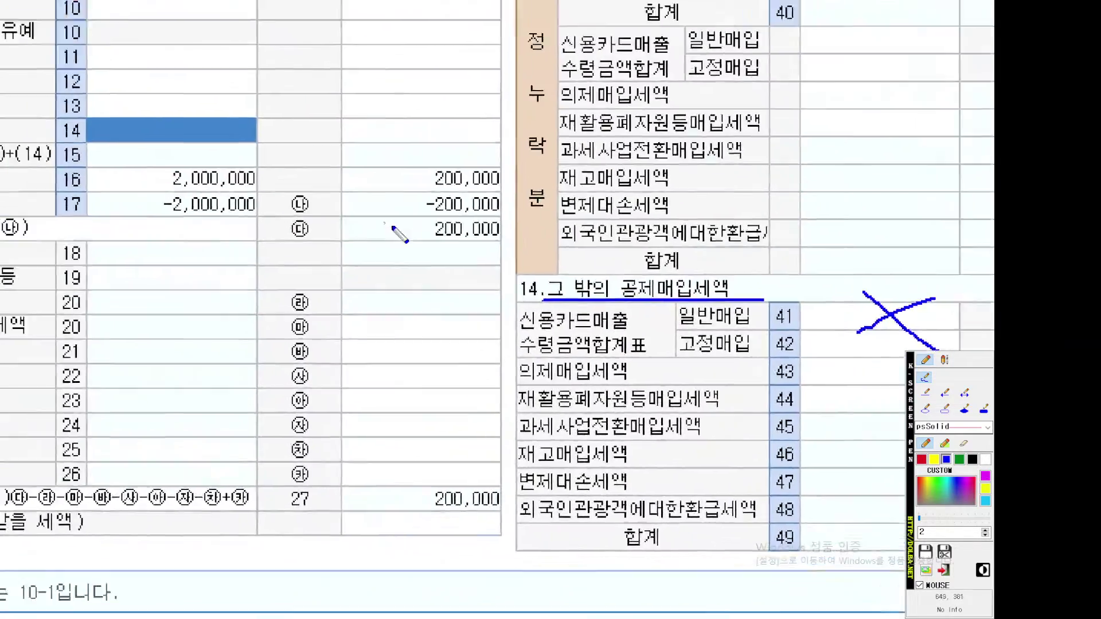
Underline the 공제받지못할매입세액 row and the 납부할세액 label in blue, circle the final payable tax, and close the annotation view.
drag(92, 247, 851, 246)
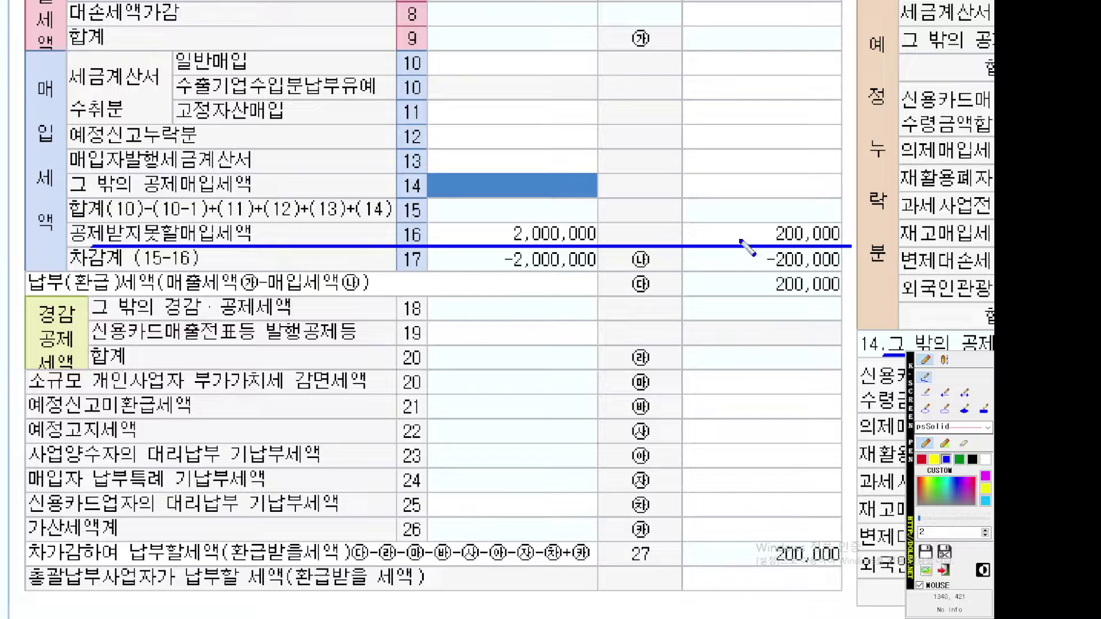
drag(739, 238, 709, 251)
drag(699, 401, 686, 262)
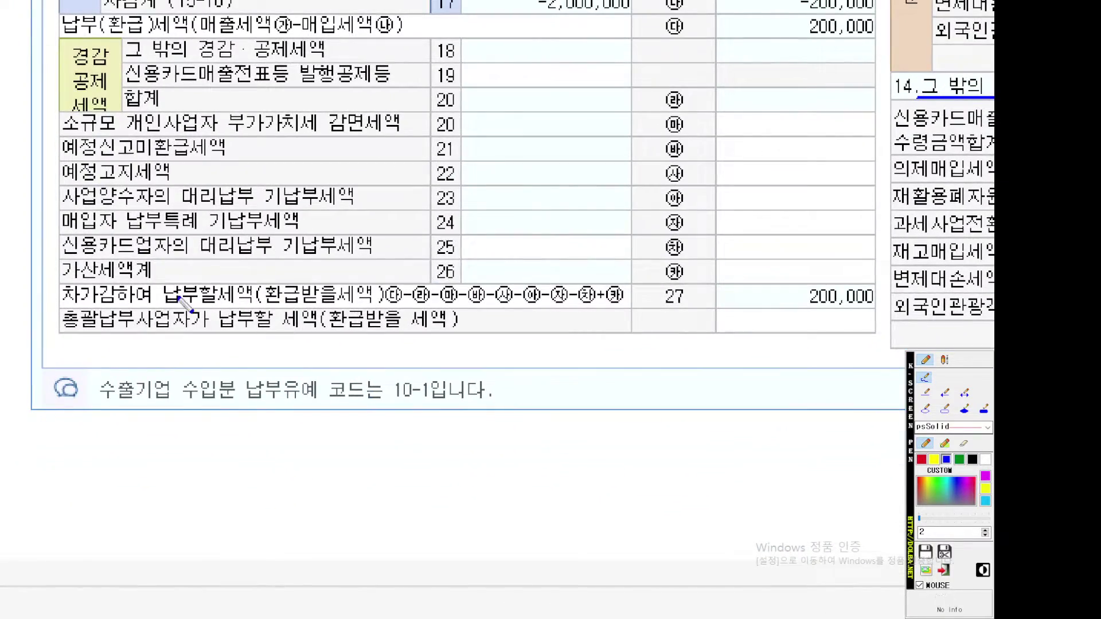
drag(161, 307, 279, 306)
mouse_move(864, 315)
mouse_down()
mouse_move(911, 278)
mouse_move(820, 322)
mouse_up()
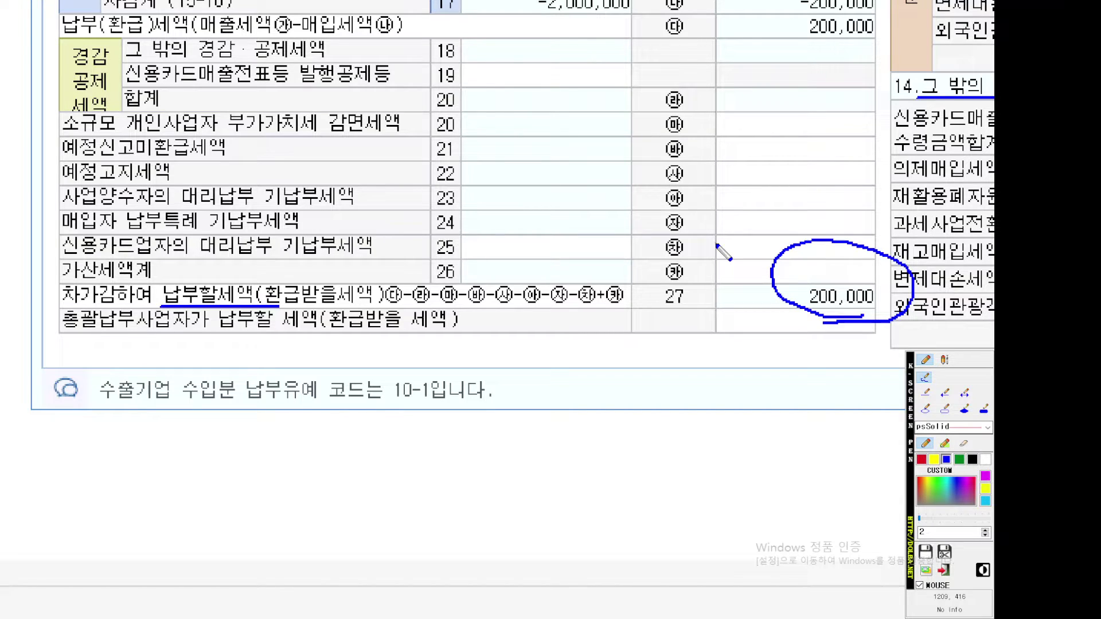
key(Escape)
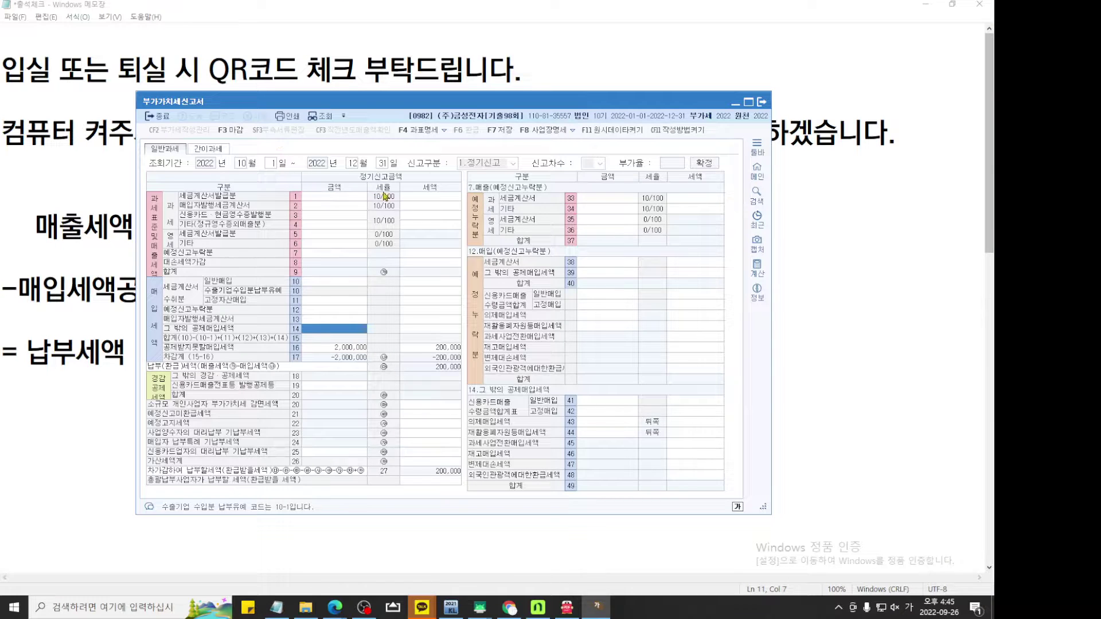
Change the inquiry period to April 1–June 30, 2022 and load that period's VAT return.
click(245, 167)
click(504, 322)
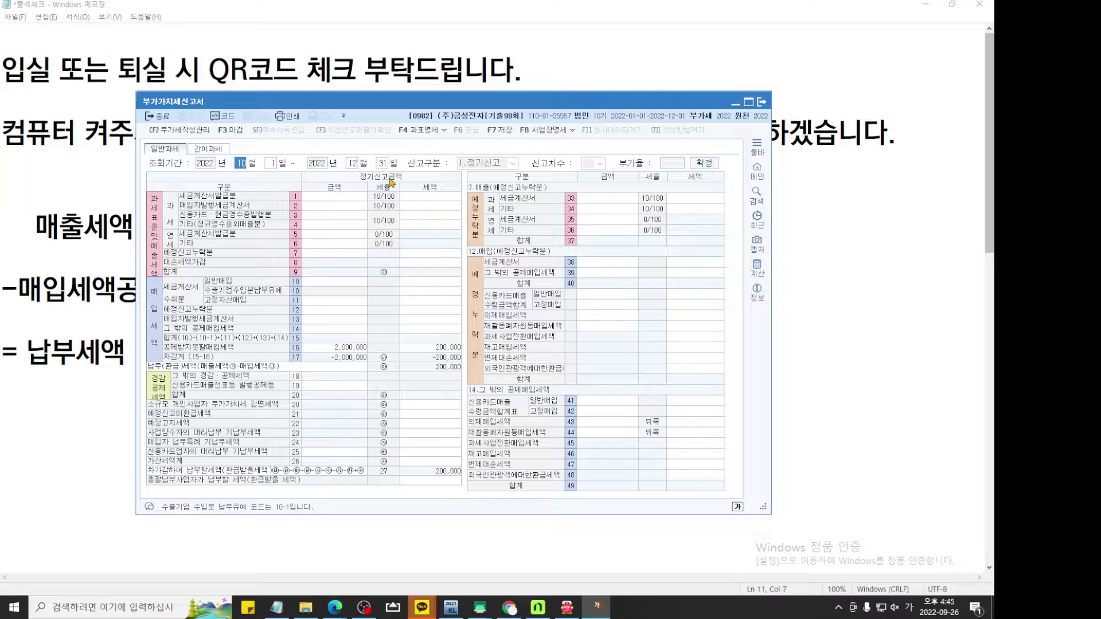
text(4)
key(Return)
key(Return)
text(6)
key(Return)
key(Return)
key(Return)
key(Return)
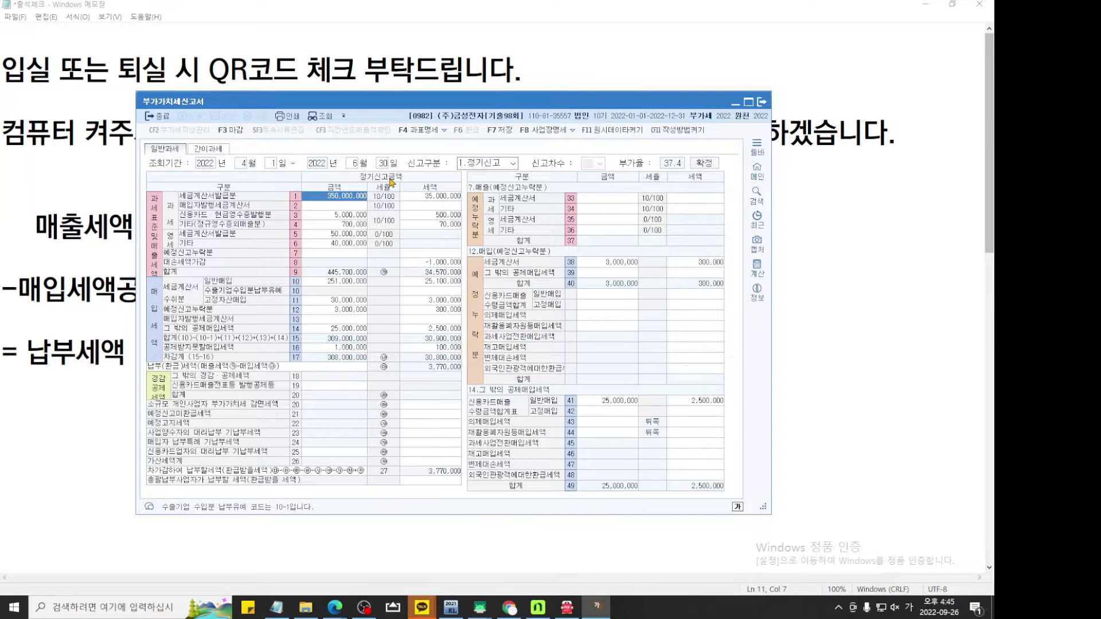
Underline in blue the amount and tax of the credit card 일반매입 row under 그 밖의 공제매입세액.
key(ctrl+2)
scroll(578, 349, up, 5)
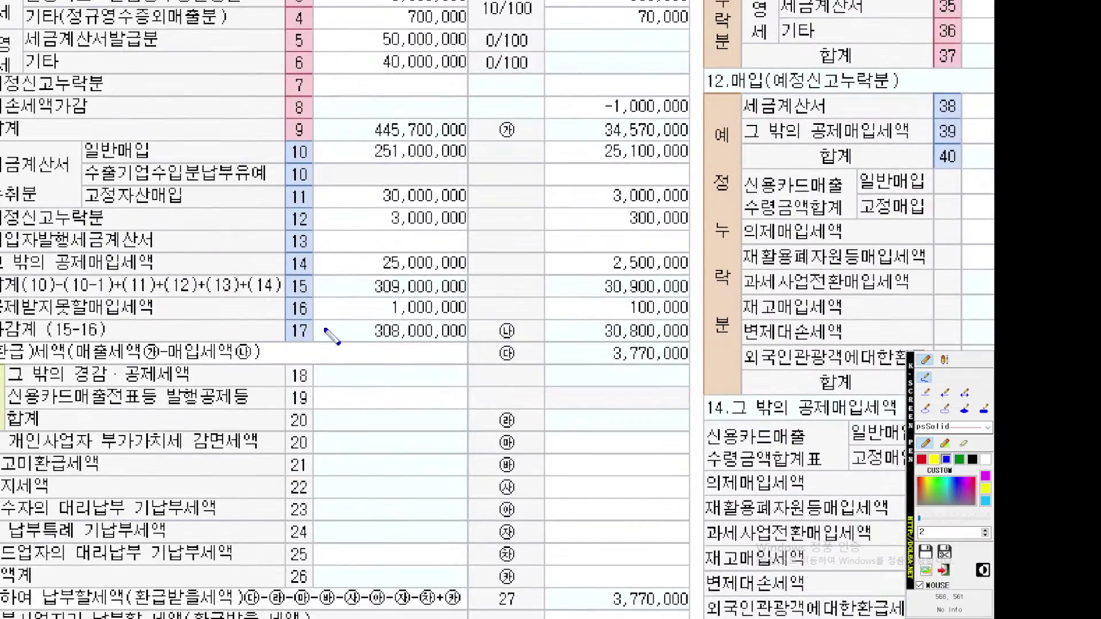
drag(324, 322, 664, 313)
drag(814, 364, 643, 313)
scroll(656, 320, up, 3)
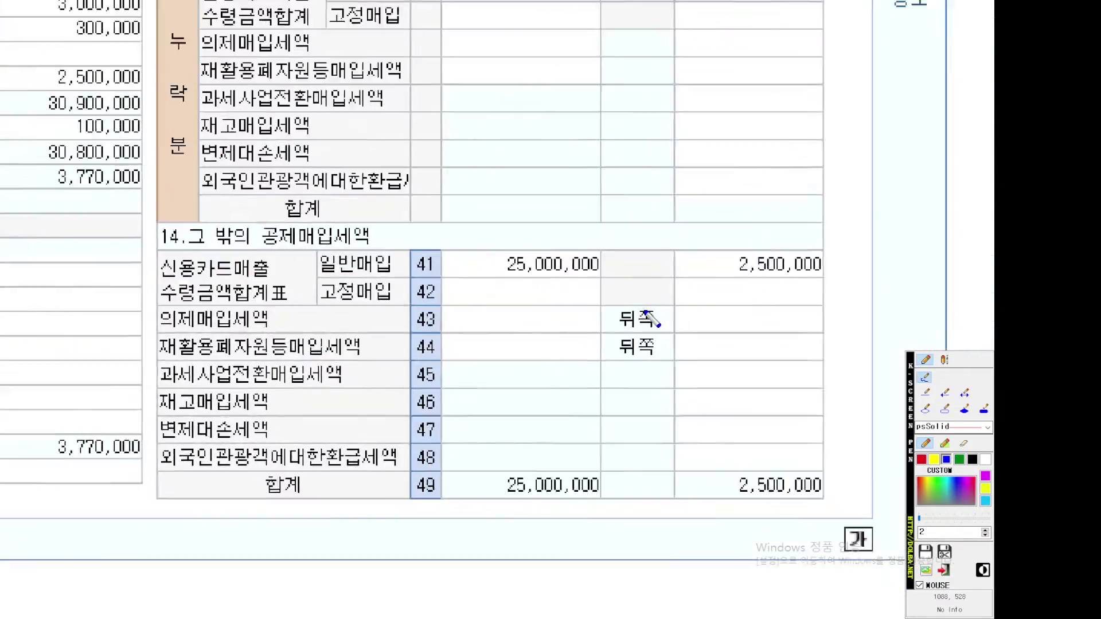
drag(485, 268, 923, 269)
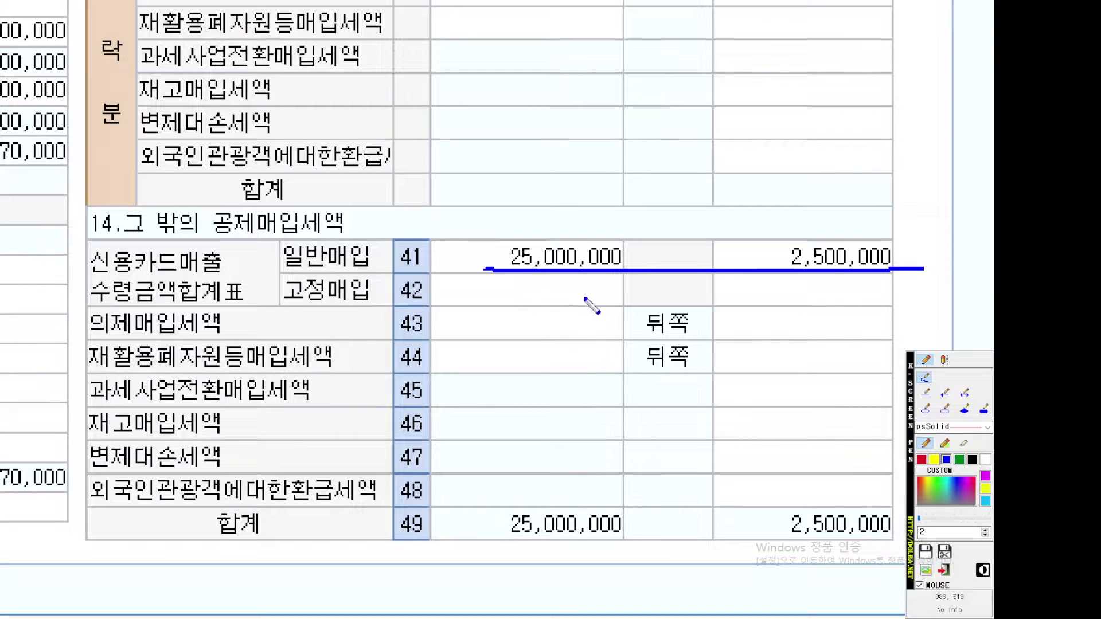
key(Escape)
Switch to Notepad and delete the tax formula lines from 매출세액 through 납부세액.
click(841, 337)
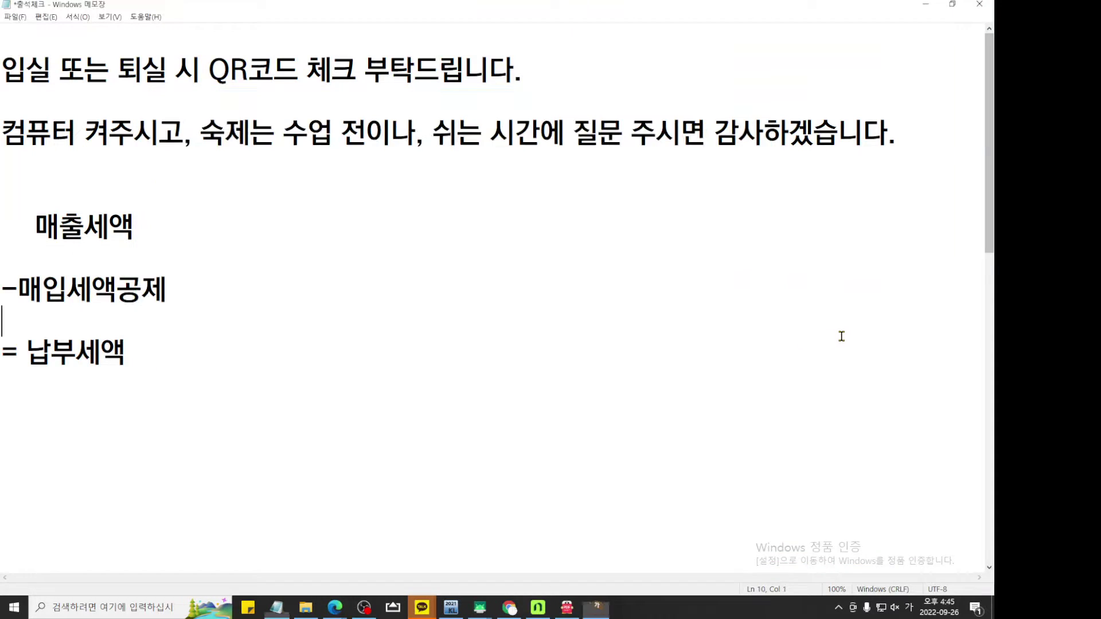
drag(1, 384, 2, 195)
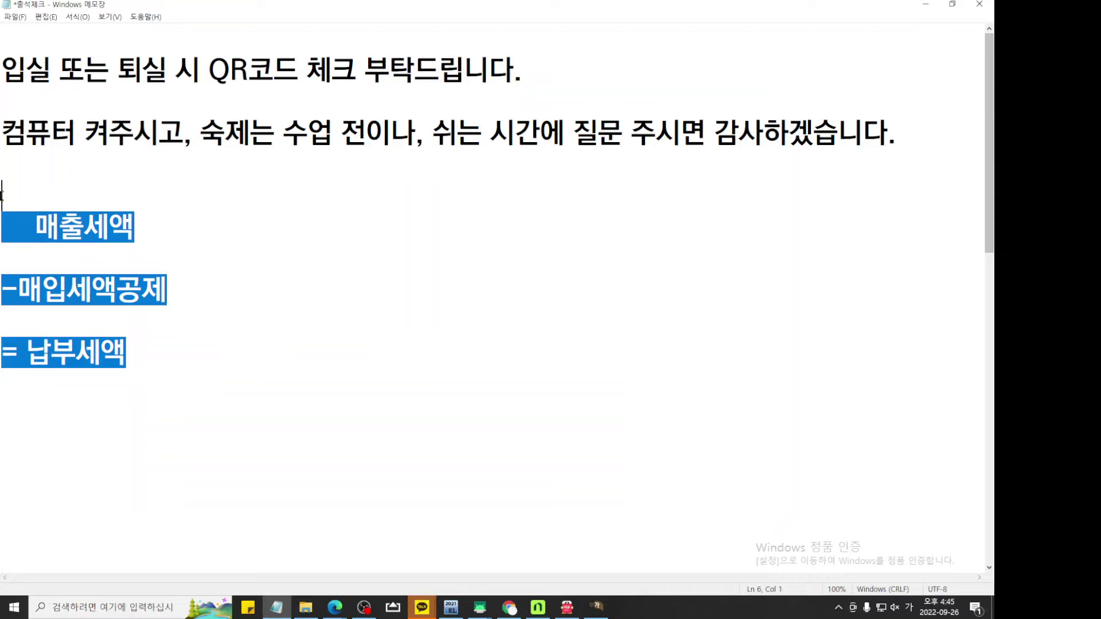
key(BackSpace)
key(BackSpace)
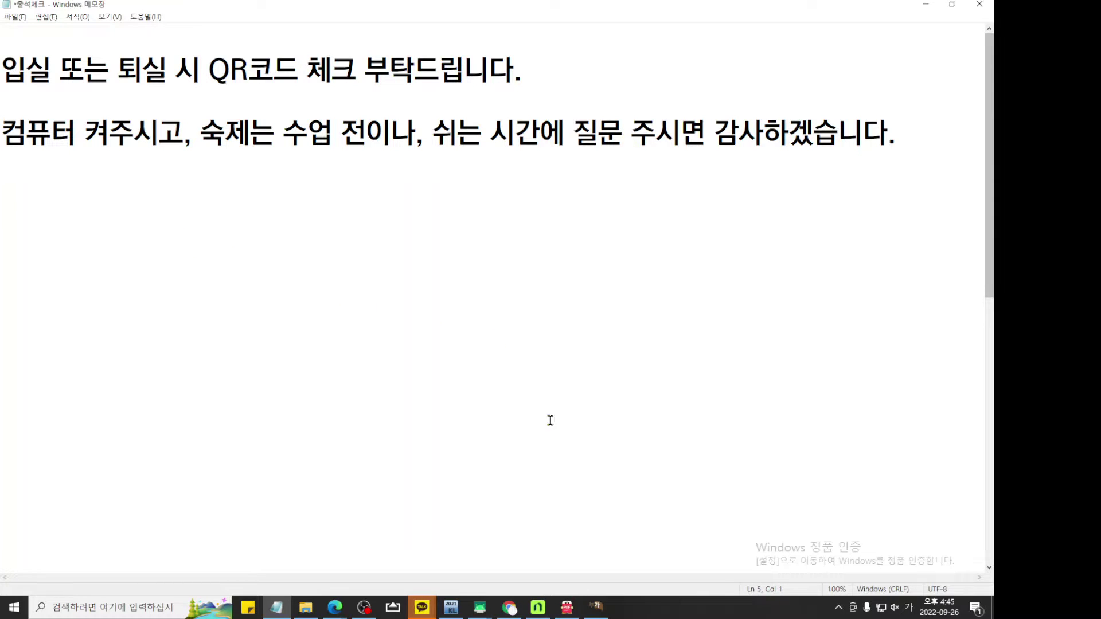
key(Return)
Switch to the textbook PDF and underline the 비품 매입 row of the 신용카드 사용분 table in red.
click(596, 609)
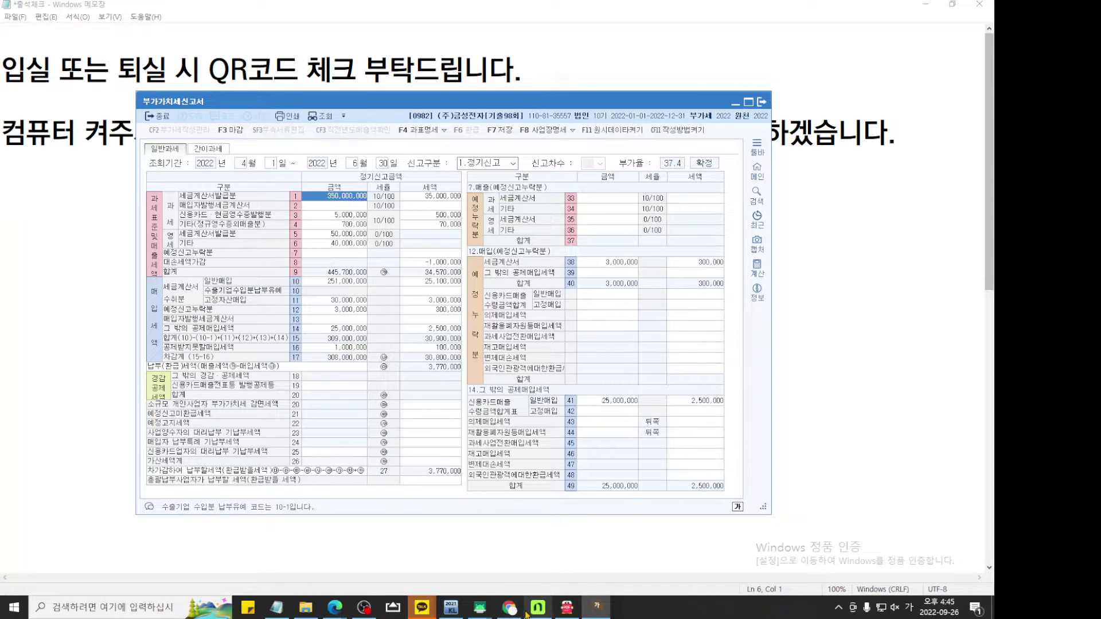
key(alt+Tab)
scroll(620, 406, up, 5)
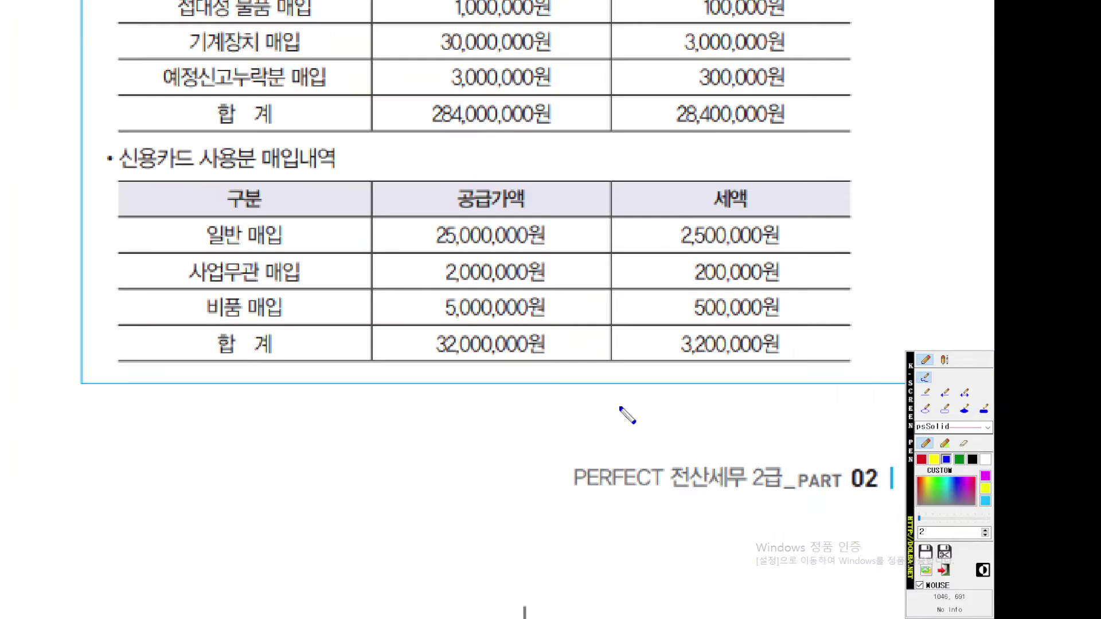
drag(602, 377, 587, 379)
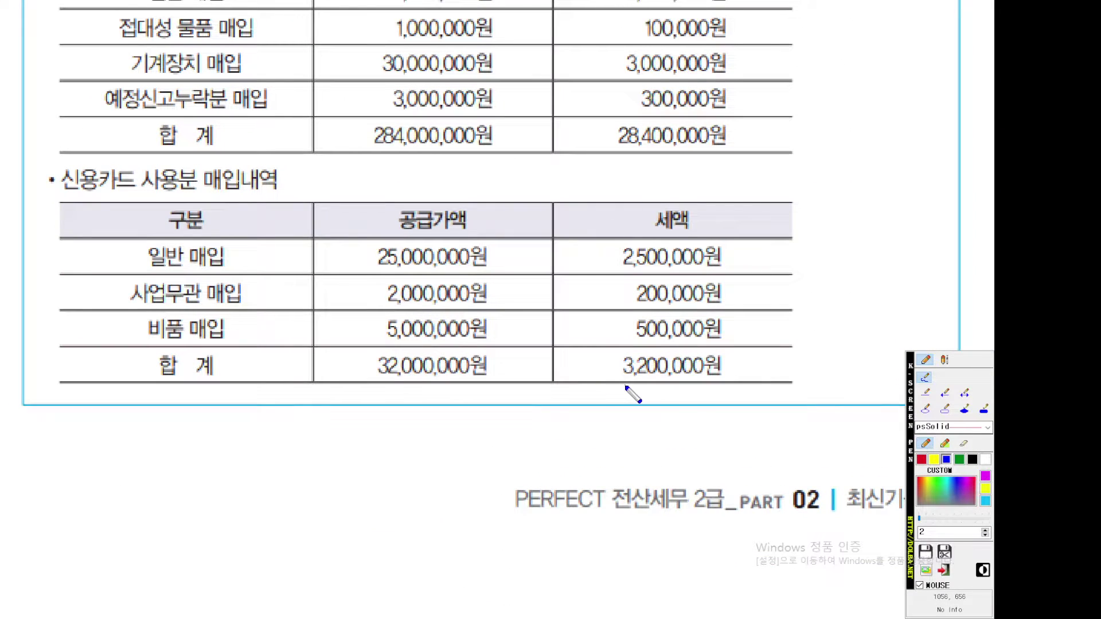
click(921, 460)
drag(140, 346, 775, 348)
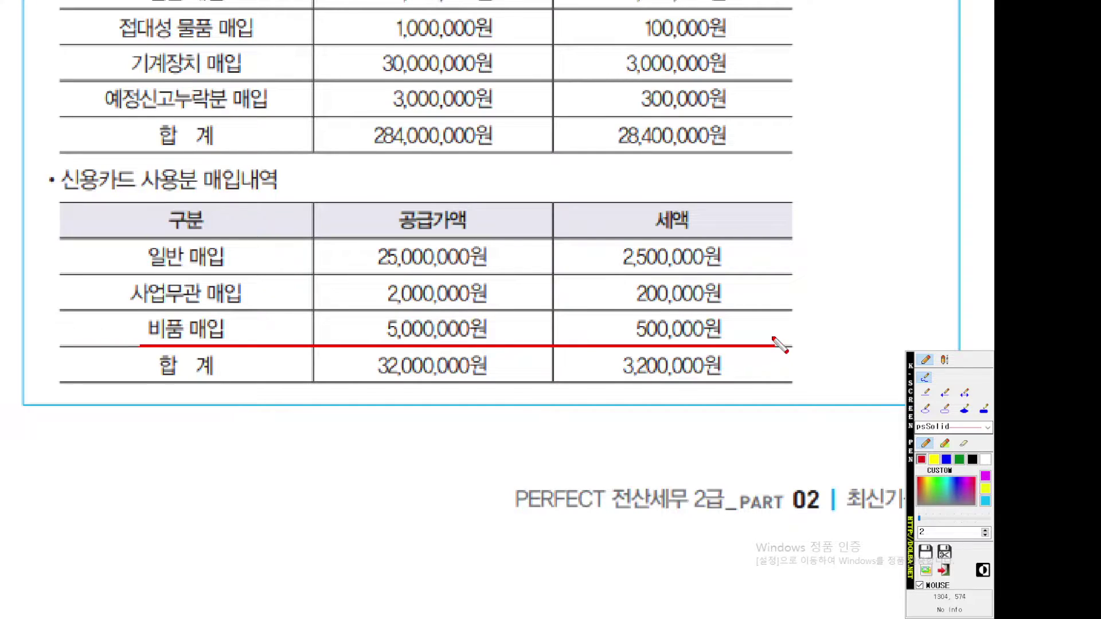
key(Escape)
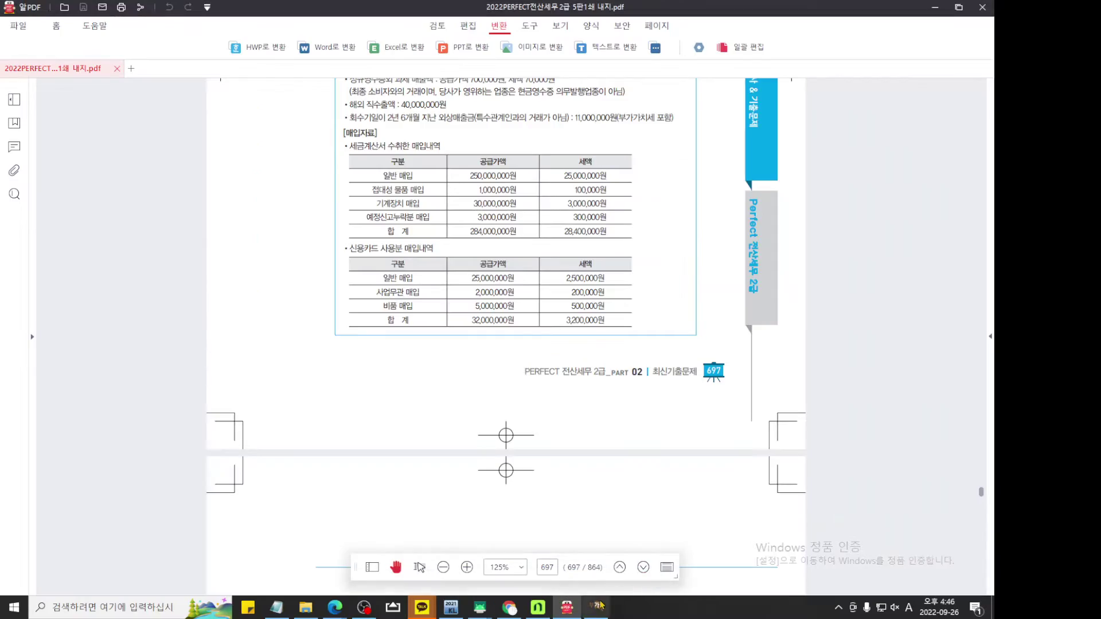
Switch to the VAT return, circle the card 고정매입 label in red, and underline the 그 밖의 공제매입세액 heading.
click(597, 607)
key(ctrl+1)
scroll(648, 432, up, 5)
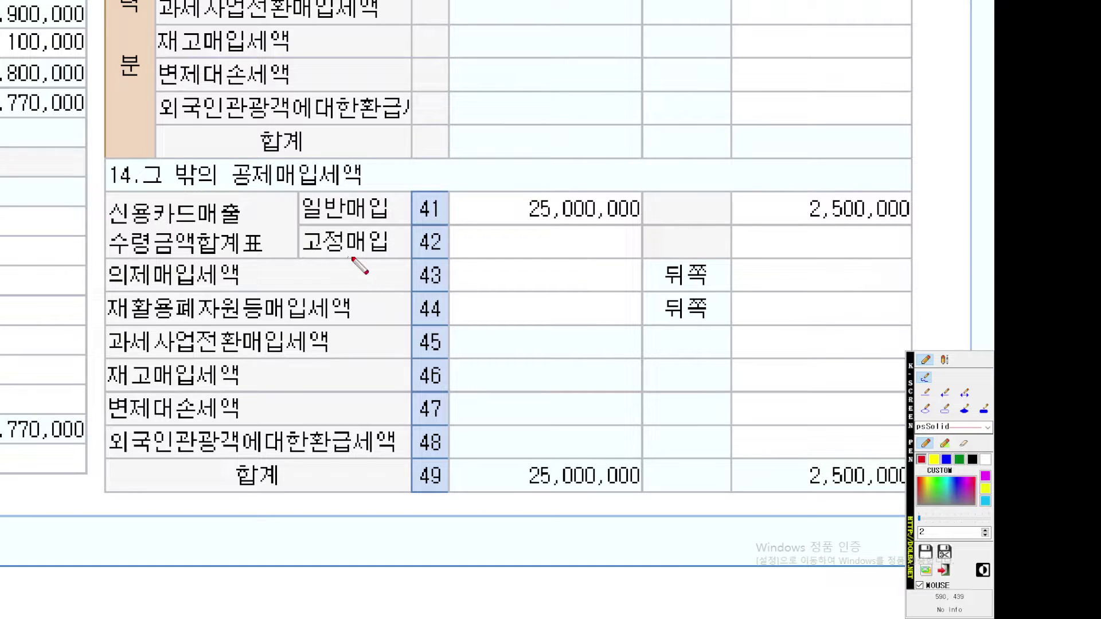
mouse_move(379, 261)
mouse_down()
mouse_move(322, 265)
mouse_move(396, 232)
mouse_move(350, 249)
mouse_up()
drag(152, 194, 421, 193)
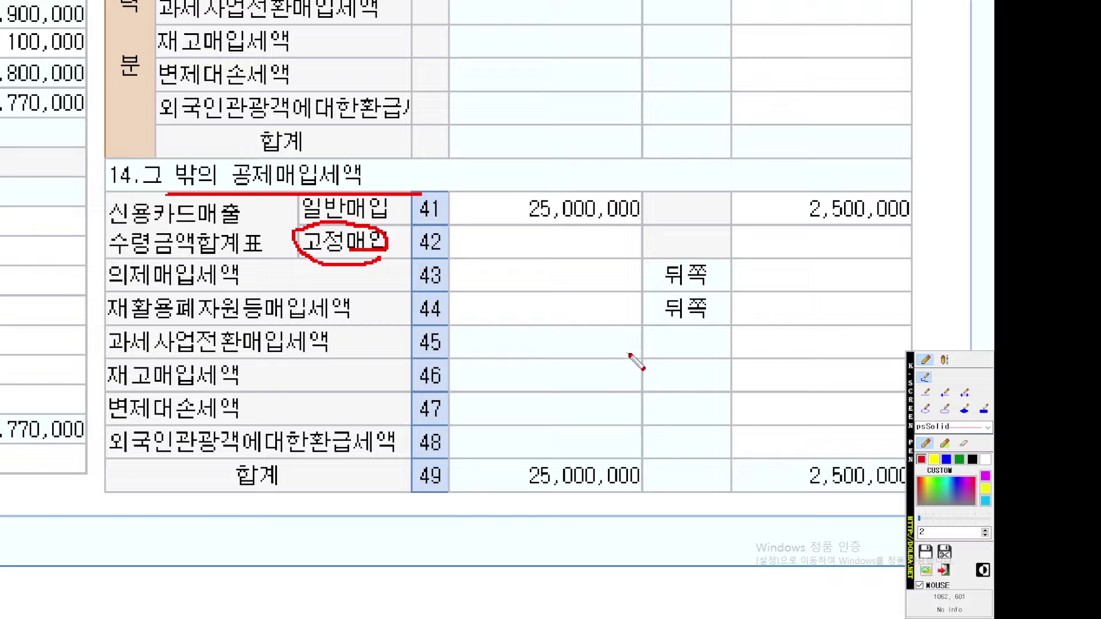
key(Escape)
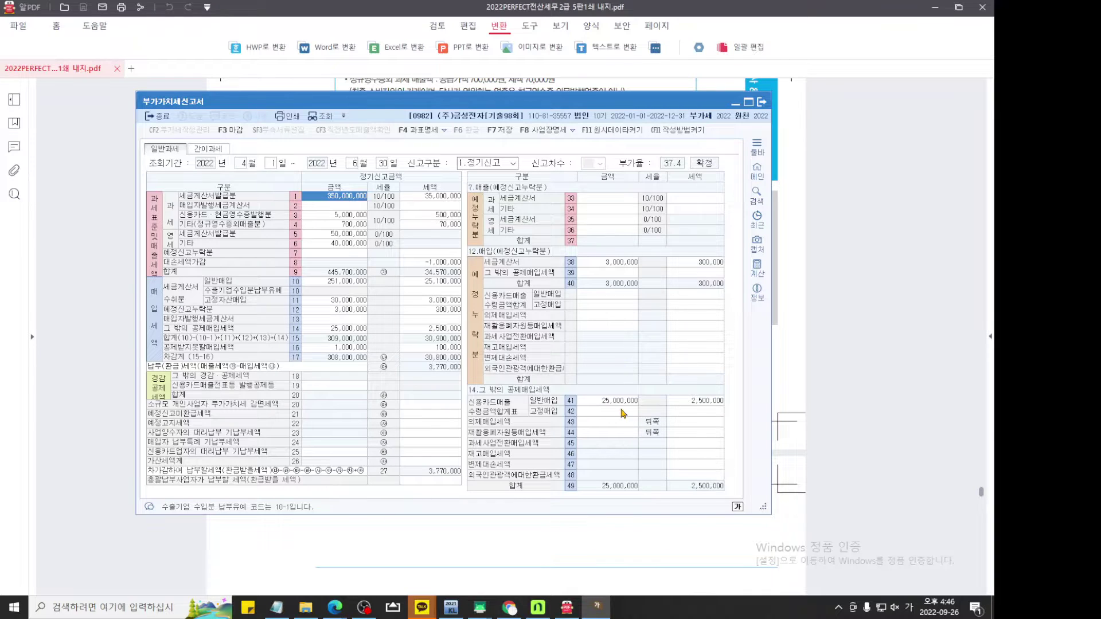
Enter 5,000,000 with 500,000 tax in the credit card 고정매입 row and inspect the 그 밖의 공제매입세액 section.
click(623, 413)
text(5000000)
key(Return)
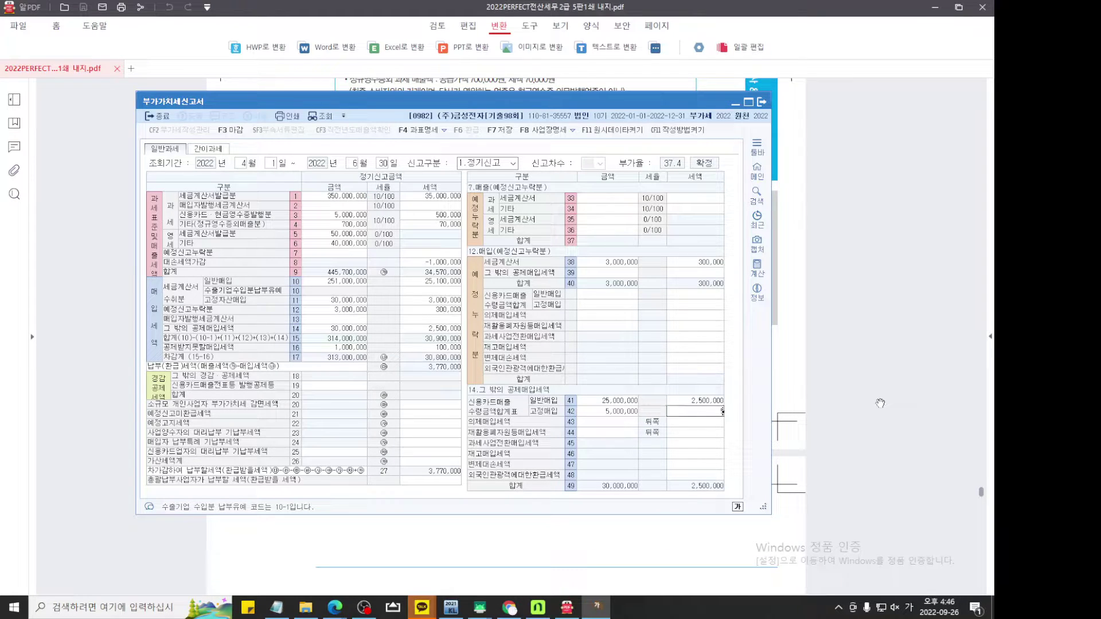
key(Return)
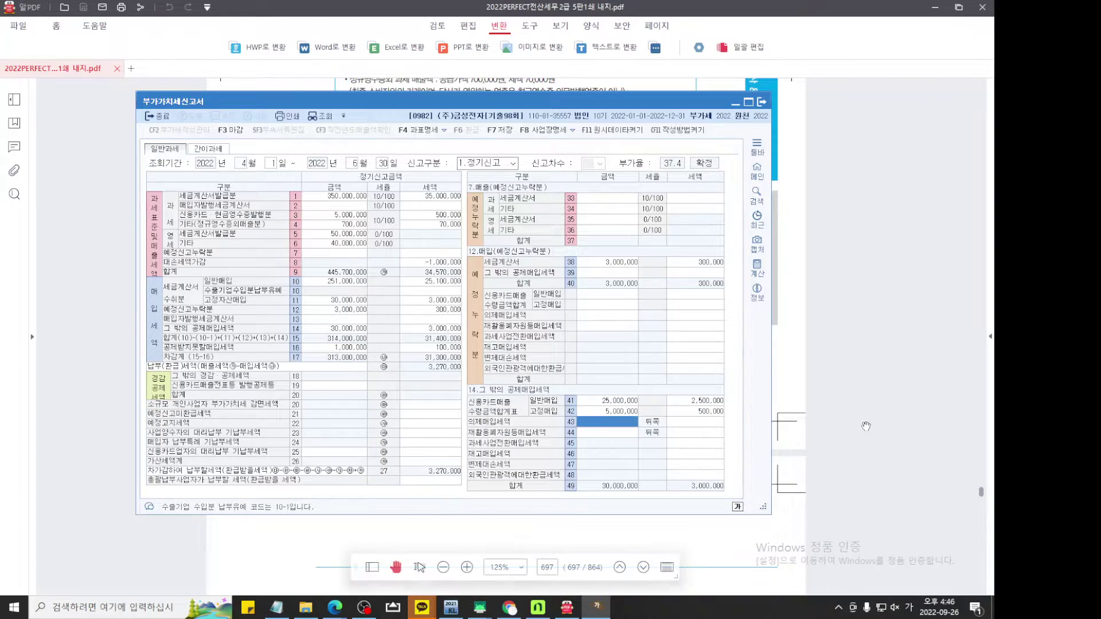
key(ctrl+2)
scroll(674, 397, up, 9)
scroll(596, 339, up, 1)
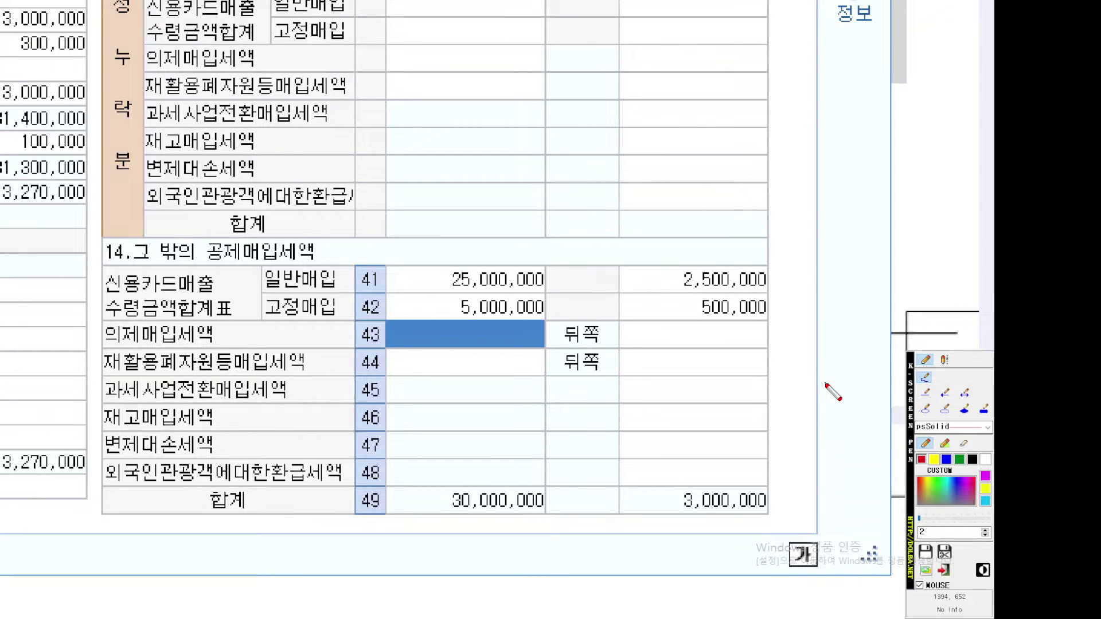
key(Escape)
Switch to the textbook PDF, find the 기타자료 box on page 698, and underline its 예정신고 미환급세액 line in red.
click(869, 337)
scroll(537, 337, down, 5)
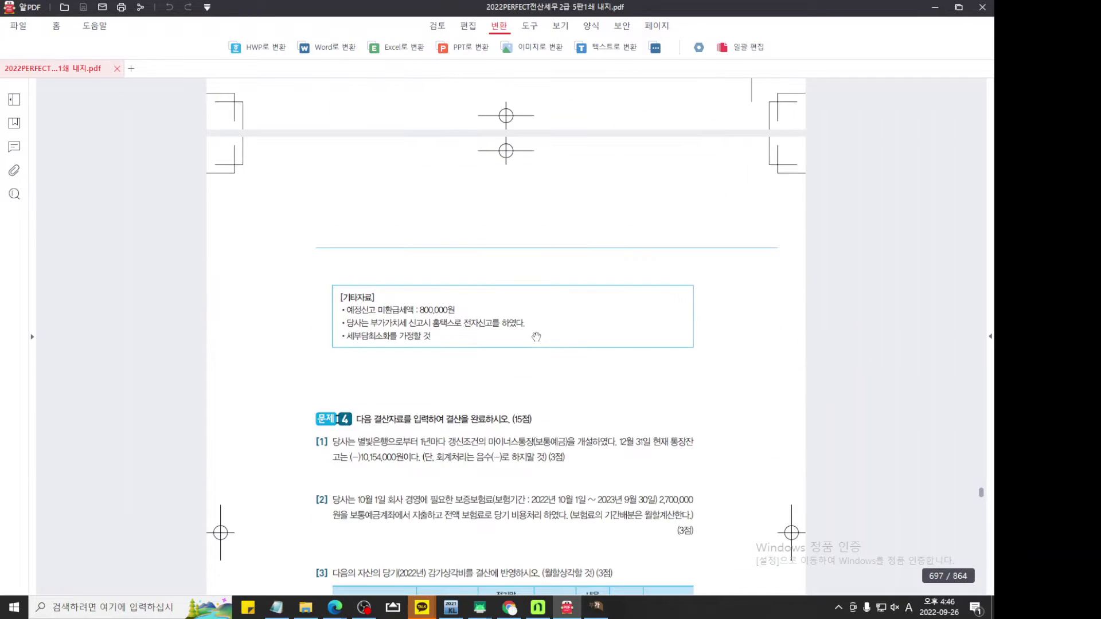
scroll(536, 337, down, 2)
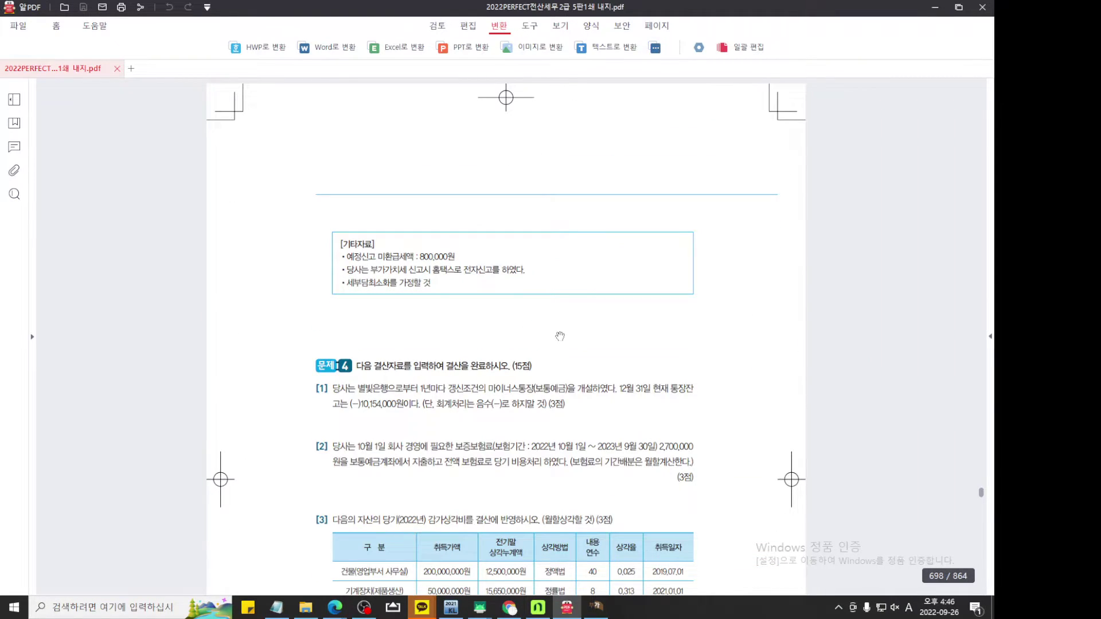
scroll(560, 336, down, 1)
key(ctrl+2)
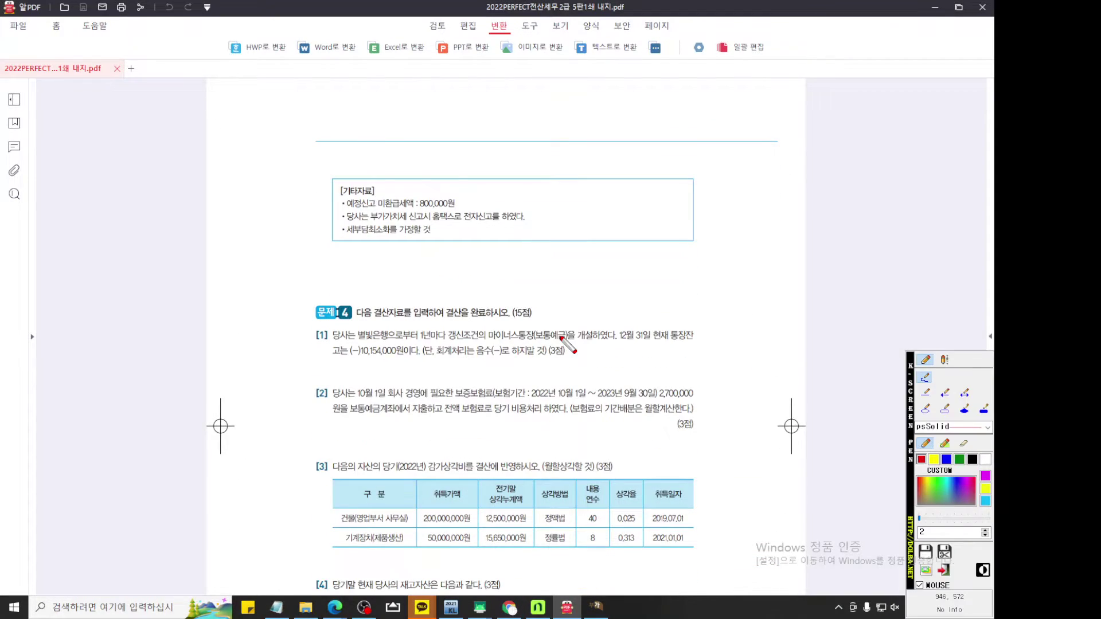
scroll(560, 337, up, 5)
scroll(560, 337, up, 5)
drag(561, 338, 563, 377)
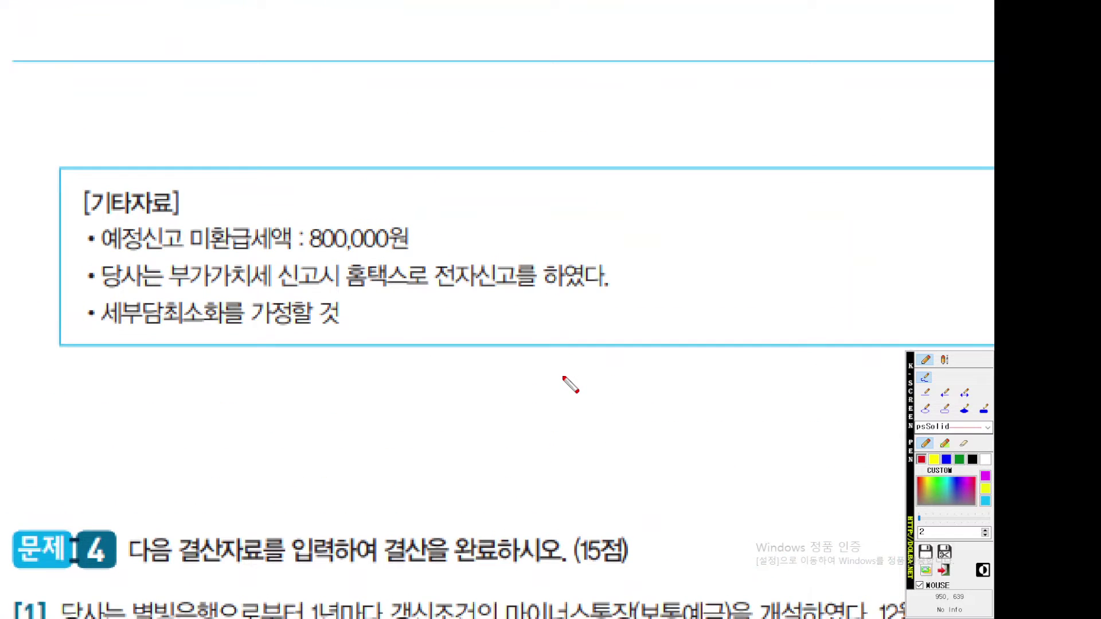
scroll(571, 384, up, 1)
scroll(570, 384, down, 1)
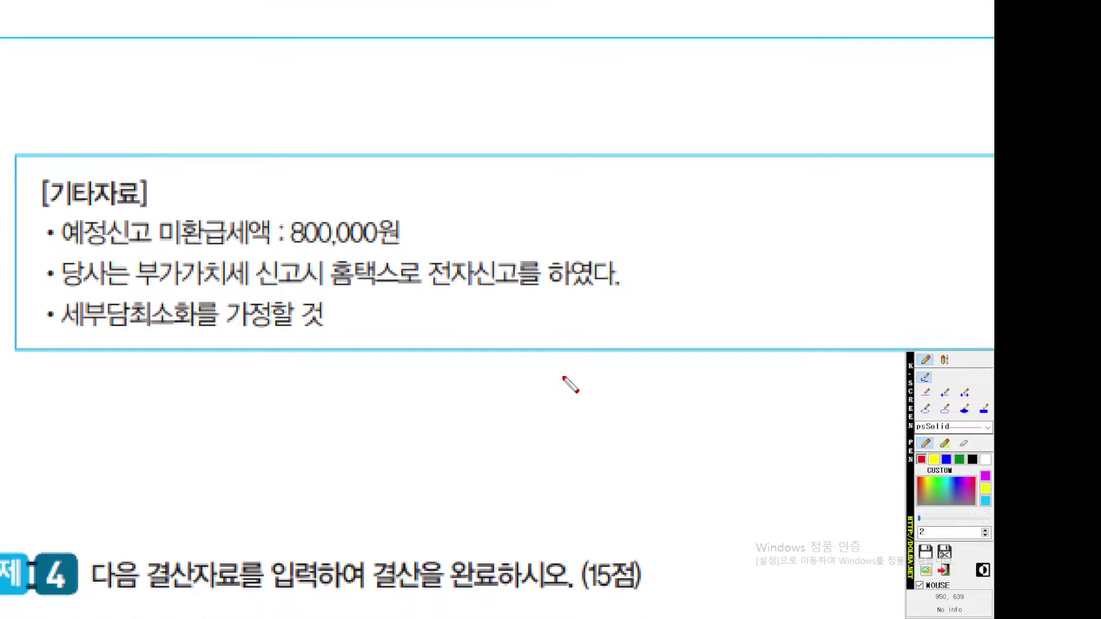
drag(67, 250, 575, 250)
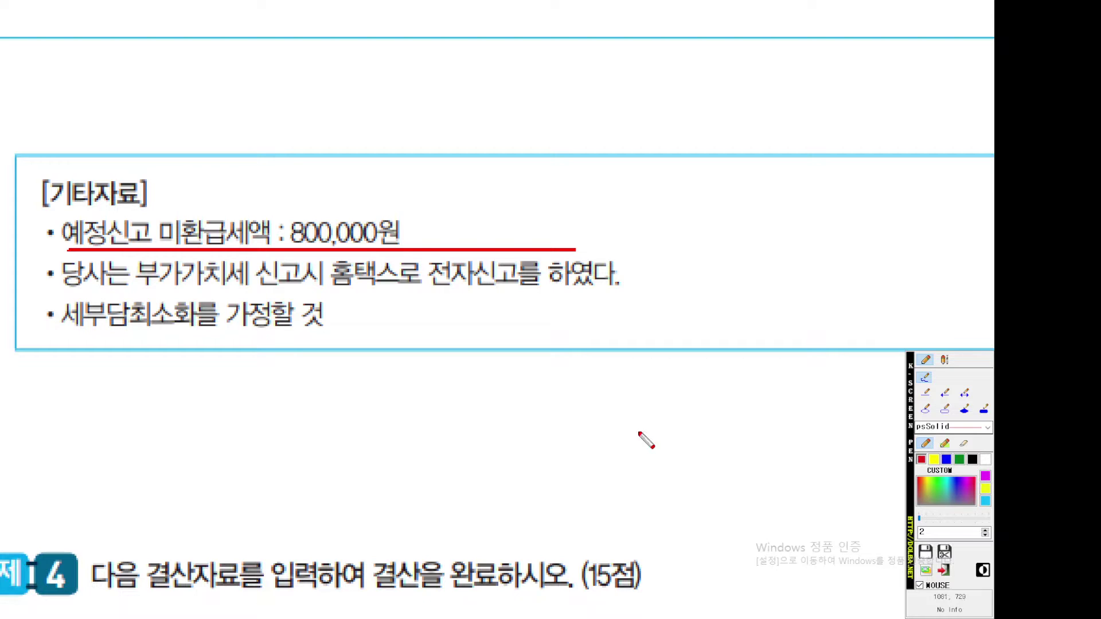
key(Escape)
Switch to the VAT return, underline the 예정신고미환급세액 label in red, and circle that row's tax cell.
click(599, 615)
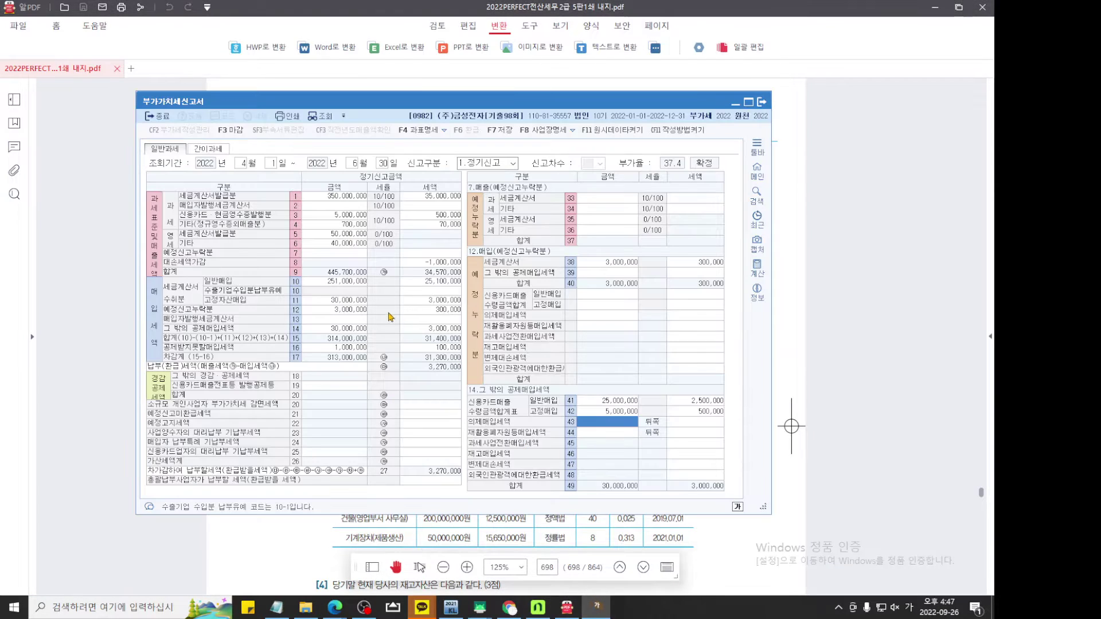
key(ctrl+grave)
scroll(382, 315, up, 5)
scroll(429, 279, down, 3)
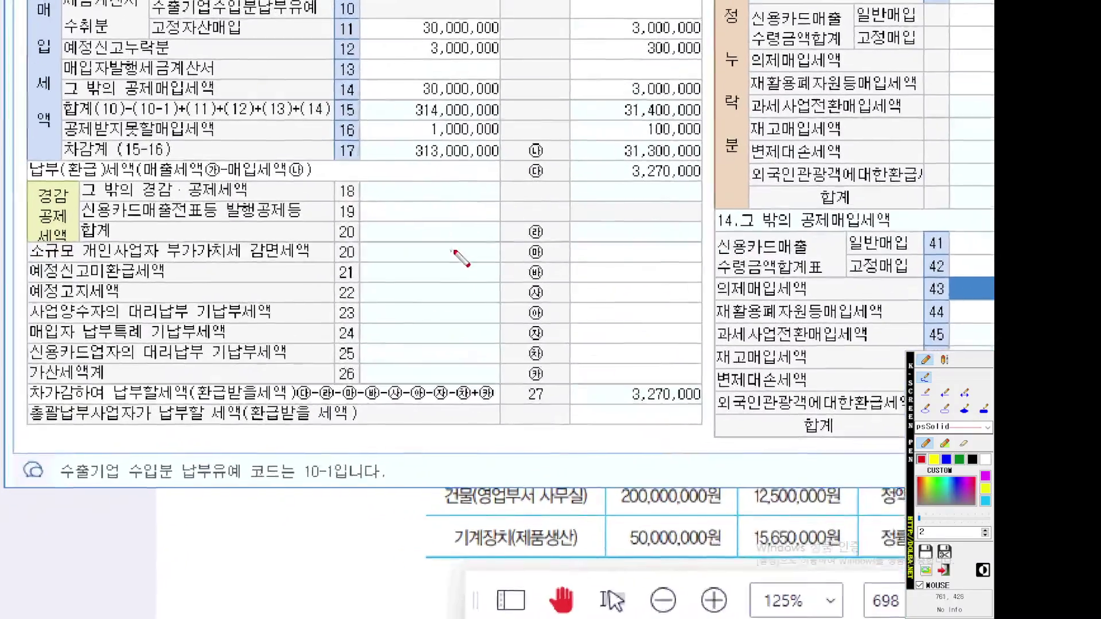
scroll(481, 265, up, 3)
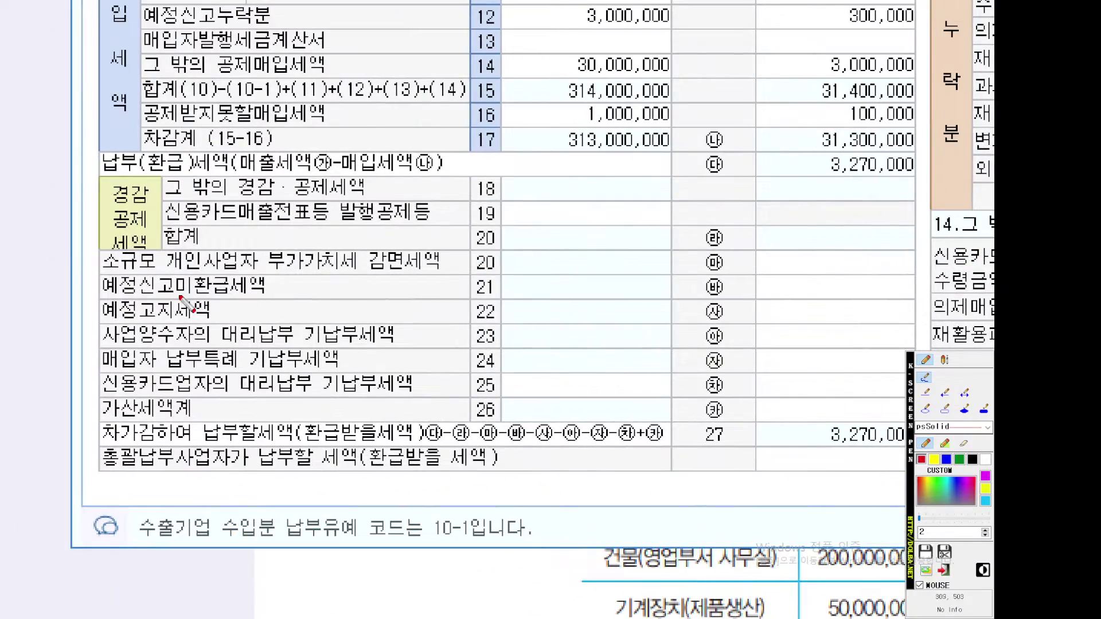
drag(106, 297, 291, 297)
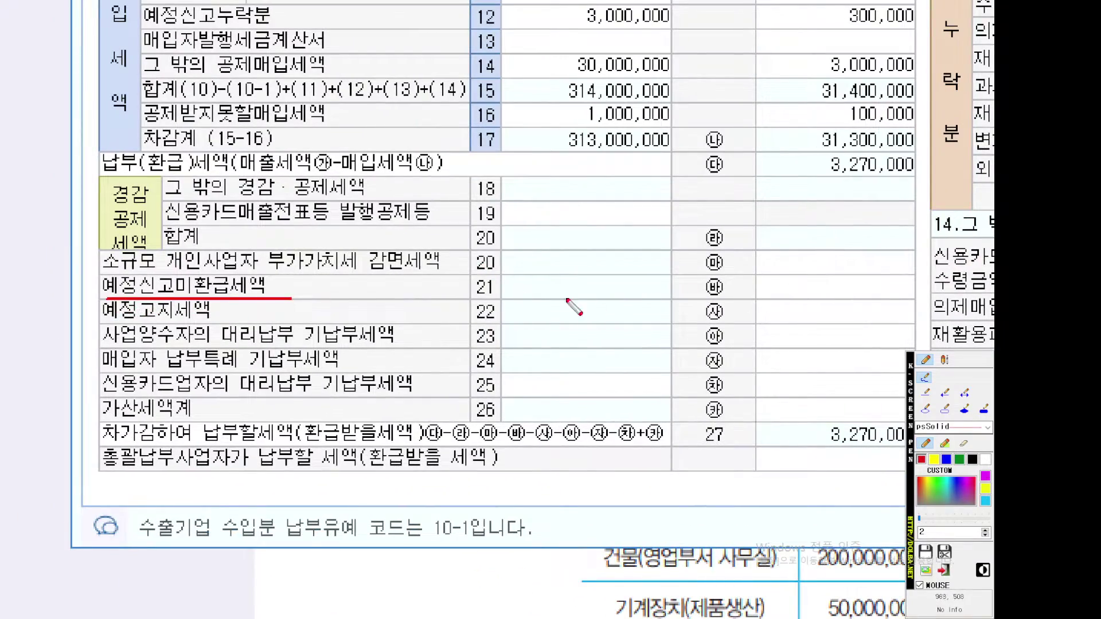
key(Right)
key(Right)
key(Right)
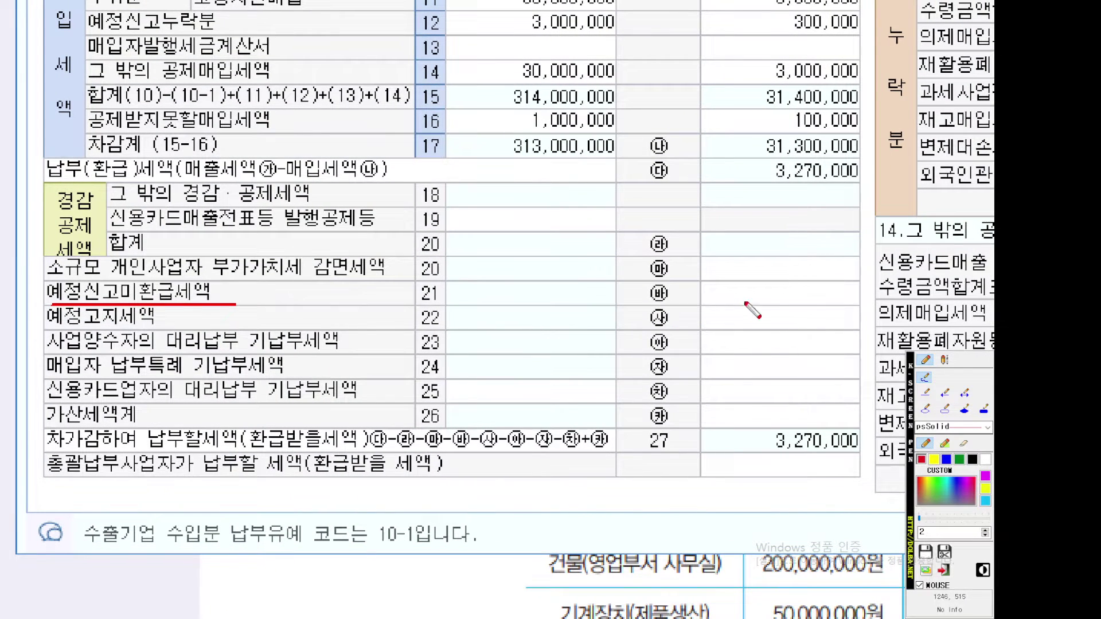
mouse_move(796, 300)
mouse_down()
mouse_move(726, 296)
mouse_move(806, 289)
mouse_move(782, 308)
mouse_up()
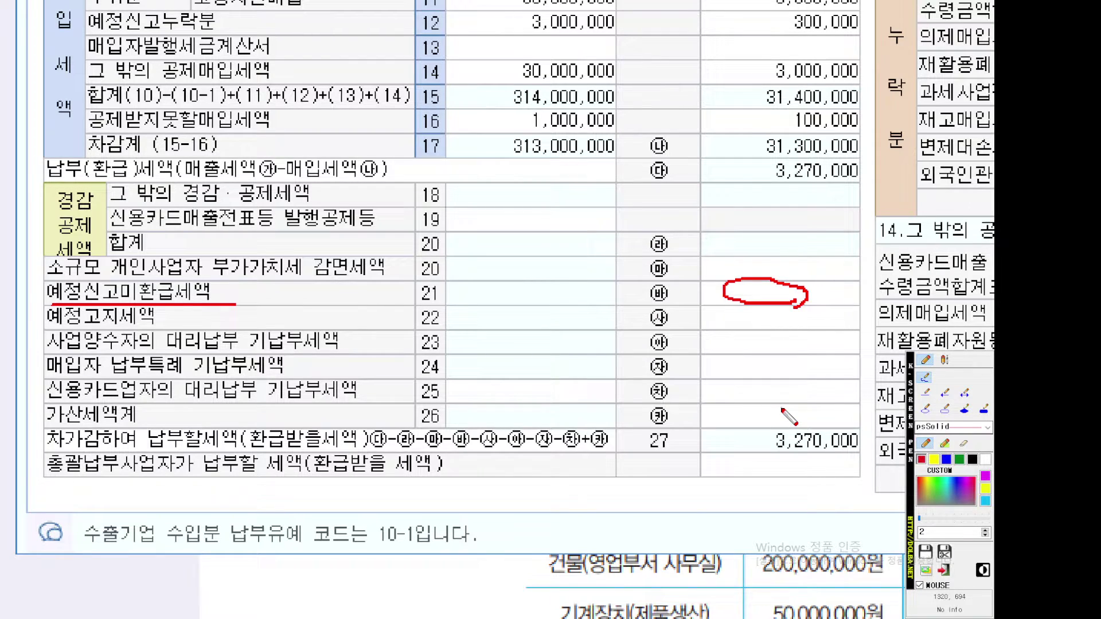
Clear the red marks and enter 800,000 as the tax in the 예정신고미환급세액 row of the VAT return.
key(Escape)
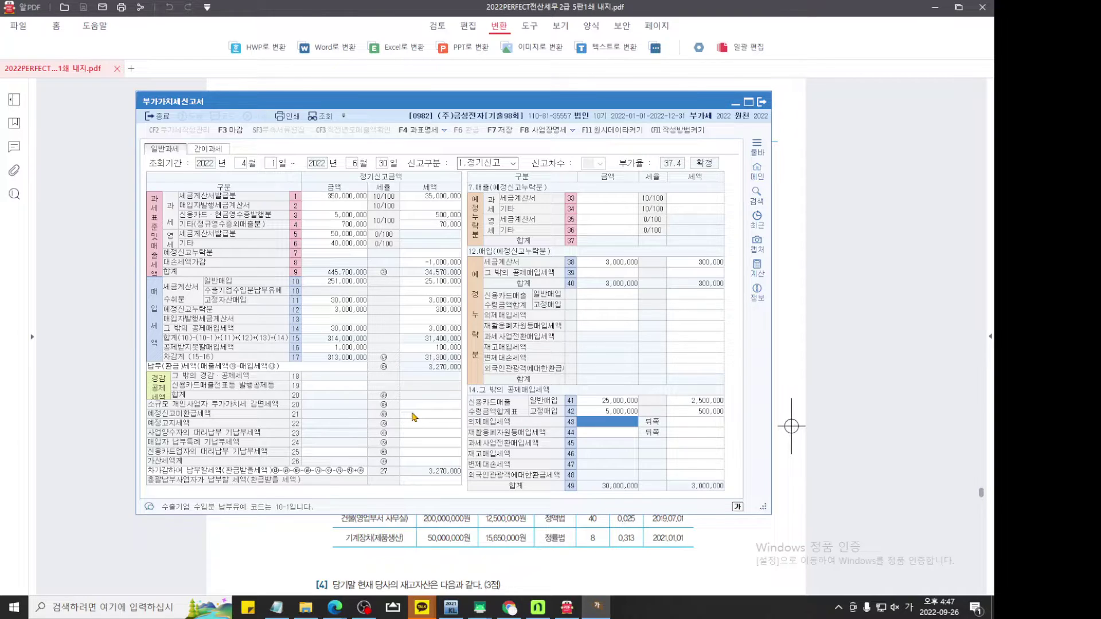
click(413, 413)
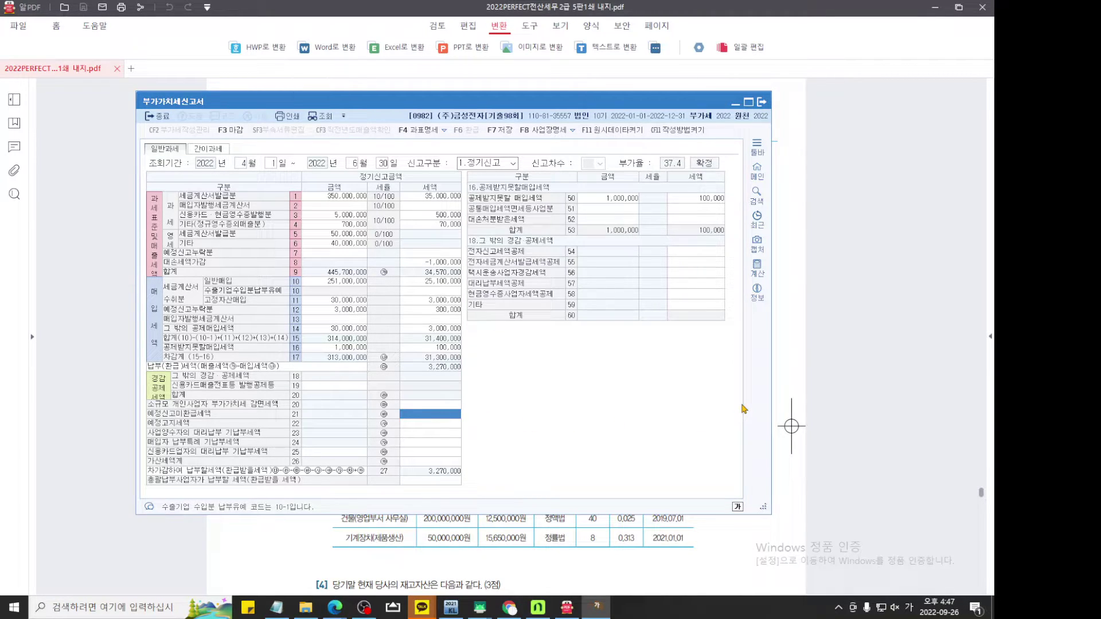
text(3)
key(Return)
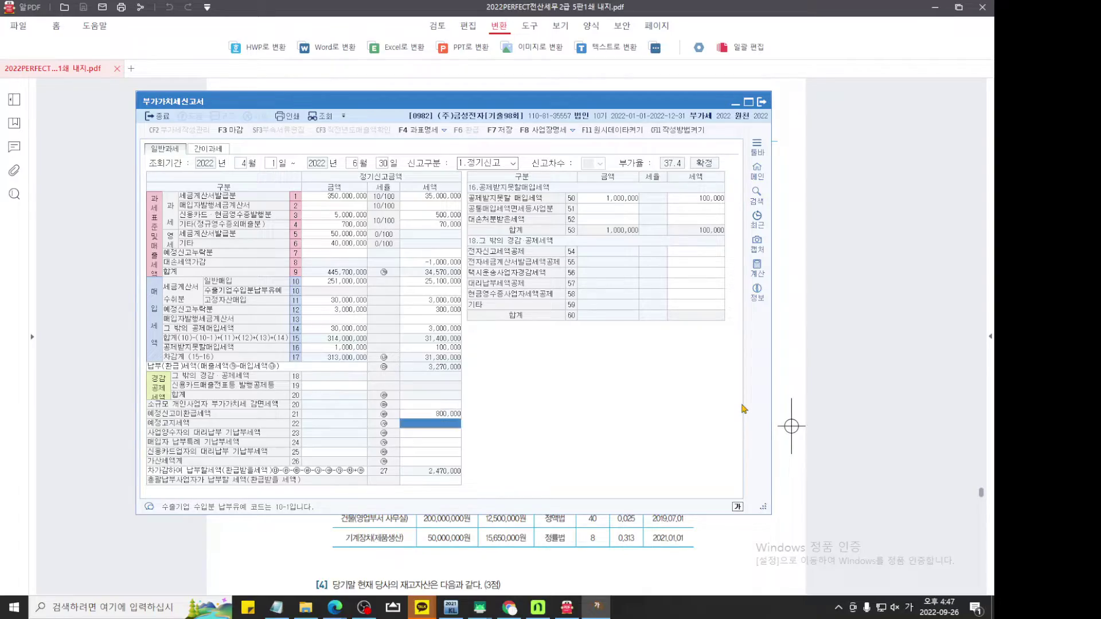
Magnify the lower VAT return rows and underline the 예정신고미환급세액 label and its 800,000 amount in red.
key(F12)
scroll(458, 366, up, 5)
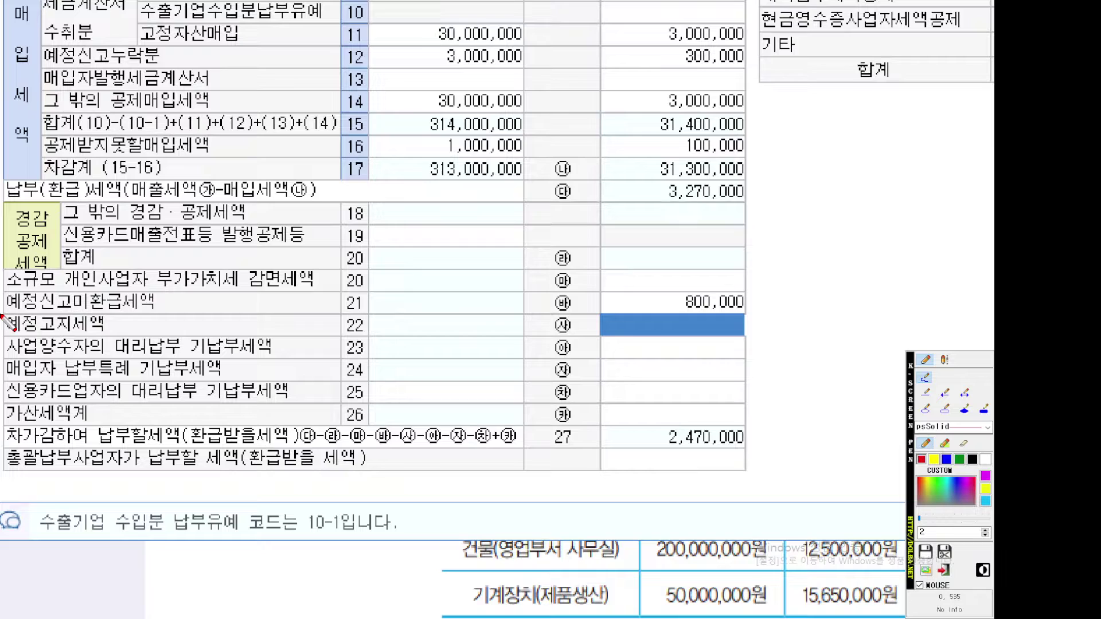
drag(3, 315, 215, 314)
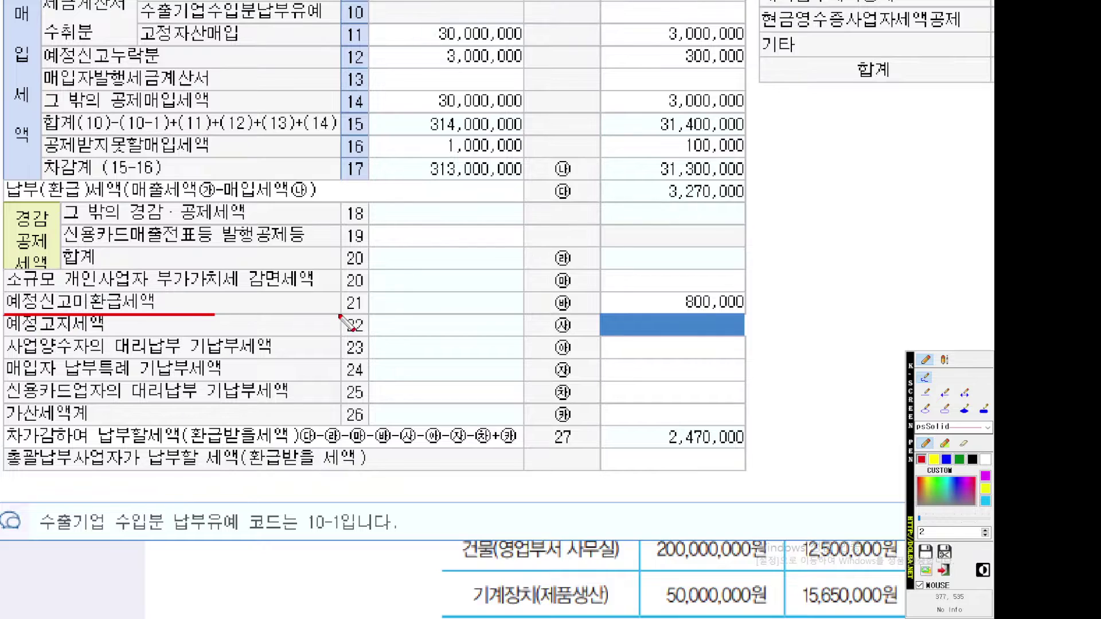
drag(796, 316, 642, 315)
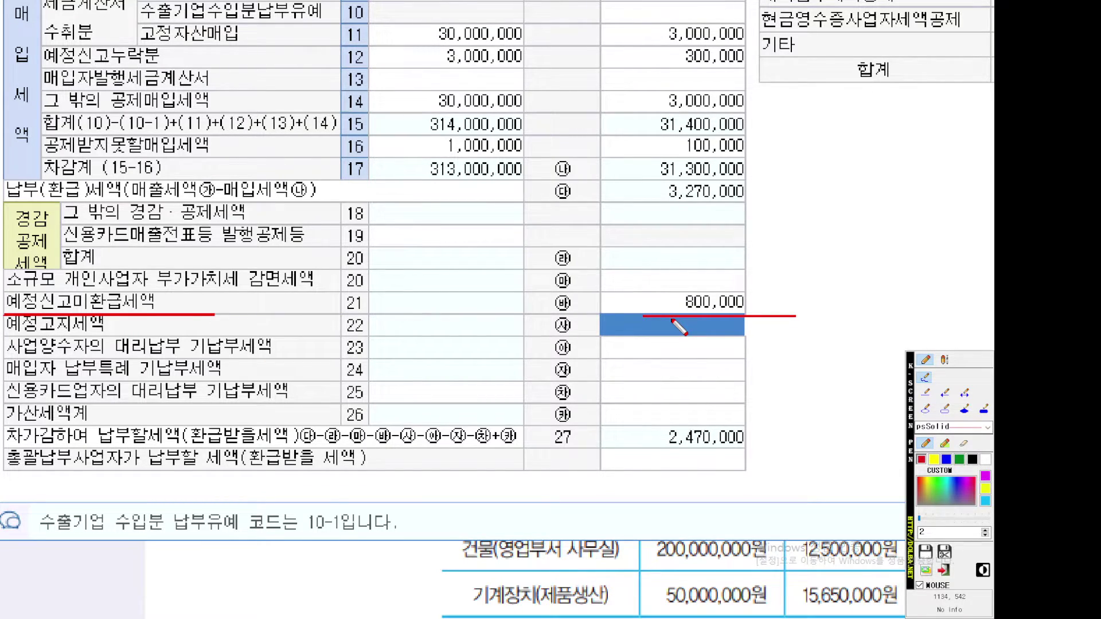
key(Escape)
Switch to the textbook PDF, underline 홈택스로 전자신고를 하였다 in the 기타자료 box, and handwrite 10,000 below it in red.
click(874, 311)
key(ctrl+2)
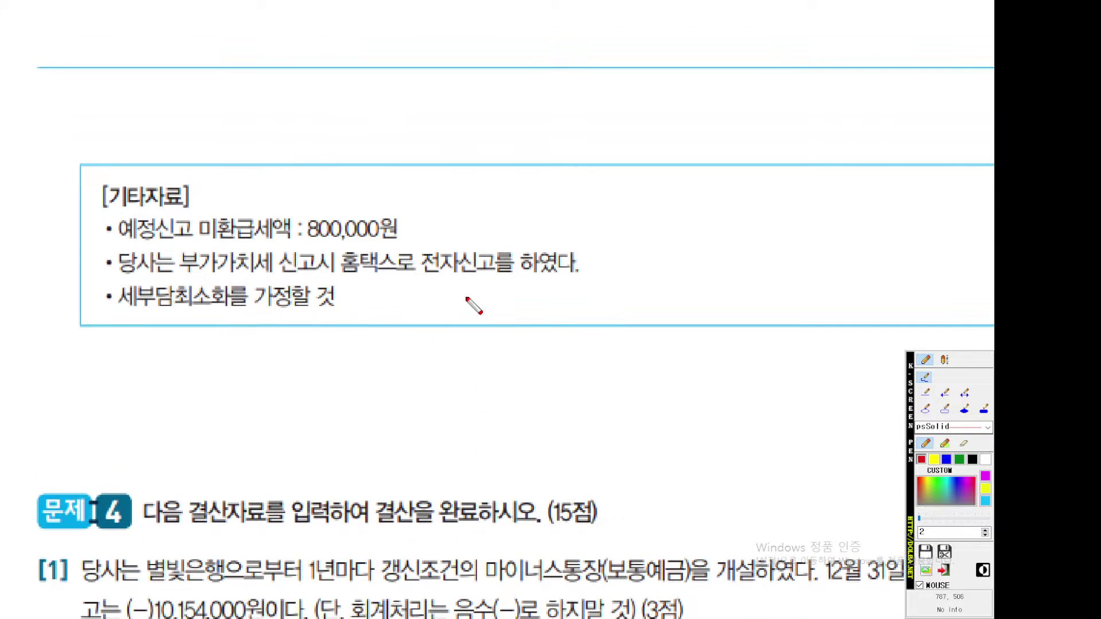
ctrl+scroll(467, 301, up, 2)
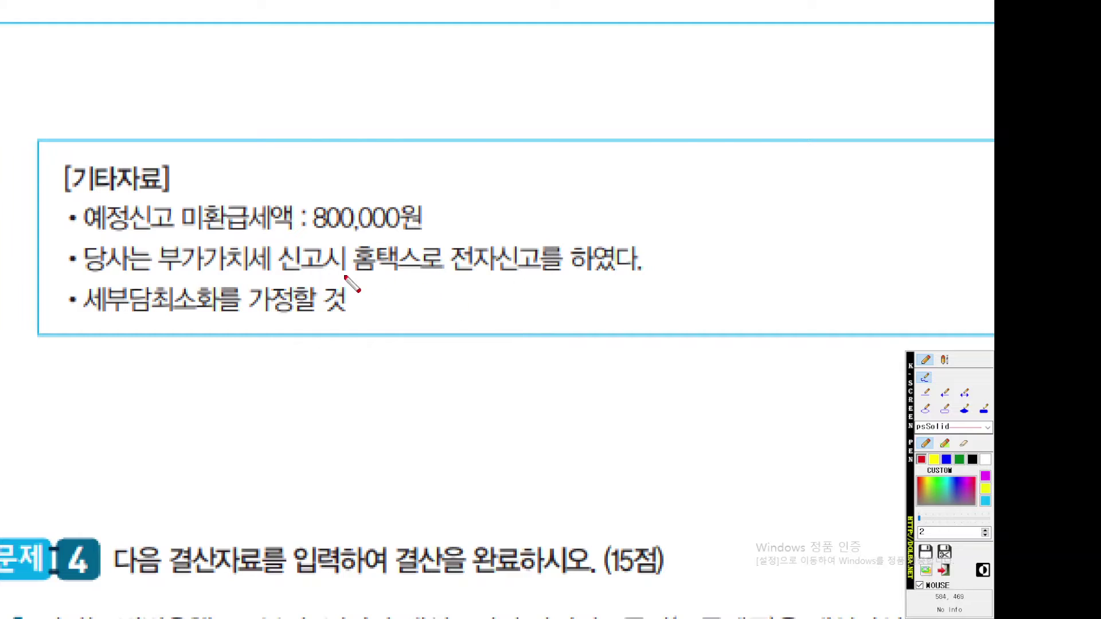
drag(345, 277, 666, 274)
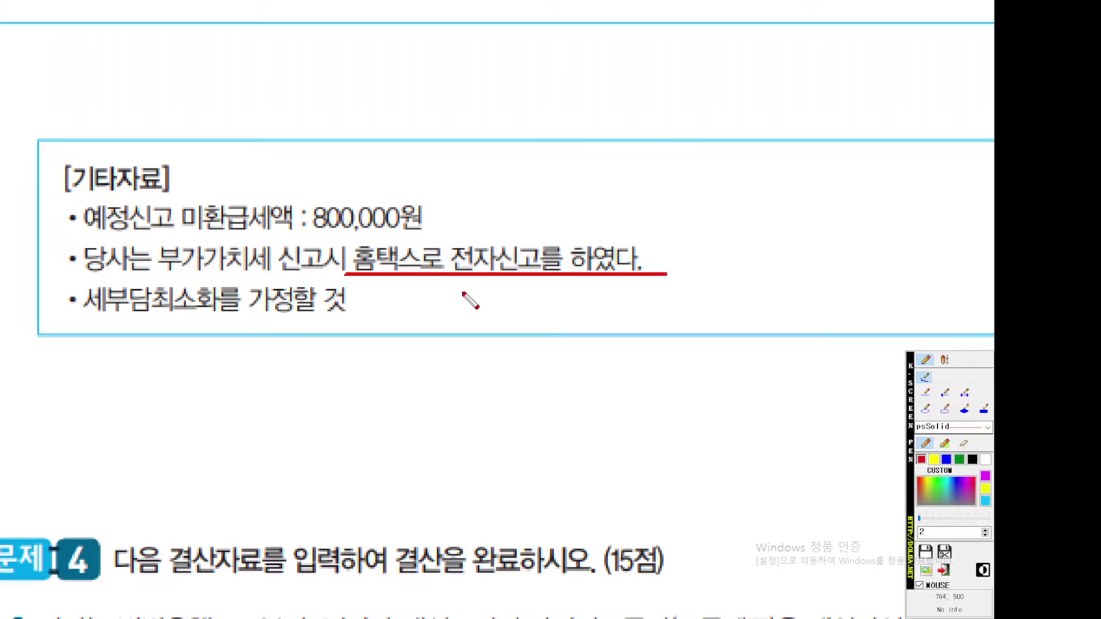
drag(438, 277, 426, 310)
mouse_move(466, 286)
mouse_down()
mouse_move(452, 304)
mouse_move(474, 288)
mouse_move(497, 310)
mouse_move(552, 294)
mouse_move(596, 302)
mouse_up()
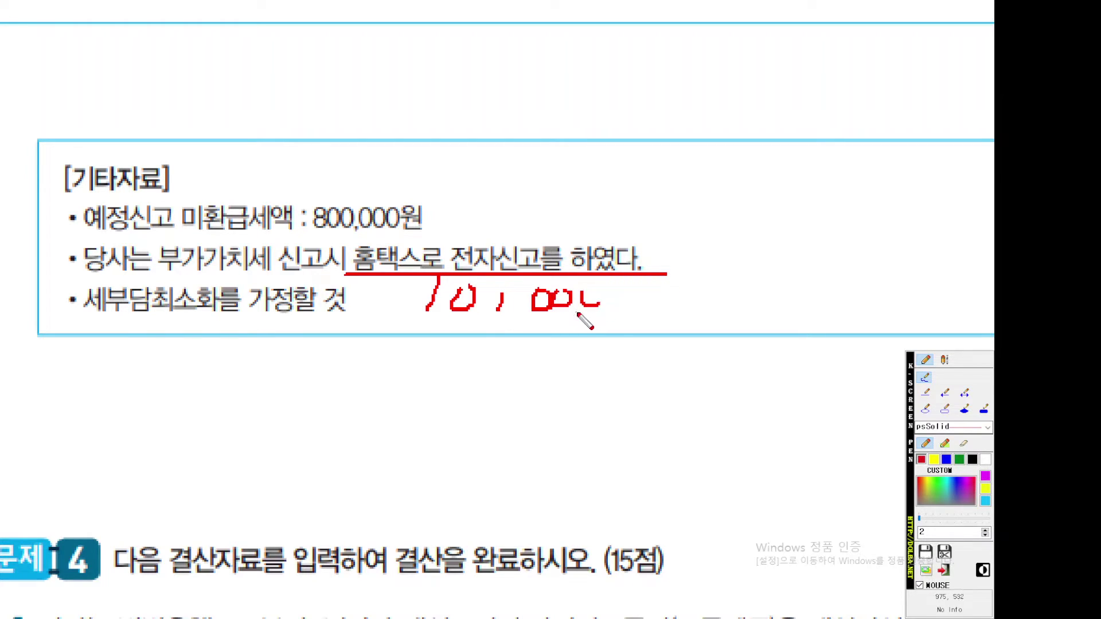
key(Escape)
Switch to the VAT return and draw red boxes around the 그 밖의 경감·공제세액 heading with its 전자신고세액공제 row, and around that row's tax cell.
click(593, 608)
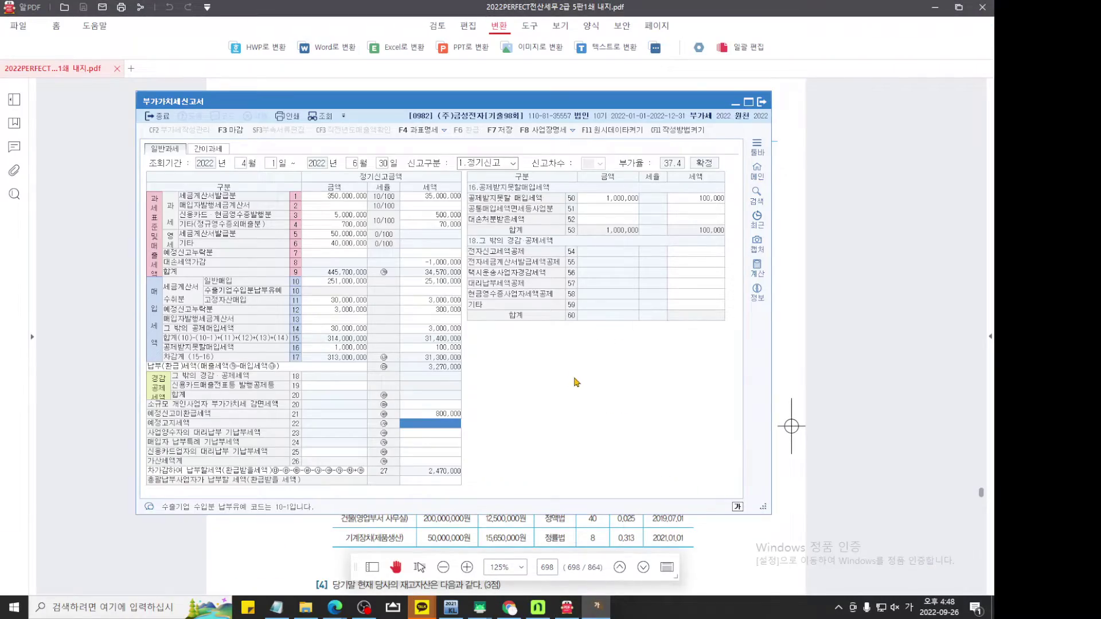
key(ctrl+F12)
scroll(519, 405, up, 8)
scroll(532, 384, down, 8)
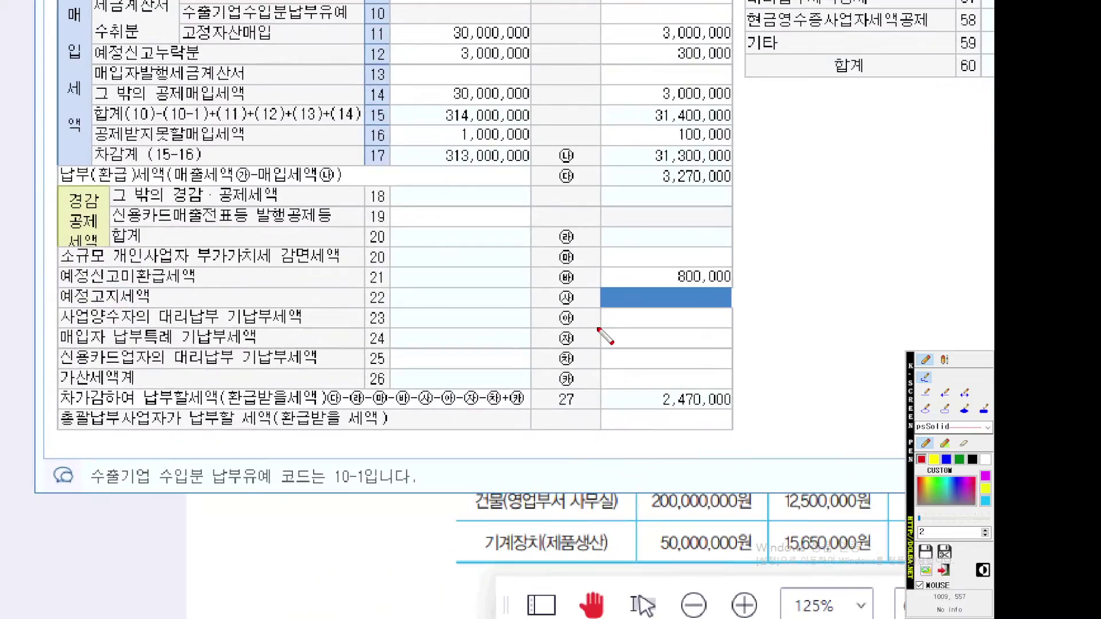
scroll(565, 365, up, 8)
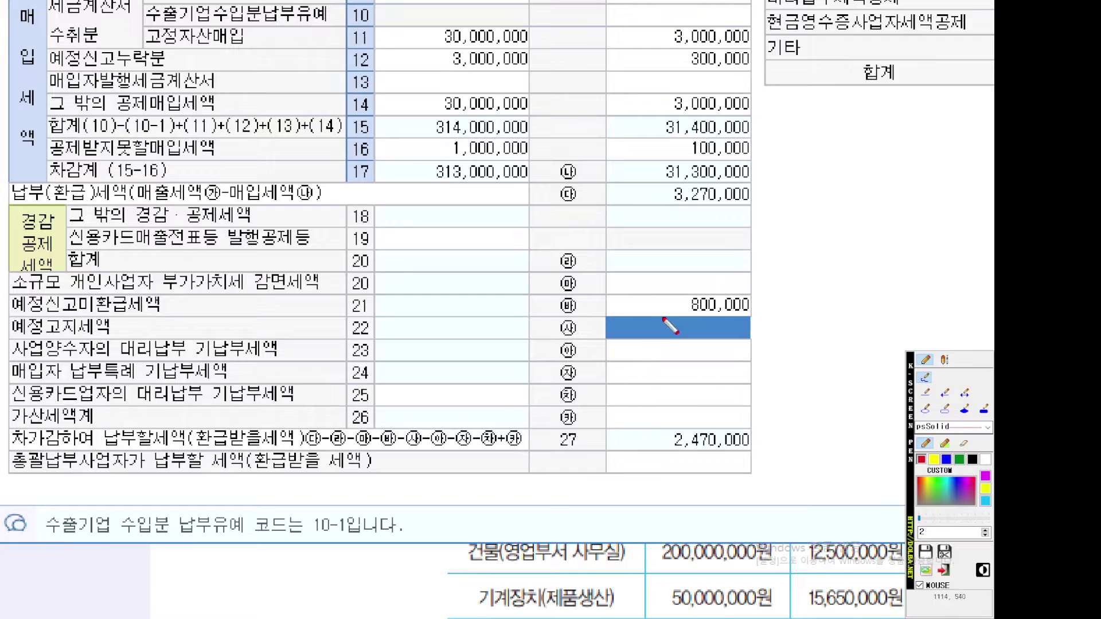
drag(699, 304, 550, 375)
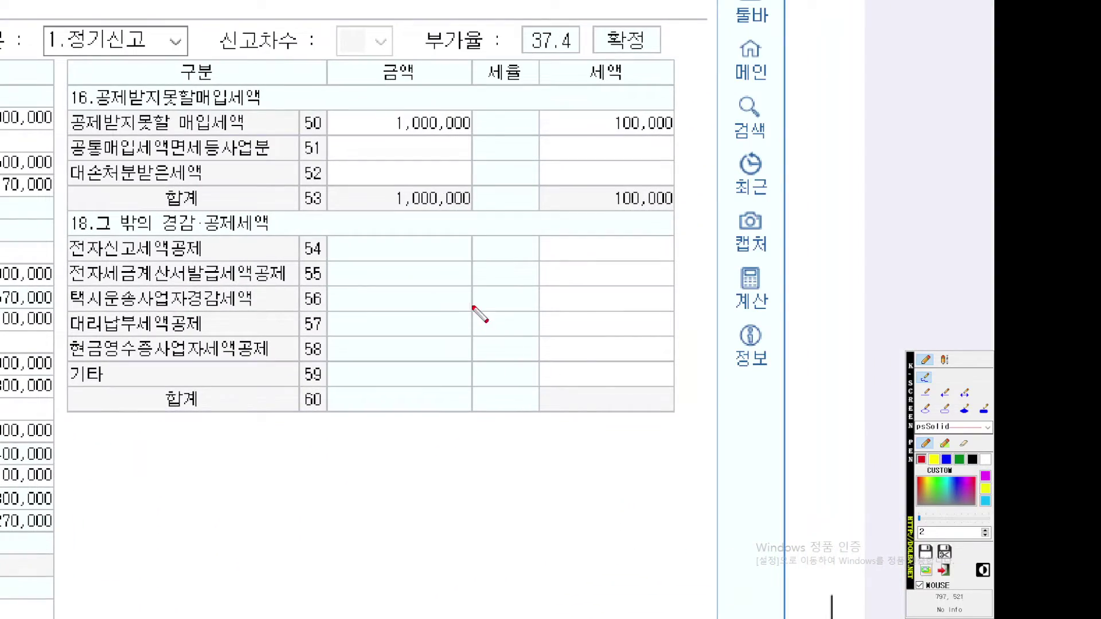
click(944, 409)
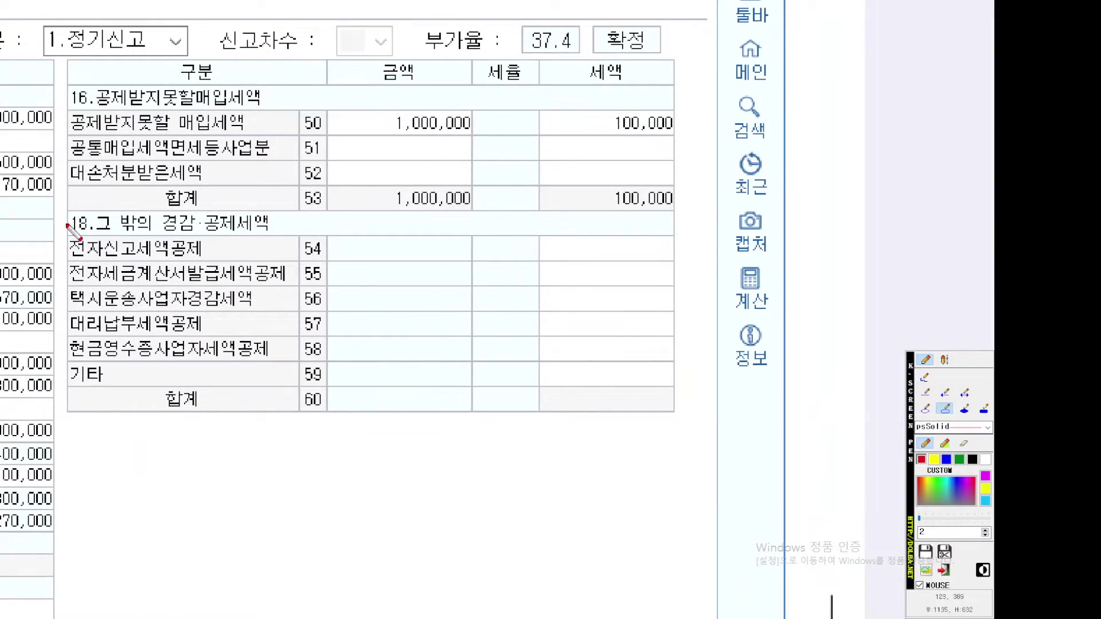
drag(651, 256, 677, 262)
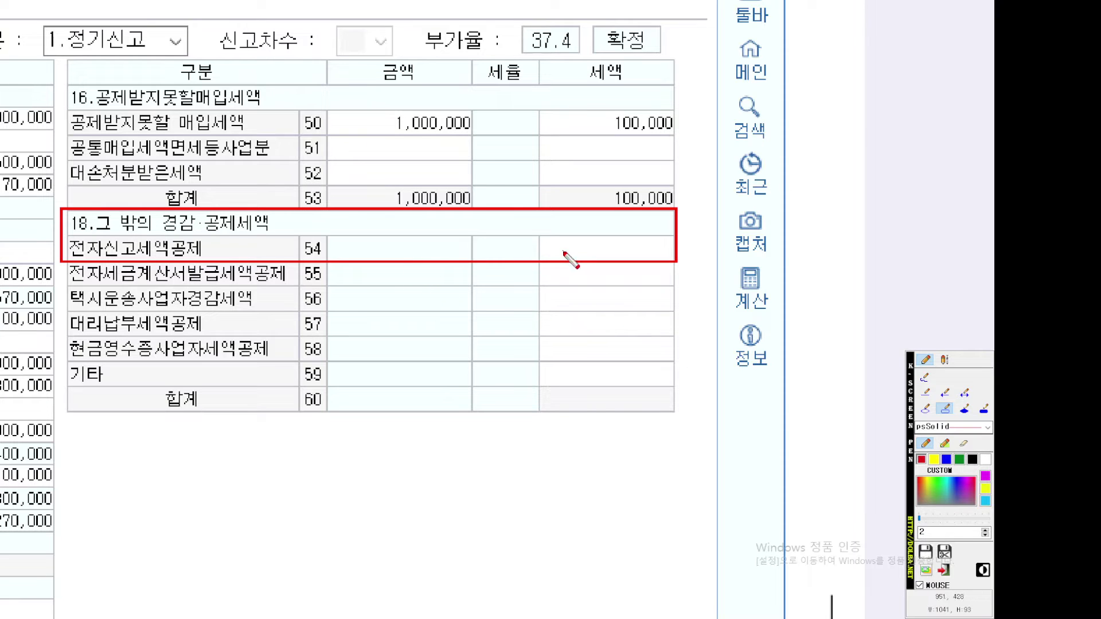
drag(539, 236, 677, 262)
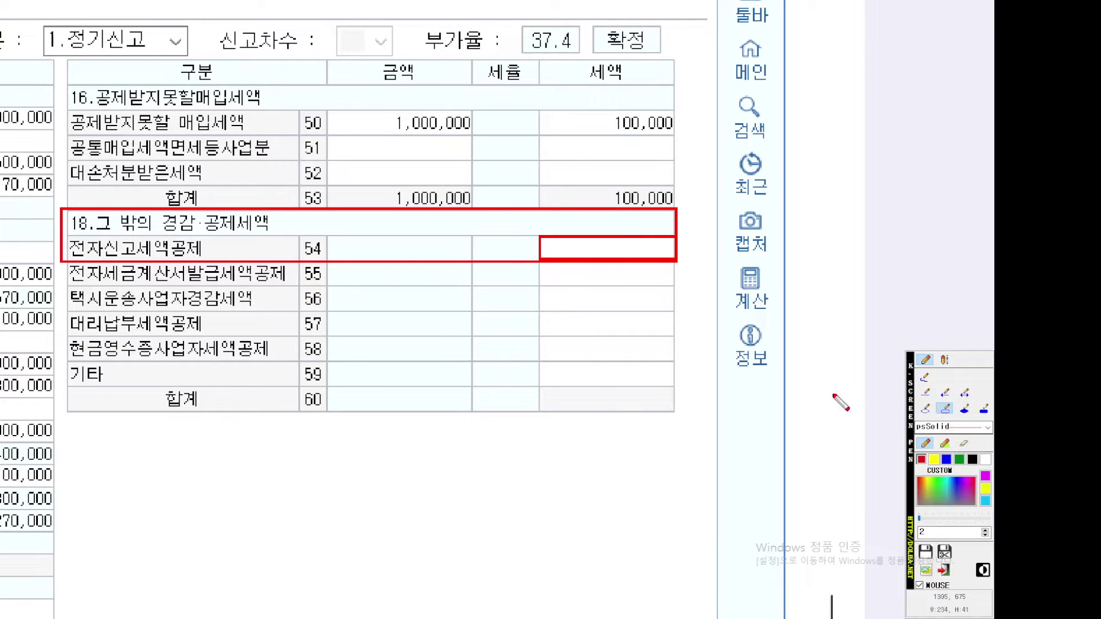
click(925, 377)
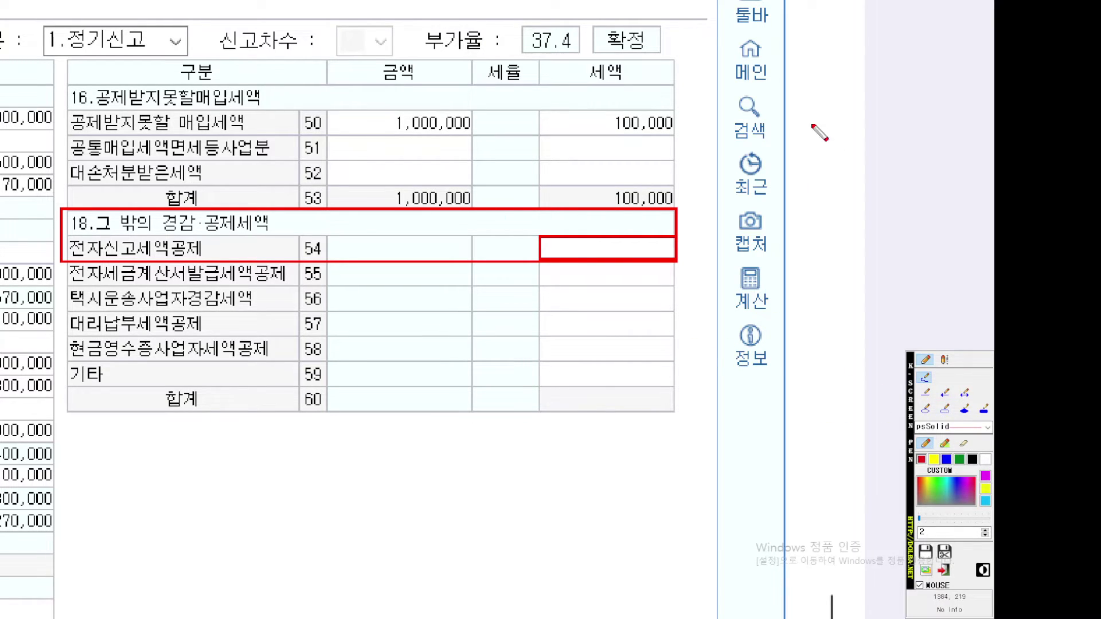
key(Escape)
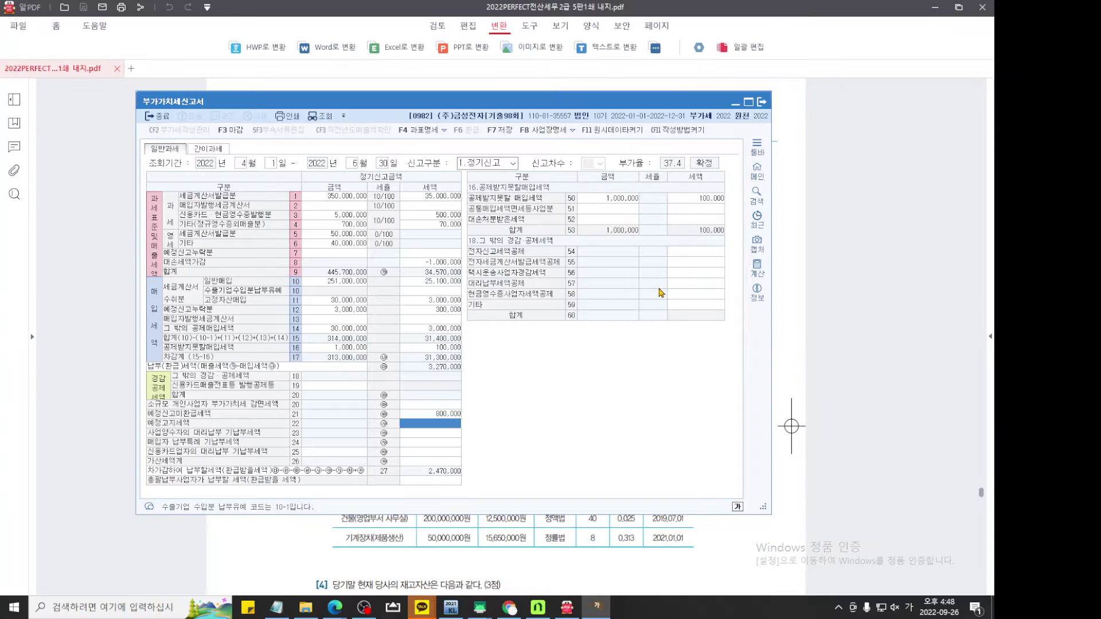
Enter 10,000 as the tax in the 전자신고세액공제 row.
click(690, 253)
text(11)
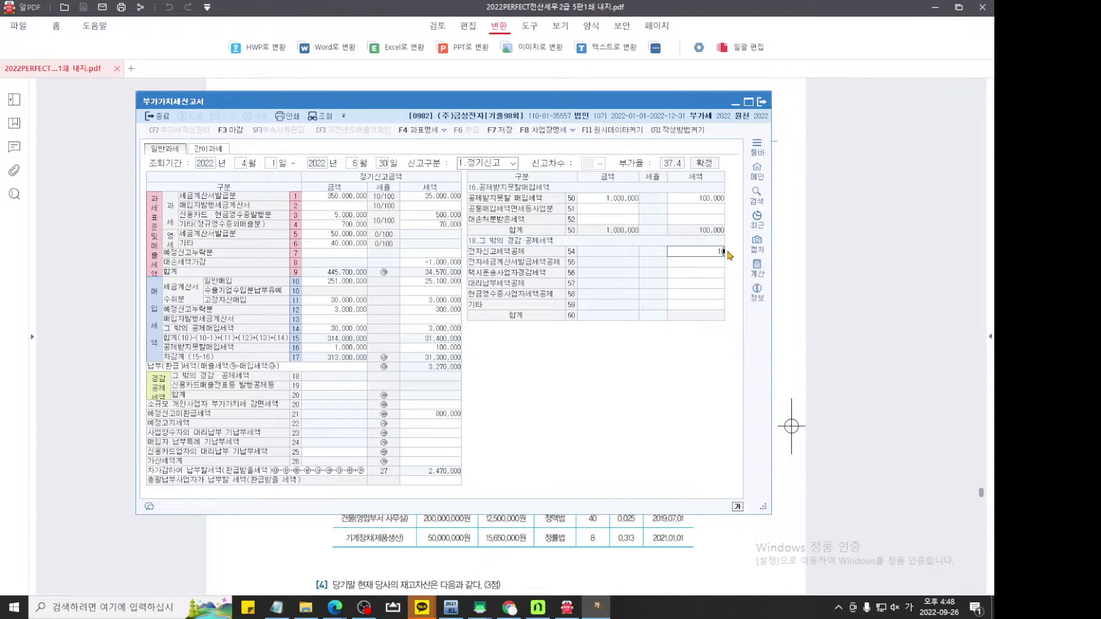
text(0000)
key(Return)
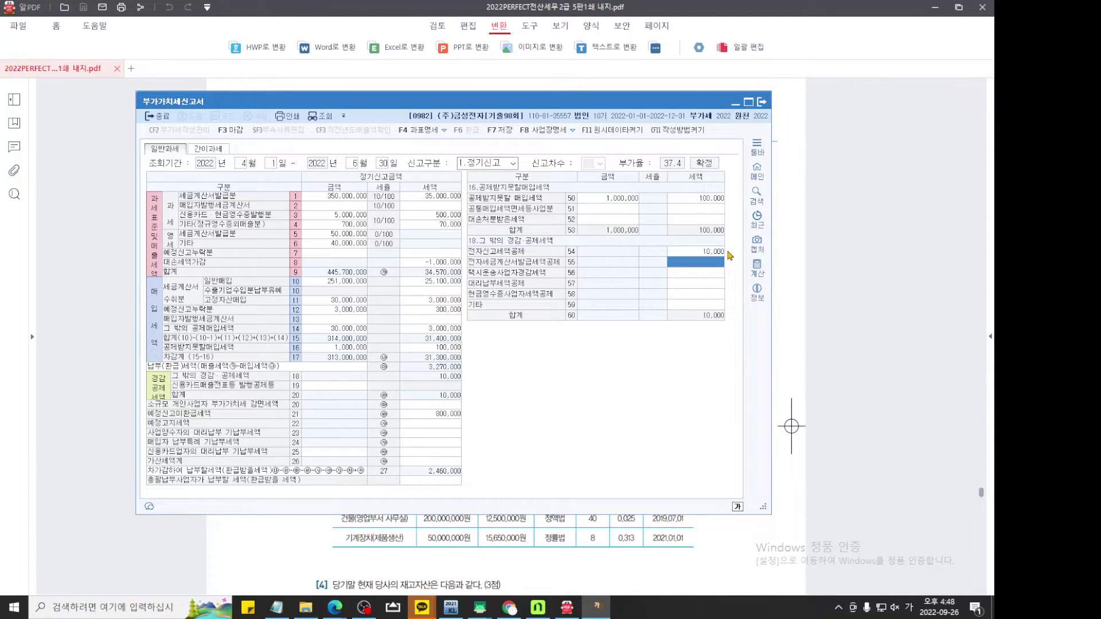
Magnify the 그 밖의 경감·공제세액 section and underline the whole 전자신고세액공제 row in red.
key(ctrl+2)
scroll(701, 265, up, 4)
drag(685, 265, 630, 281)
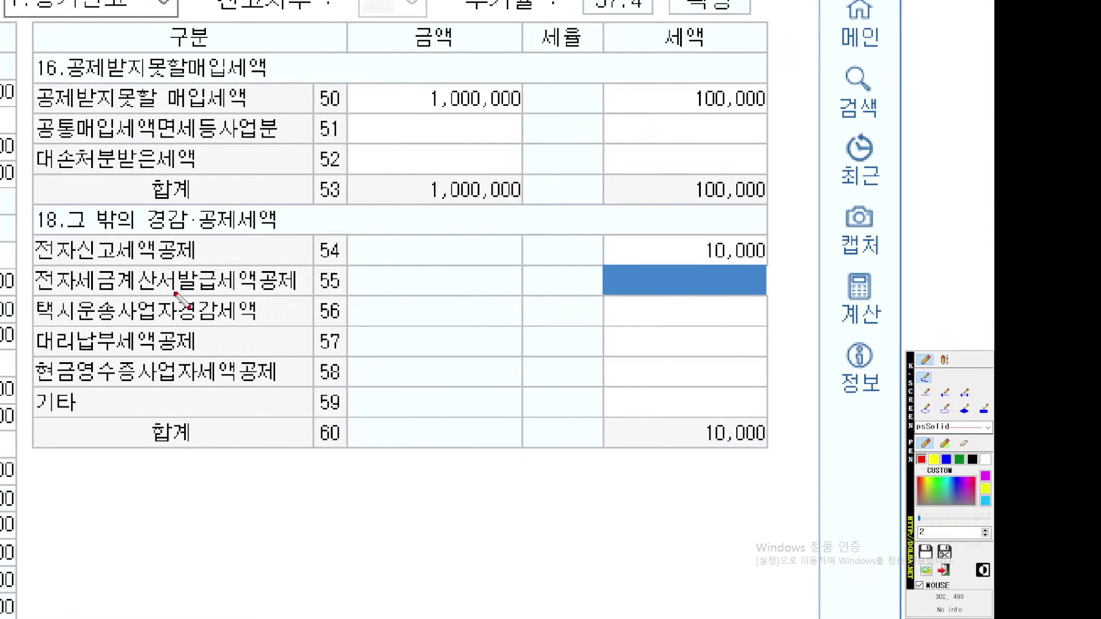
drag(44, 264, 761, 270)
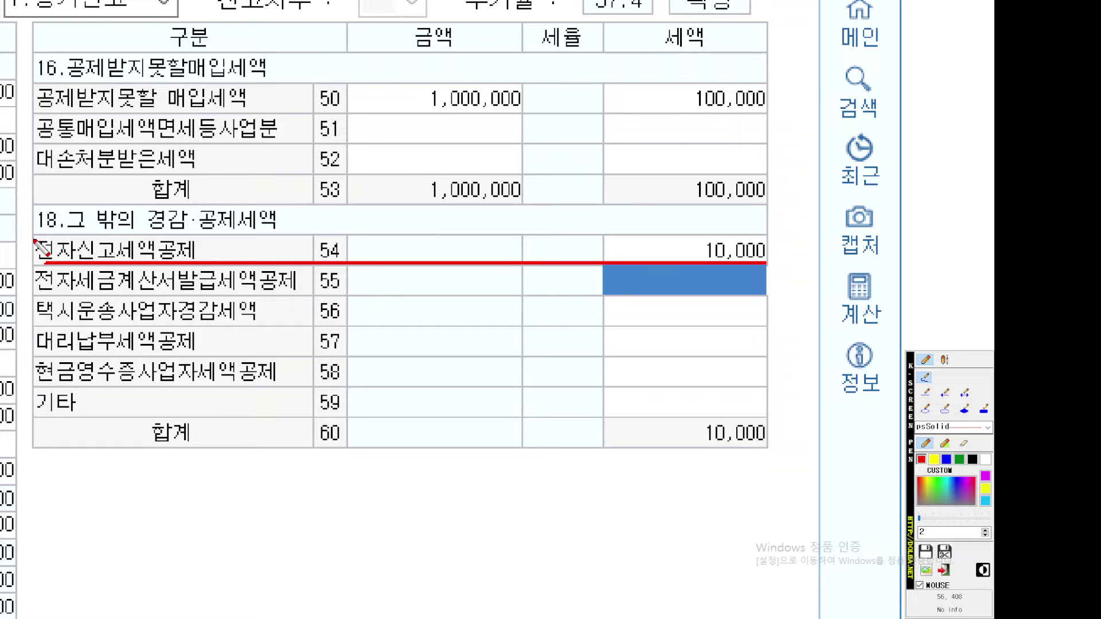
key(Escape)
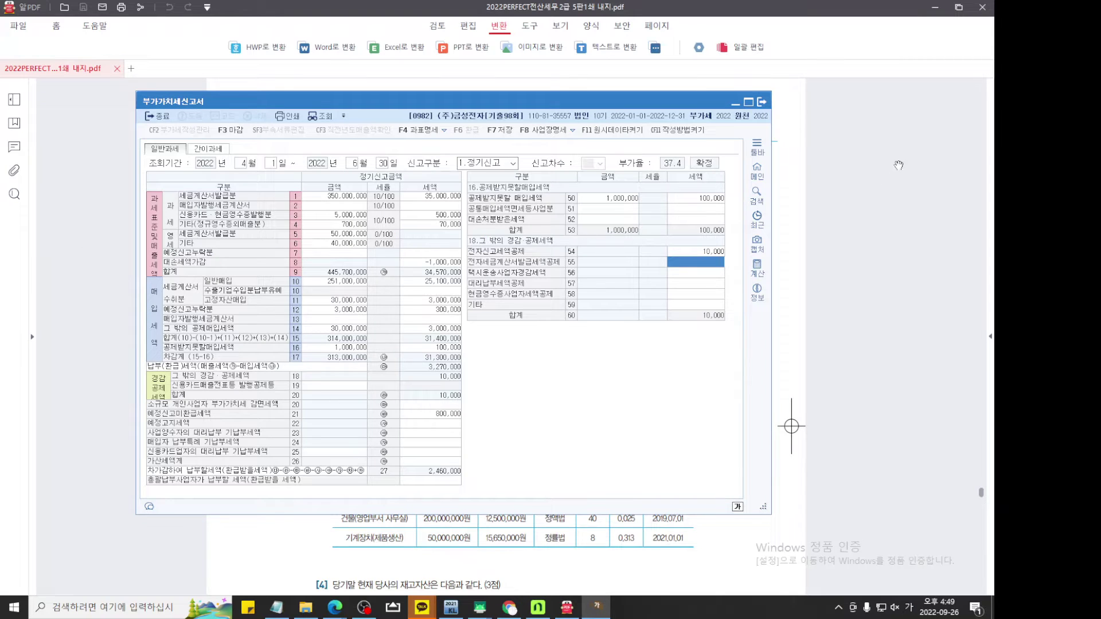
Close the completed April–June 2022 VAT return.
click(762, 103)
click(461, 323)
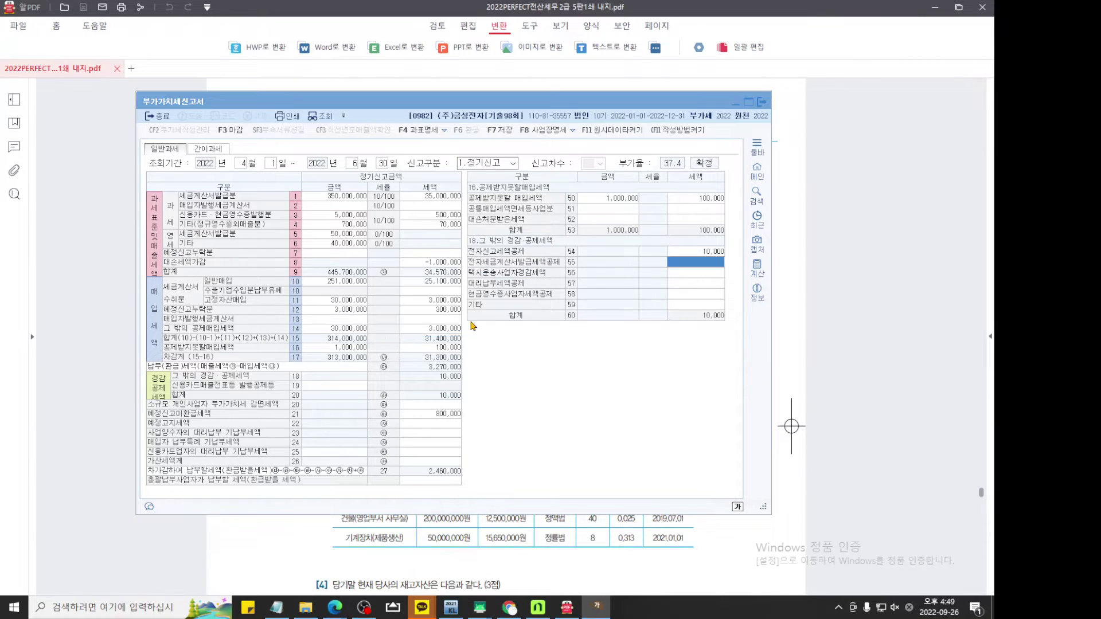
click(484, 323)
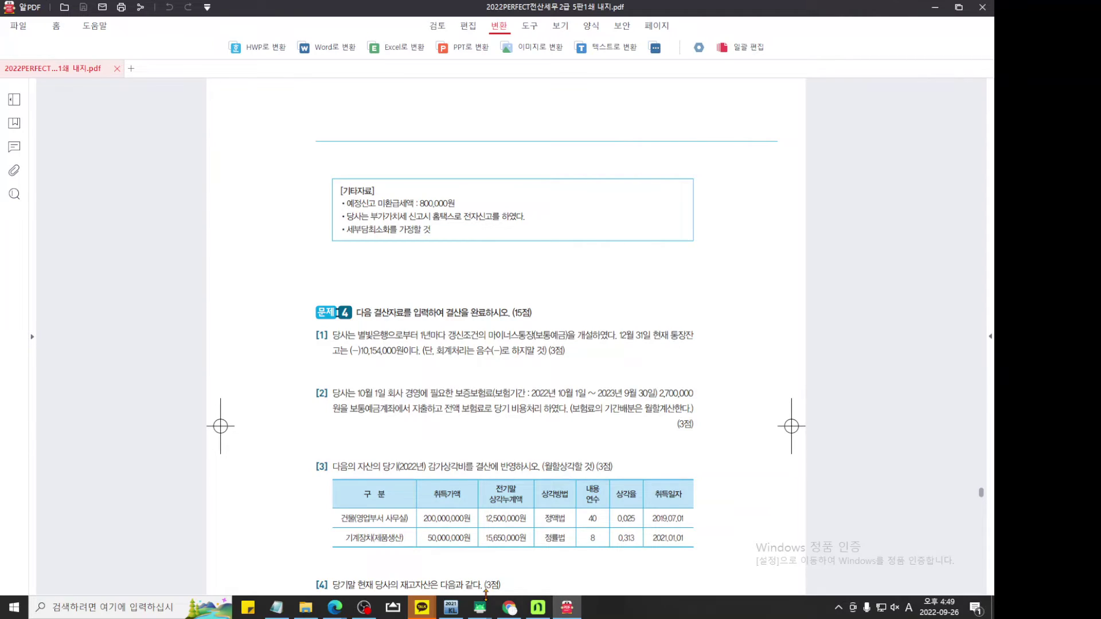
Go to page 687 of the textbook PDF.
mouse_move(488, 591)
click(538, 568)
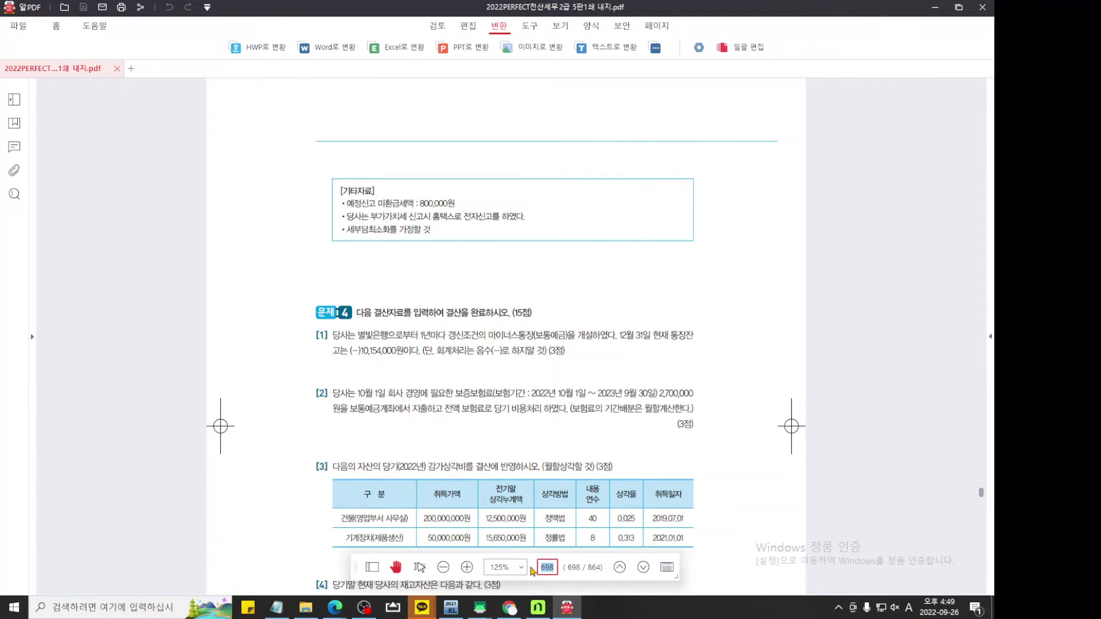
text(6)
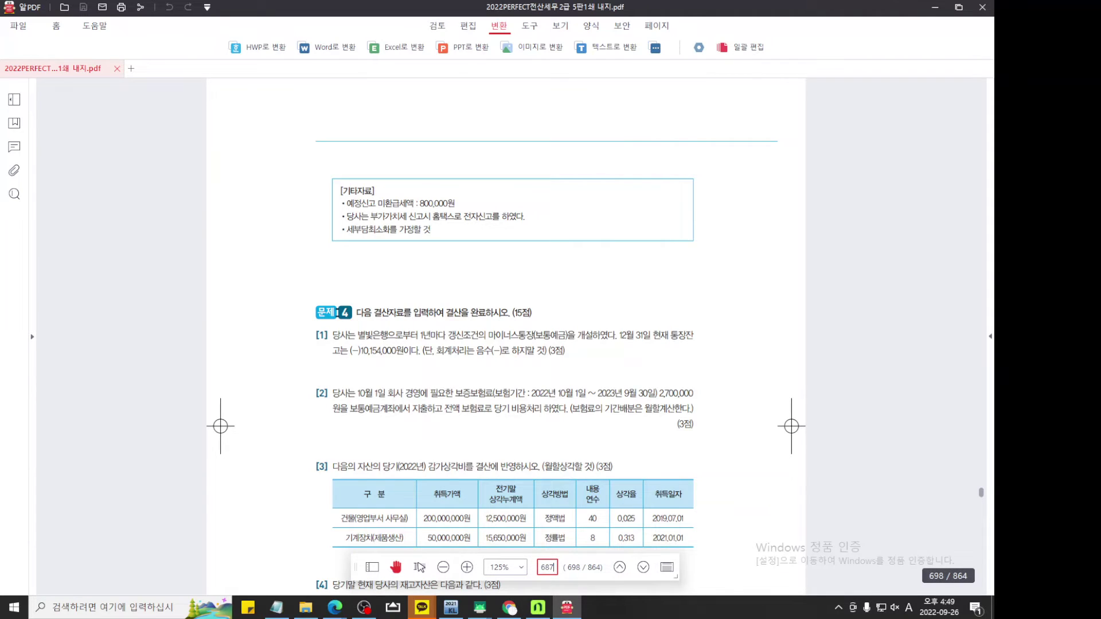
key(Return)
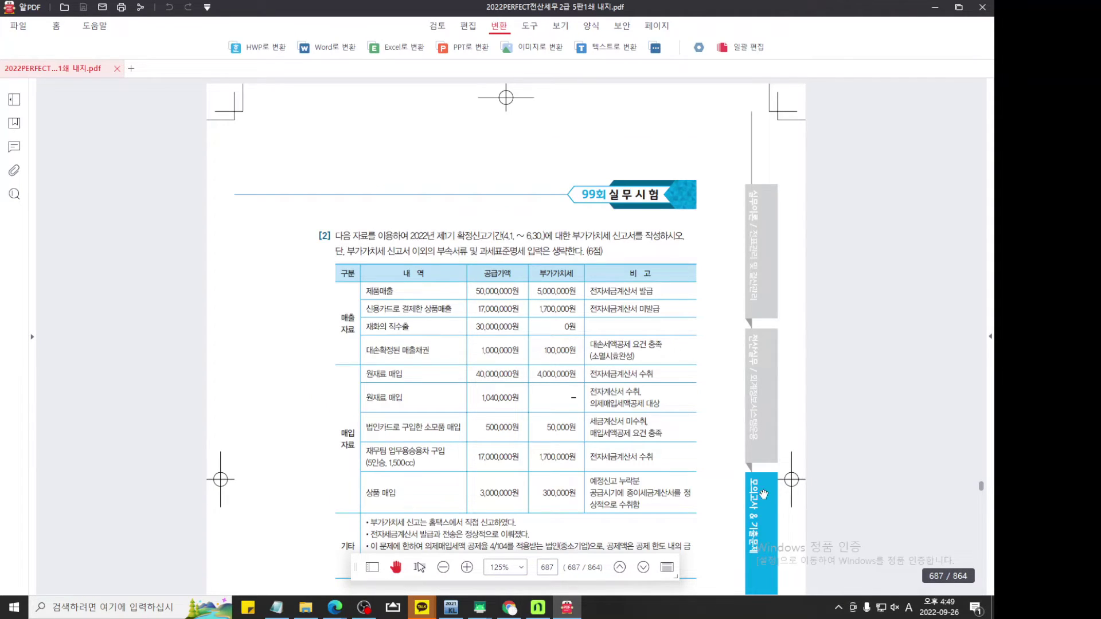
Switch to KcLep and change the working company to code 992.
click(451, 607)
click(785, 179)
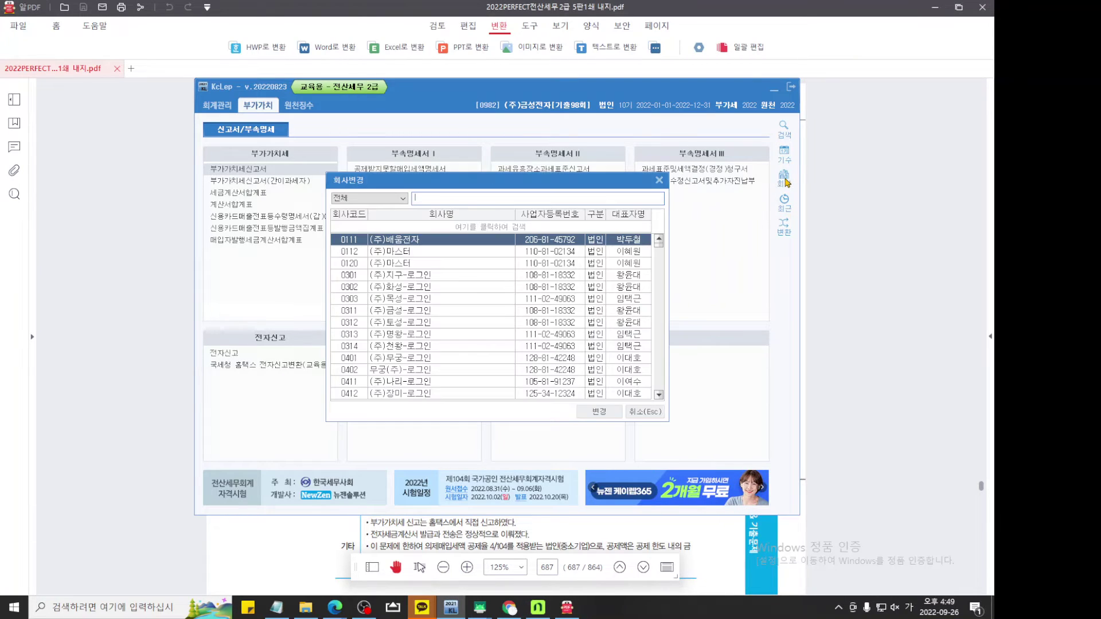
text(992)
key(Return)
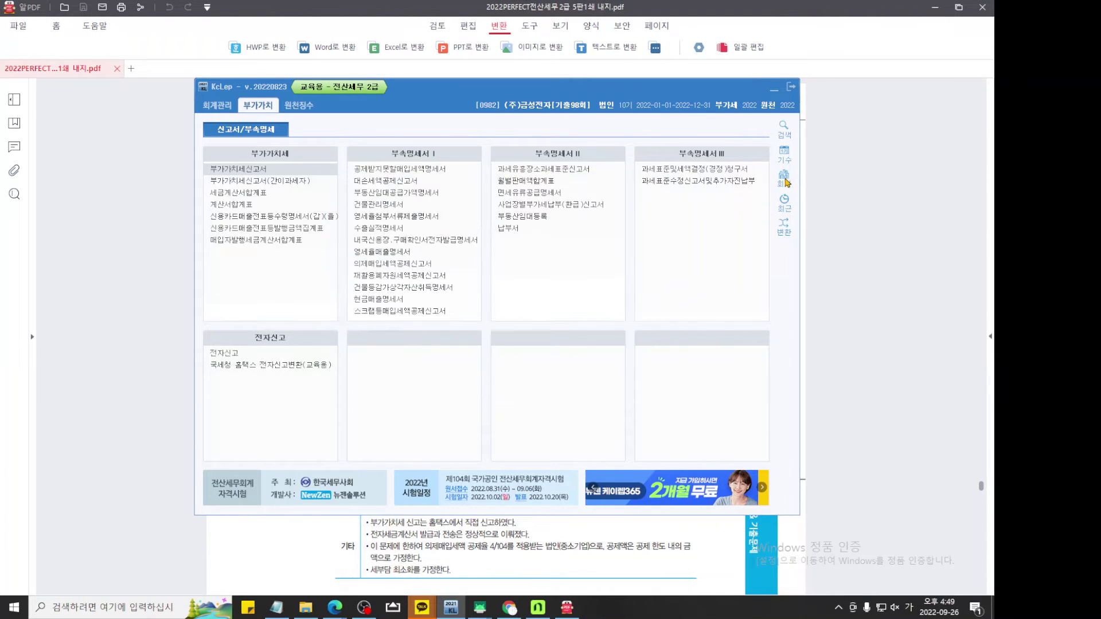
Switch to the textbook PDF and magnify the VAT problem [2] of the 99회 실무시험 to examine its sales and purchase table.
click(871, 301)
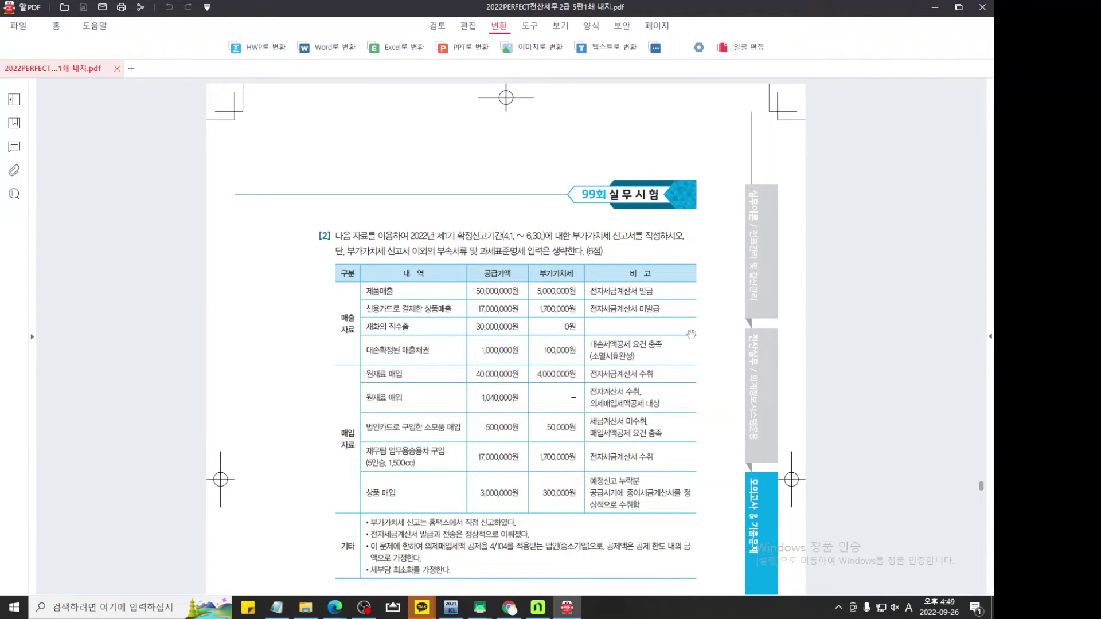
scroll(718, 315, down, 2)
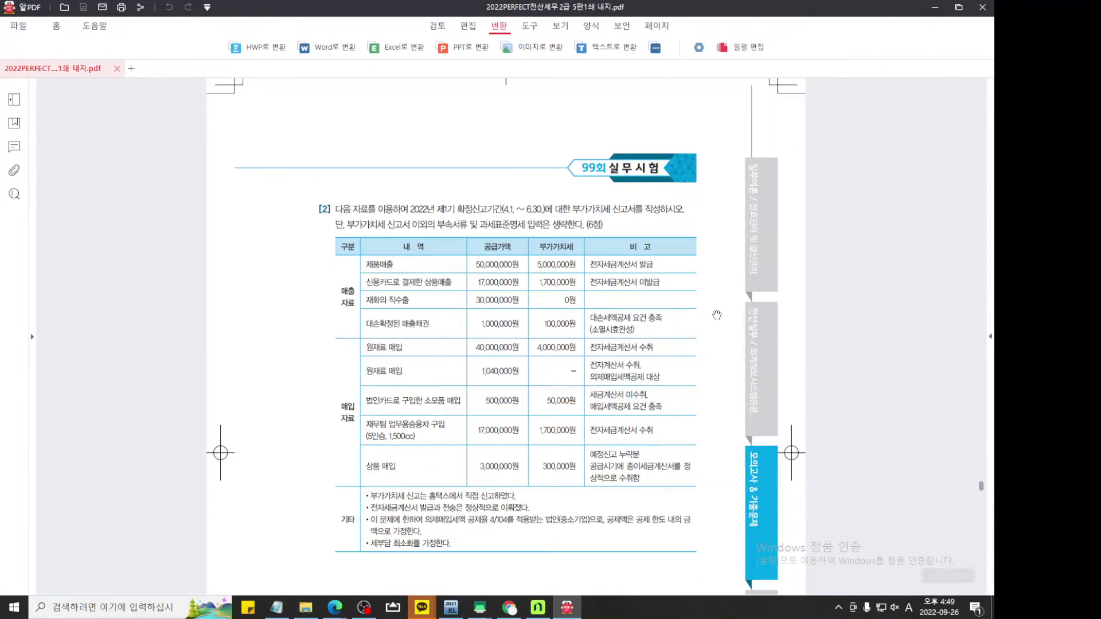
key(ctrl+2)
scroll(718, 316, up, 4)
scroll(719, 318, up, 4)
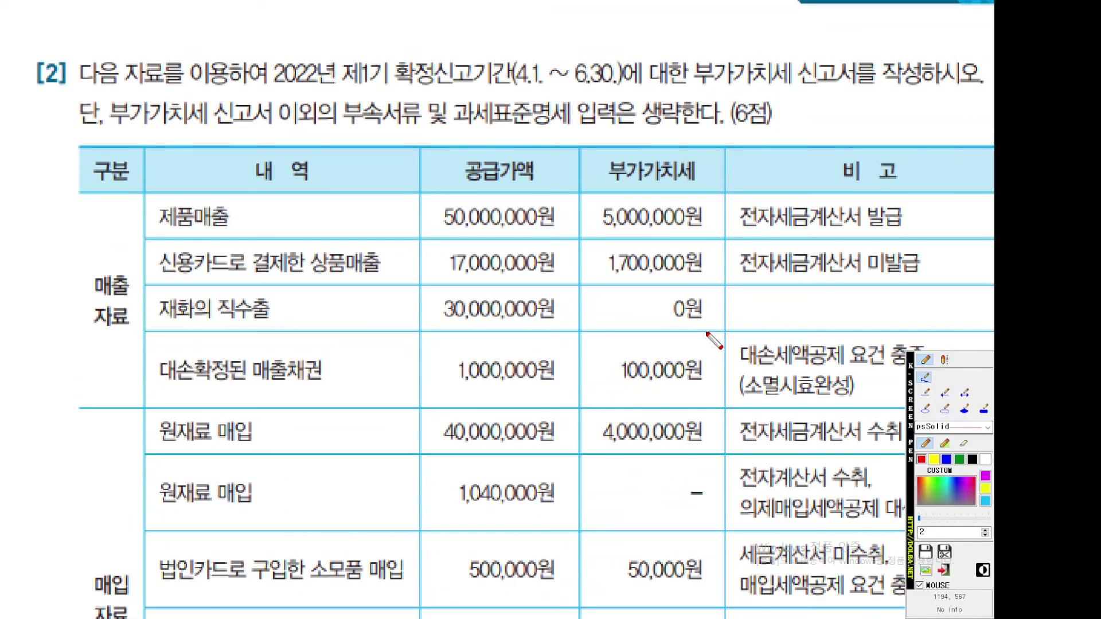
drag(707, 332, 692, 321)
scroll(98, 223, up, 1)
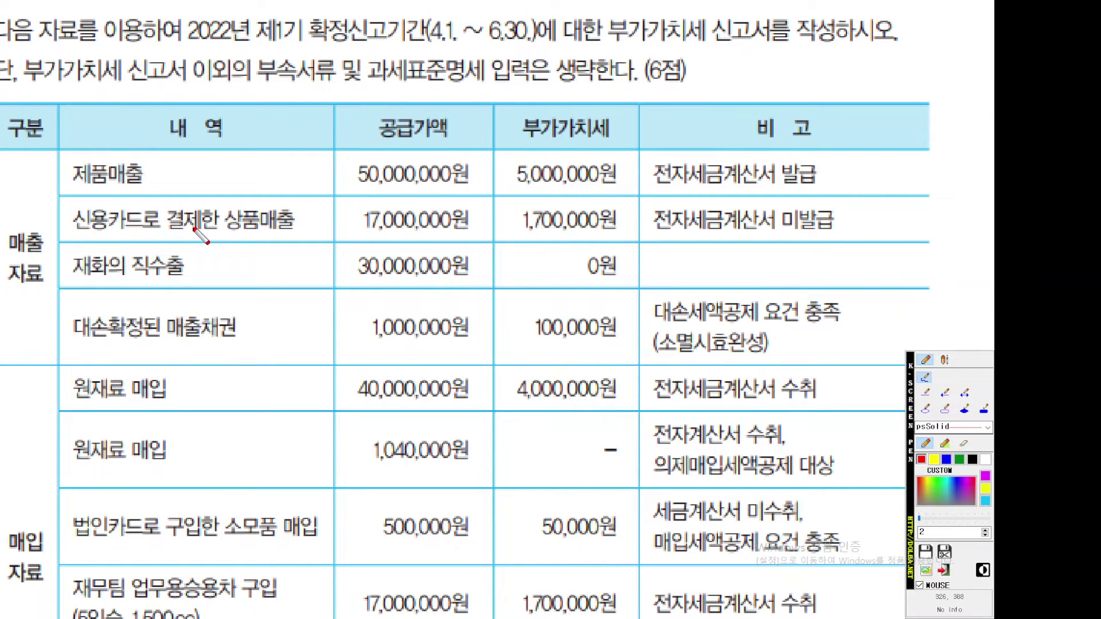
Underline the 신용카드로 결제한 상품매출 item and its 전자세금계산서 미발급 remark in the magnified sales table, then exit the magnified view.
scroll(201, 229, up, 1)
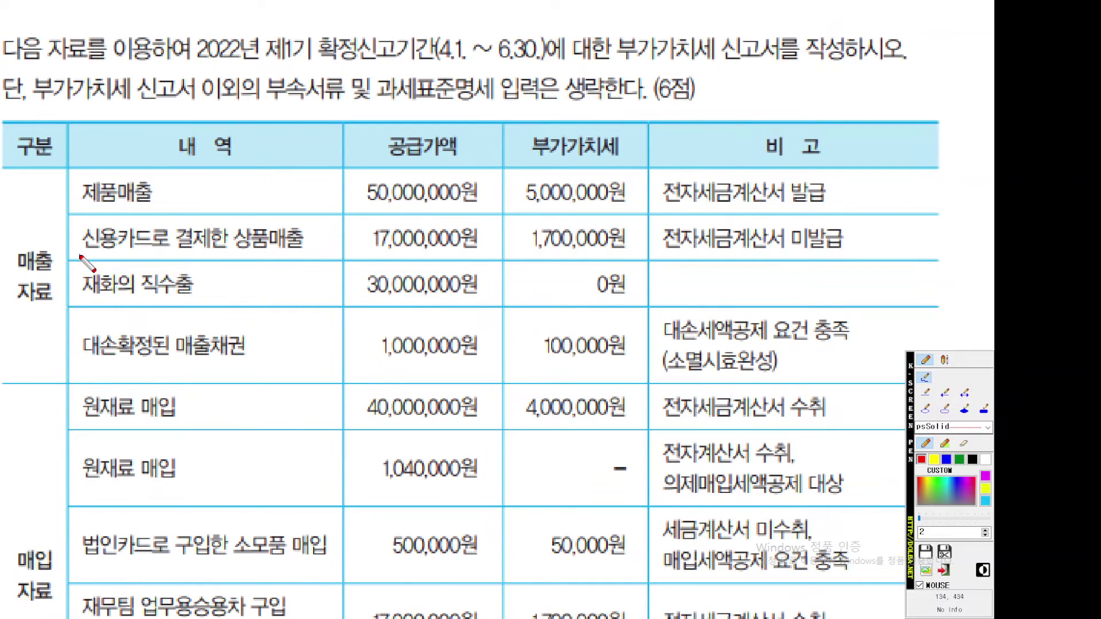
drag(80, 255, 317, 255)
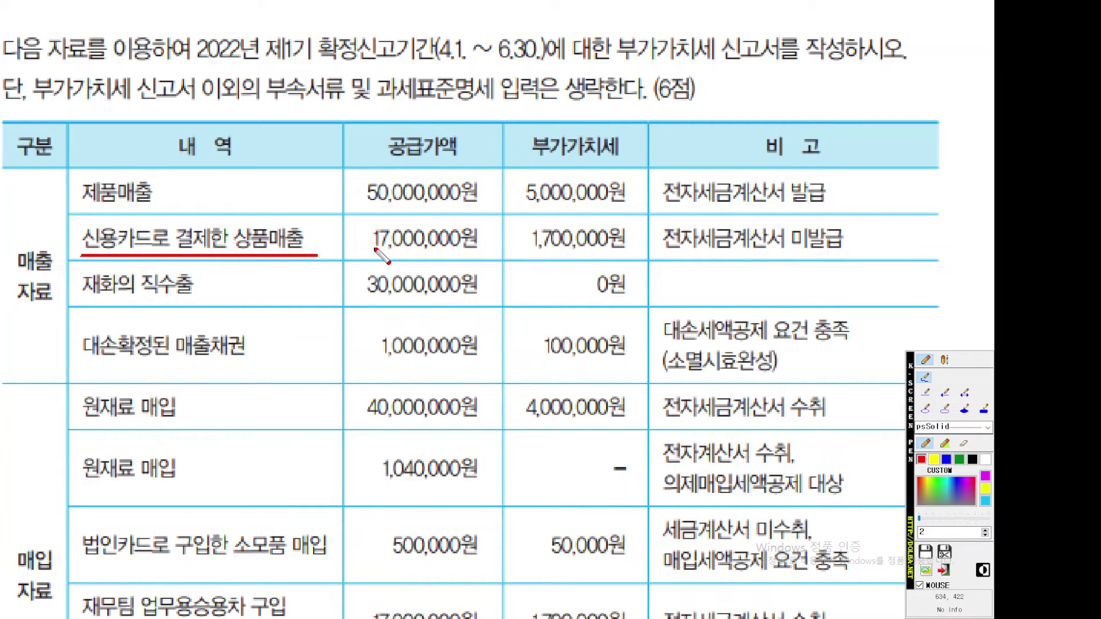
drag(659, 252, 908, 251)
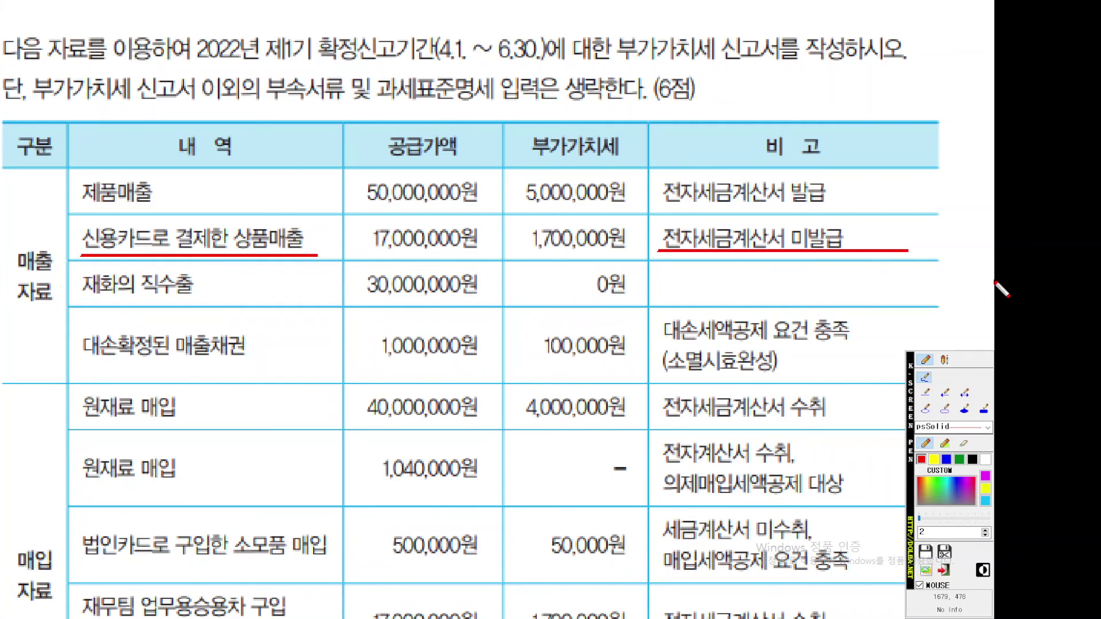
key(Escape)
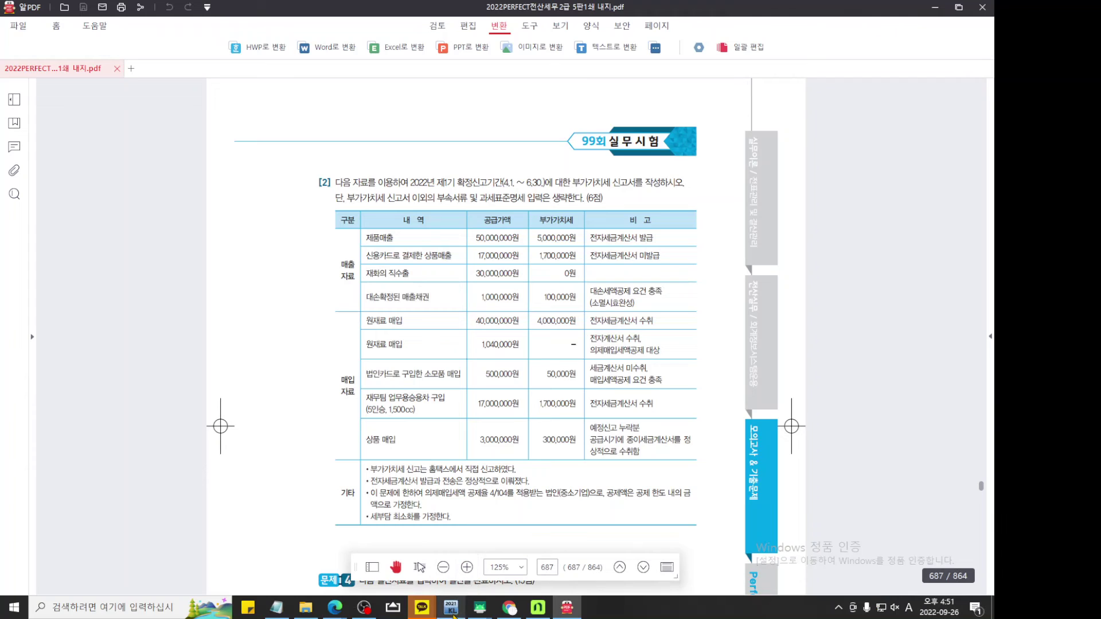
click(452, 610)
click(782, 179)
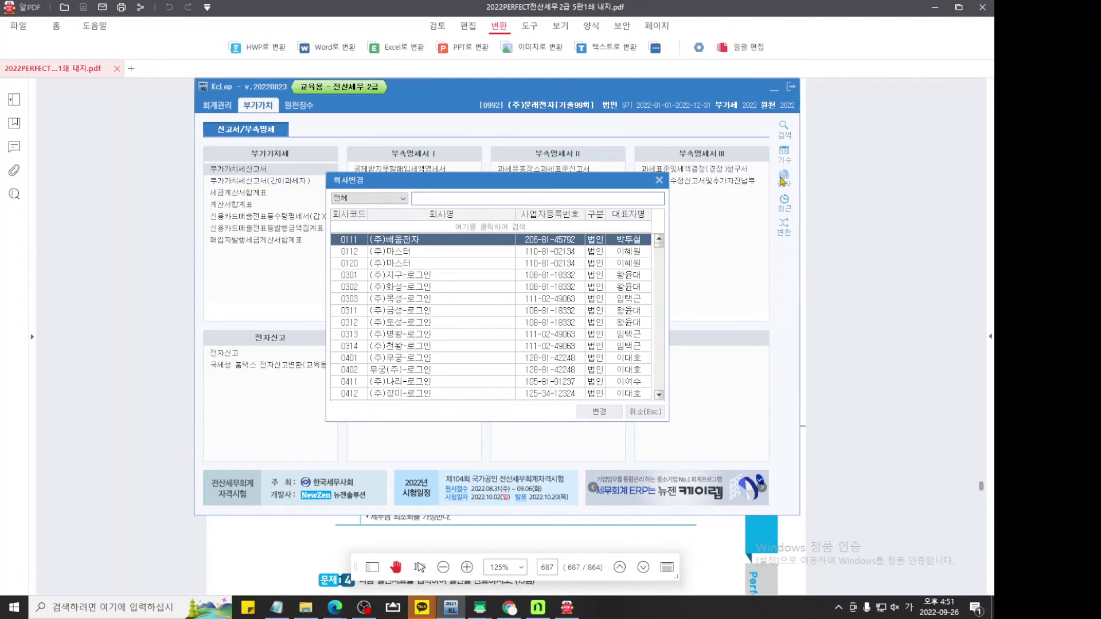
key(Escape)
click(888, 291)
scroll(629, 276, down, 1)
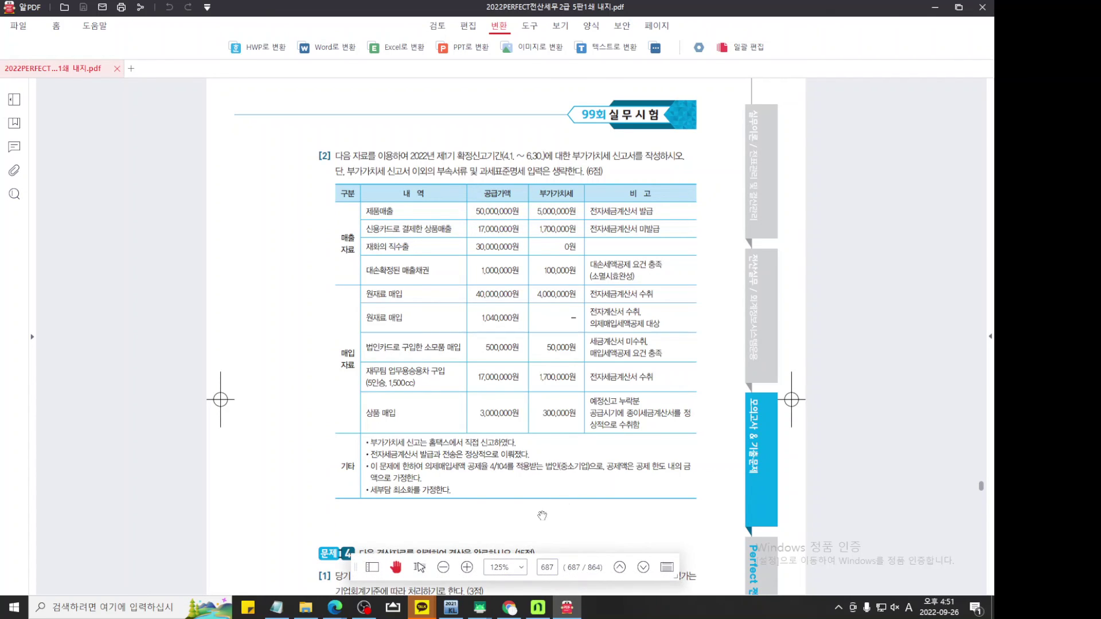
Switch to Chrome, close the duplicate Naver economy news tab, and open YouTube in a new tab.
click(515, 610)
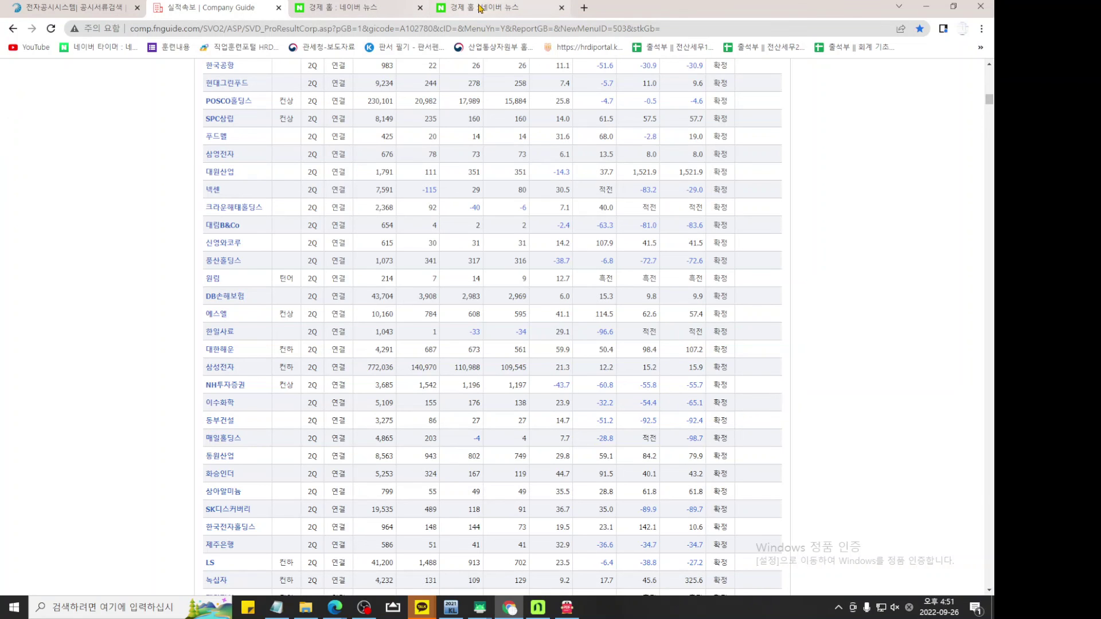
click(396, 8)
click(421, 8)
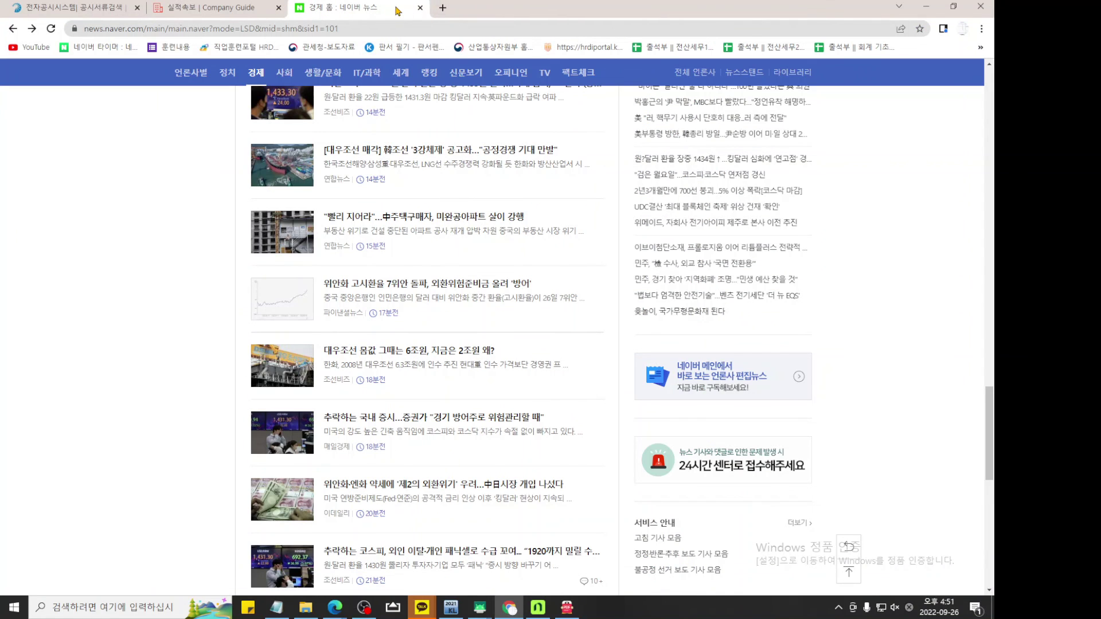
click(443, 8)
click(402, 295)
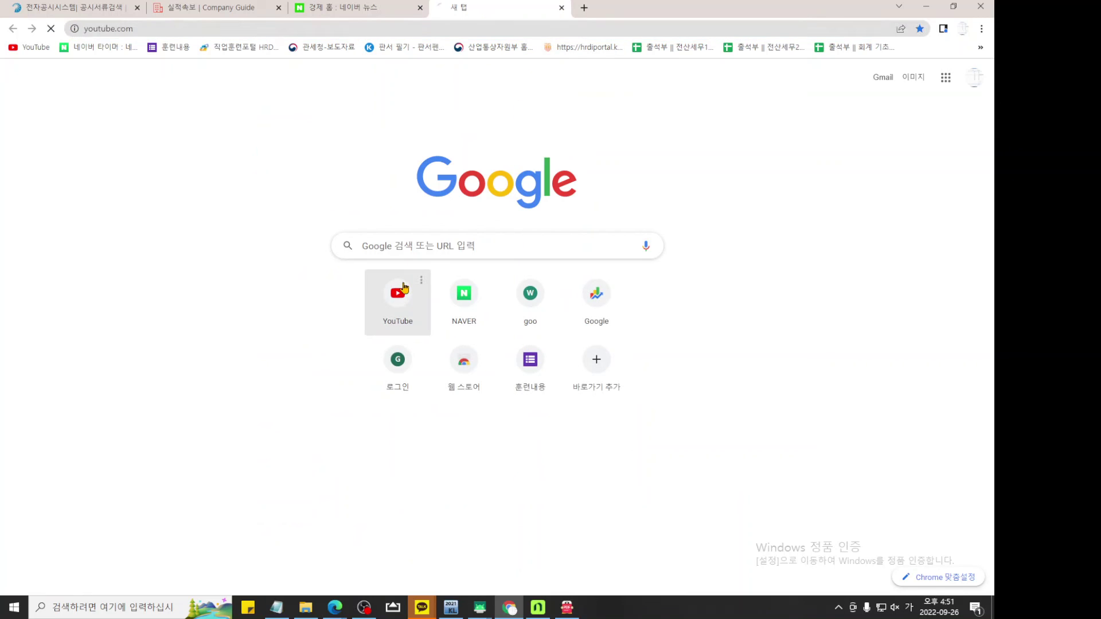